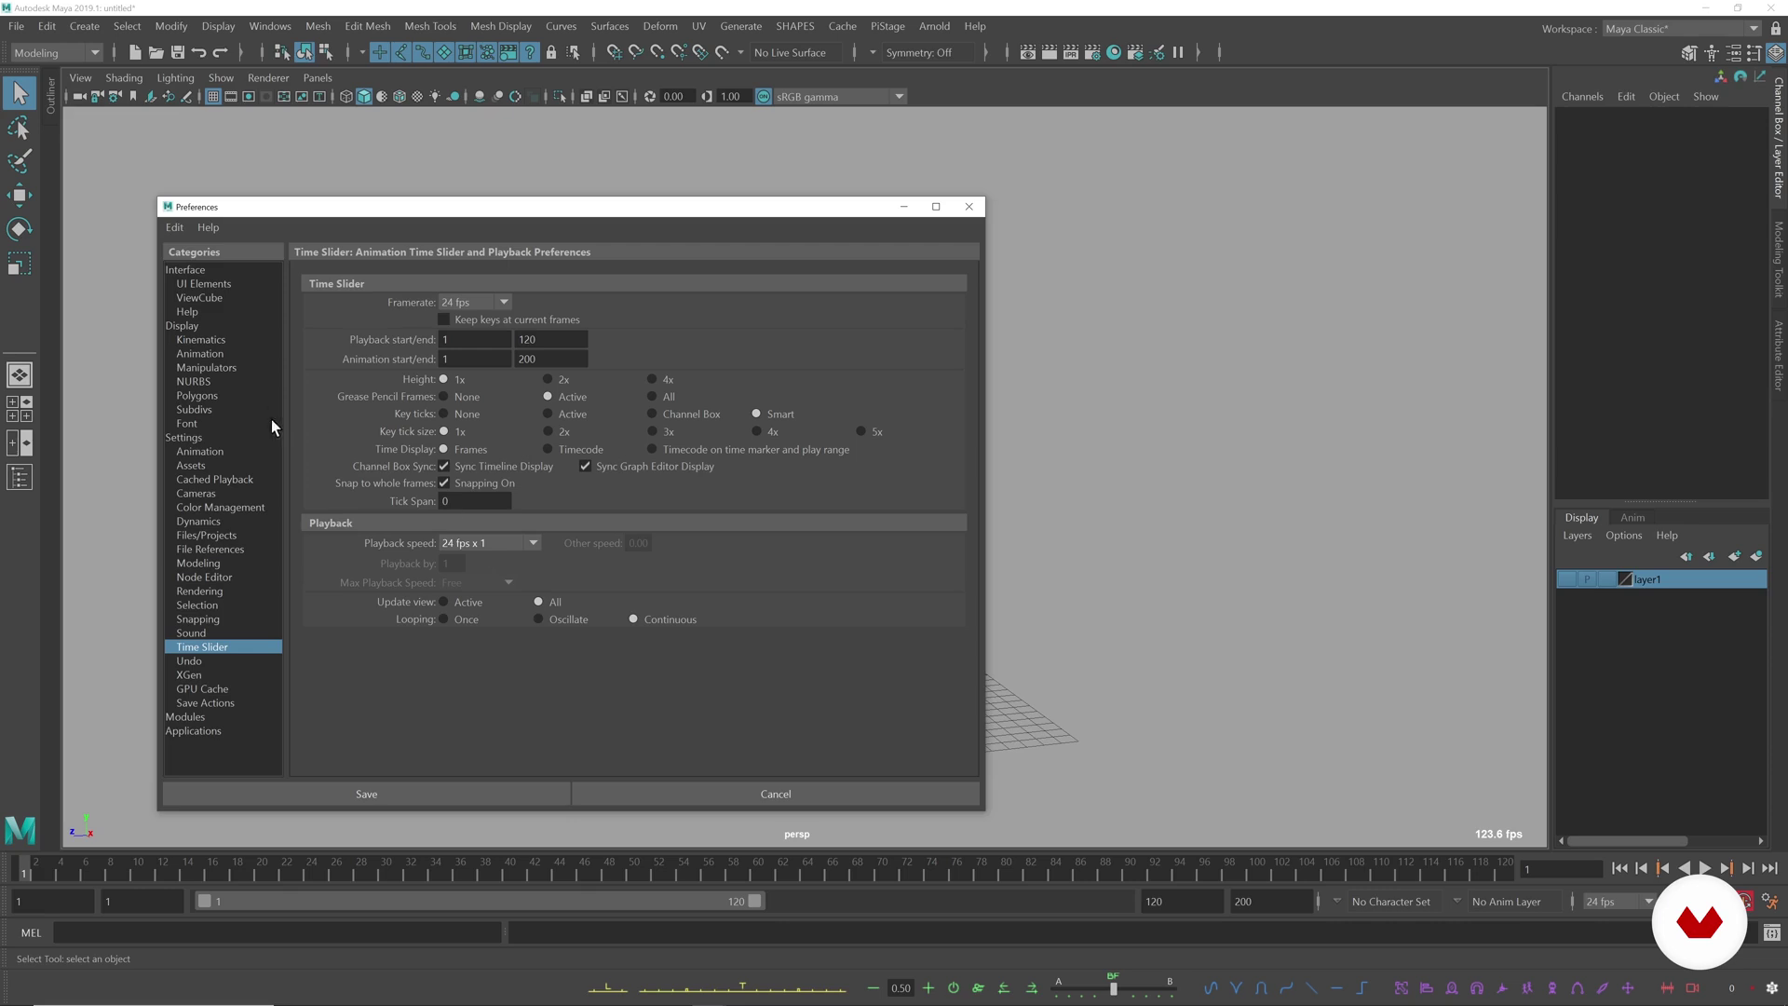
- Review the Animation preferences, including the evaluation mode options and the settings further down, and close the preferences
{"action": "left_click", "coordinate": [208, 450]}
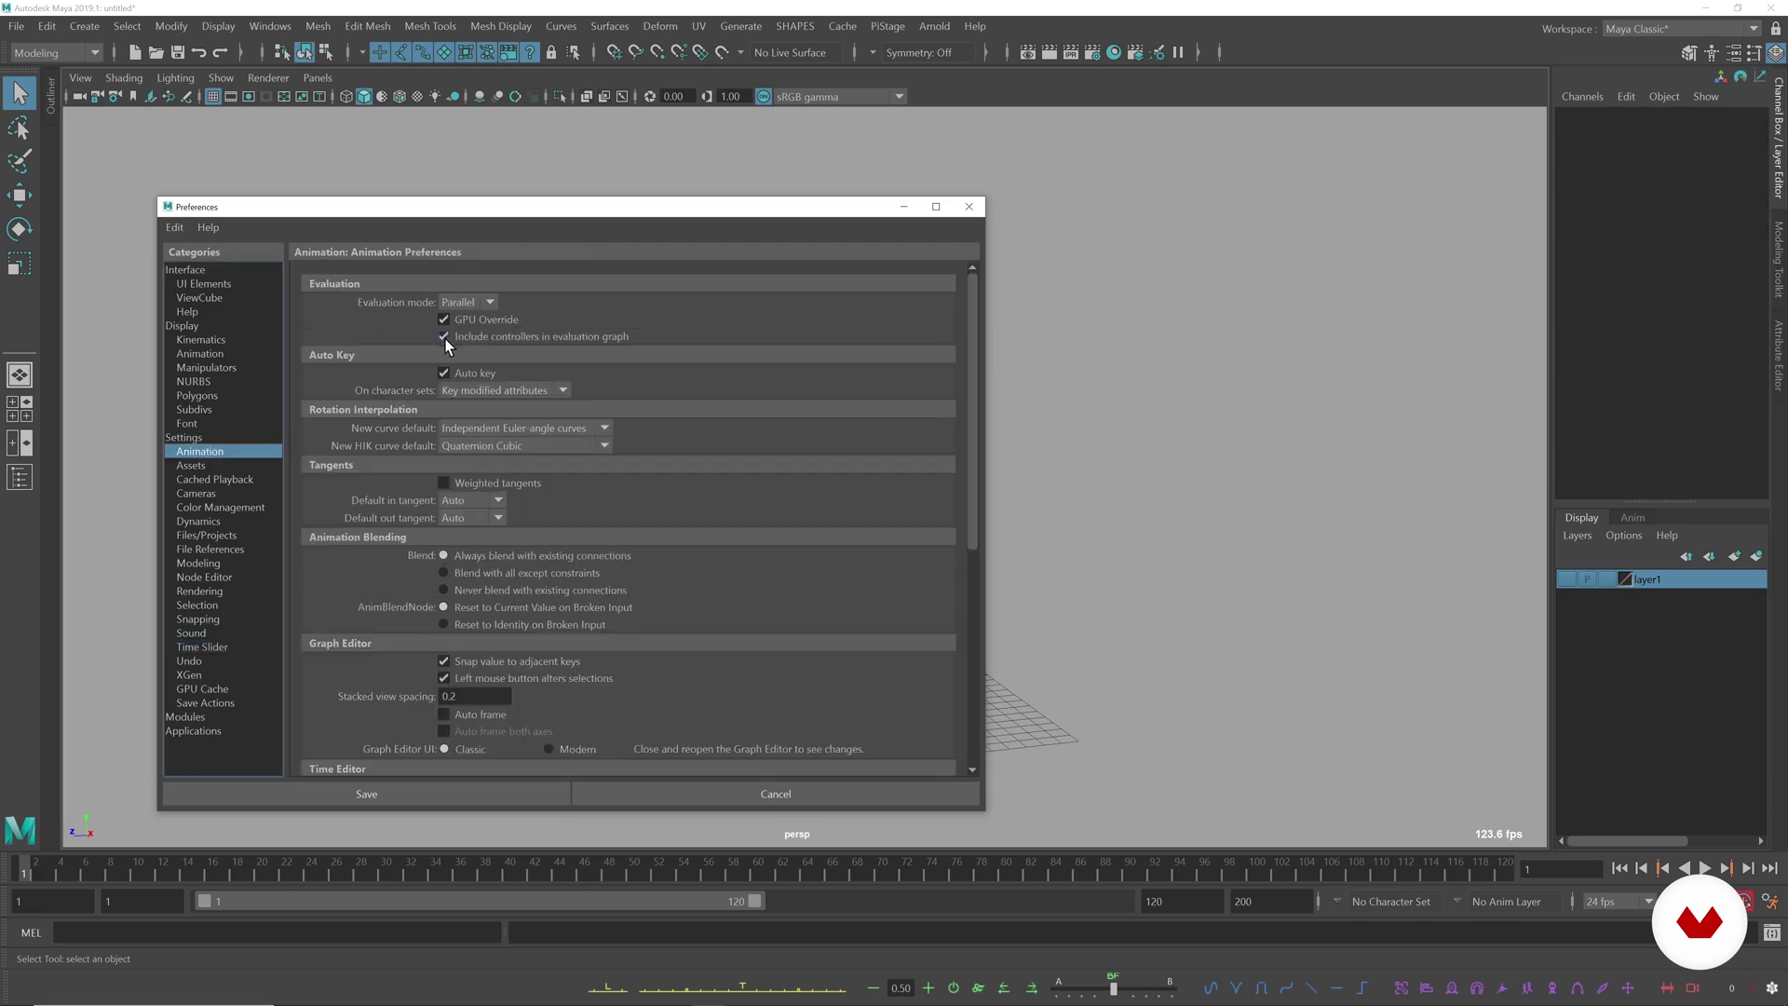
{"action": "left_click", "coordinate": [465, 304]}
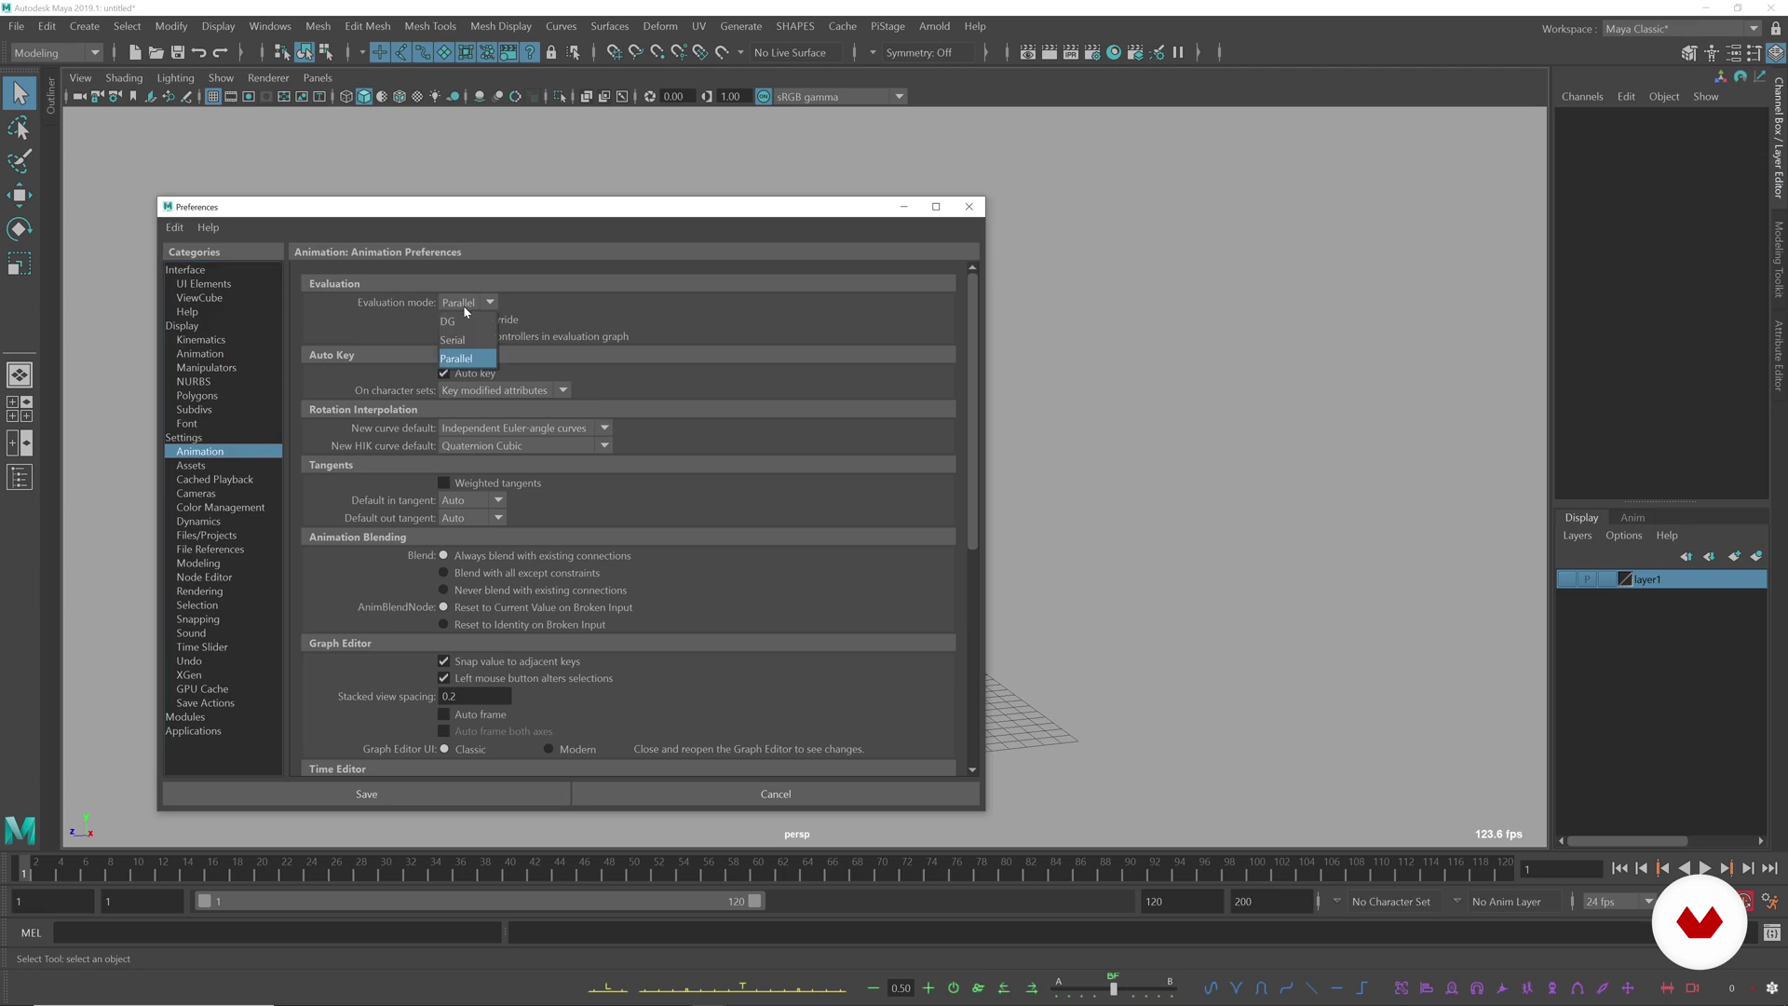
{"action": "left_click", "coordinate": [475, 306]}
{"action": "left_click", "coordinate": [482, 302]}
{"action": "left_click", "coordinate": [483, 307]}
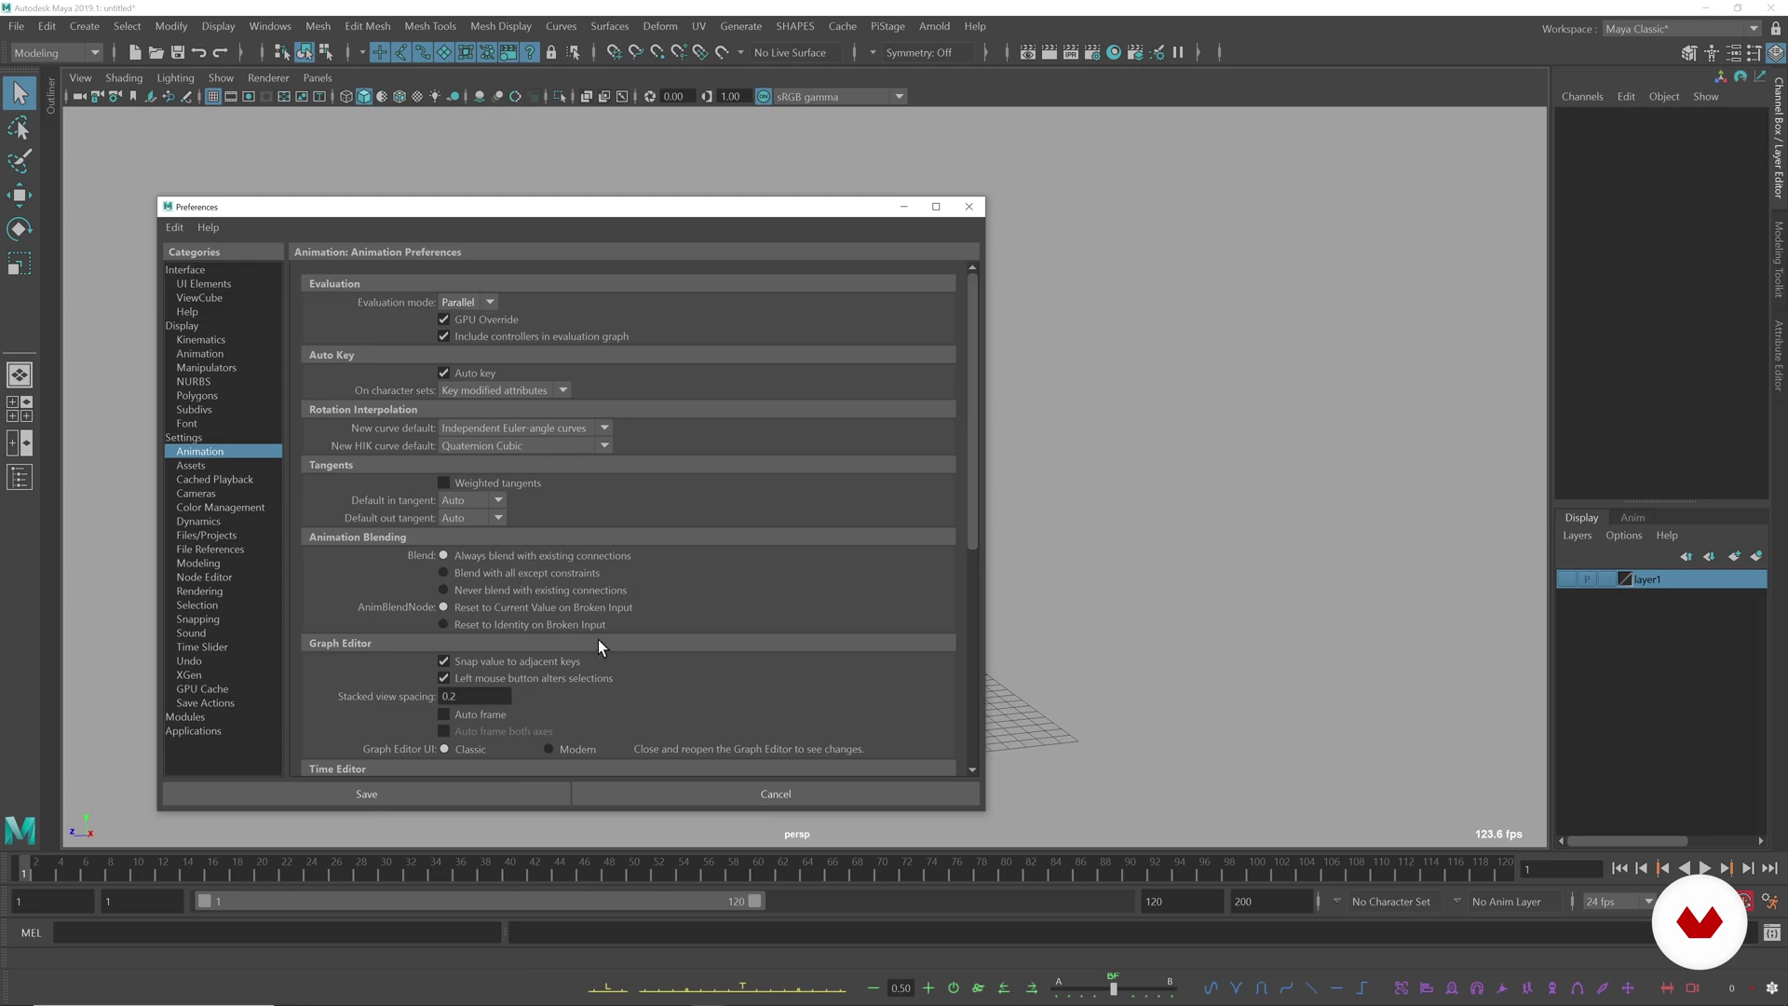
{"action": "scroll", "coordinate": [599, 640], "scroll_direction": "down", "scroll_amount": 2}
{"action": "scroll", "coordinate": [596, 633], "scroll_direction": "down", "scroll_amount": 5}
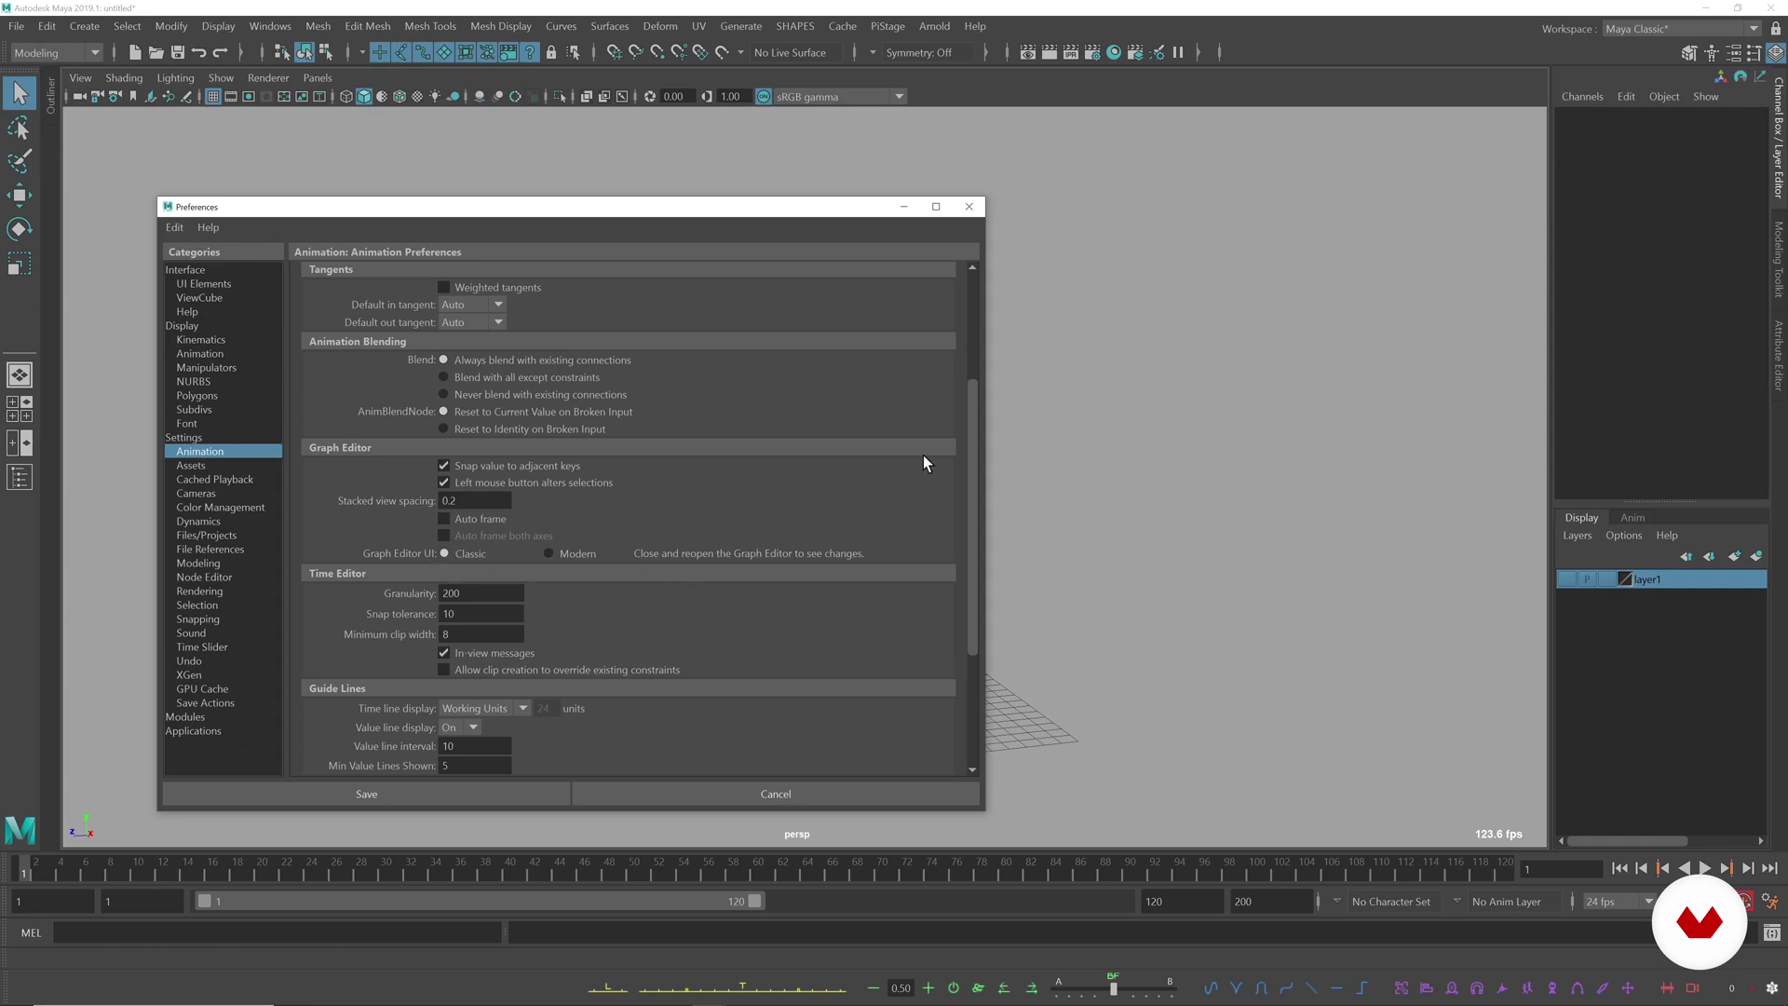
{"action": "left_click", "coordinate": [971, 210]}
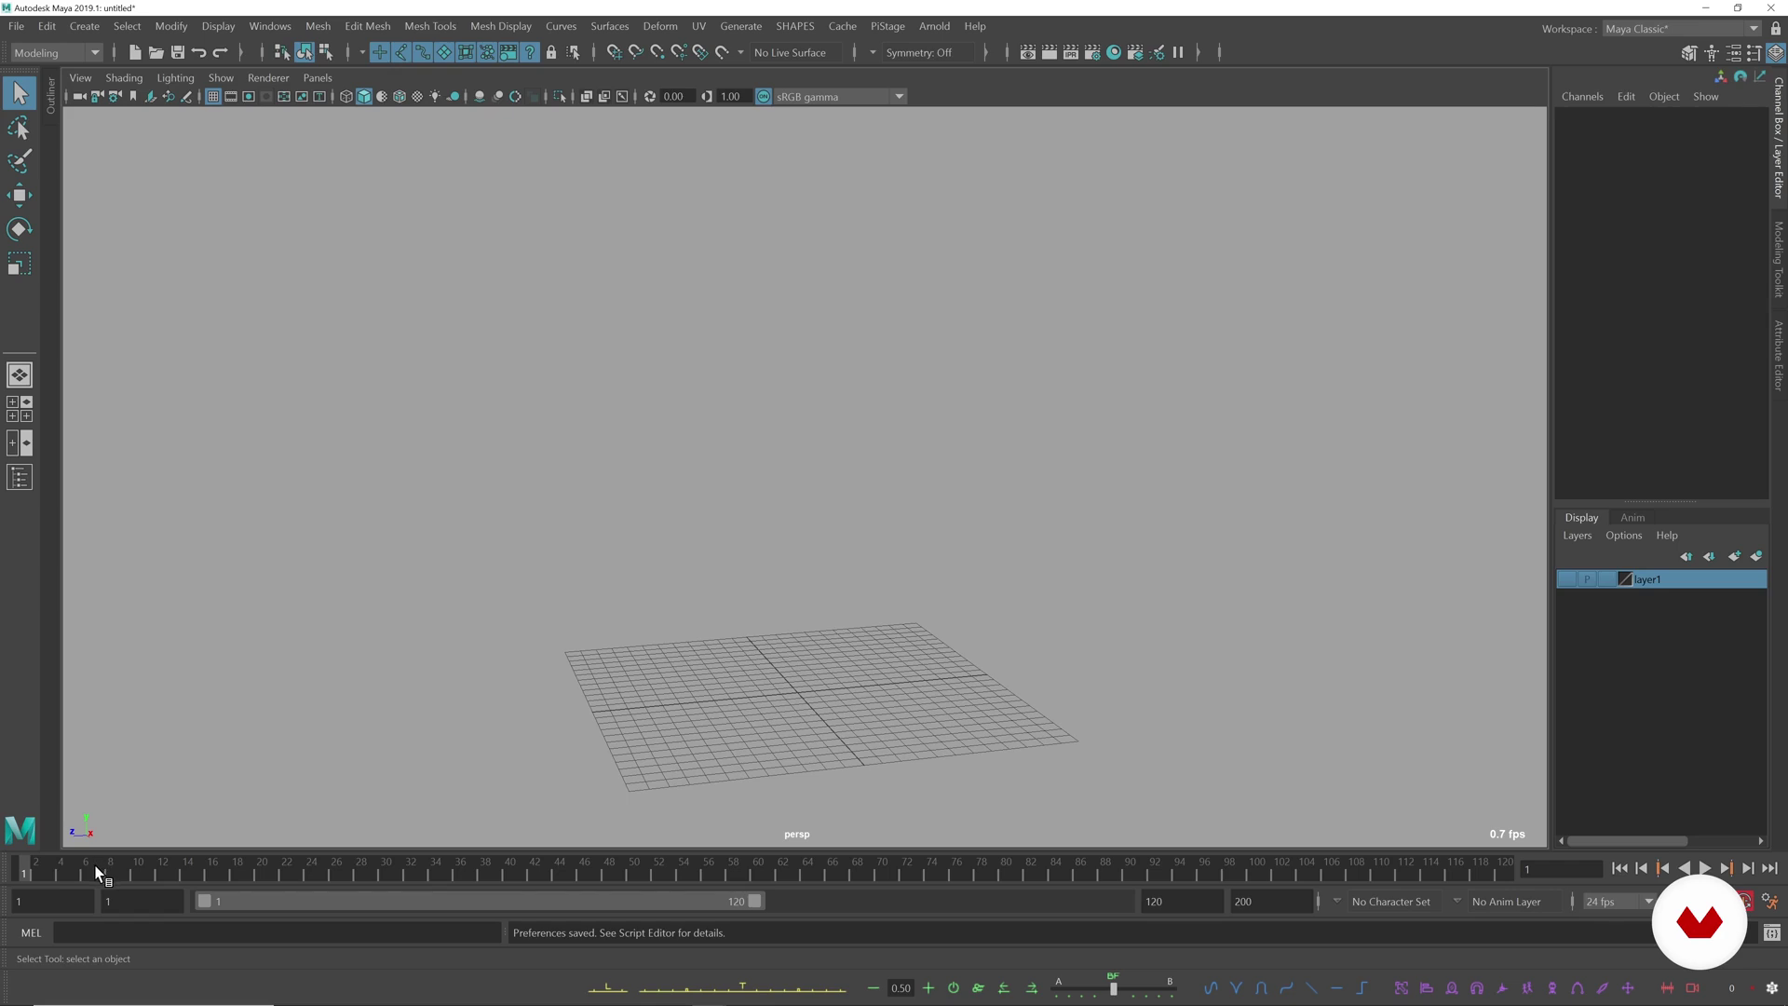
- Scrub the timeline from frame 1 and set the current time to frame 24
{"action": "mouse_move", "coordinate": [30, 872]}
{"action": "left_mouse_down"}
{"action": "mouse_move", "coordinate": [349, 853]}
{"action": "mouse_move", "coordinate": [1460, 858]}
{"action": "mouse_move", "coordinate": [21, 871]}
{"action": "mouse_move", "coordinate": [1144, 870]}
{"action": "mouse_move", "coordinate": [310, 870]}
{"action": "left_mouse_up"}
{"action": "left_click", "coordinate": [24, 870]}
{"action": "left_click", "coordinate": [309, 869]}
- Create a polygon sphere at the centre of the grid
{"action": "left_click", "coordinate": [84, 31]}
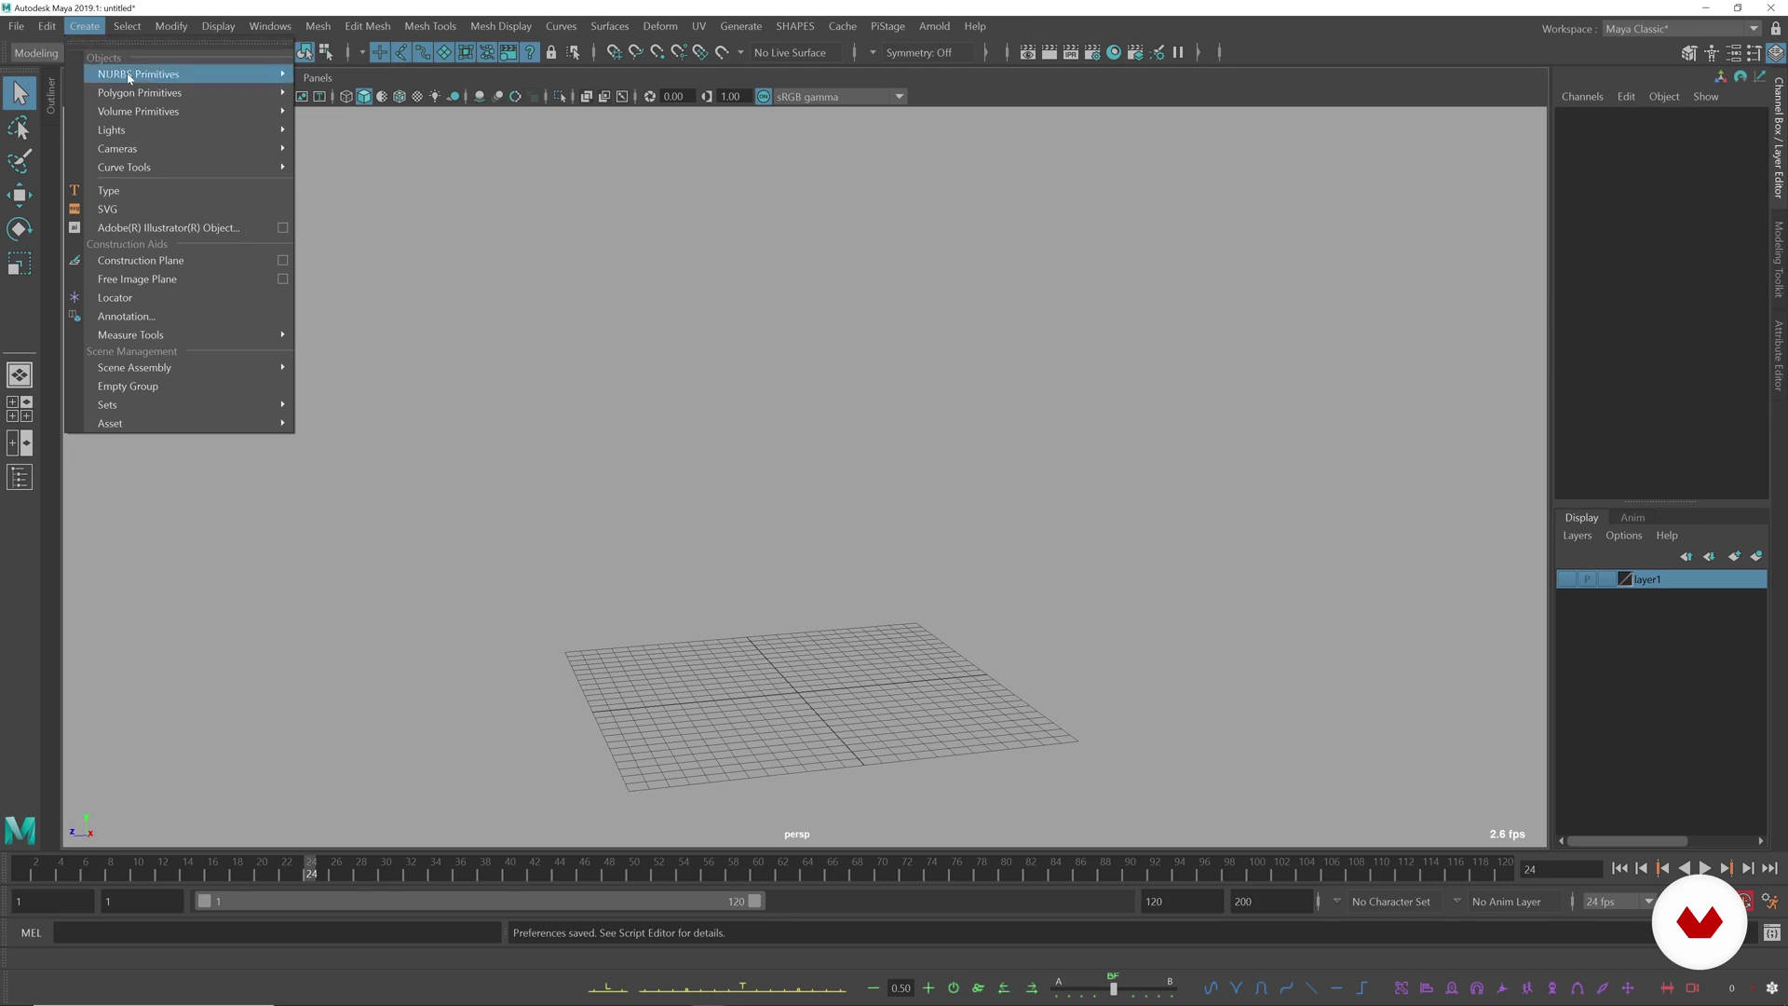
{"action": "mouse_move", "coordinate": [185, 94]}
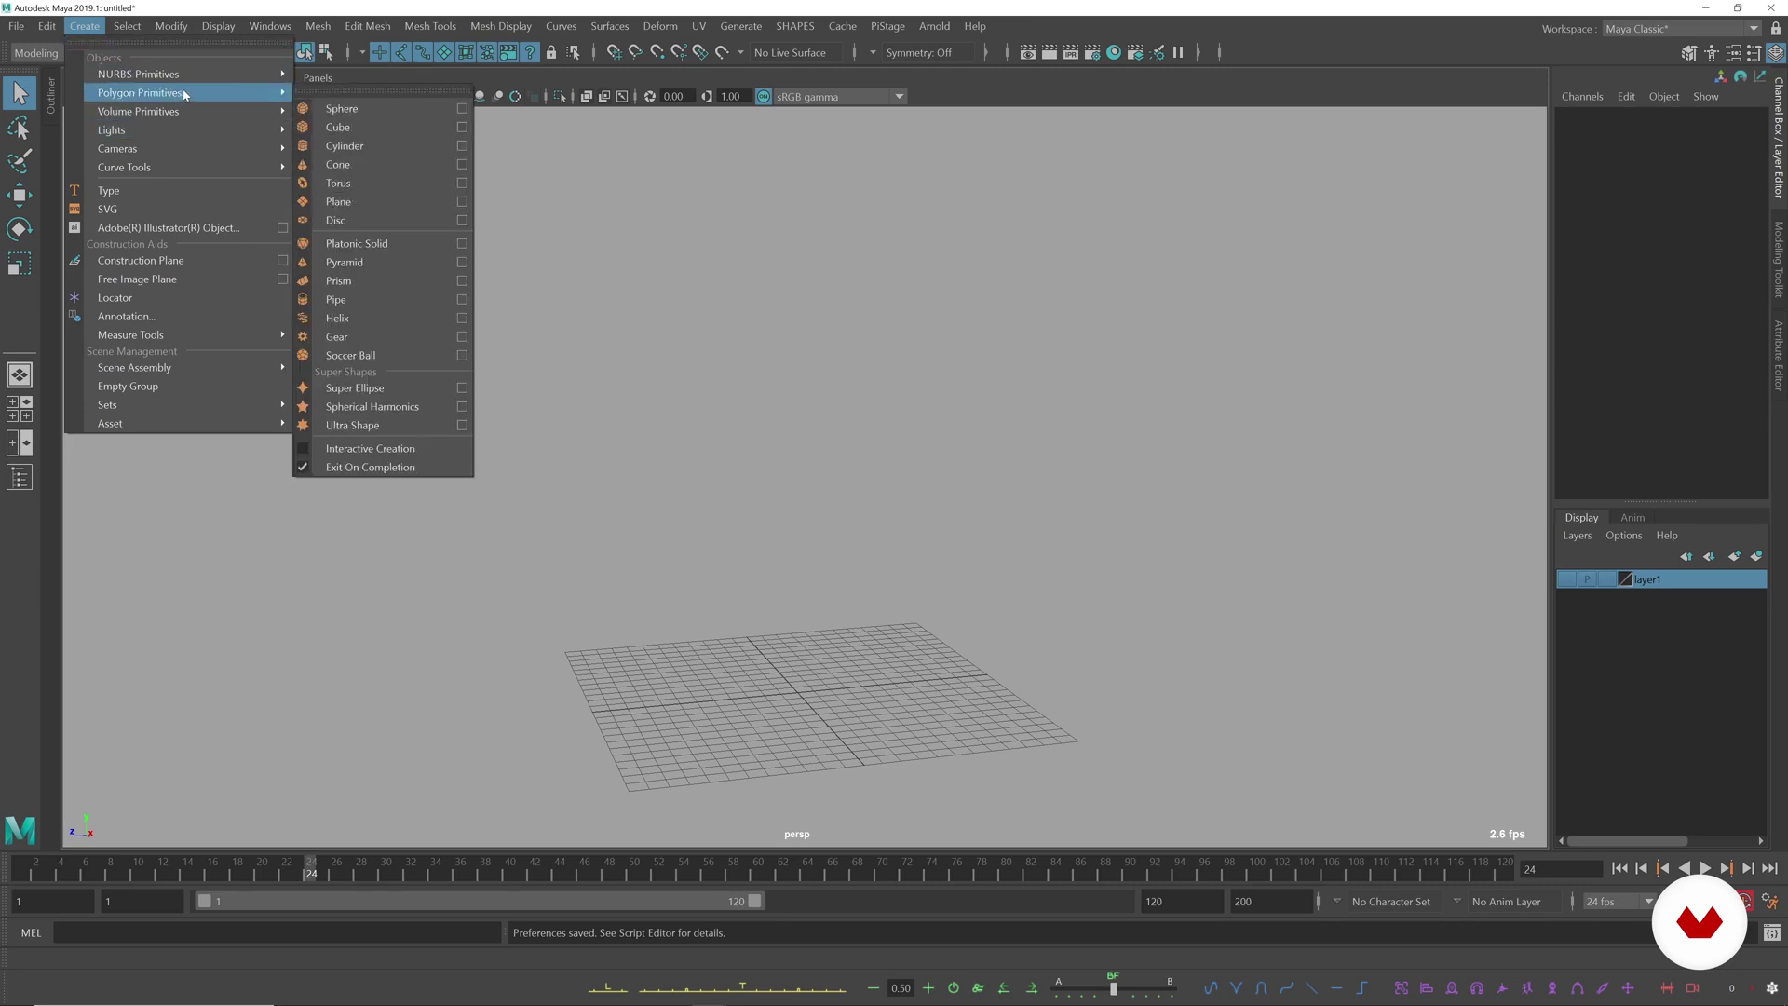
{"action": "left_click", "coordinate": [366, 116]}
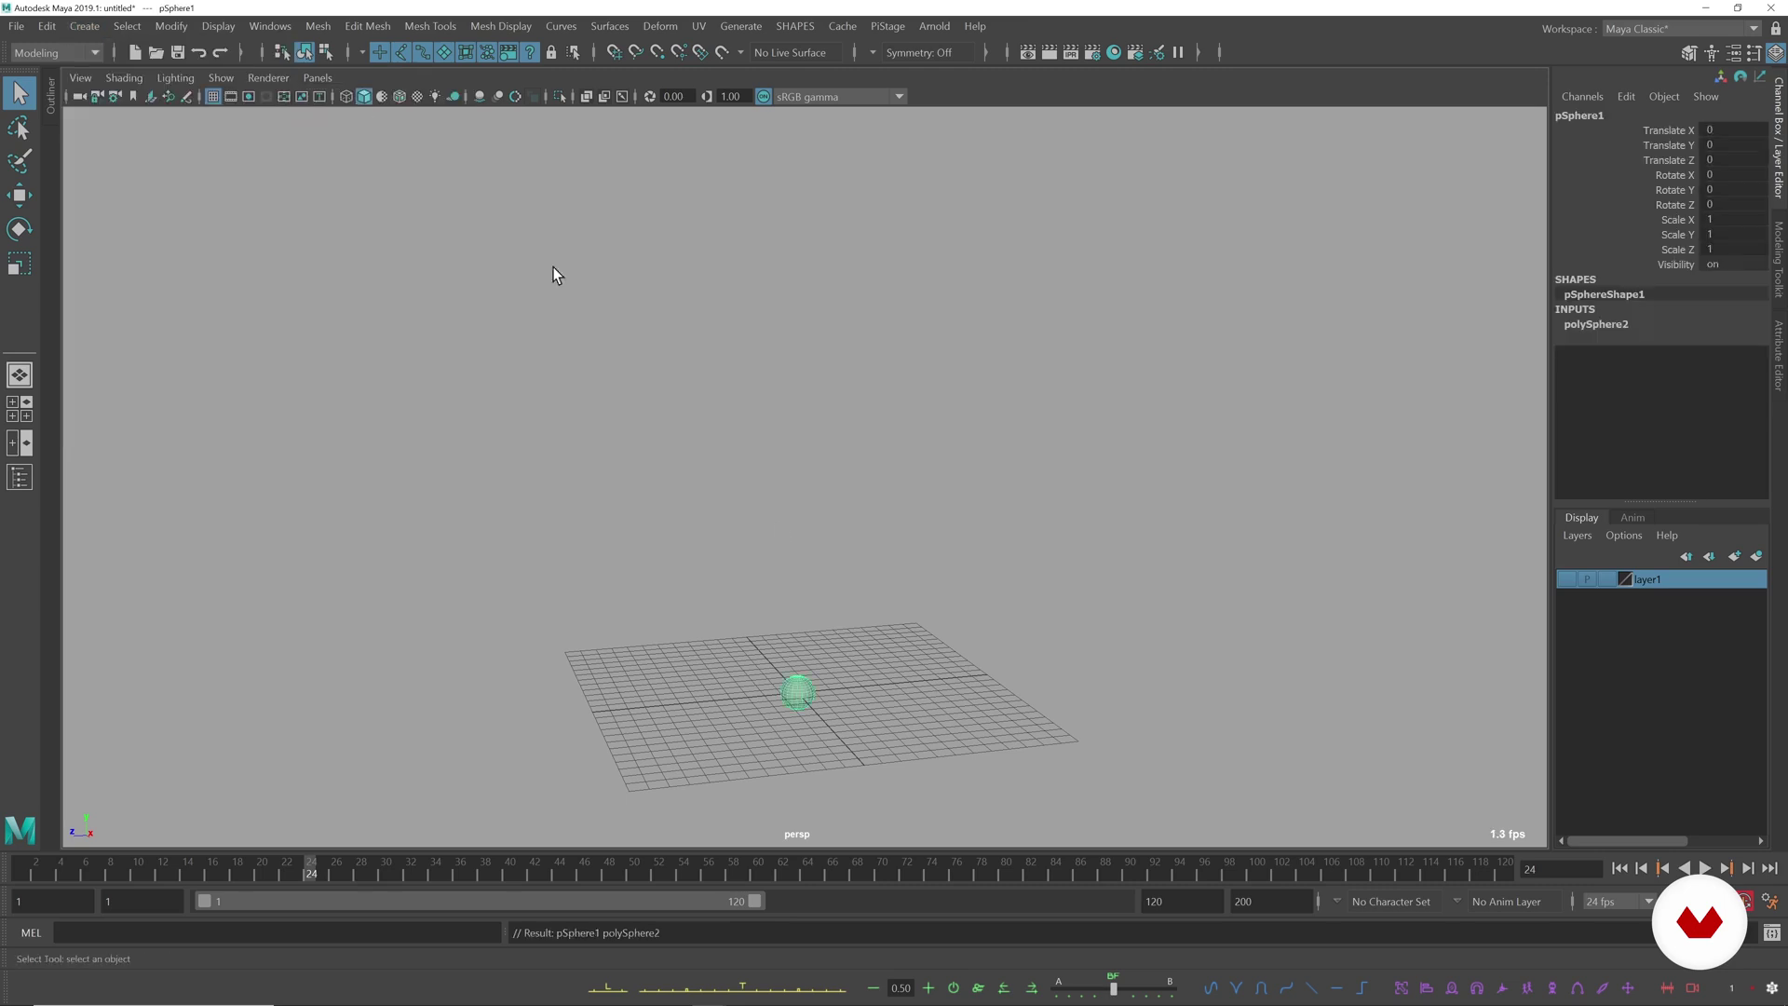
{"action": "middle_click_drag", "start_coordinate": [790, 691], "coordinate": [979, 584], "text": "alt"}
{"action": "scroll", "coordinate": [978, 584], "scroll_direction": "up", "scroll_amount": 3}
{"action": "middle_click_drag", "start_coordinate": [830, 654], "coordinate": [842, 607], "text": "alt"}
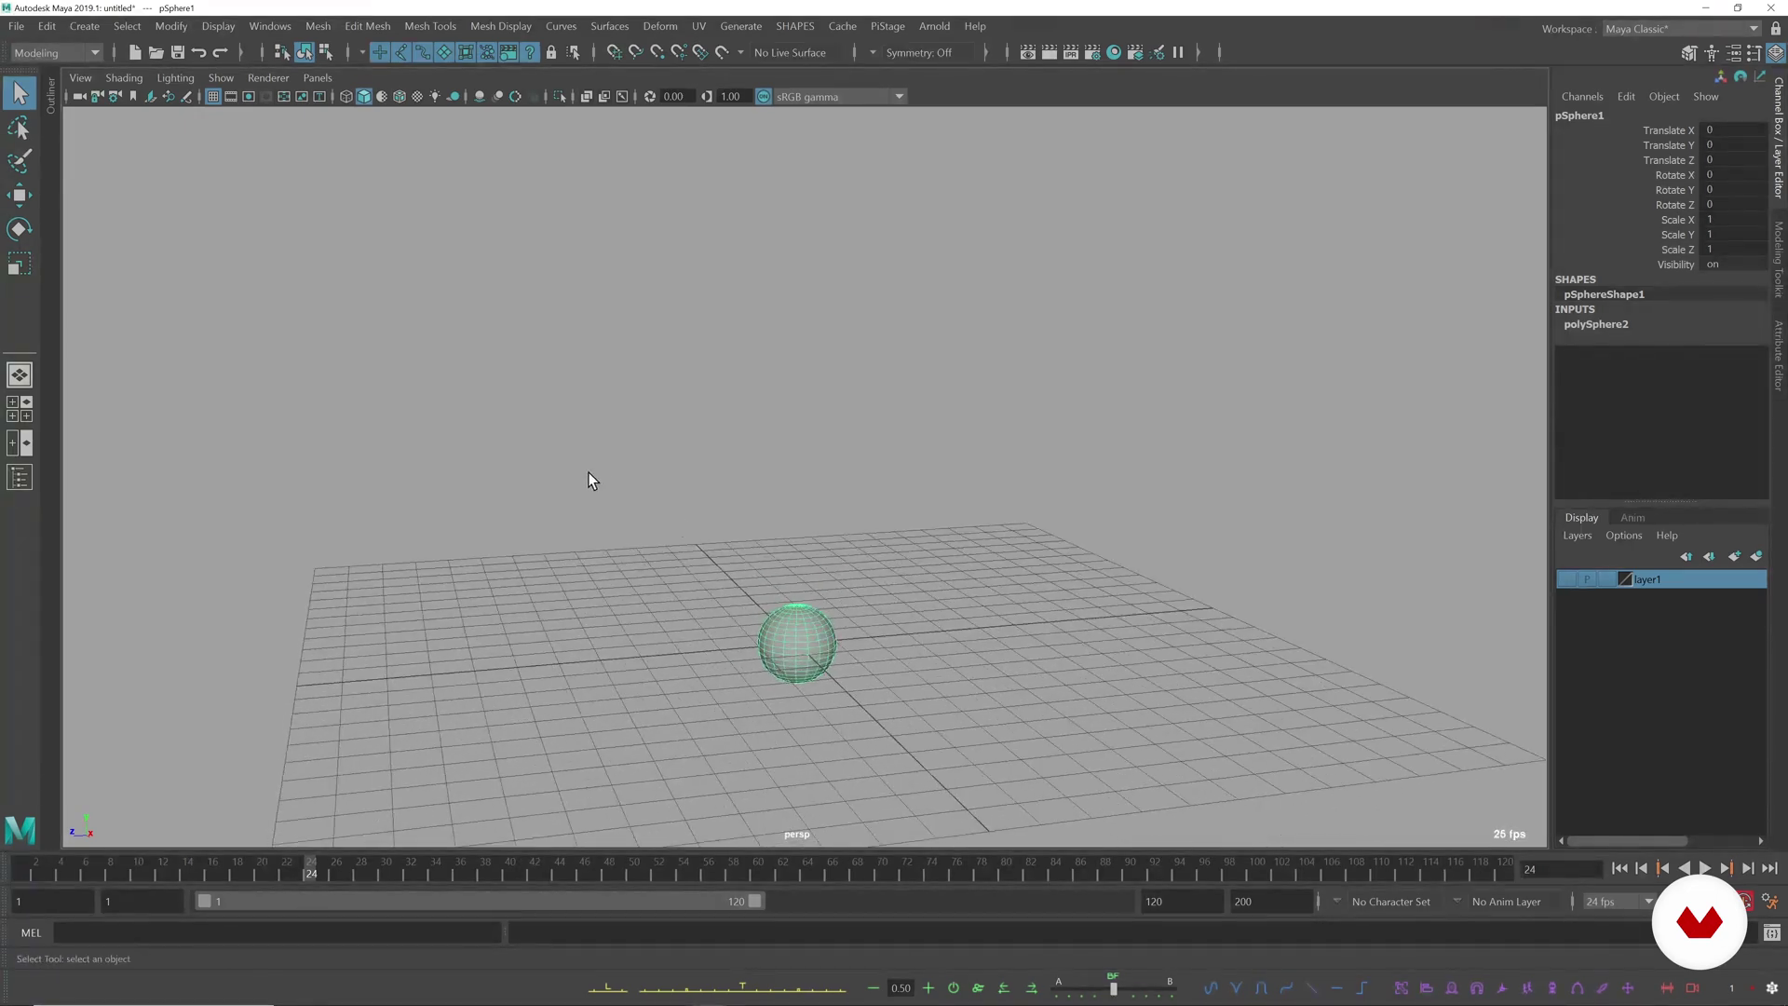
{"action": "scroll", "coordinate": [749, 585], "scroll_direction": "down", "scroll_amount": 2}
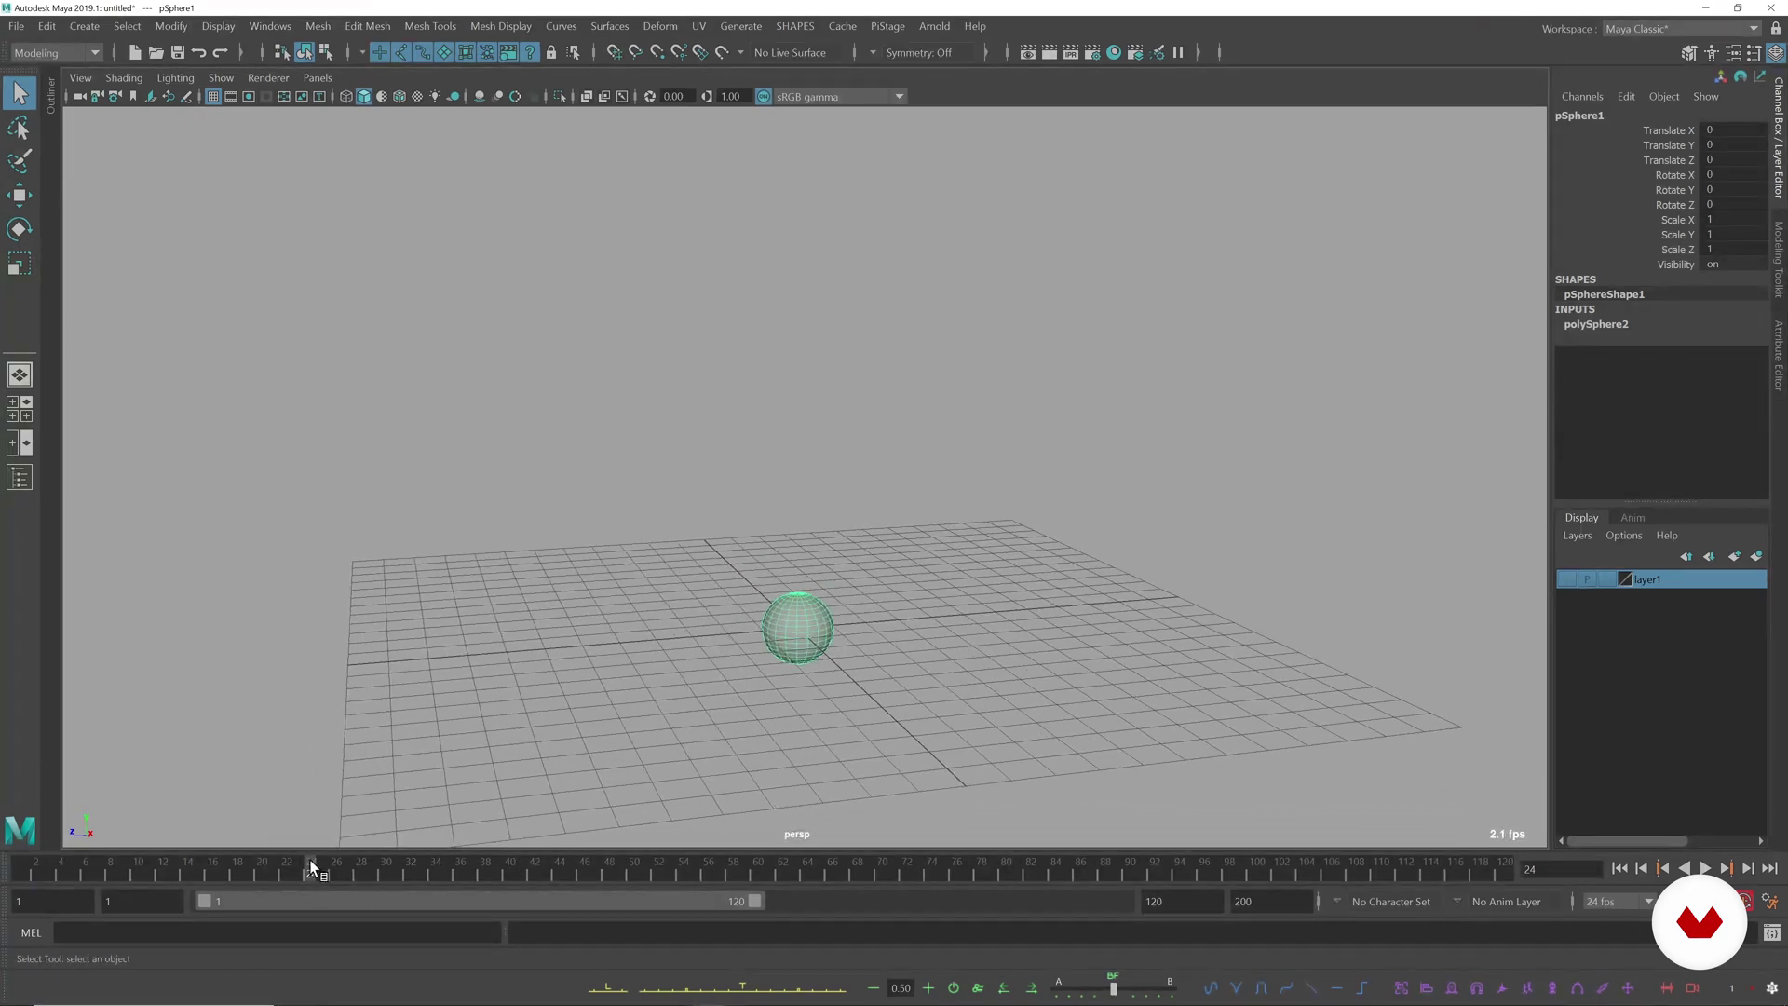
- Set a key on all the sphere's transform channels at frame 1
{"action": "left_click_drag", "start_coordinate": [305, 859], "coordinate": [26, 873]}
{"action": "key", "text": "s"}
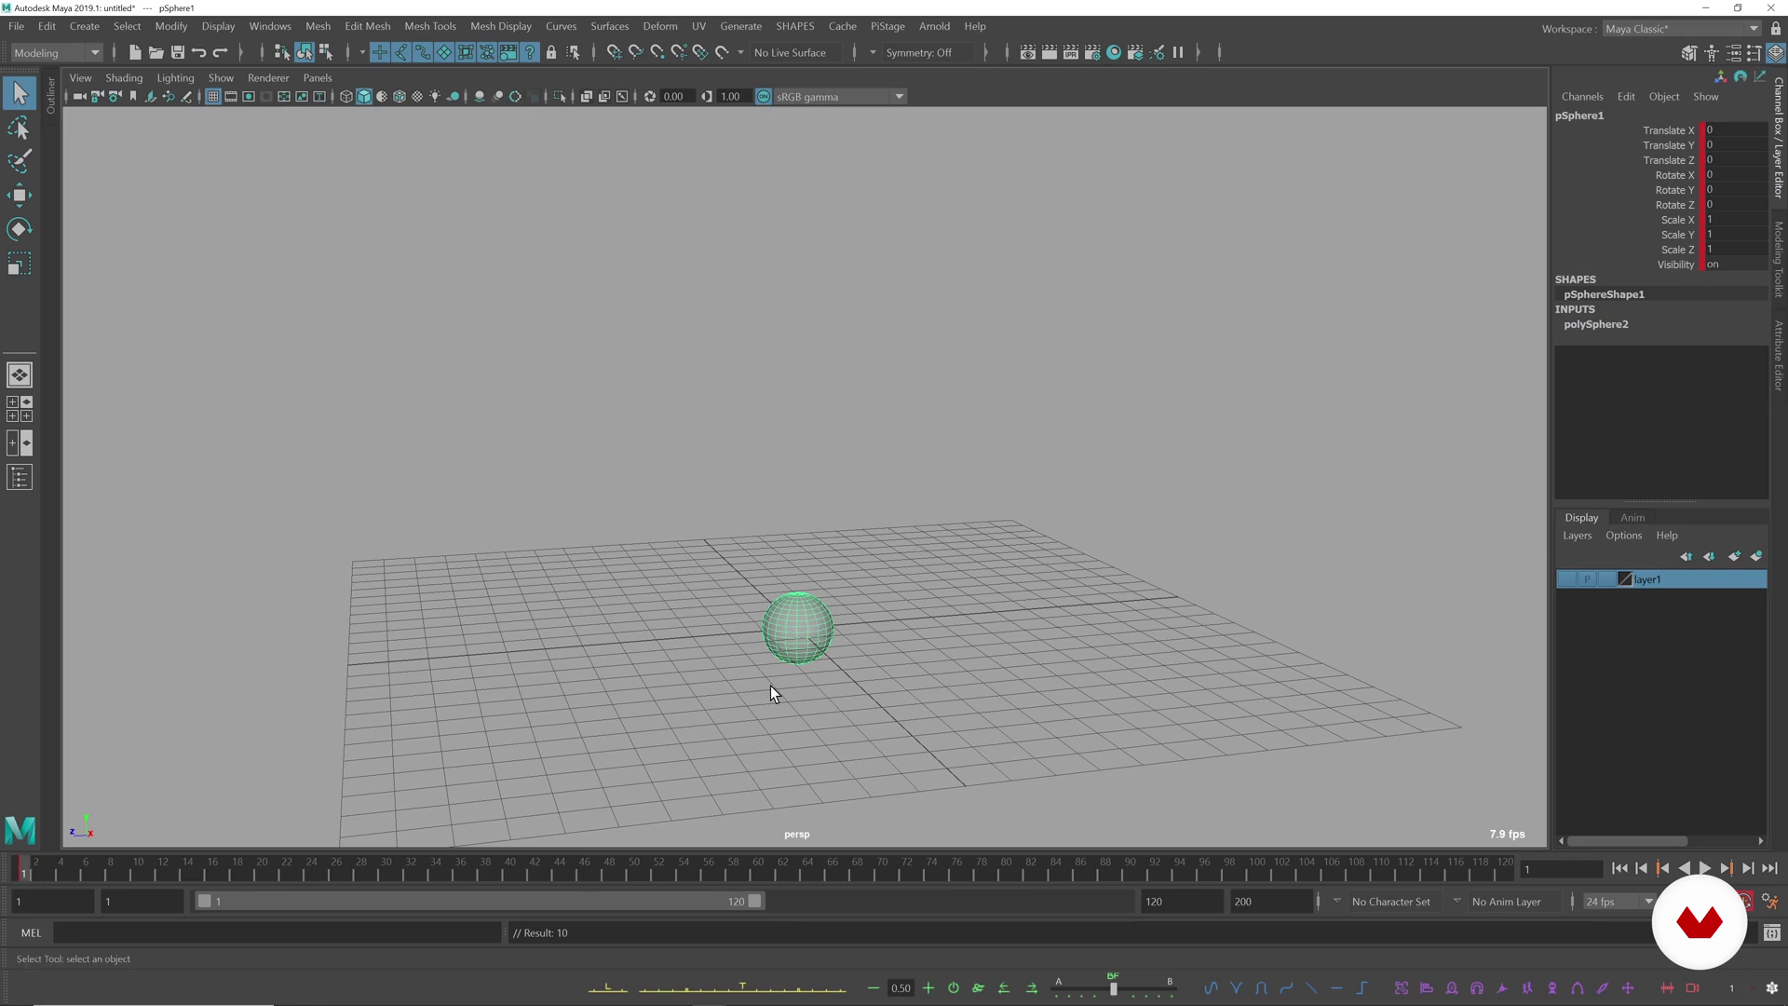
{"action": "left_click_drag", "start_coordinate": [775, 686], "coordinate": [844, 696], "text": "alt"}
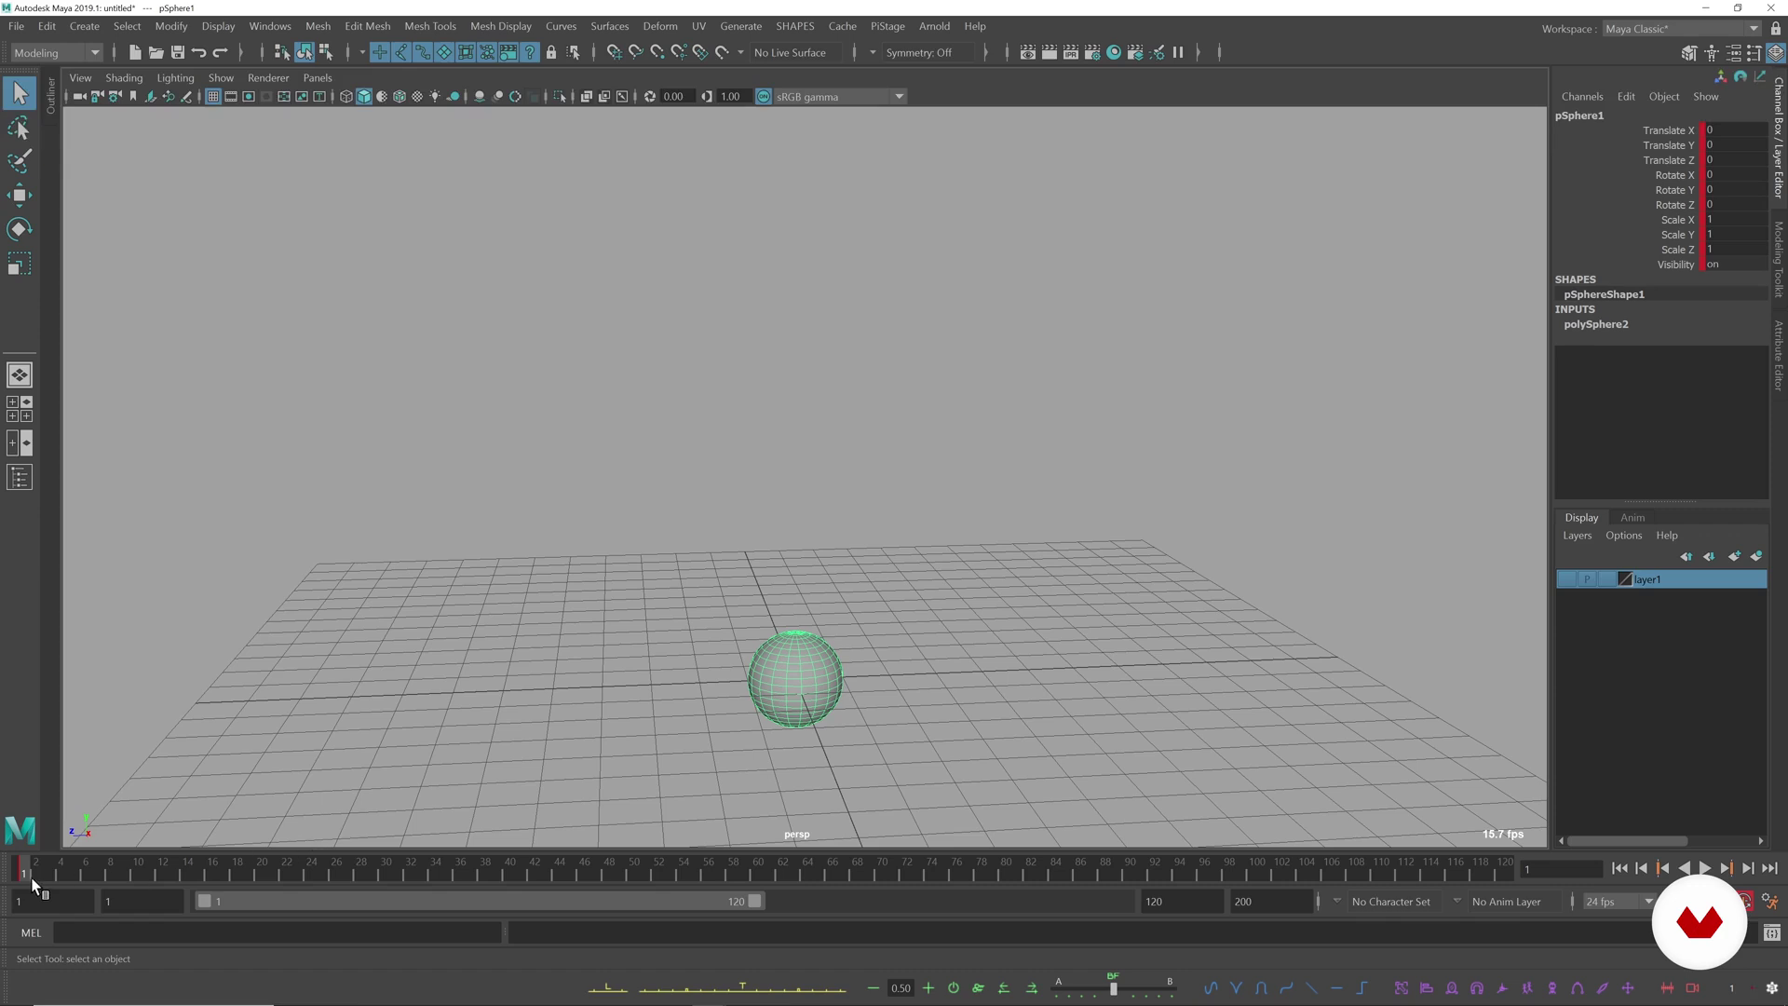
- Play the timeline briefly and set a key on all the sphere's channels at frame 24
{"action": "key", "text": "alt+v"}
{"action": "left_click", "coordinate": [189, 874]}
{"action": "key", "text": "alt+v"}
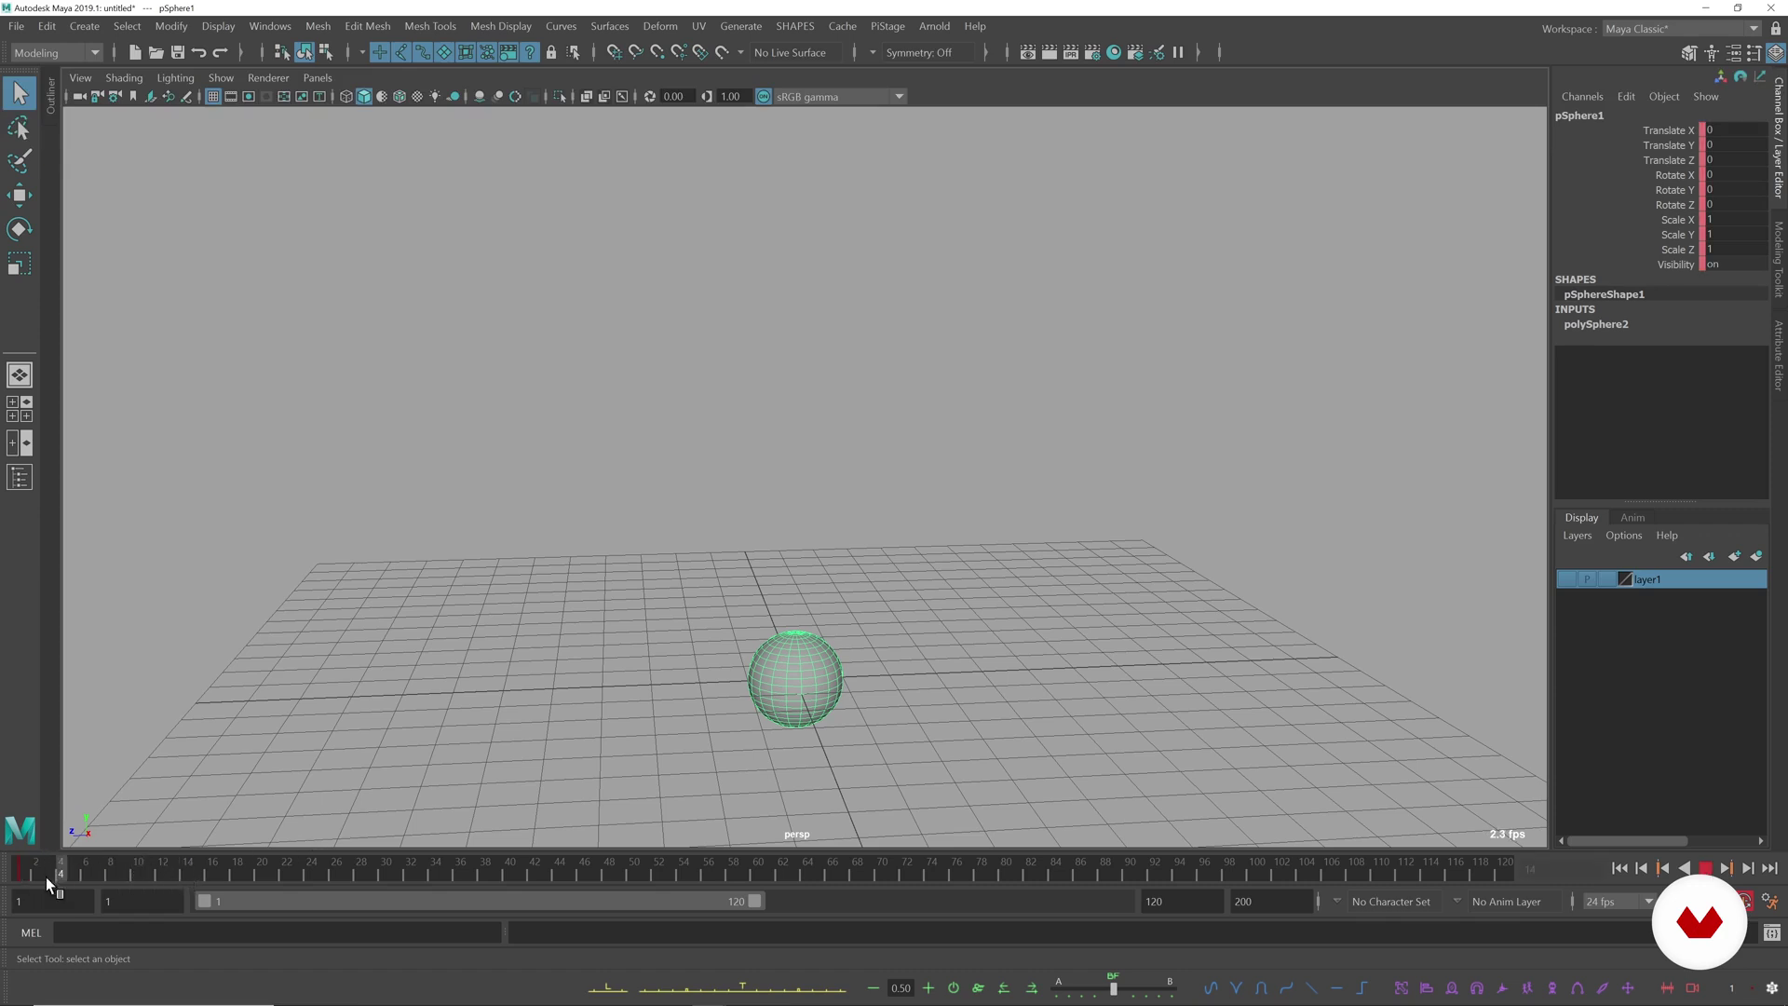
{"action": "left_click", "coordinate": [309, 870]}
{"action": "key", "text": "s"}
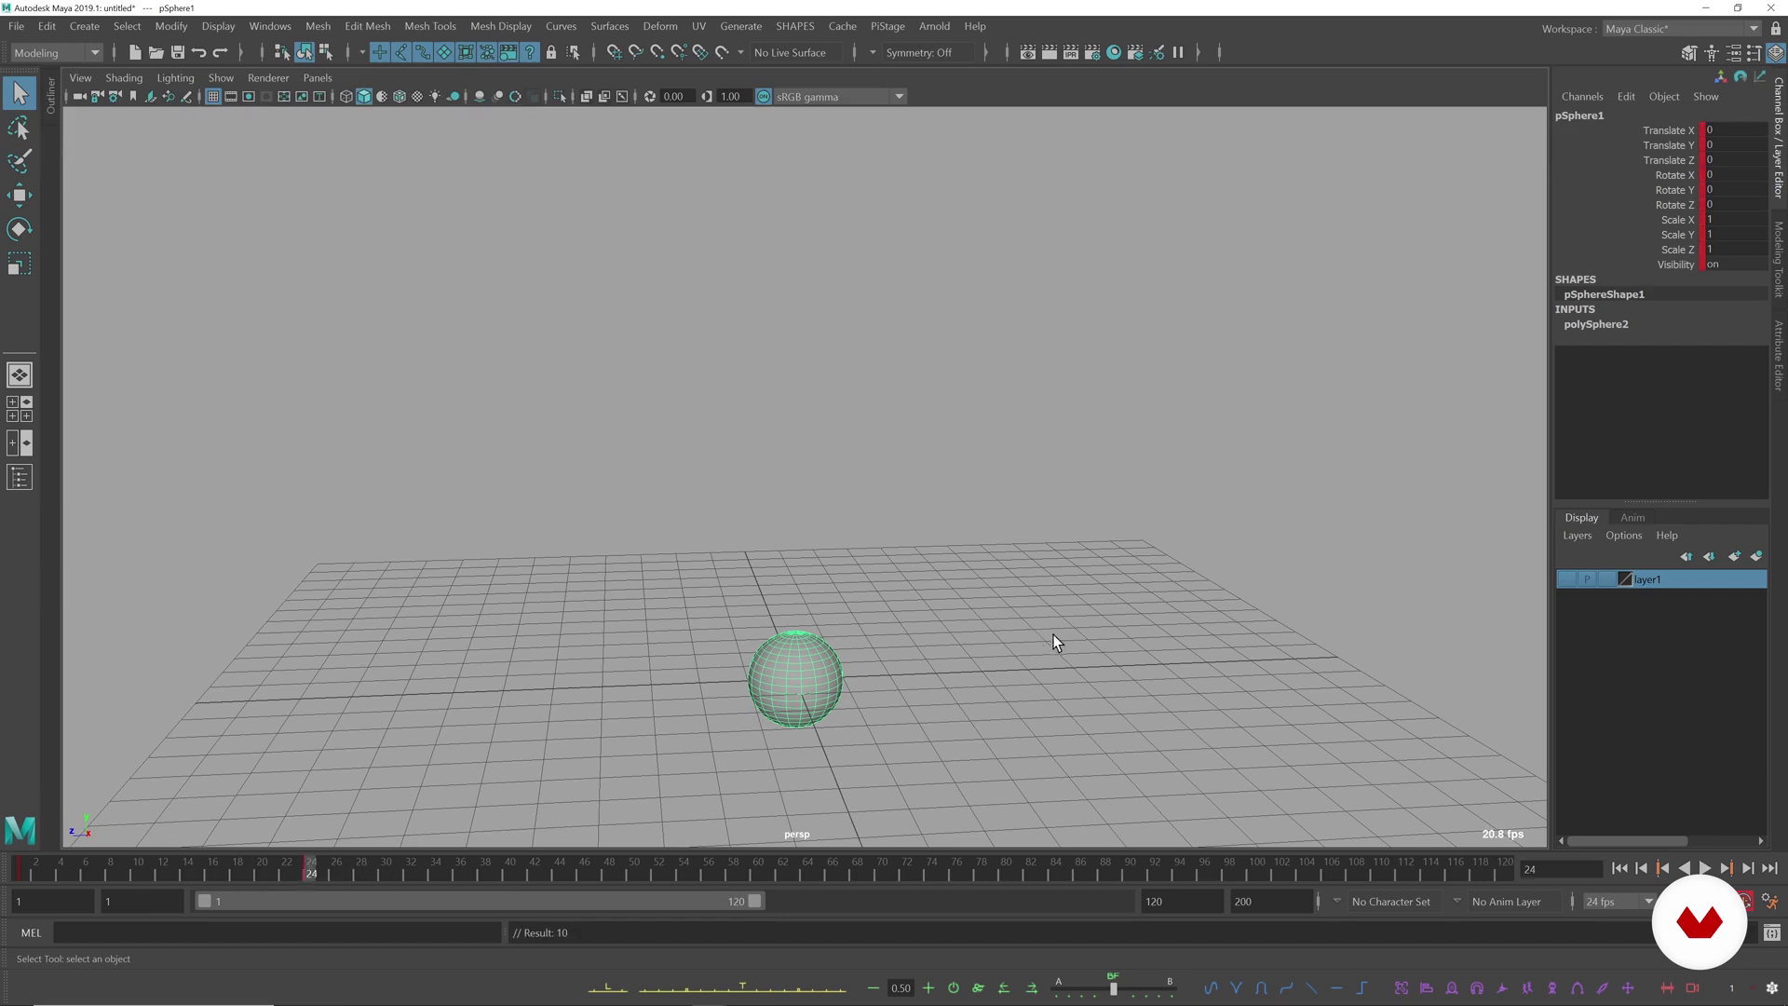
- Switch among the Move, Rotate and Scale tools to compare their manipulators on the sphere
{"action": "right_click_drag", "start_coordinate": [1035, 634], "coordinate": [661, 547], "text": "alt"}
{"action": "key", "text": "w"}
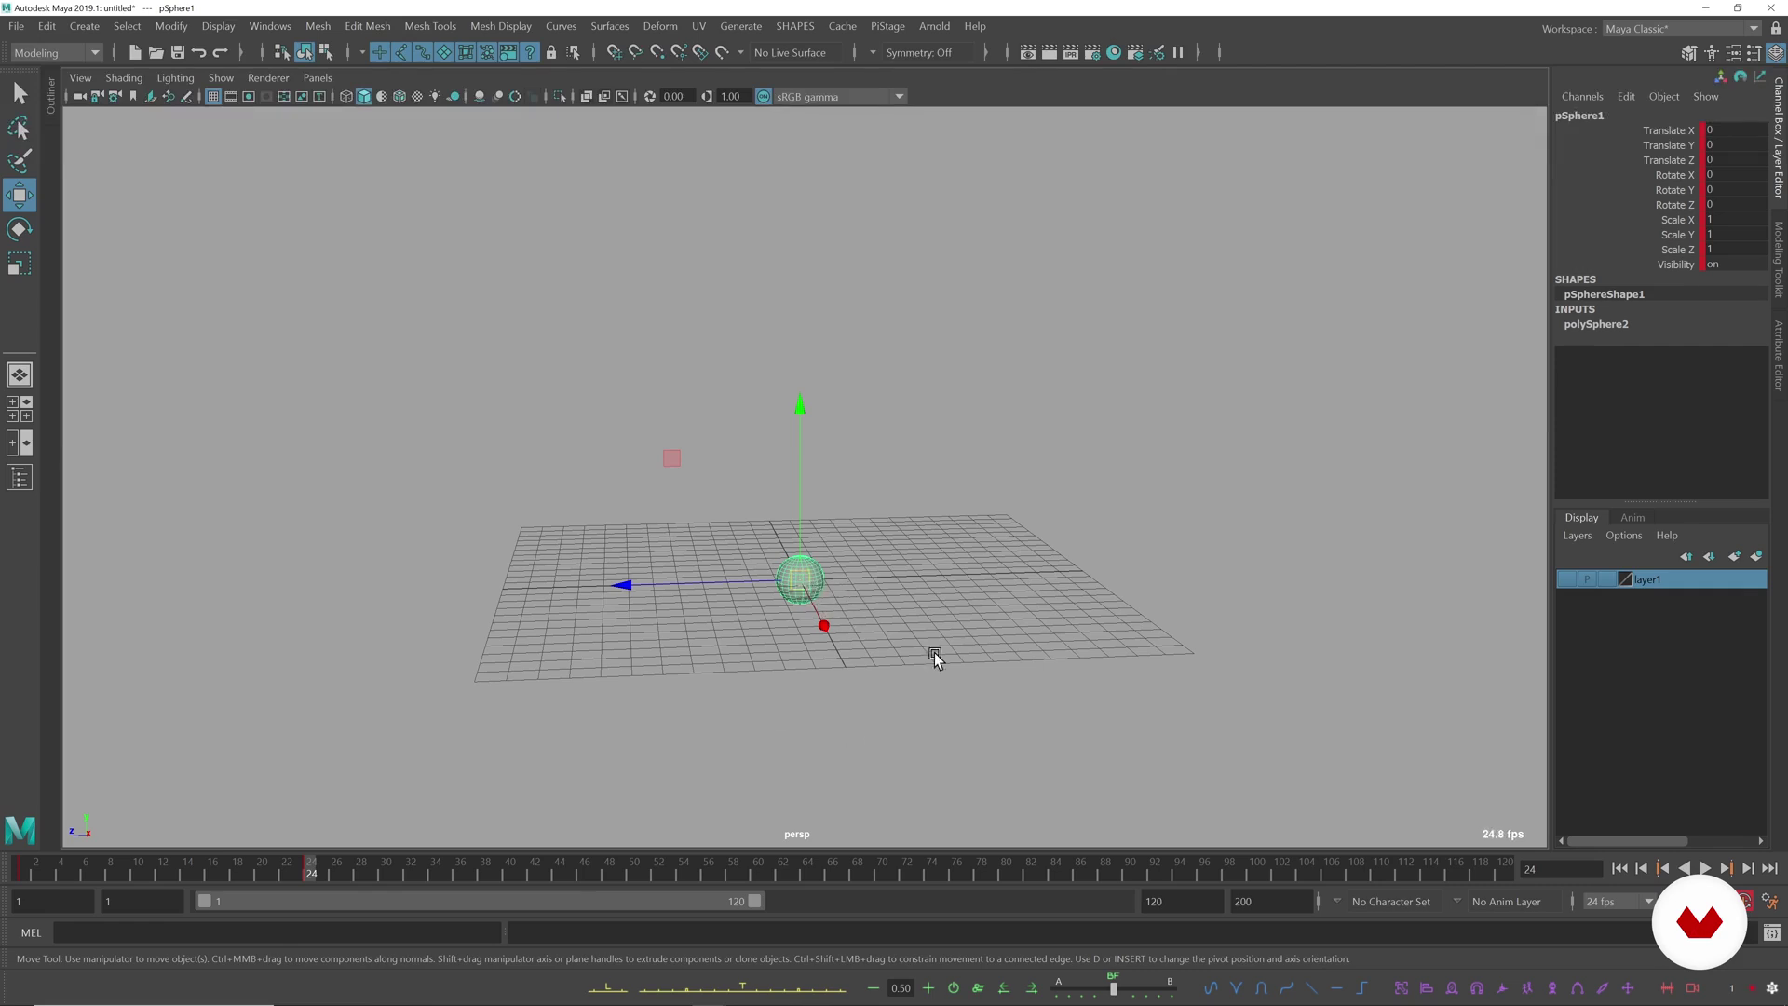
{"action": "key", "text": "e"}
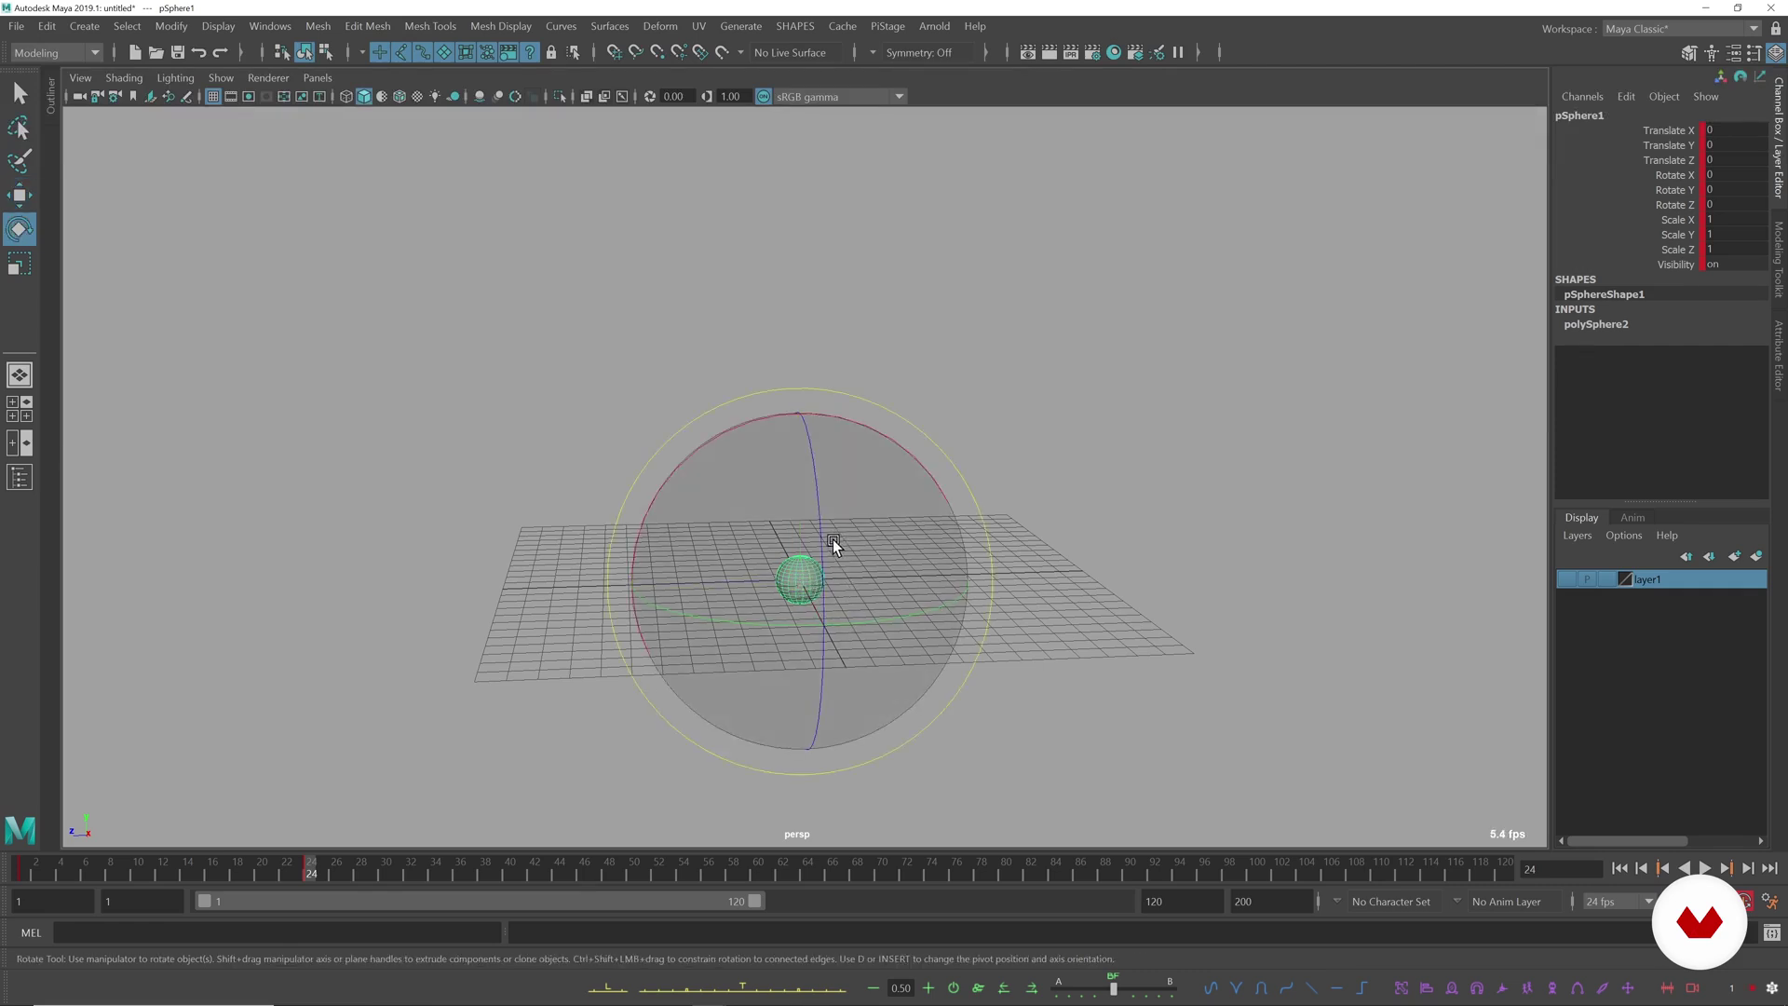
{"action": "key", "text": "w"}
{"action": "scroll", "coordinate": [816, 545], "scroll_direction": "up", "scroll_amount": 2}
{"action": "scroll", "coordinate": [816, 545], "scroll_direction": "up", "scroll_amount": 3}
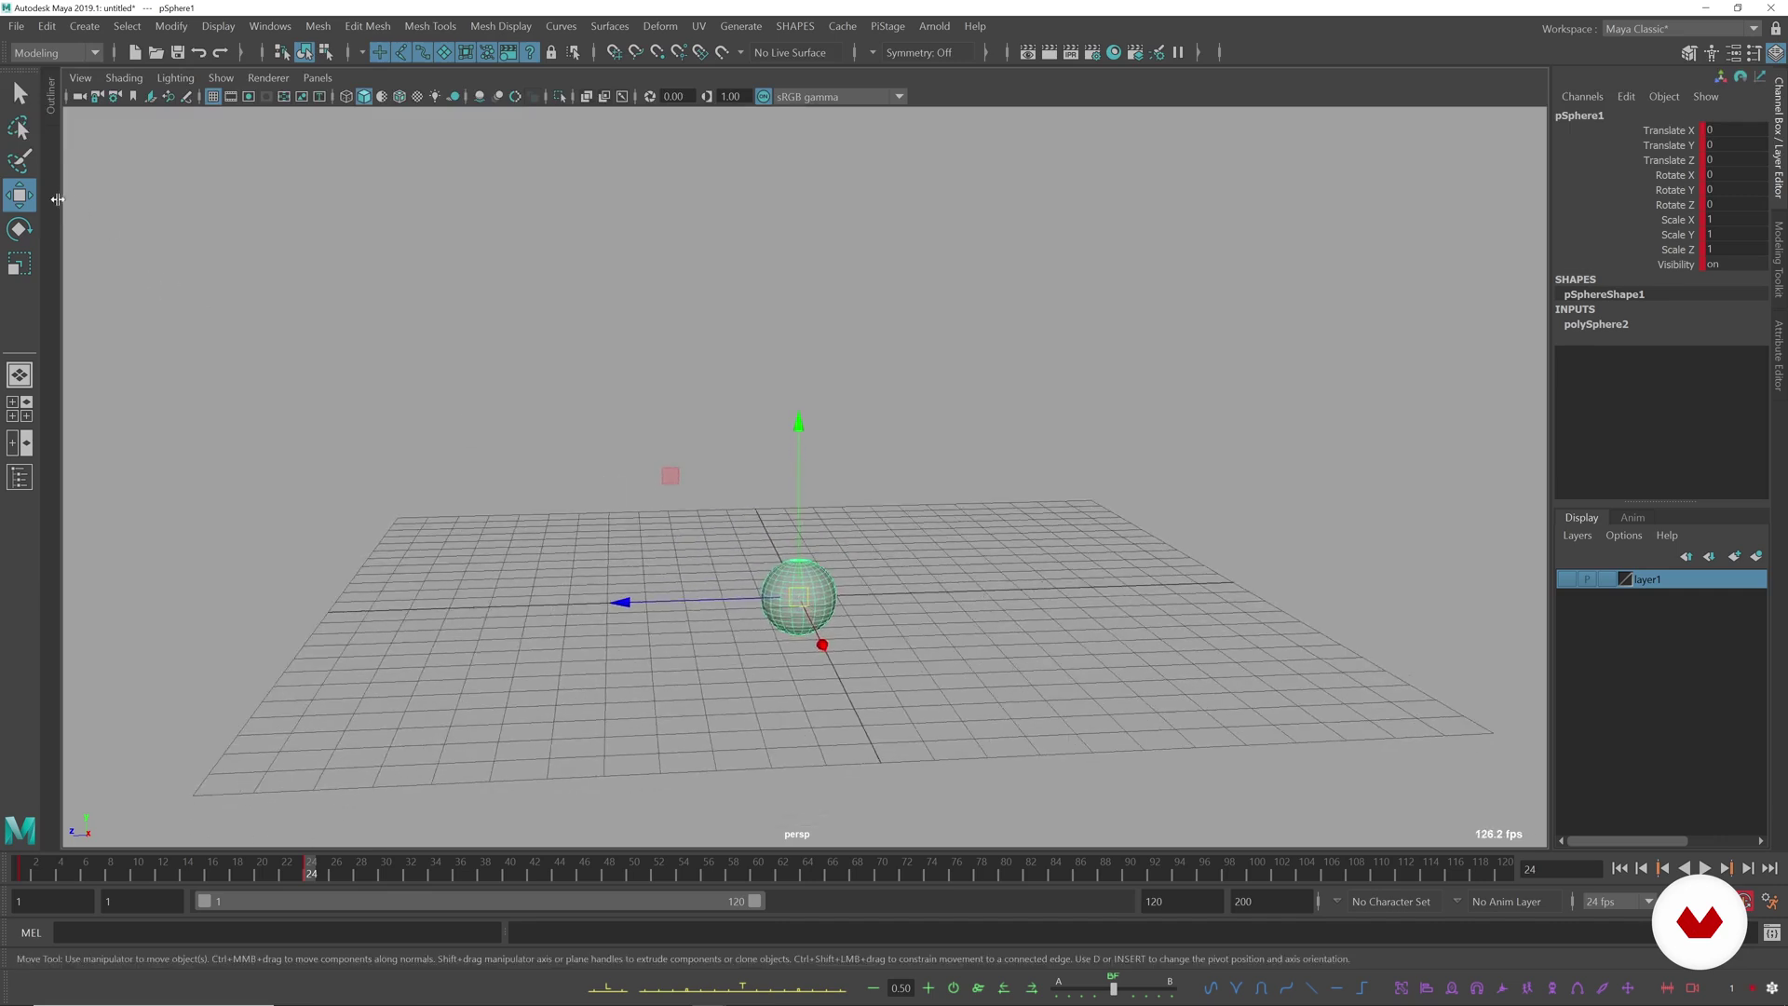
{"action": "left_click", "coordinate": [20, 229]}
{"action": "left_click", "coordinate": [20, 195]}
{"action": "left_click", "coordinate": [20, 230]}
{"action": "left_click", "coordinate": [21, 197]}
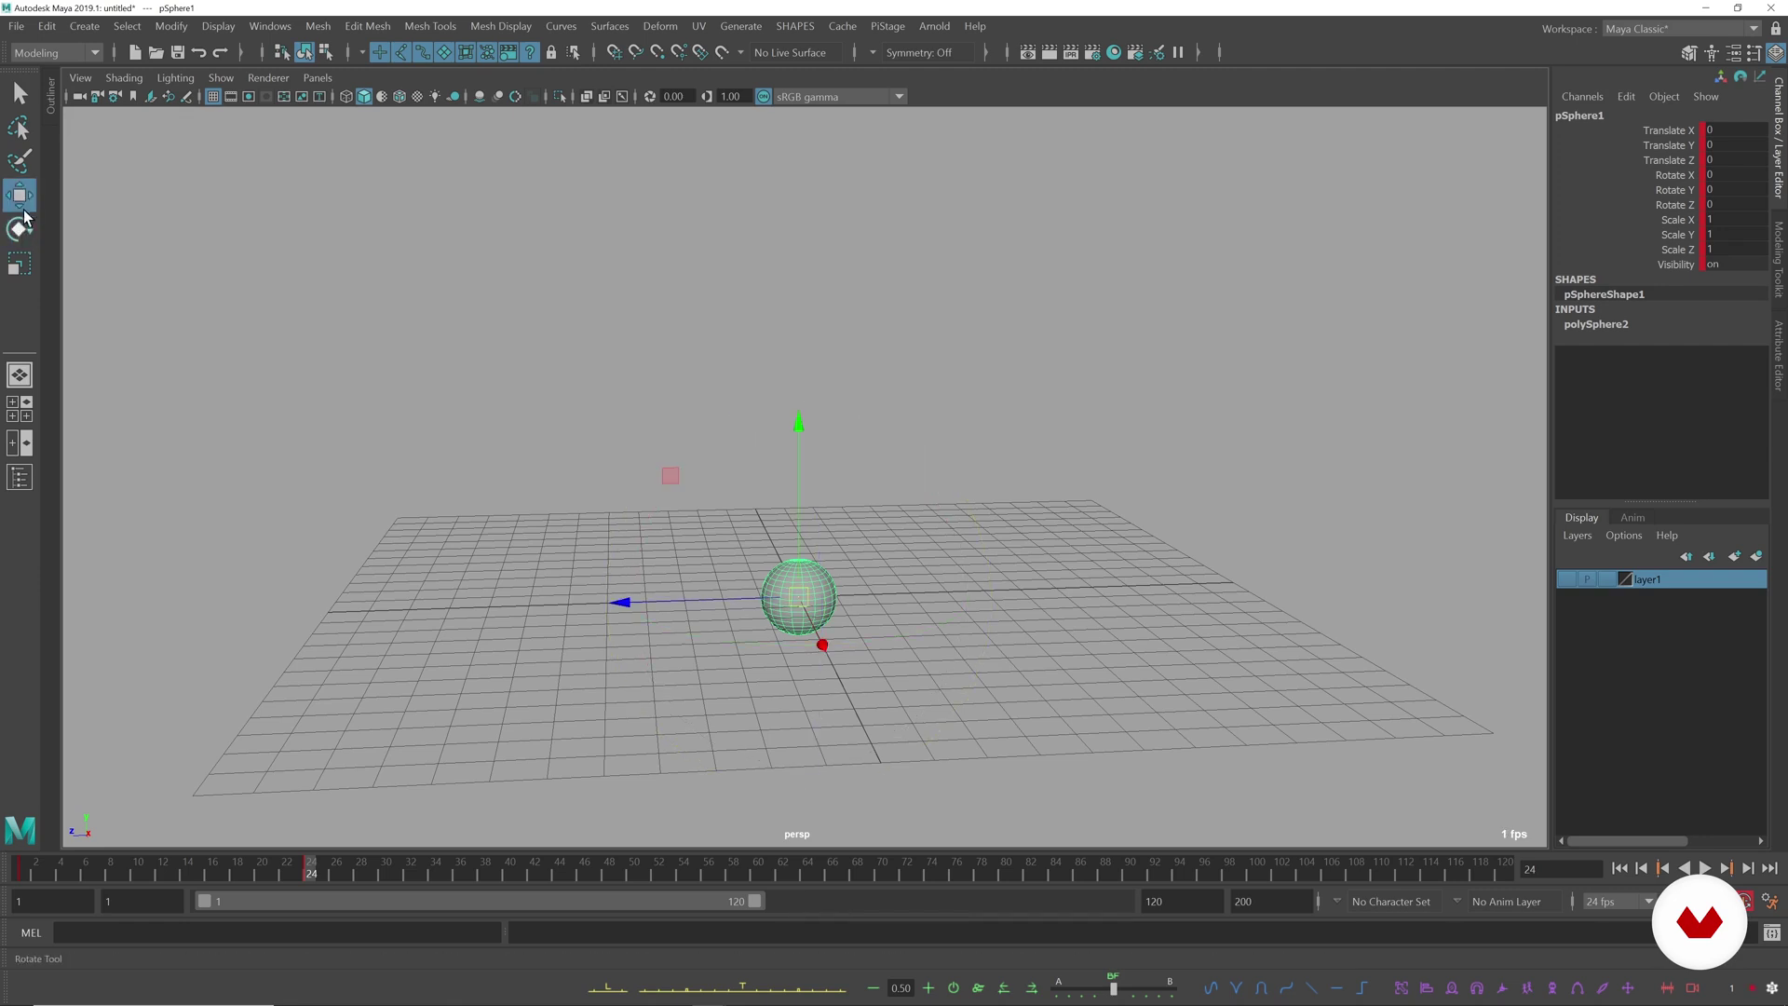
{"action": "left_click", "coordinate": [19, 229]}
{"action": "left_click", "coordinate": [22, 268]}
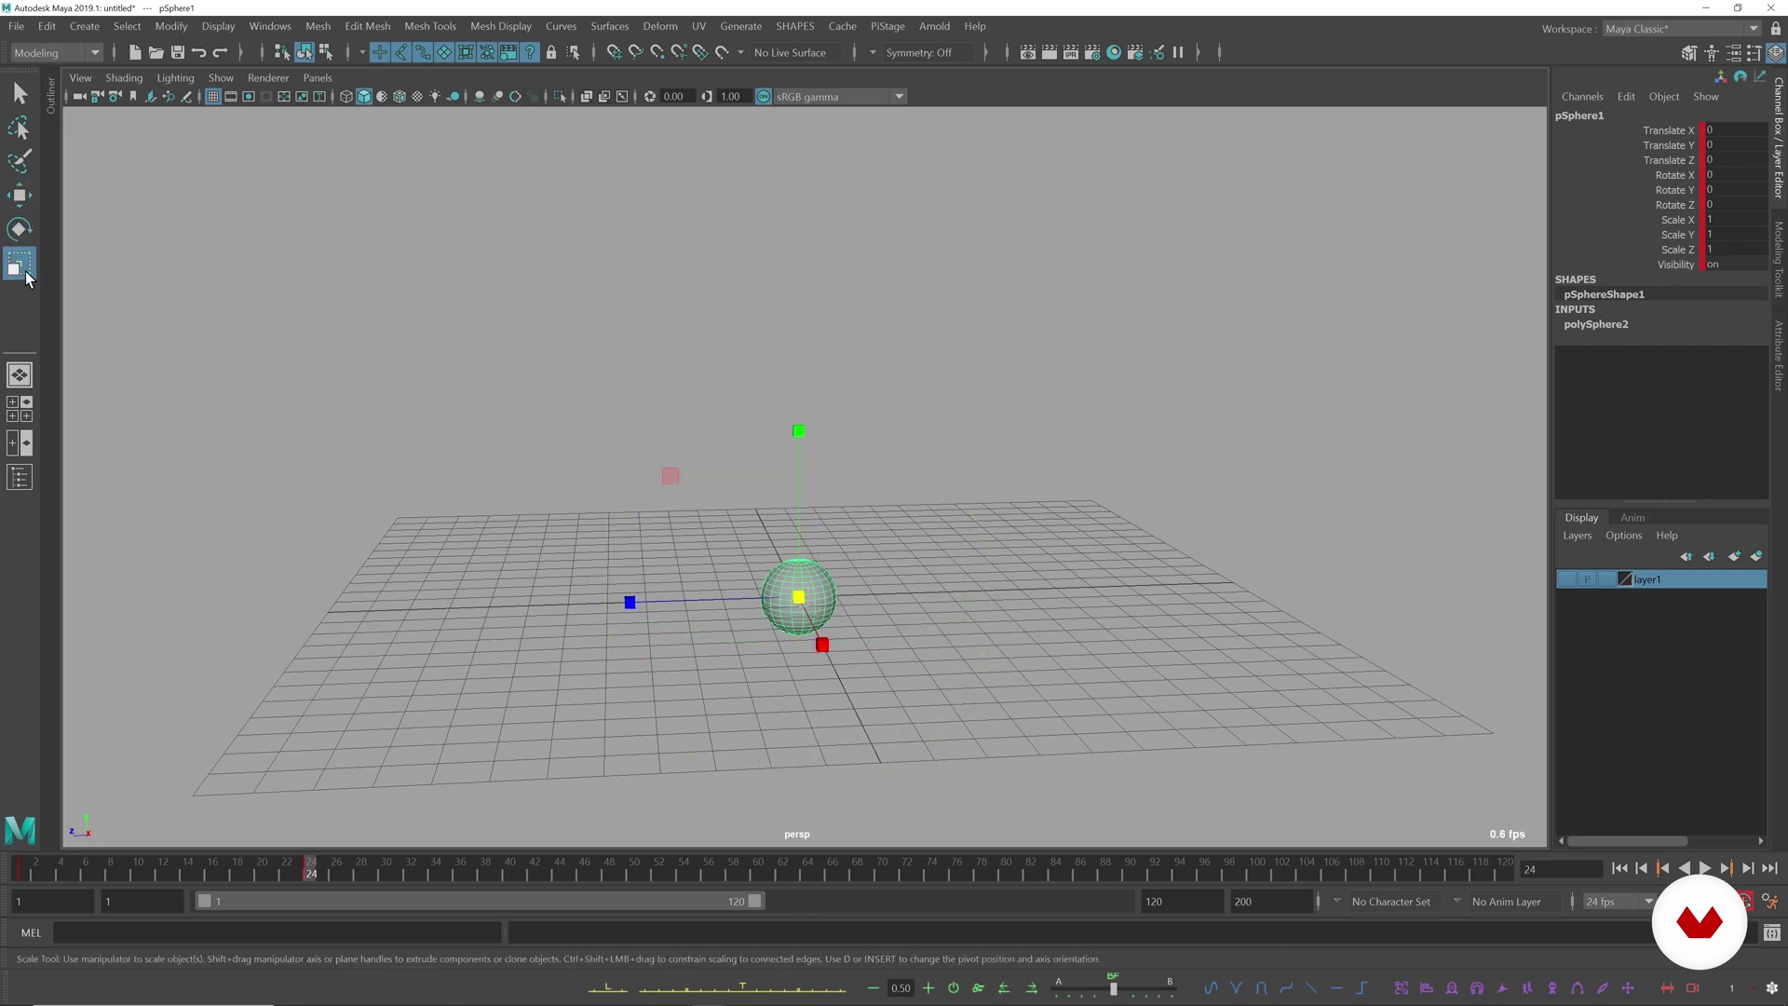
- Move the sphere at frame 24 up and off the grid to about X -3.304, Y 8.997, Z 13.197
{"action": "left_click", "coordinate": [20, 196]}
{"action": "right_click_drag", "start_coordinate": [1078, 627], "coordinate": [806, 560], "text": "alt"}
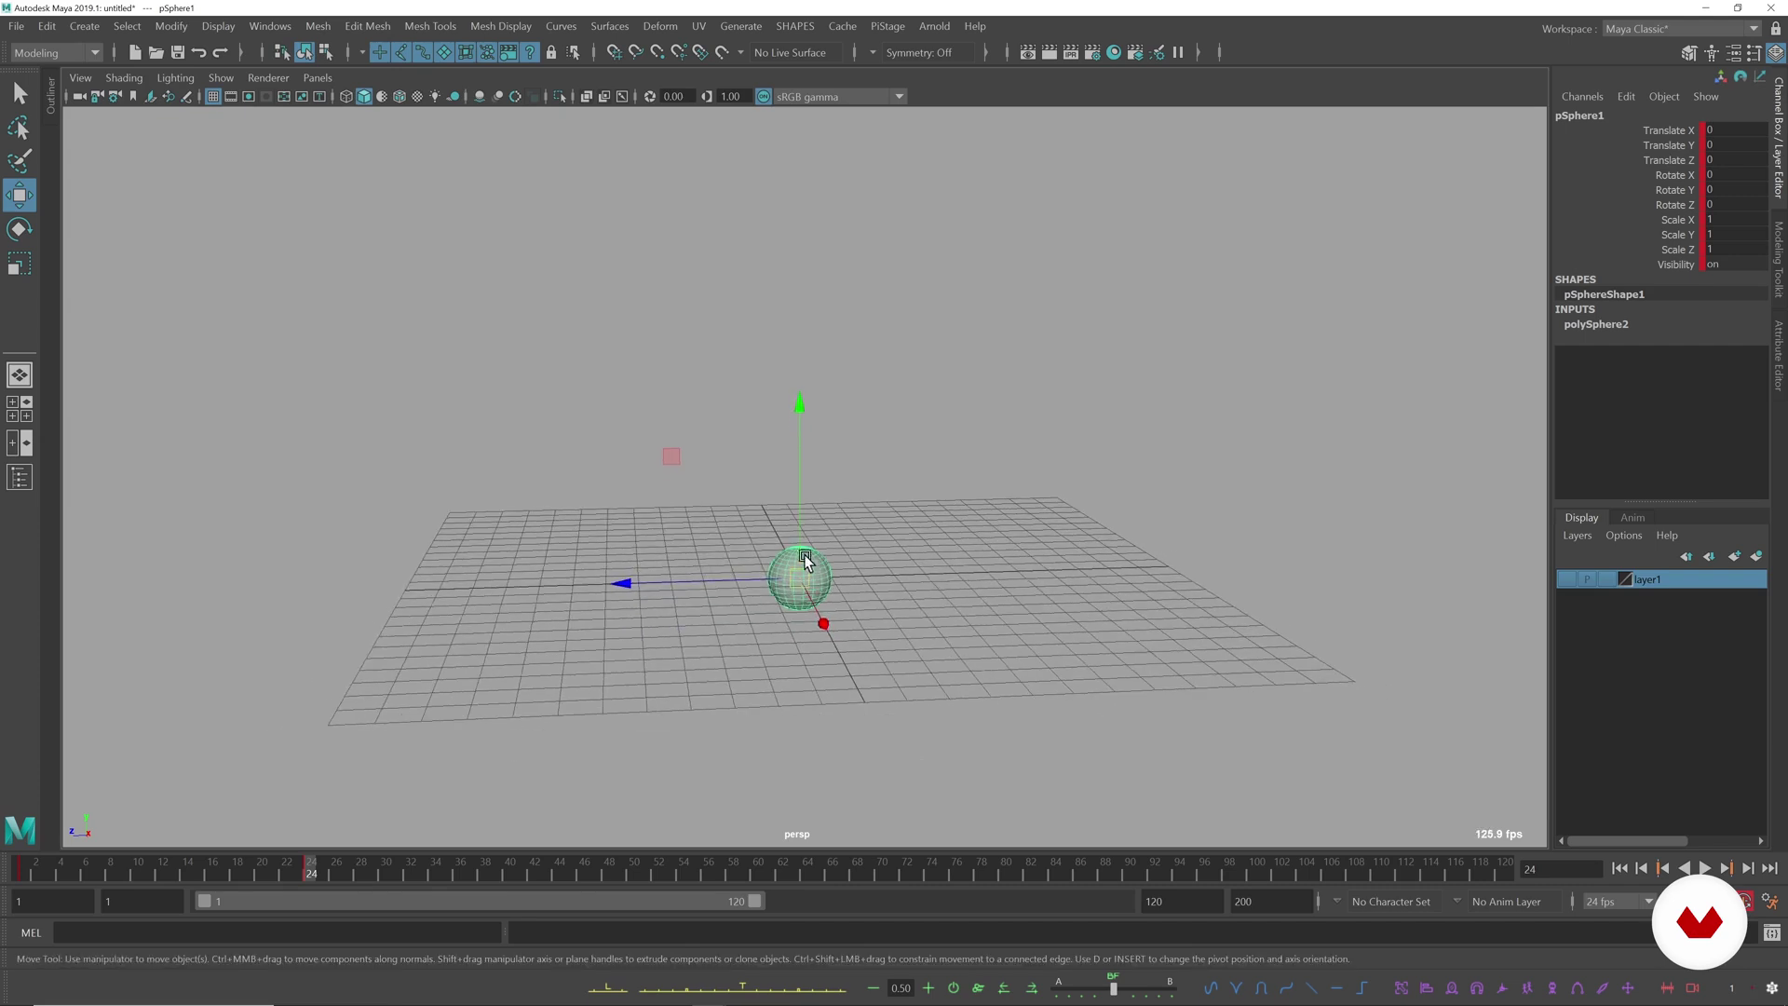
{"action": "left_click_drag", "start_coordinate": [806, 560], "coordinate": [367, 282]}
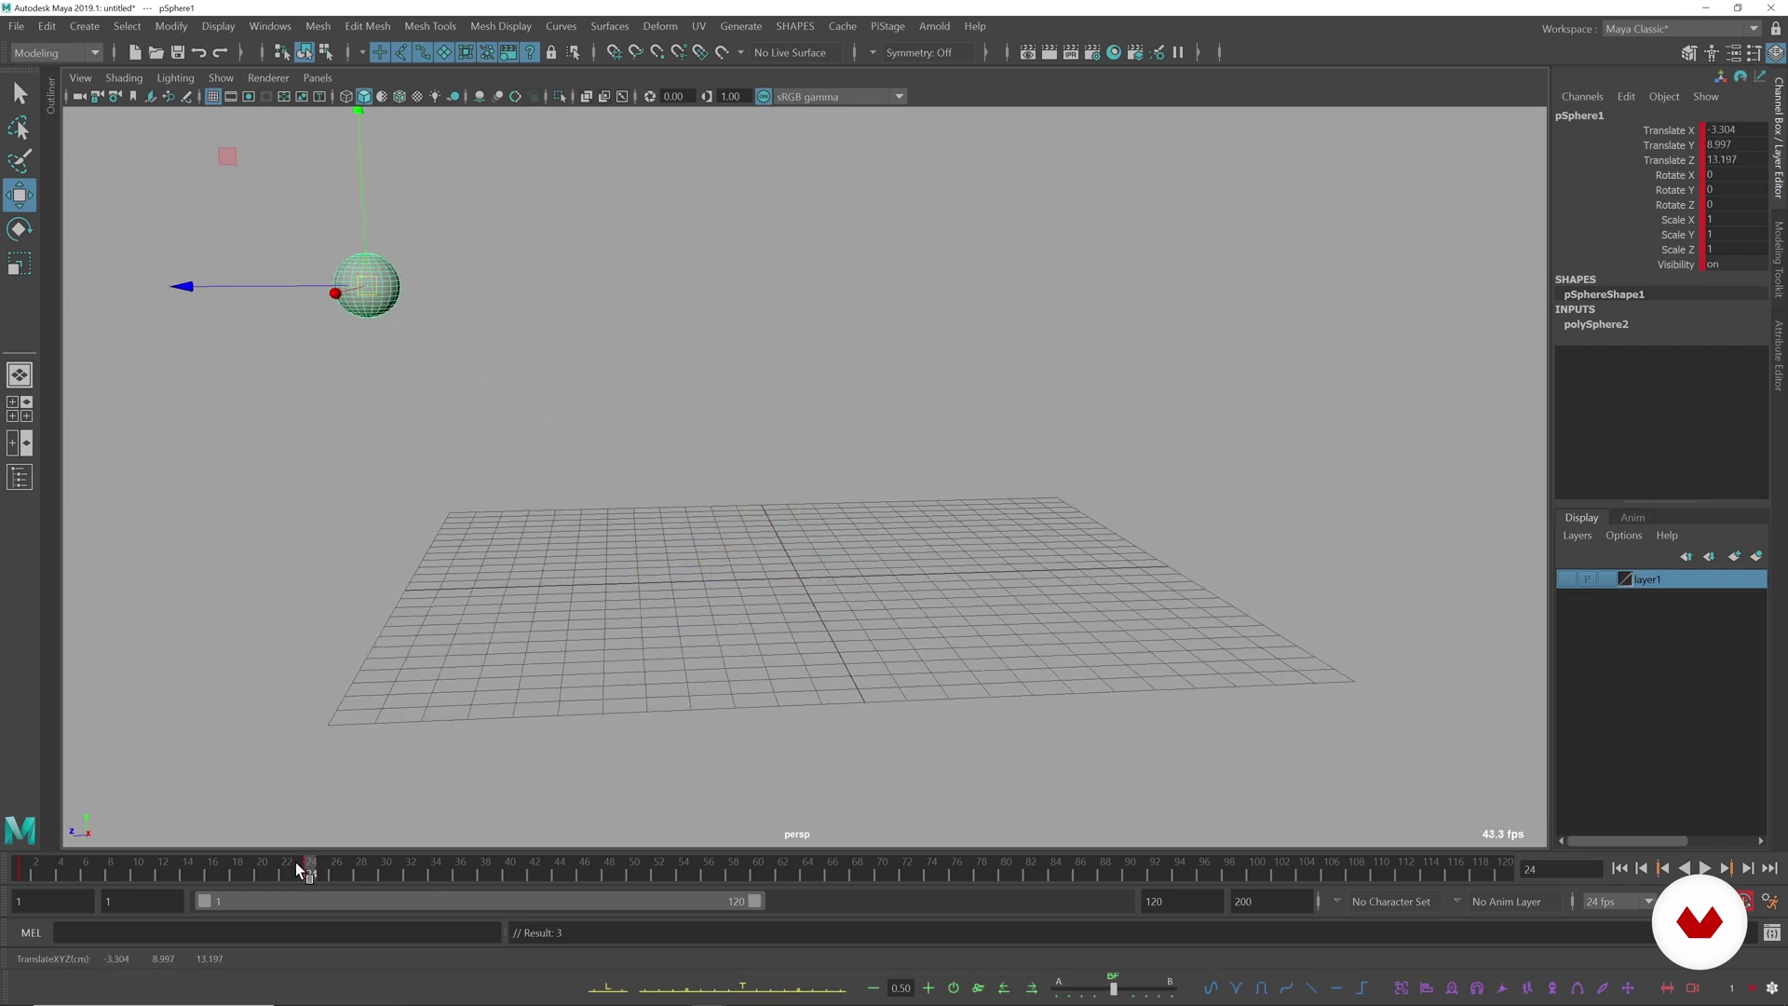
- Play back and scrub the sphere's movement between frames 1 and 24
{"action": "key", "text": "alt+v"}
{"action": "mouse_move", "coordinate": [35, 850]}
{"action": "left_mouse_down"}
{"action": "mouse_move", "coordinate": [306, 849]}
{"action": "mouse_move", "coordinate": [2, 847]}
{"action": "left_mouse_up"}
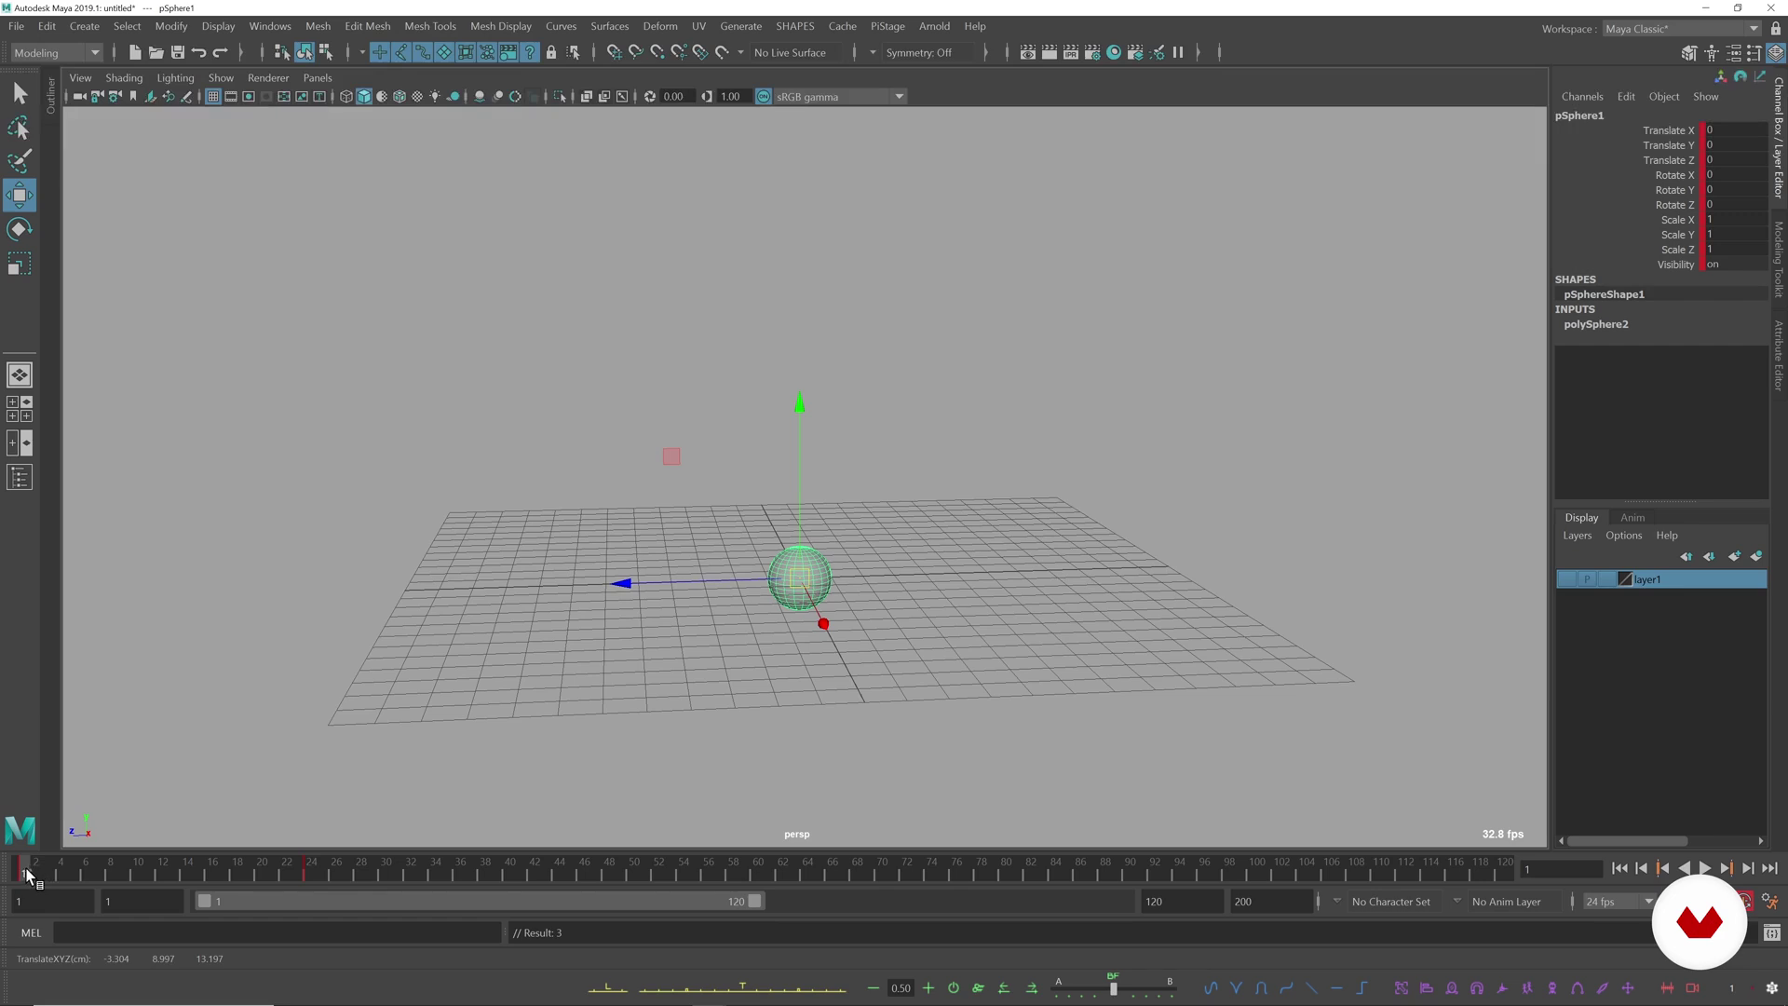
{"action": "left_click", "coordinate": [311, 873]}
{"action": "left_click_drag", "start_coordinate": [23, 869], "coordinate": [322, 866]}
{"action": "key", "text": "alt+v"}
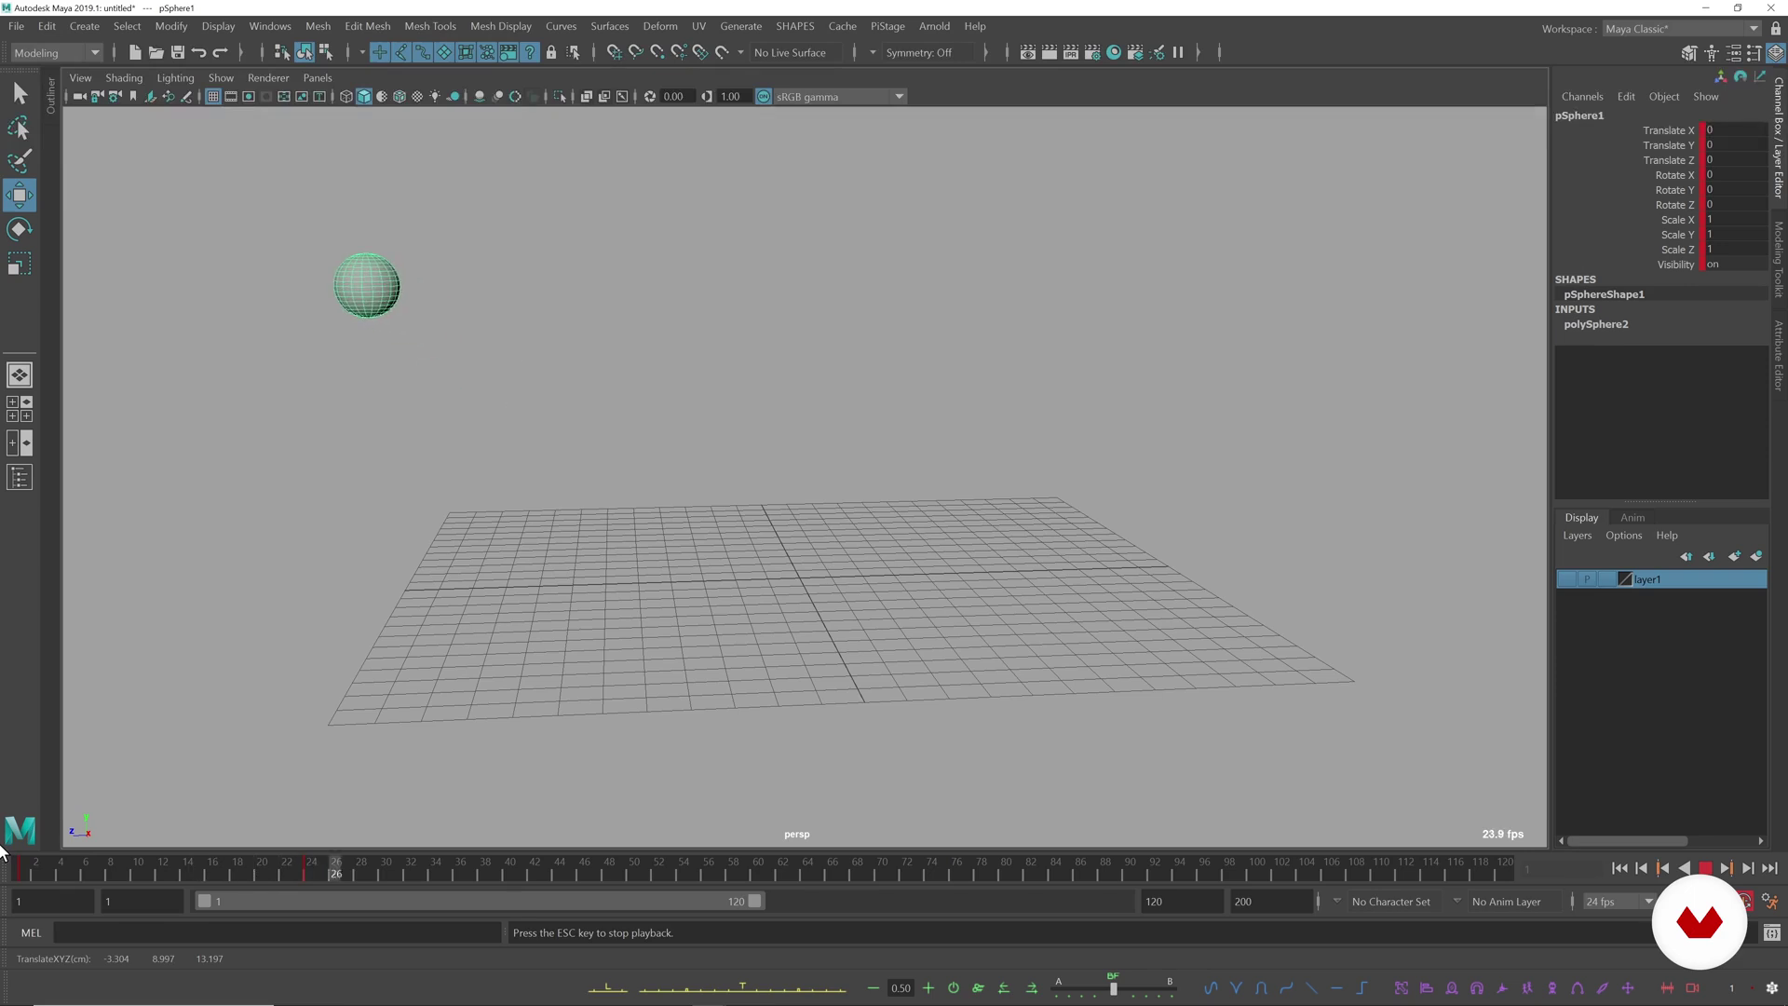
{"action": "key", "text": "Escape"}
{"action": "mouse_move", "coordinate": [300, 872]}
{"action": "left_mouse_down"}
{"action": "mouse_move", "coordinate": [41, 866]}
{"action": "mouse_move", "coordinate": [282, 870]}
{"action": "left_mouse_up"}
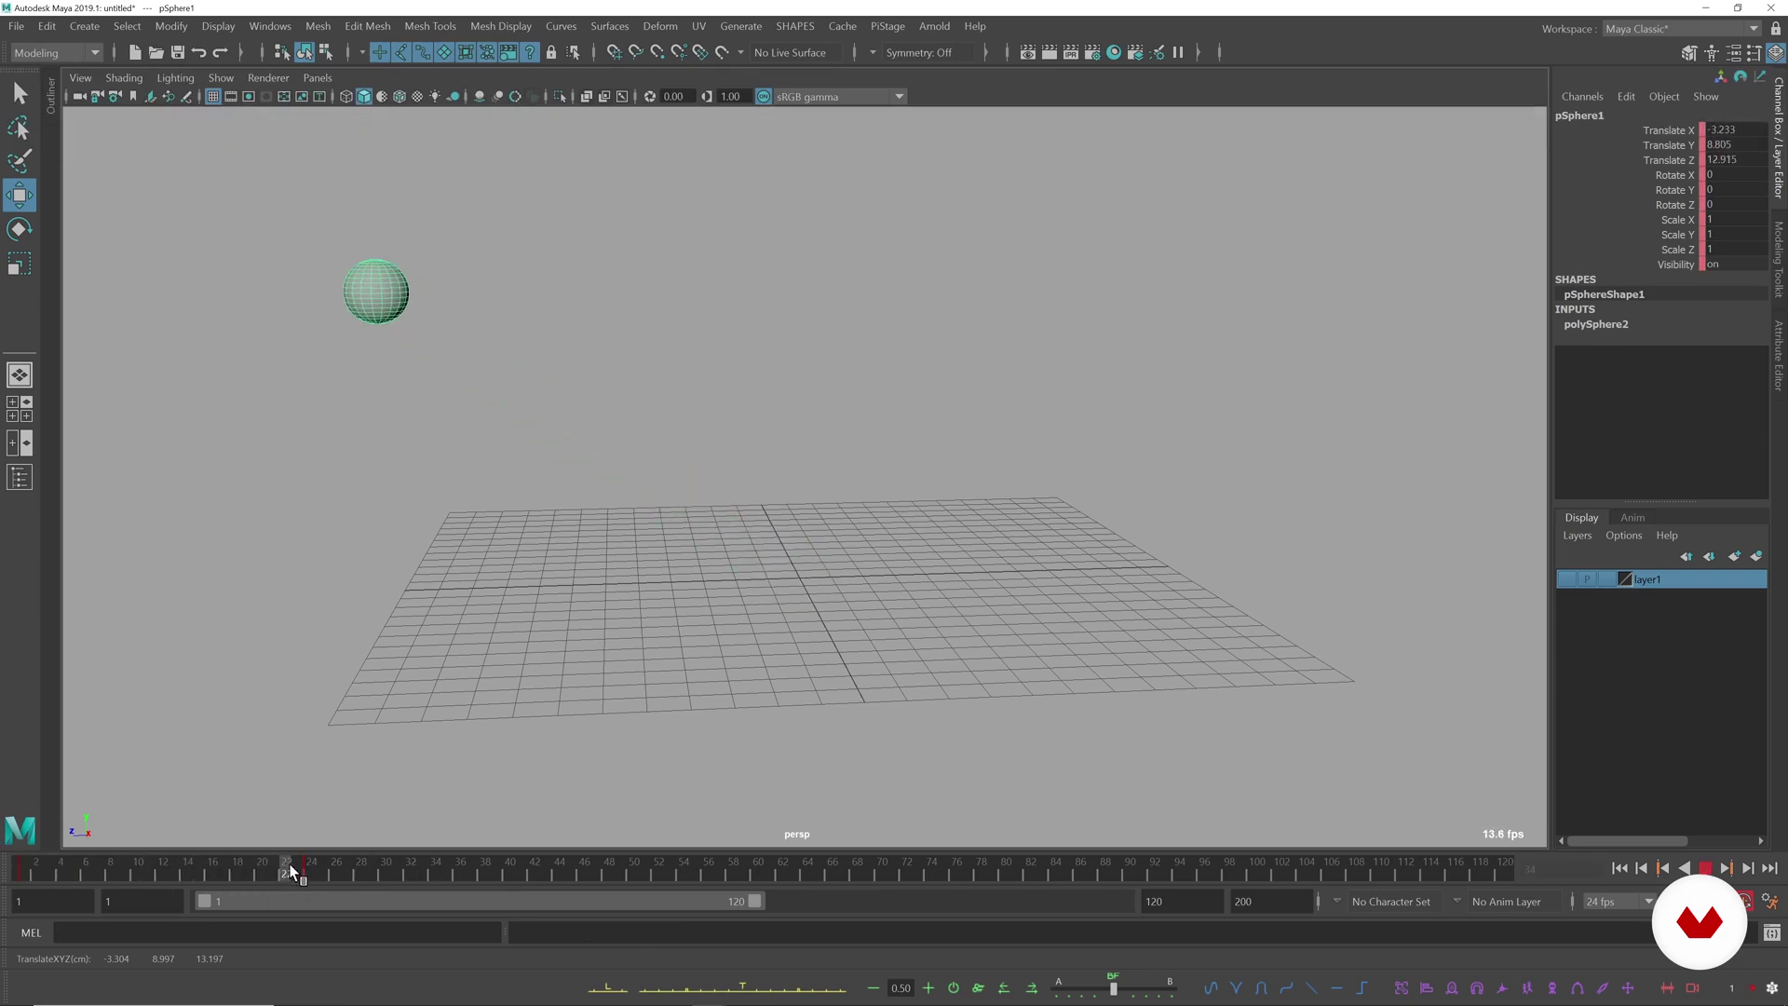
{"action": "key", "text": "Escape"}
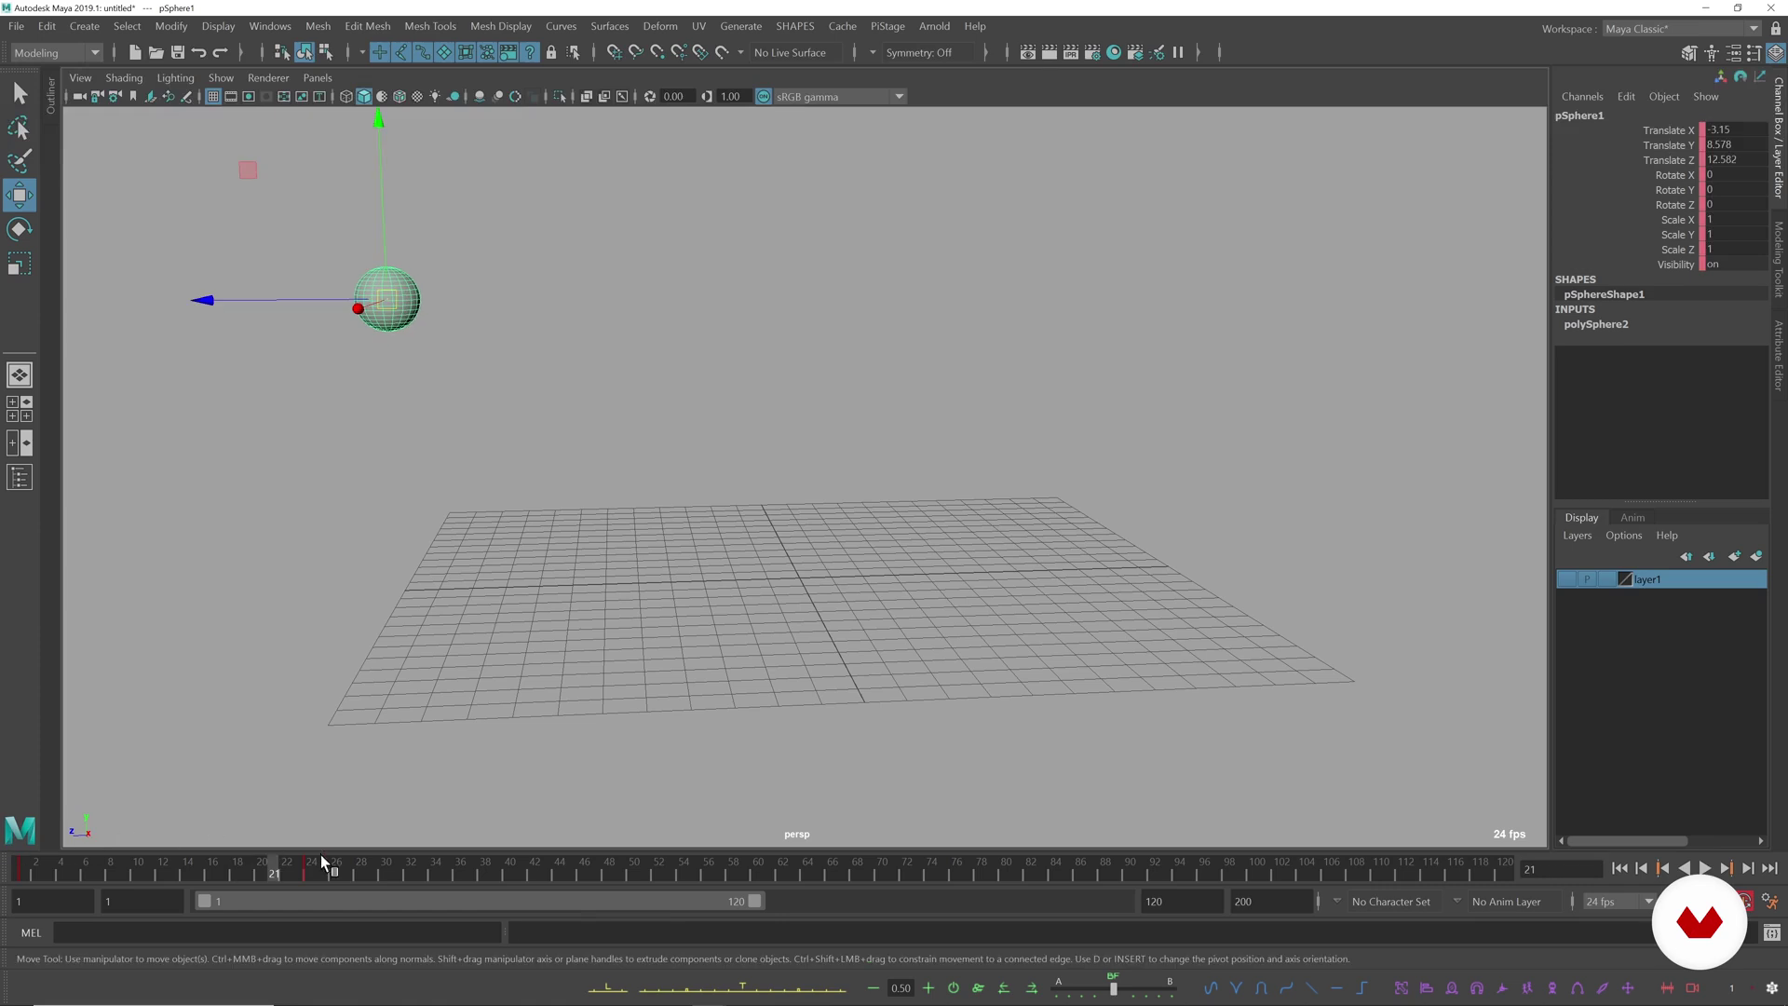
- Key the sphere at frame 10, play the animation, and move the sphere up toward negative Z at that frame
{"action": "left_click_drag", "start_coordinate": [258, 878], "coordinate": [139, 873]}
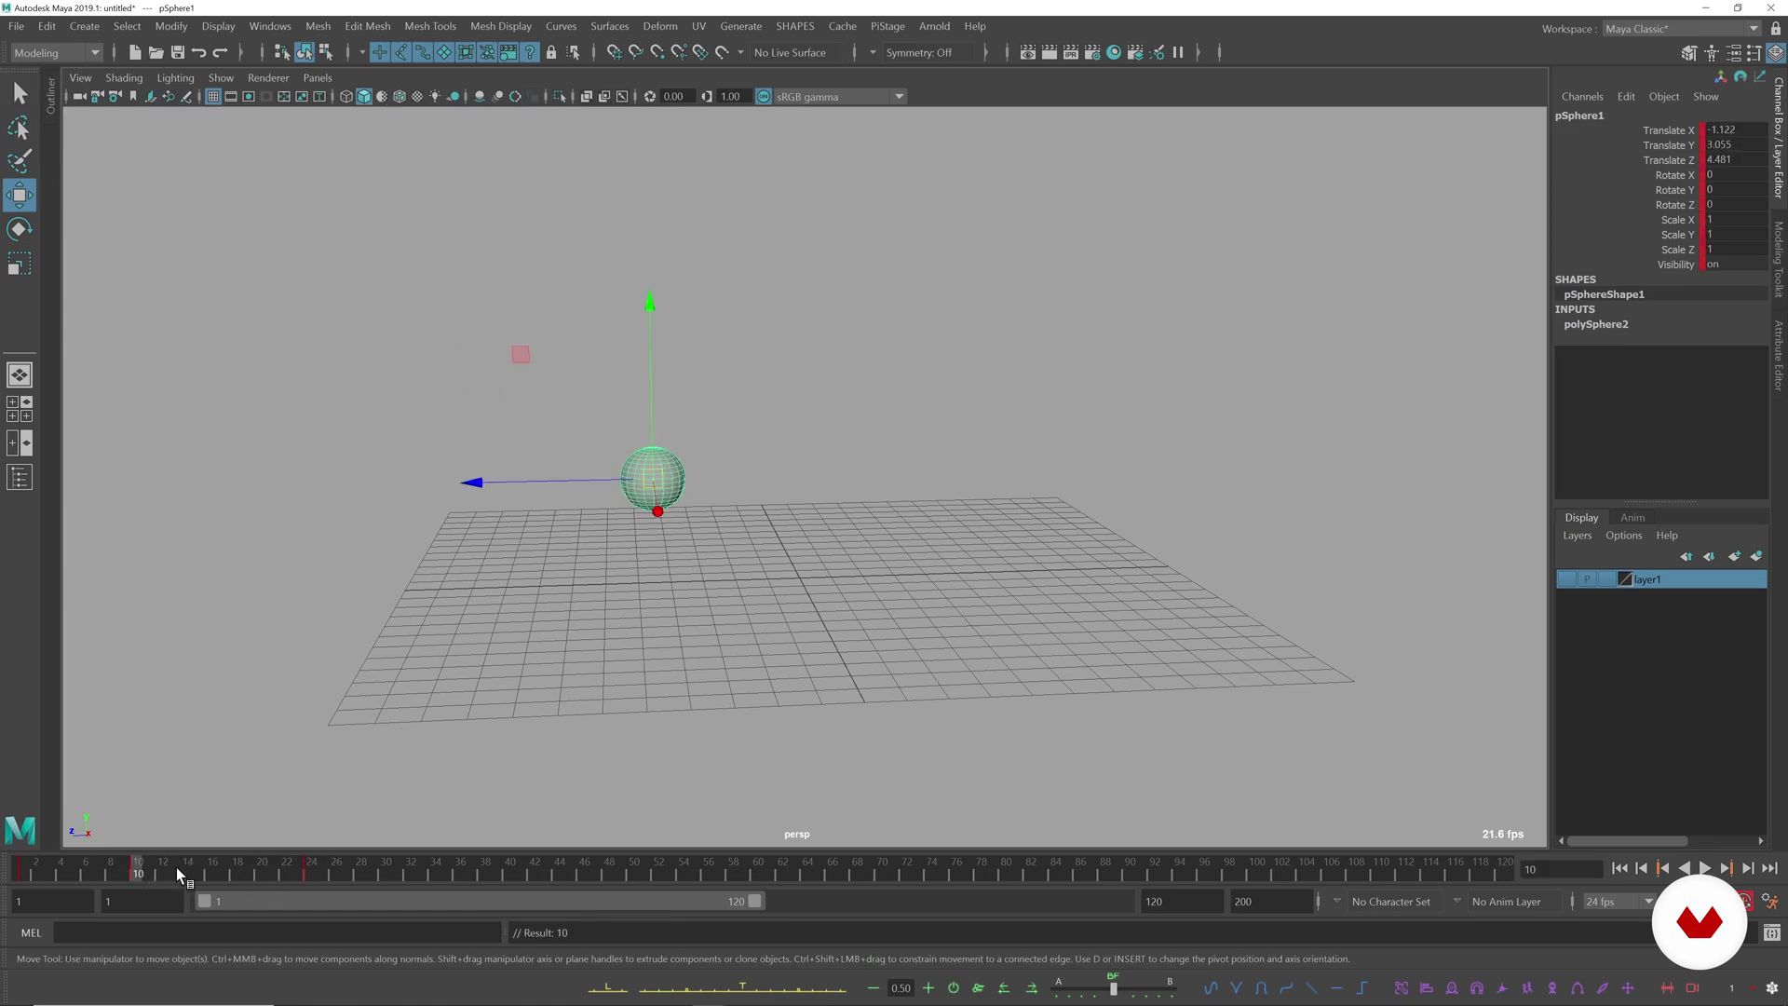
{"action": "key", "text": "alt+v"}
{"action": "key", "text": "alt+v"}
{"action": "left_click", "coordinate": [138, 871]}
{"action": "left_click_drag", "start_coordinate": [653, 473], "coordinate": [916, 325]}
- Move the sphere at the frame 39 key down to grid level, to about X -1.437, Y -0.029, Z 11.107
{"action": "key", "text": "period"}
{"action": "key", "text": "period"}
{"action": "left_click_drag", "start_coordinate": [383, 281], "coordinate": [450, 531]}
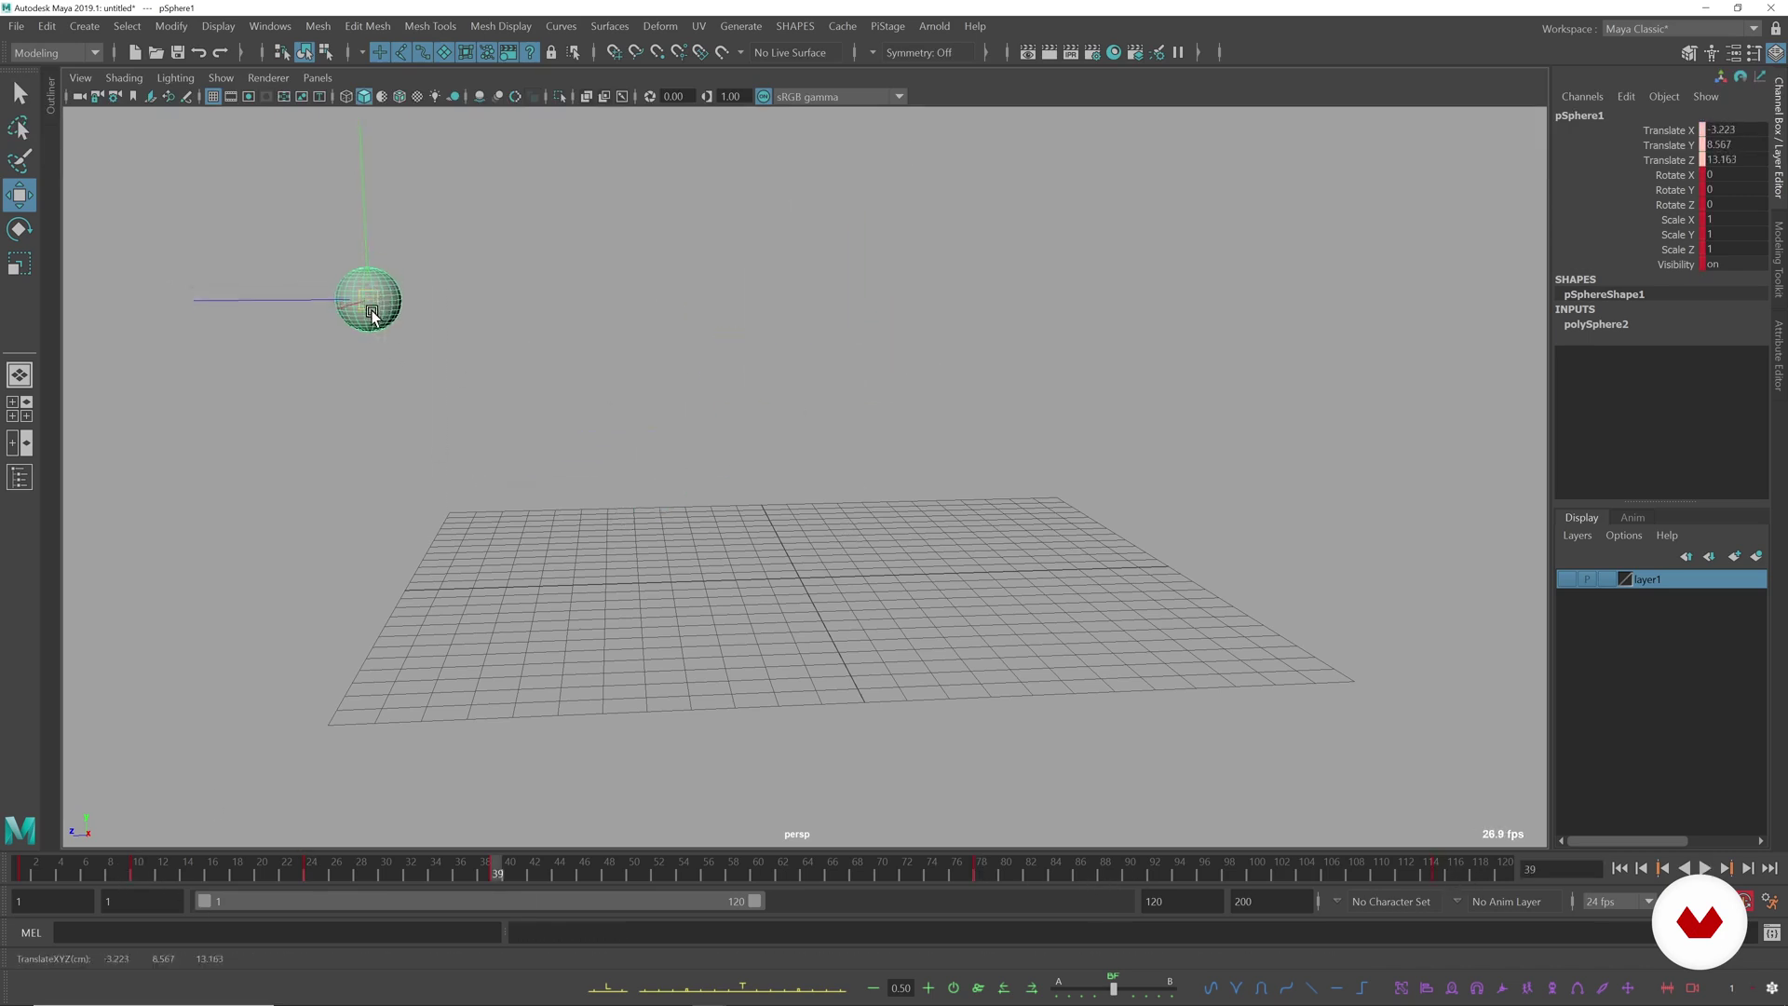
{"action": "left_click_drag", "start_coordinate": [367, 284], "coordinate": [437, 572]}
{"action": "key", "text": "period"}
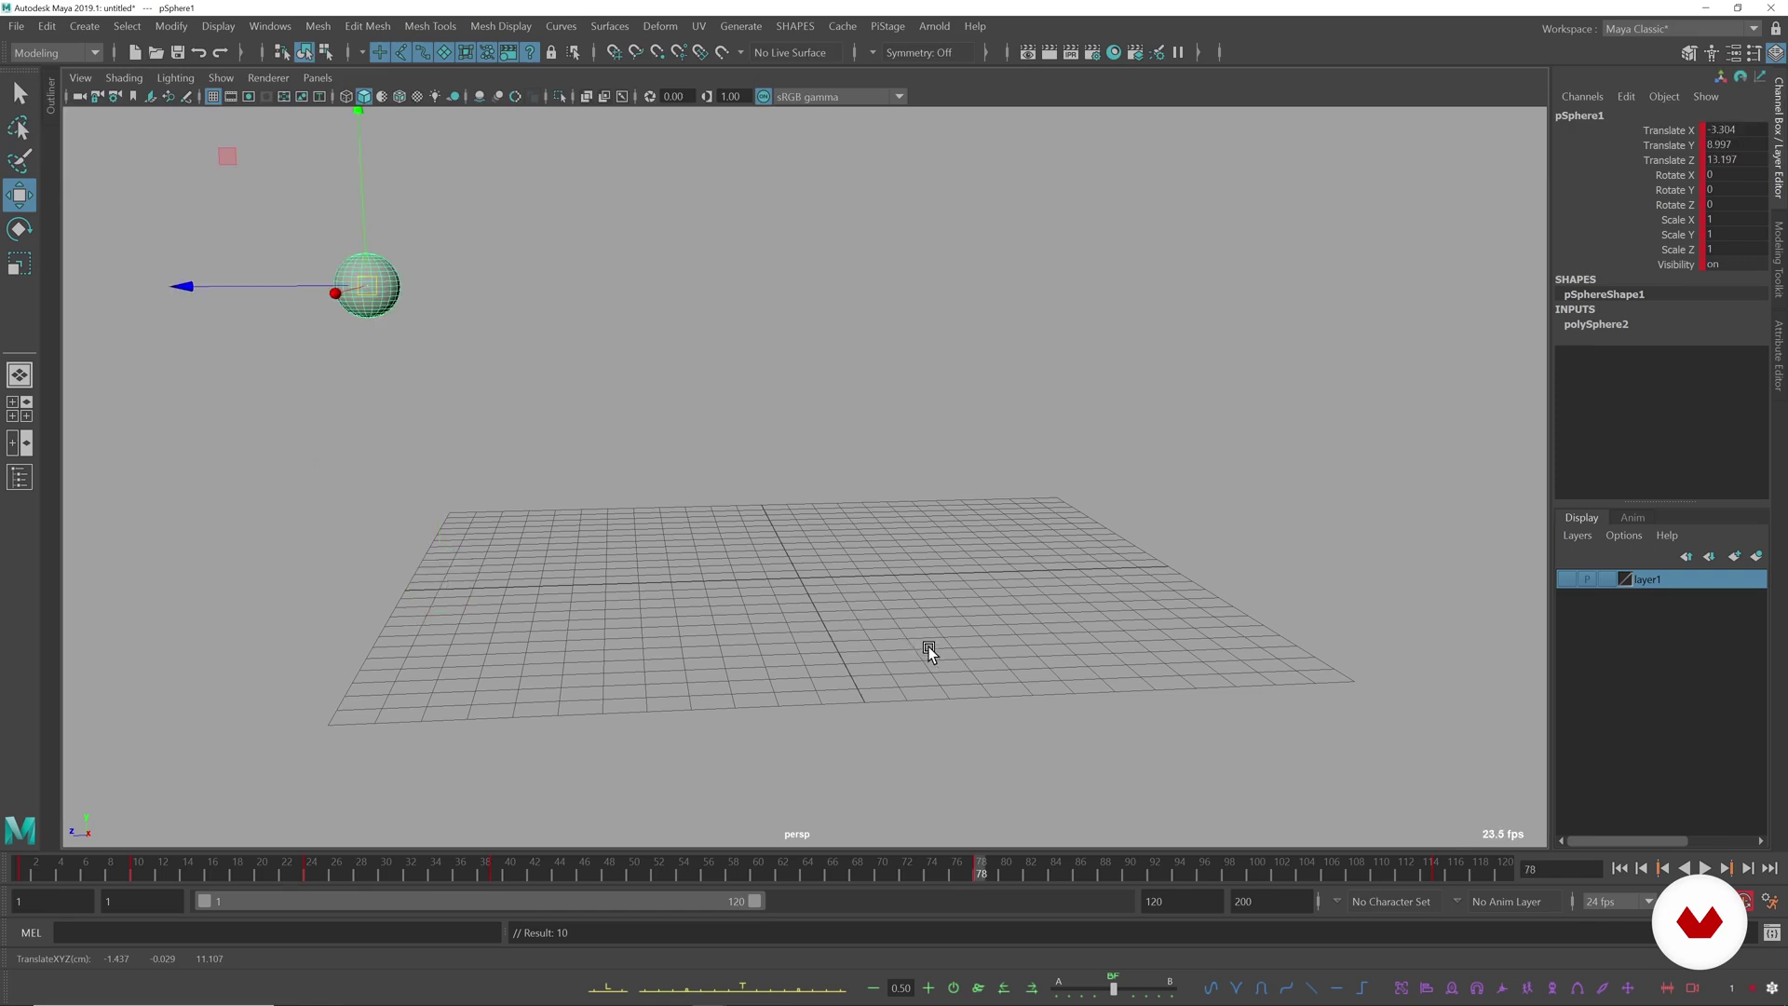
- Scale the sphere up uniformly to about 3.838 at the frame 78 key
{"action": "key", "text": "e"}
{"action": "key", "text": "r"}
{"action": "left_click_drag", "start_coordinate": [367, 286], "coordinate": [517, 315]}
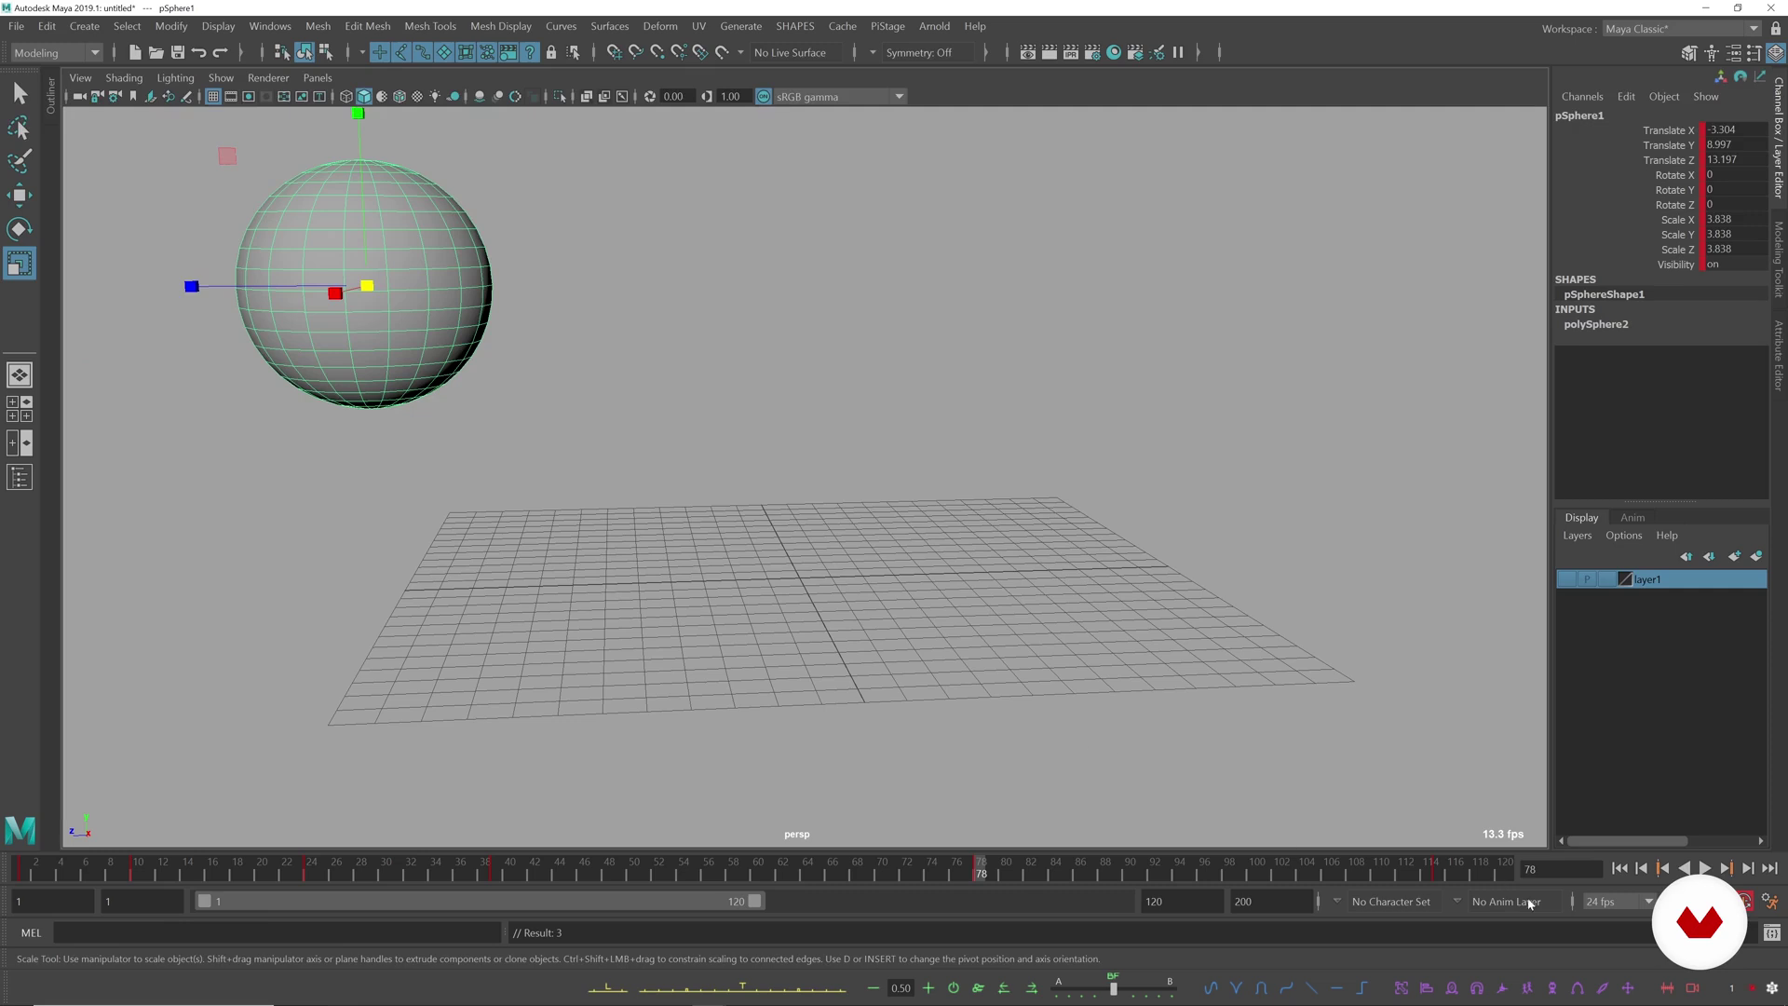
- Step back and forth between the keys at frames 78 and 115 to compare the sphere's size
{"action": "key", "text": "w"}
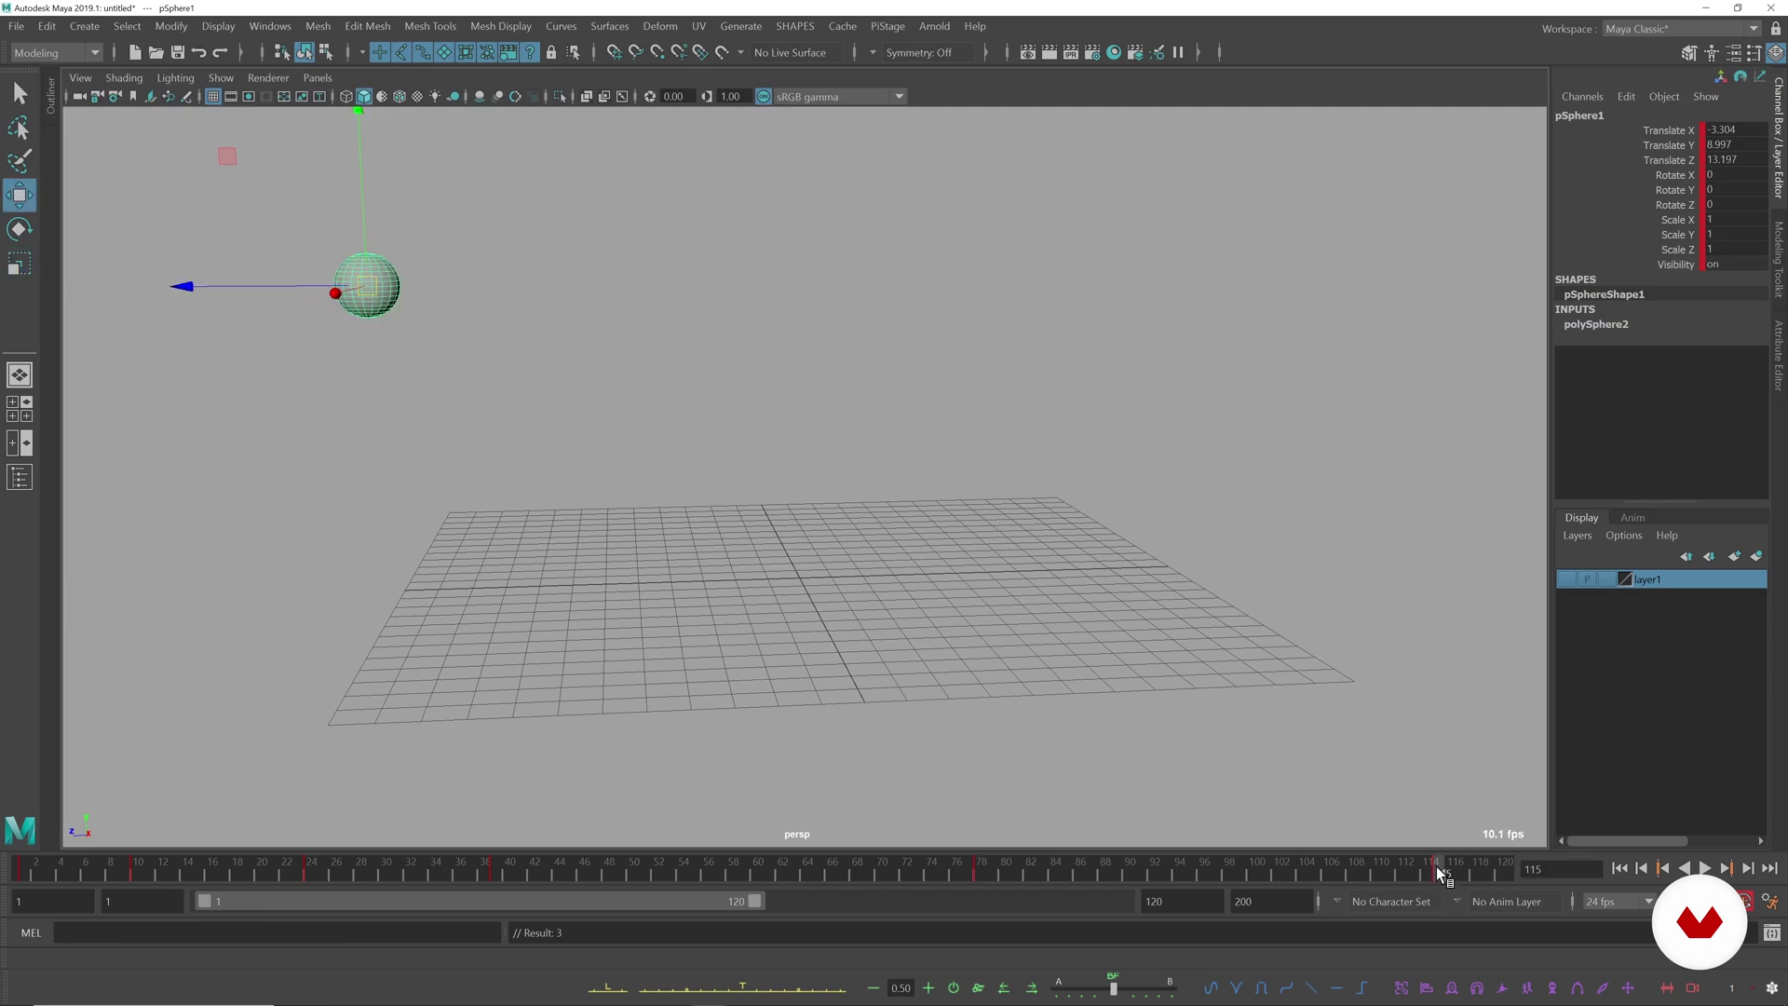
{"action": "key", "text": "comma"}
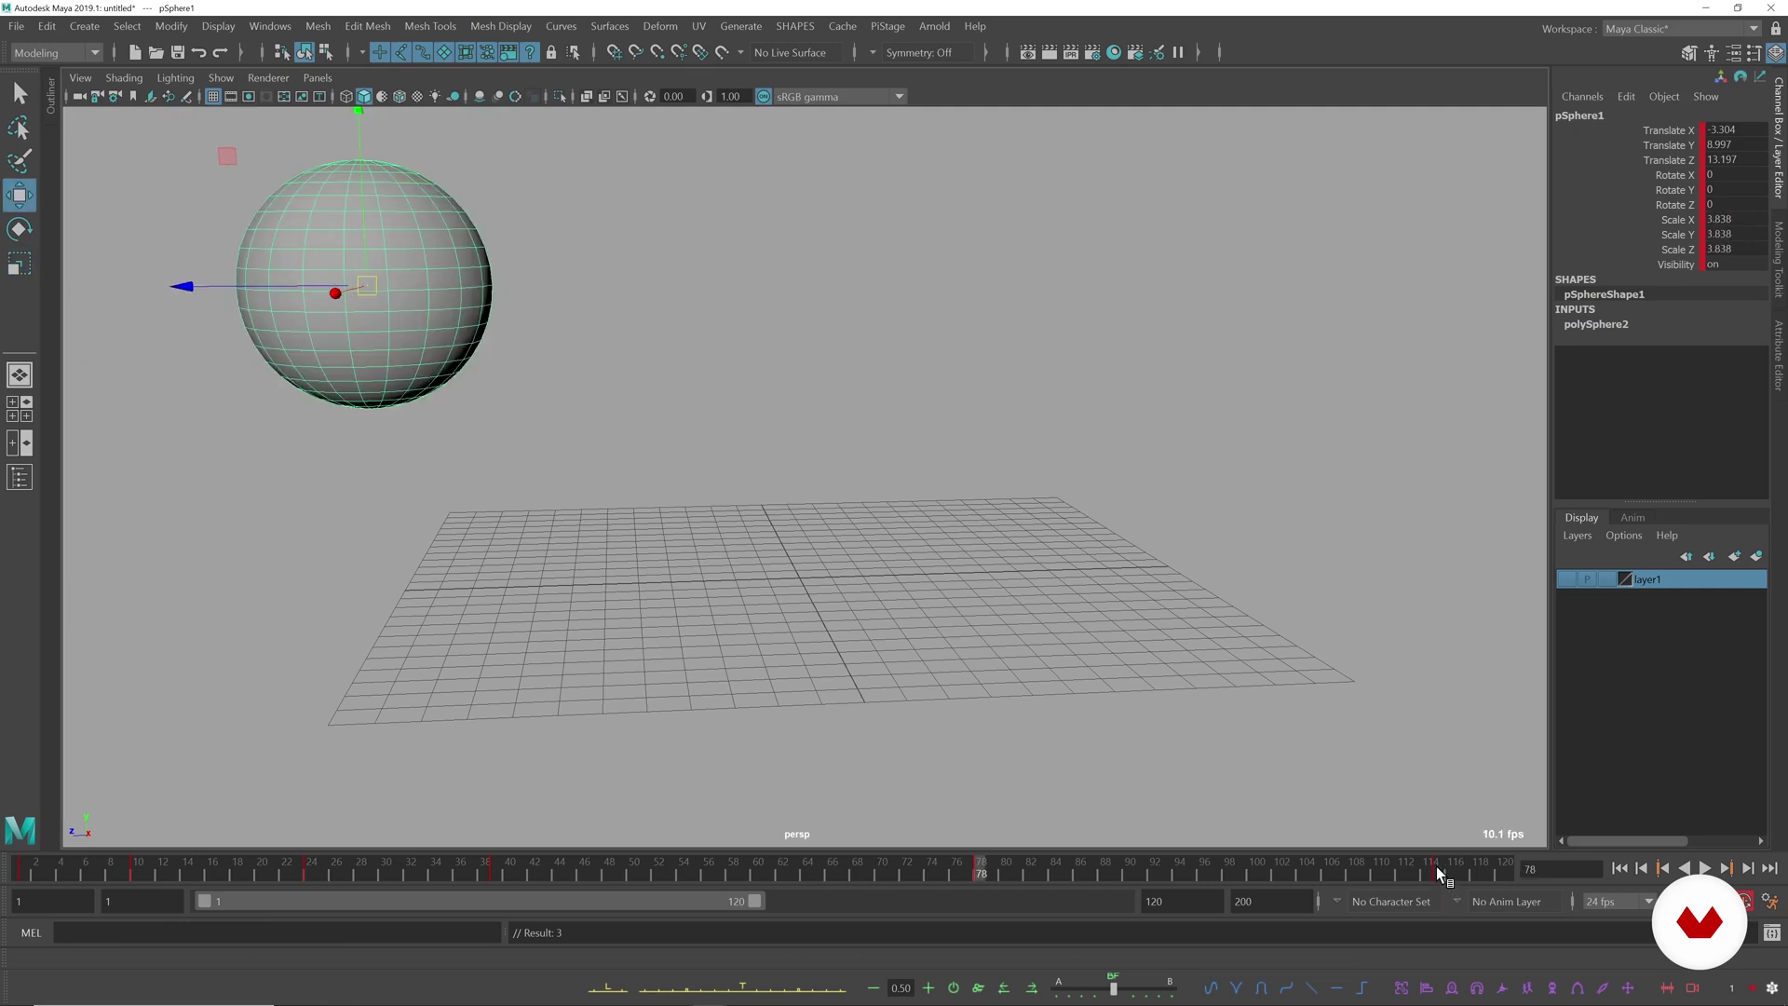
{"action": "key", "text": "period"}
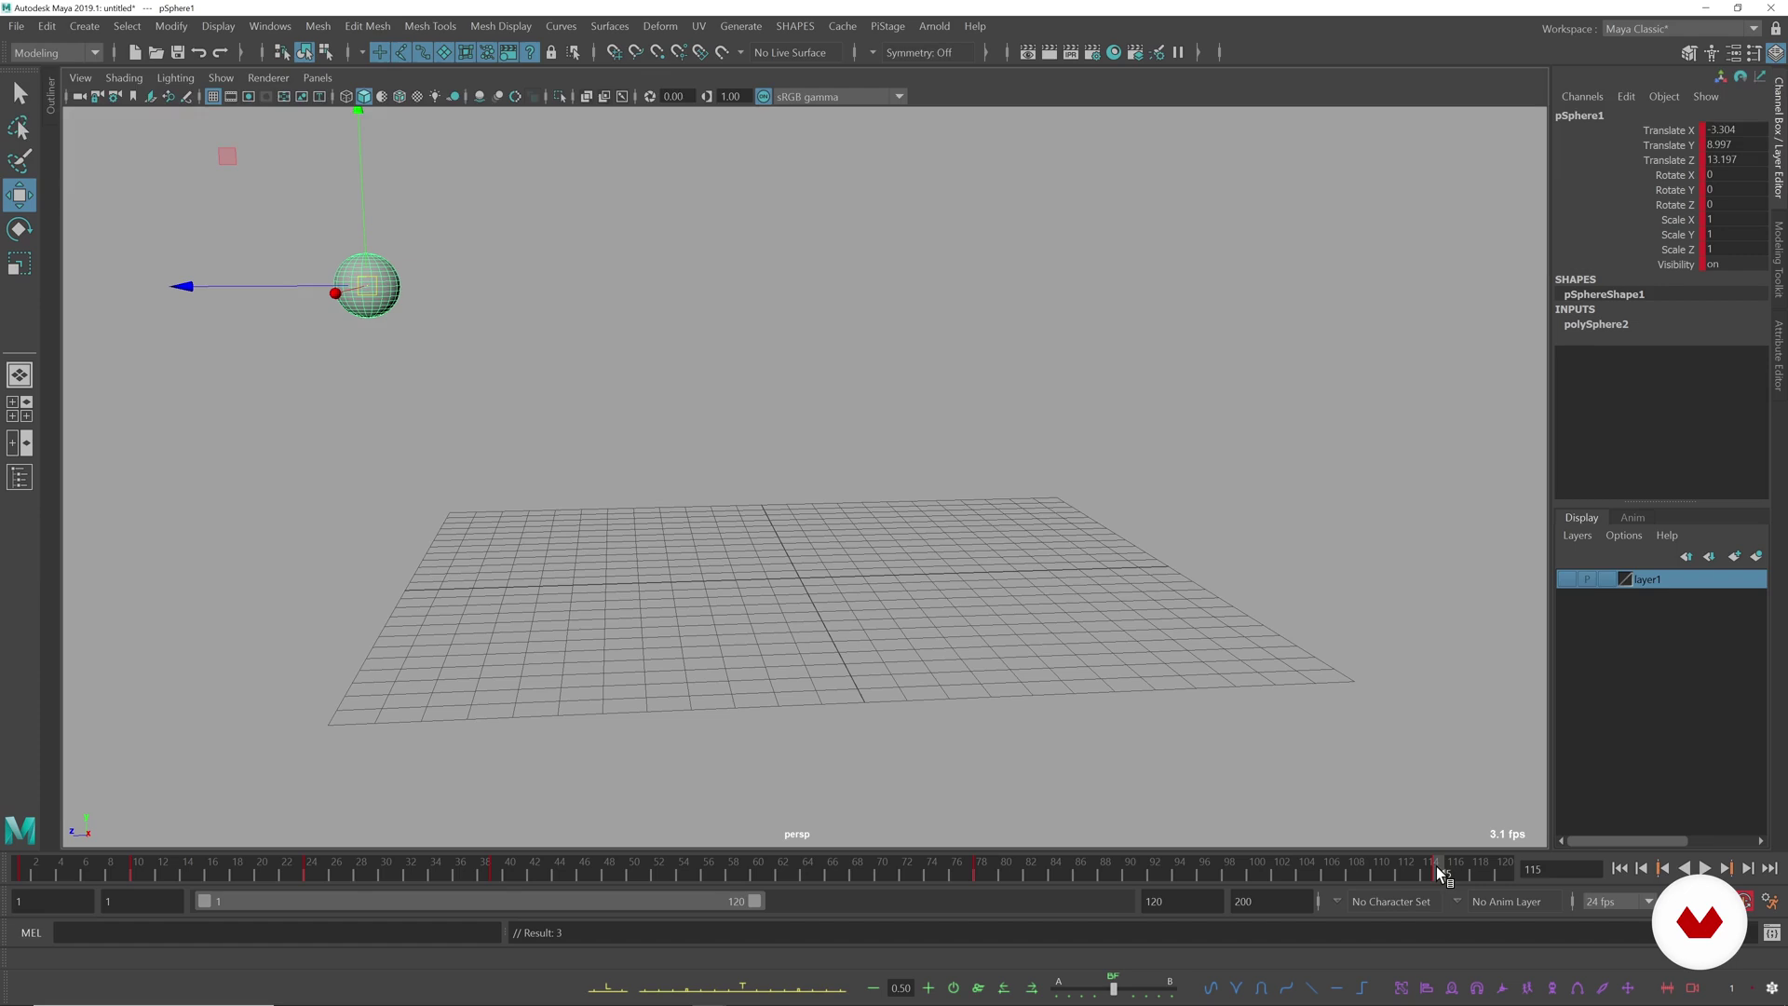
{"action": "key", "text": "comma"}
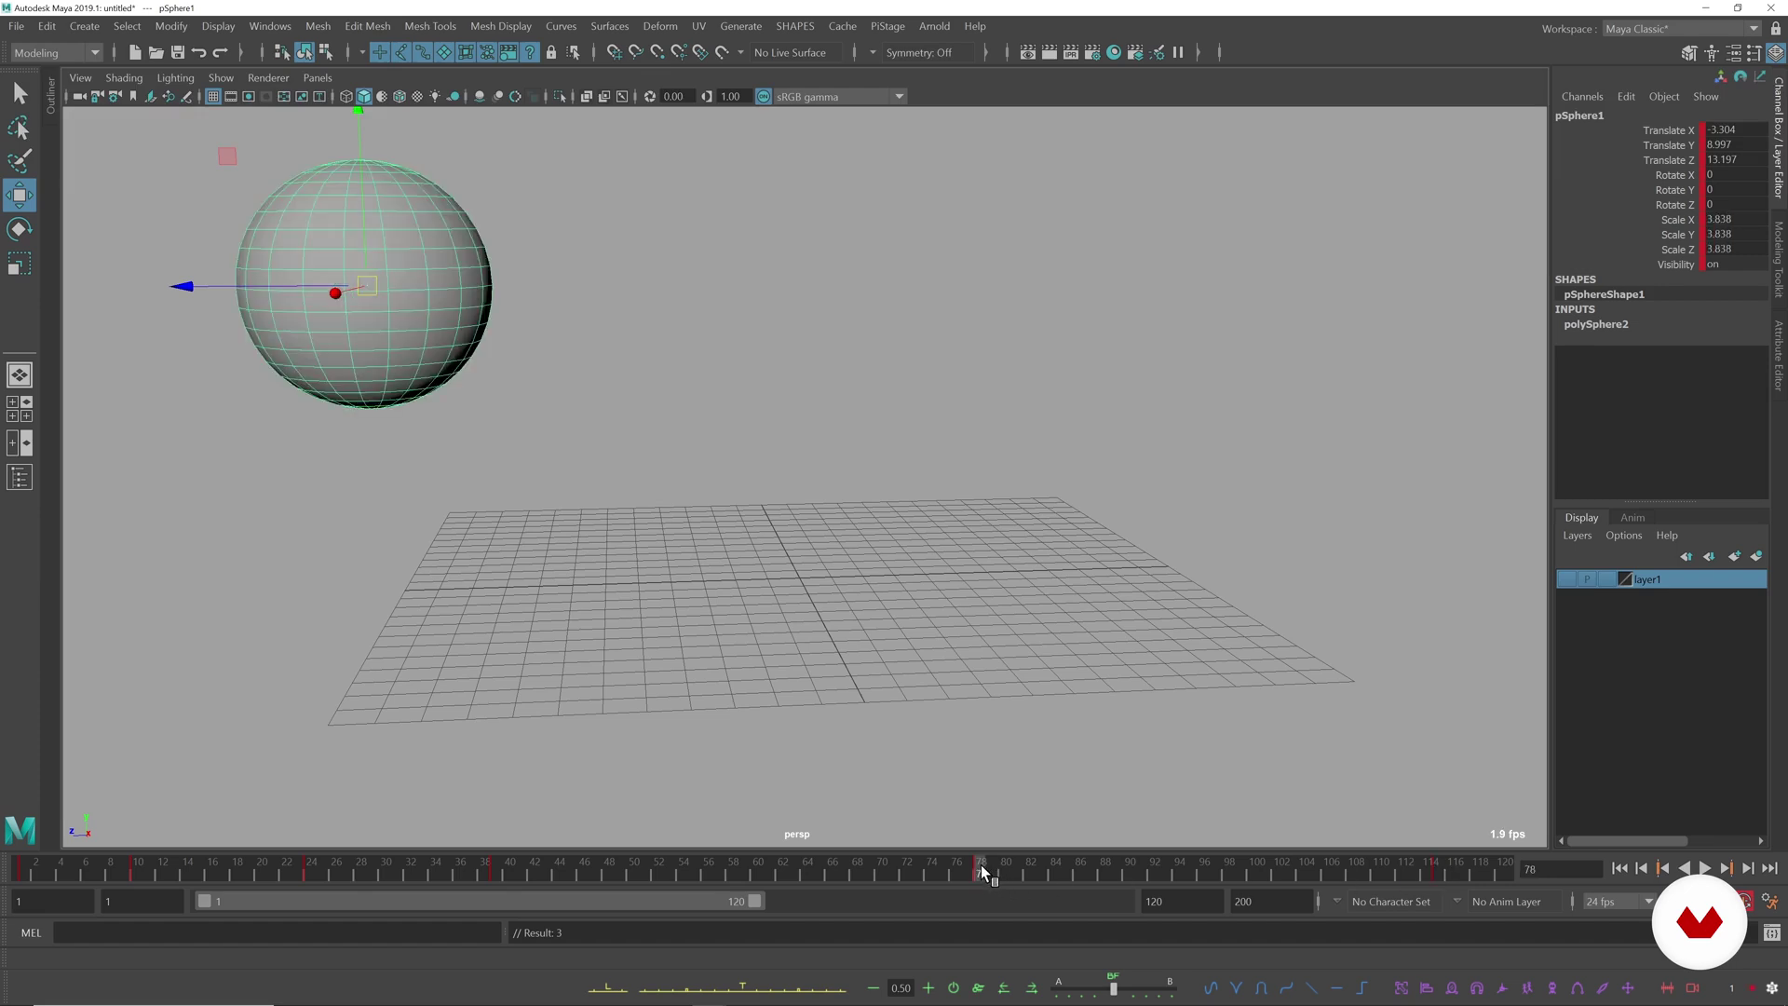
- Delete the sphere's key at frame 78 and undo the deletion
{"action": "right_click", "coordinate": [983, 870]}
{"action": "left_click", "coordinate": [1033, 619]}
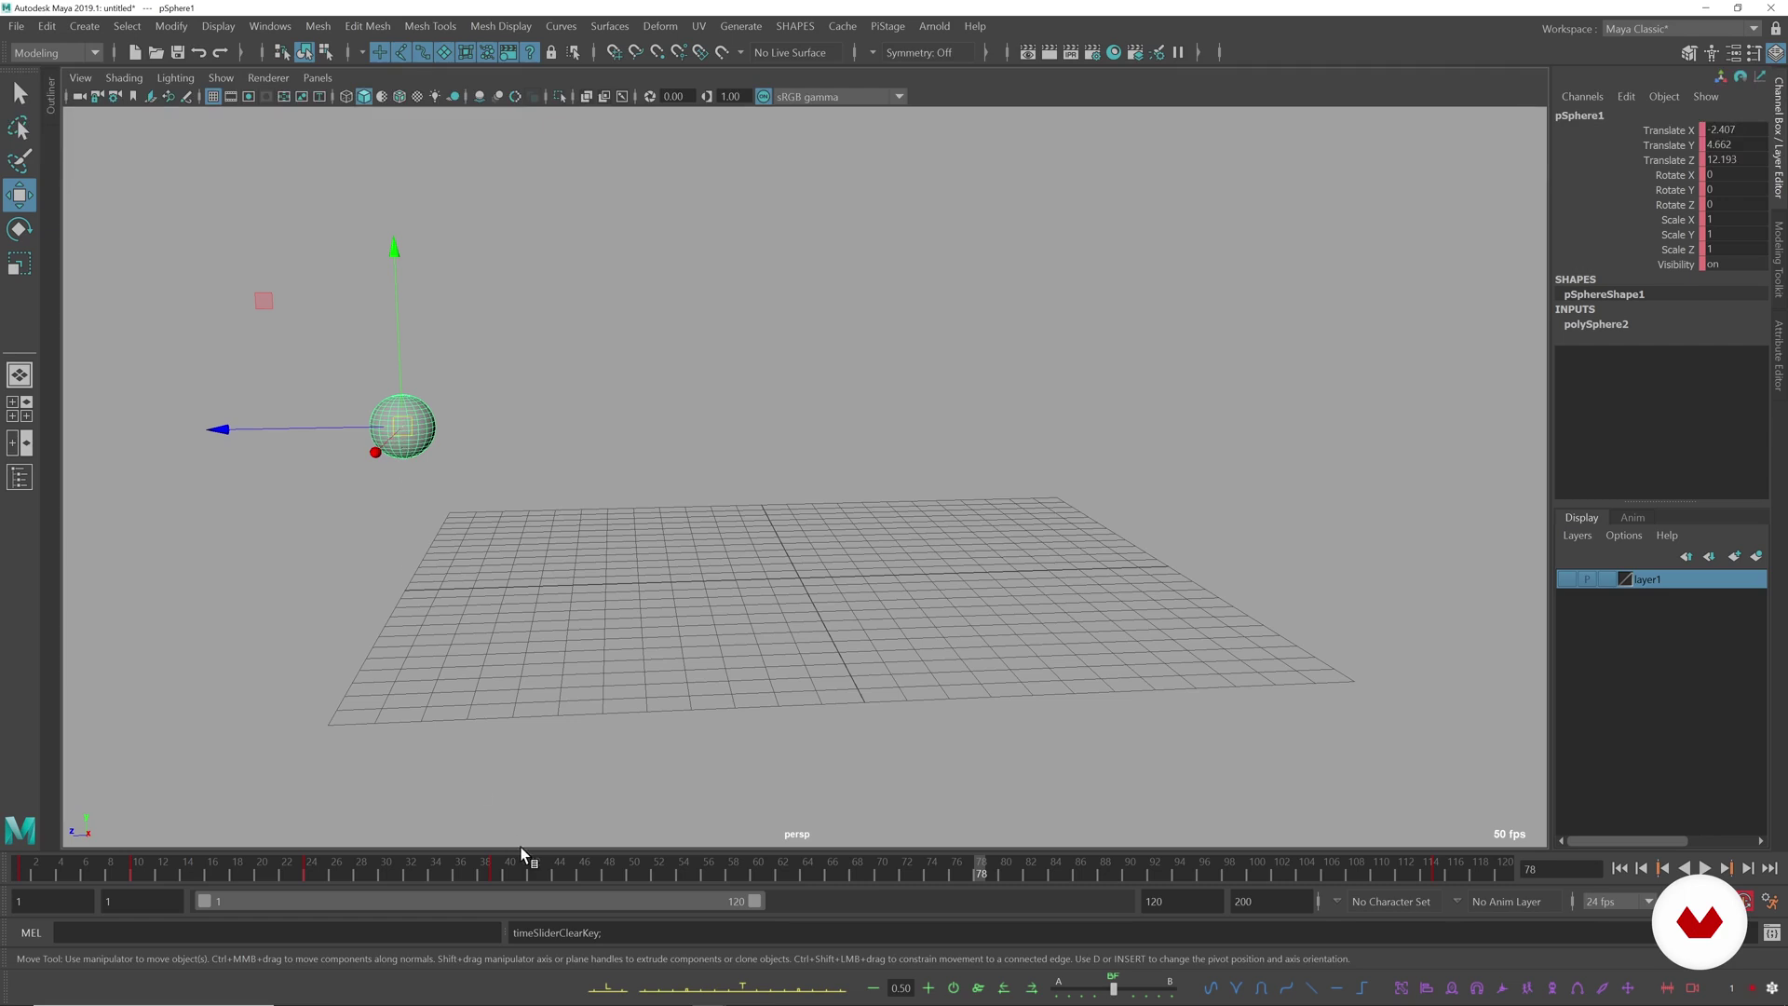
{"action": "key", "text": "ctrl+z"}
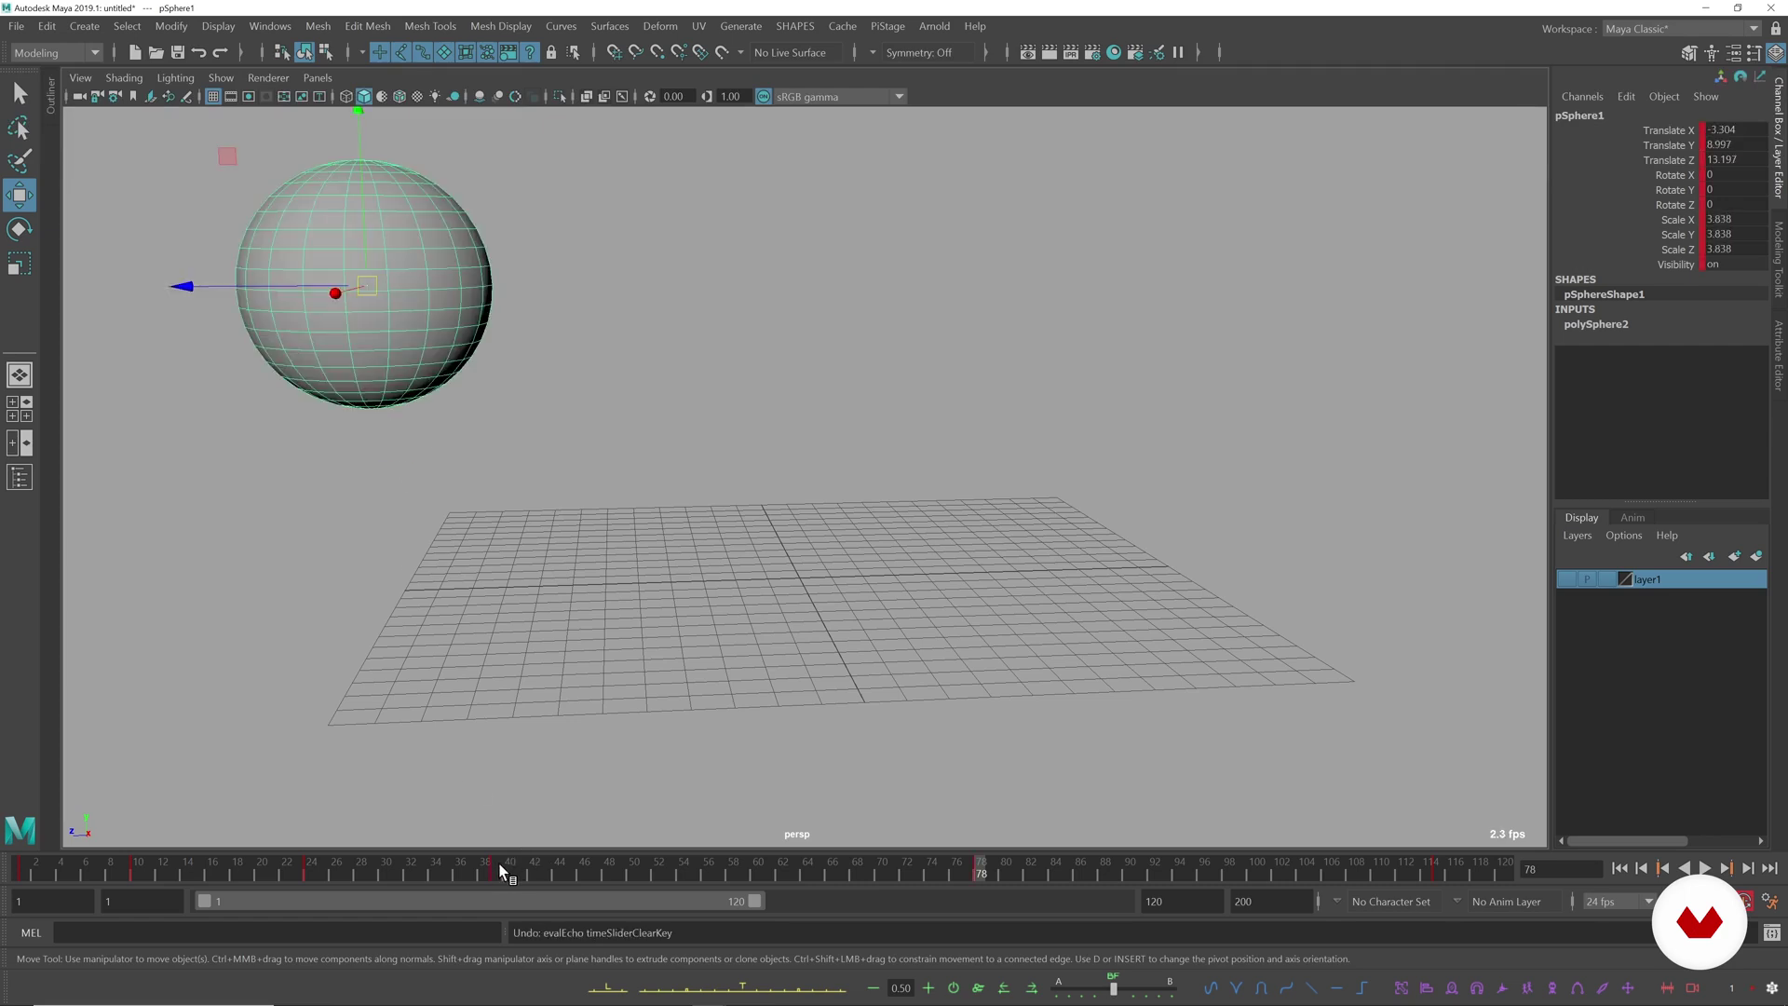
- Set the sphere's Translate X, Y and Z to 0 at the frame 115 key and play the animation
{"action": "key", "text": "r"}
{"action": "left_click_drag", "start_coordinate": [371, 292], "coordinate": [807, 551]}
{"action": "key", "text": "s"}
{"action": "key", "text": "period"}
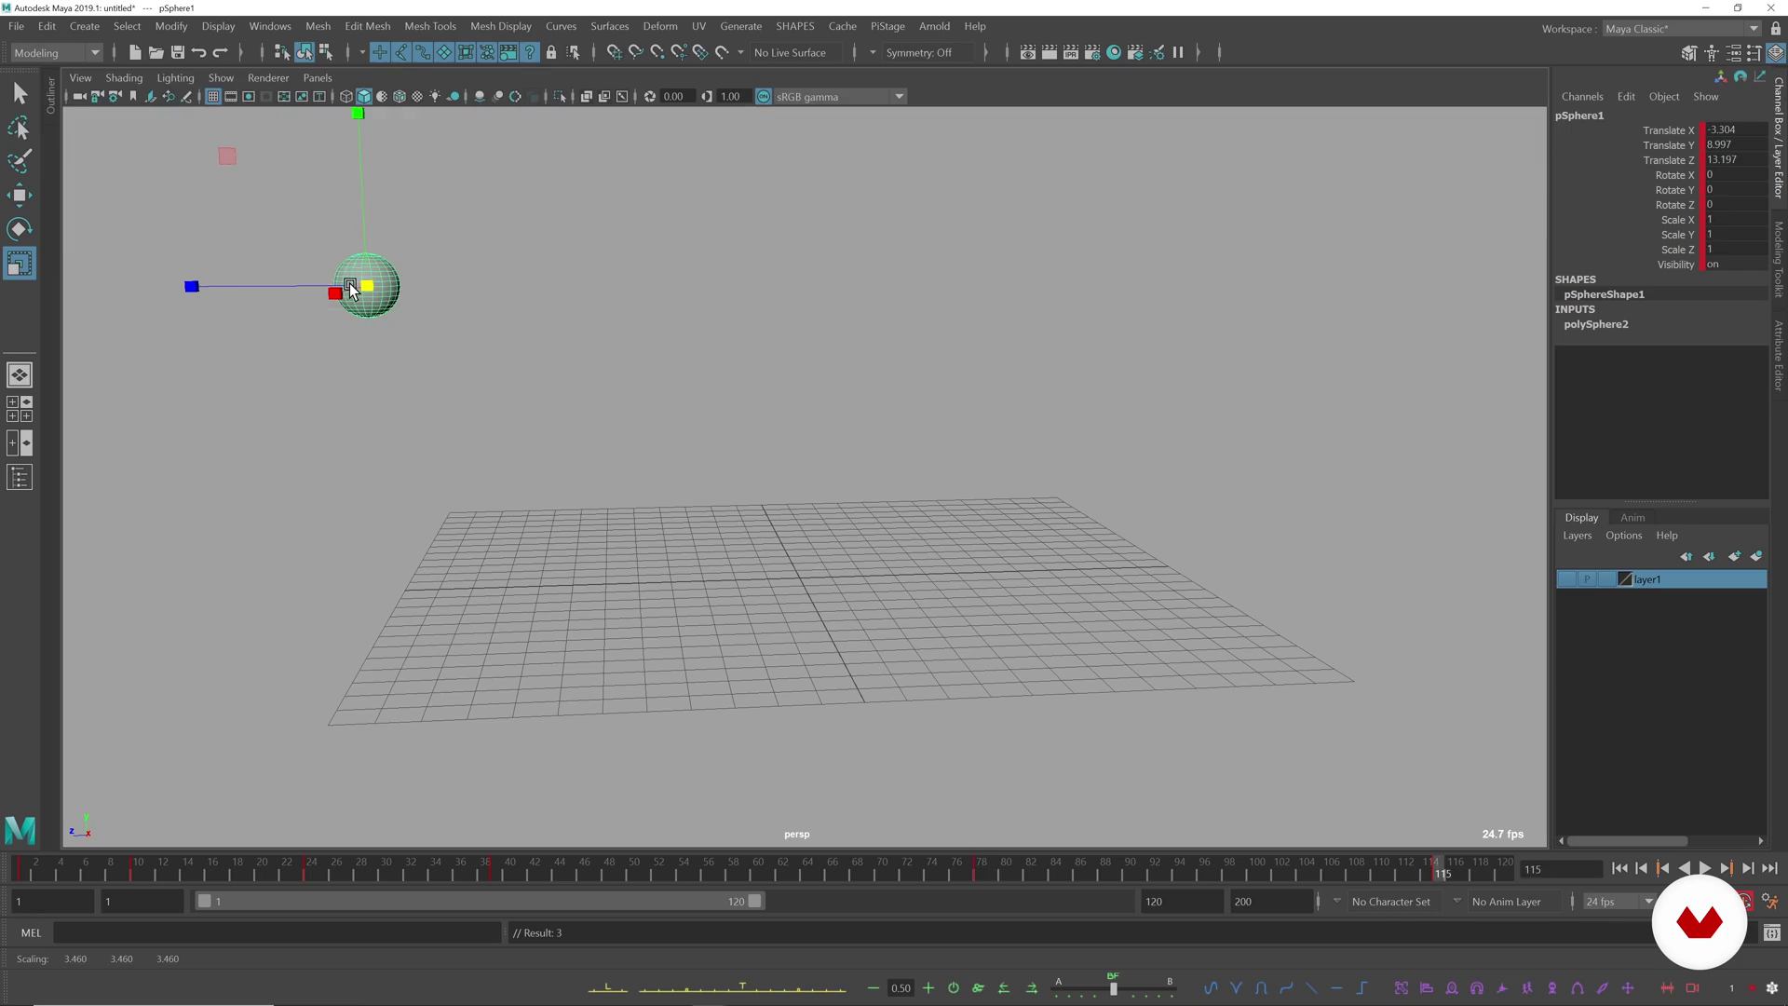
{"action": "key", "text": "w"}
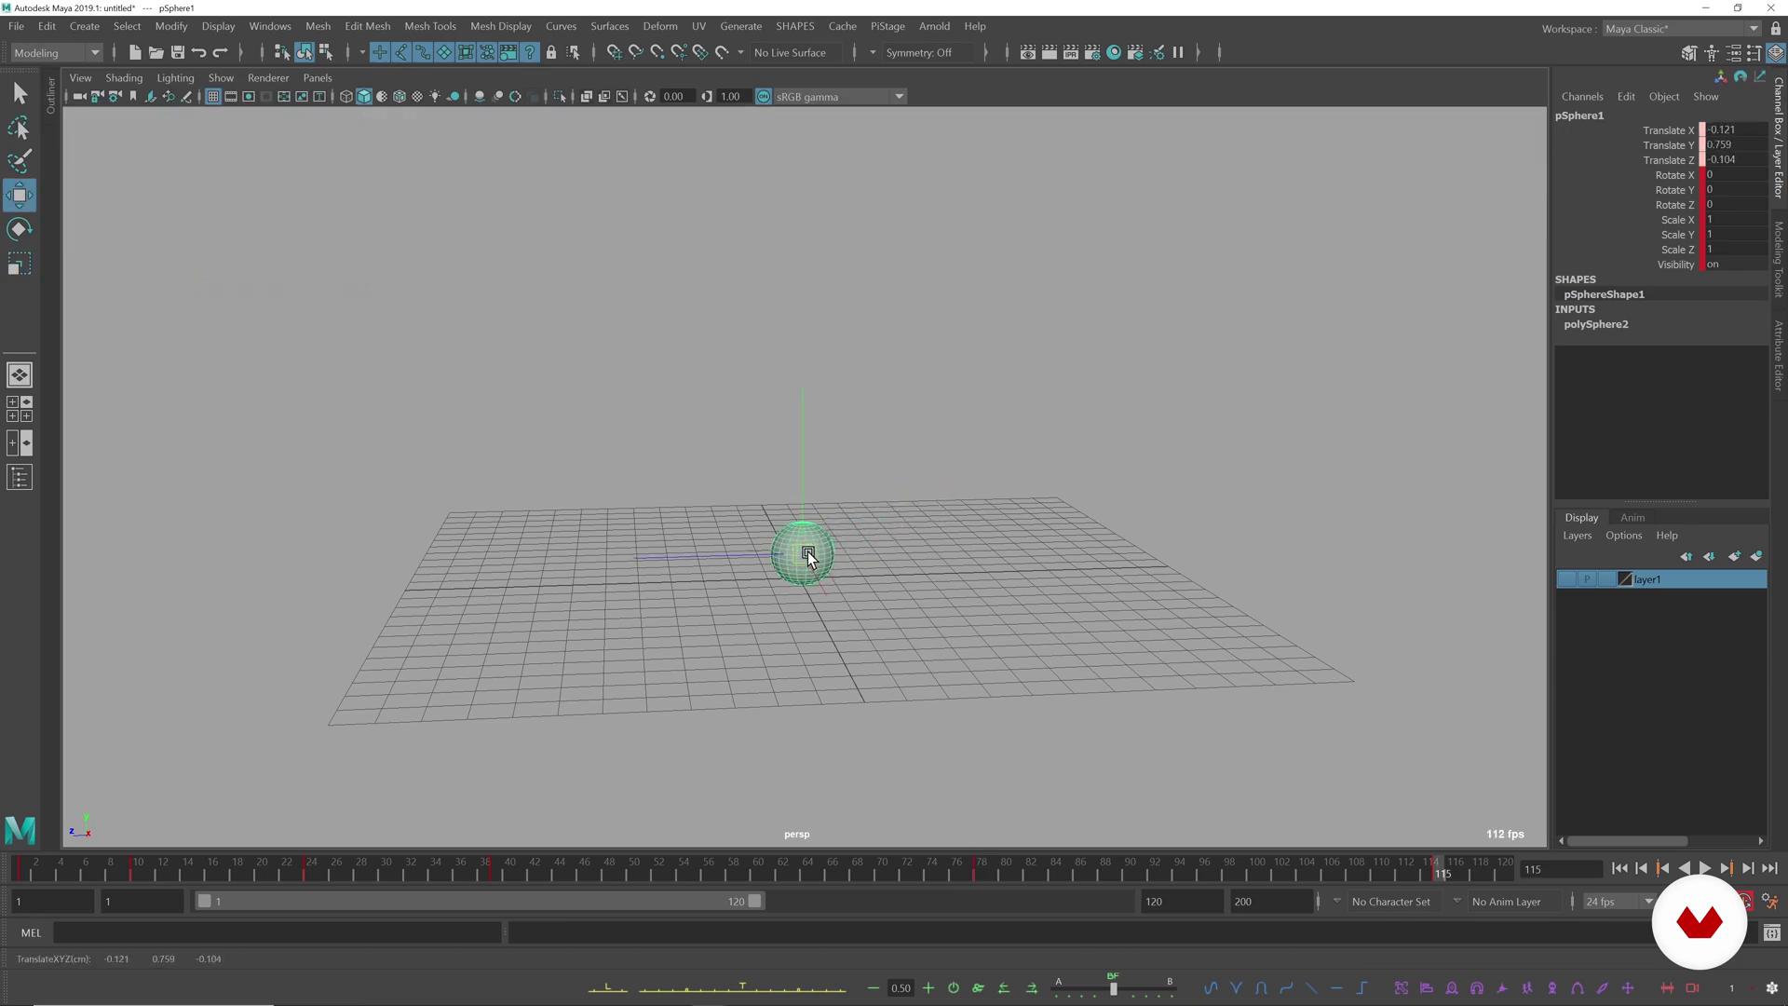
{"action": "left_click_drag", "start_coordinate": [1749, 132], "coordinate": [1742, 161]}
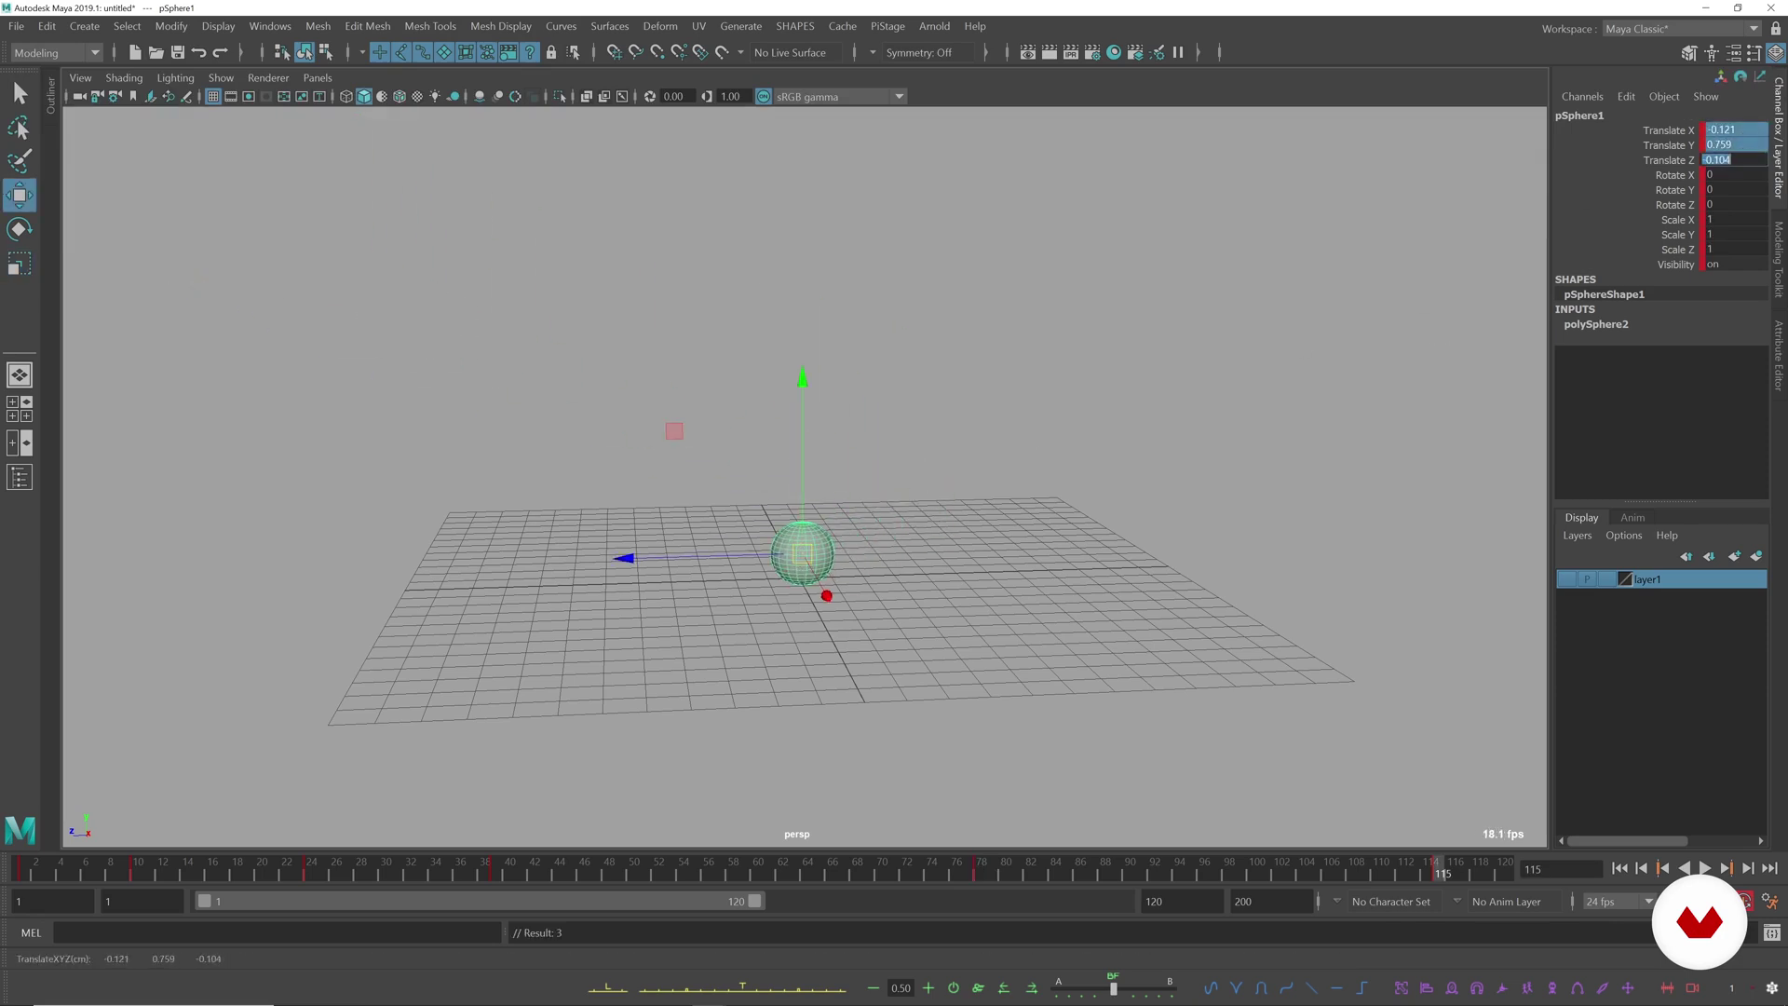
{"action": "type", "text": "0"}
{"action": "key", "text": "Return"}
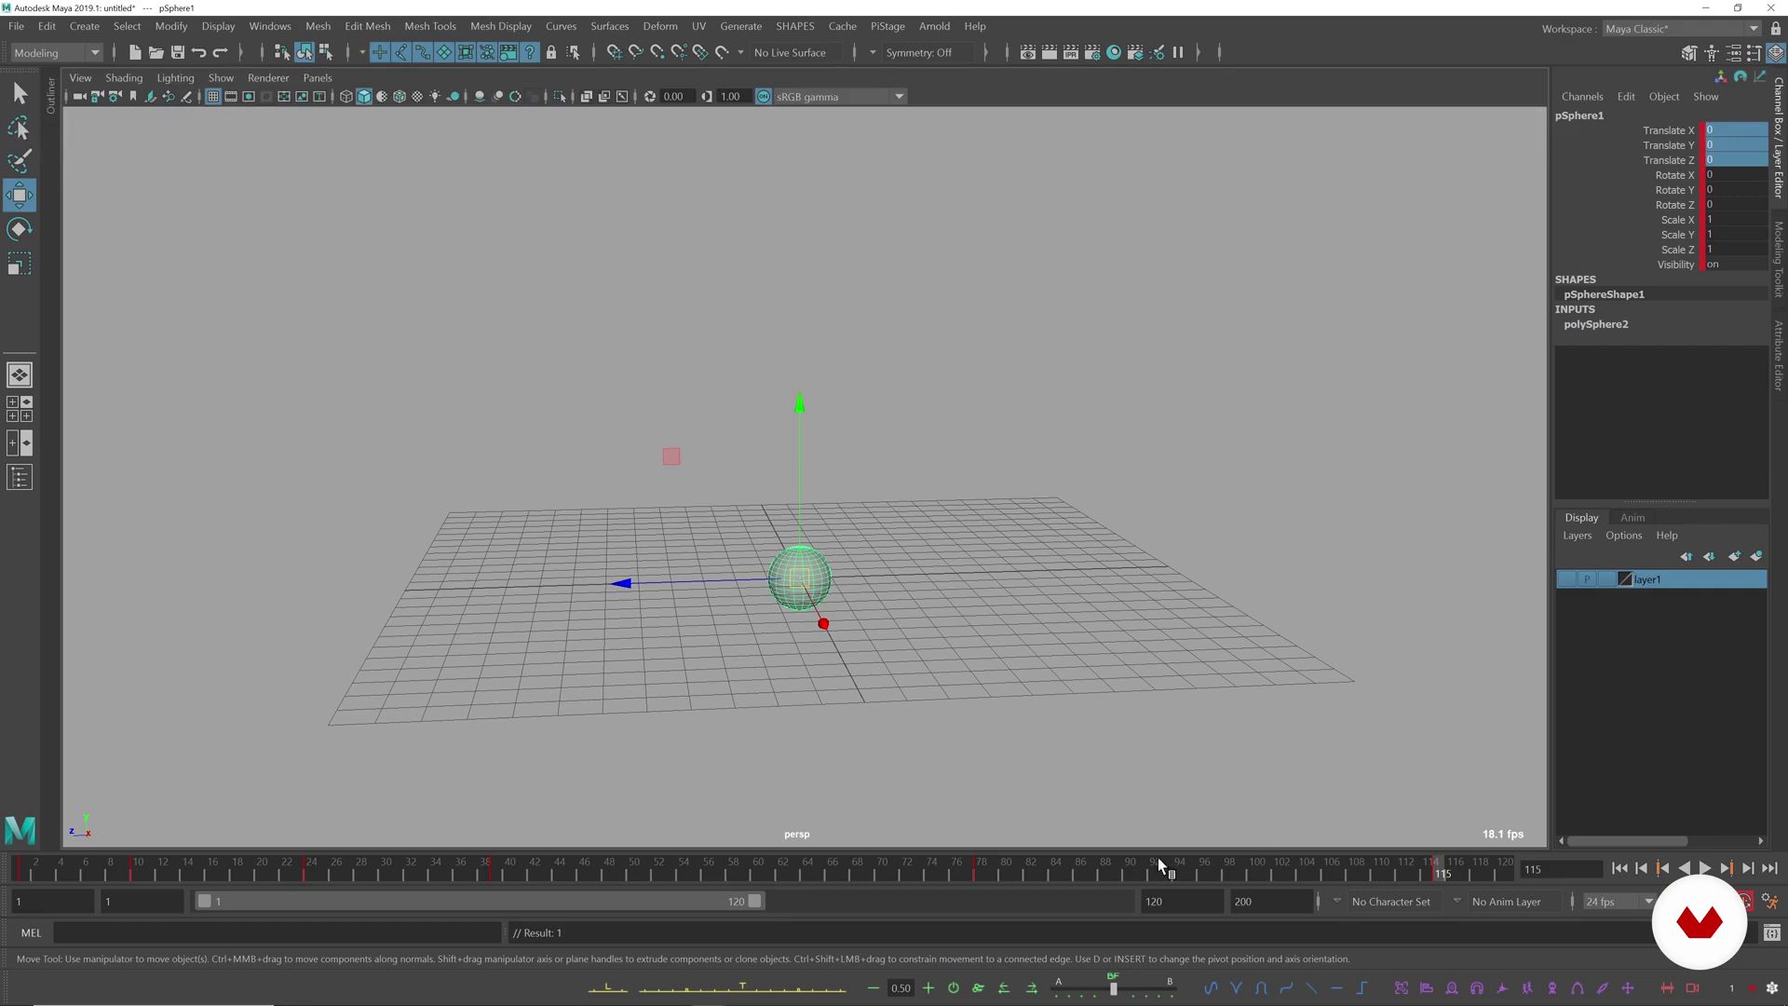
{"action": "key", "text": "alt+v"}
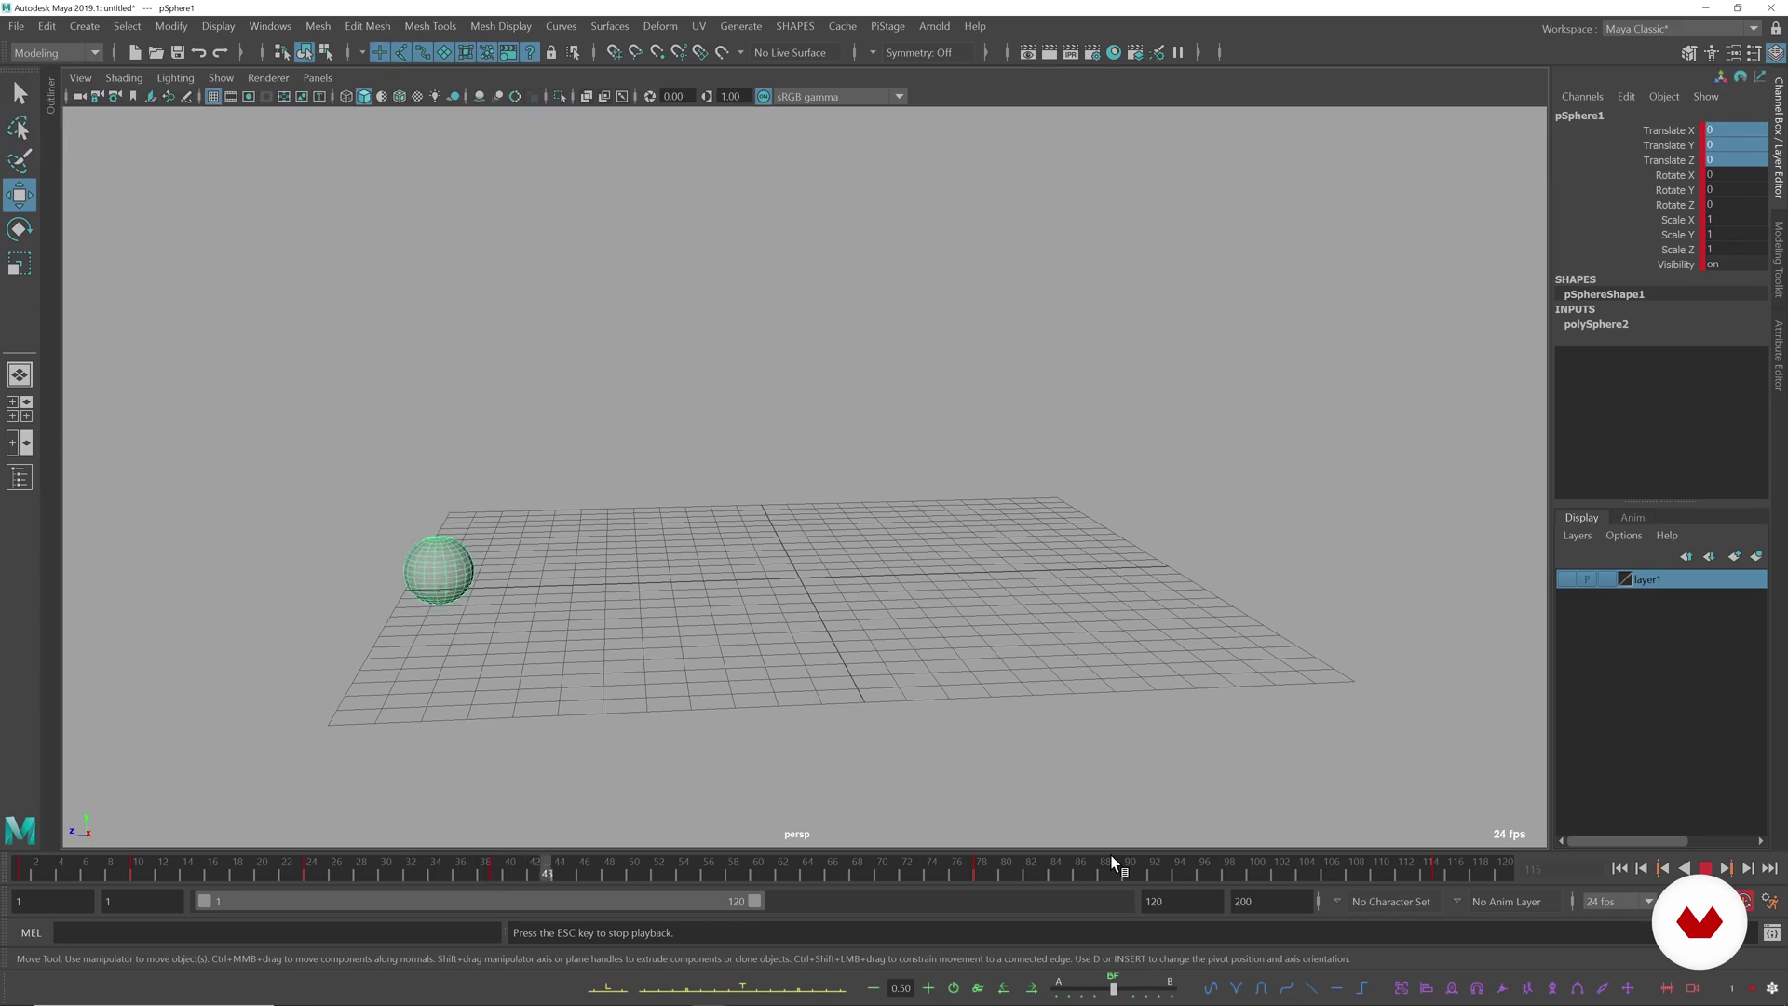
{"action": "key", "text": "Escape"}
- Delete the sphere's translate keys at frames 78 and 115 and at frames 10 and 24
{"action": "left_click_drag", "start_coordinate": [1478, 868], "coordinate": [955, 868], "text": "shift"}
{"action": "right_click", "coordinate": [987, 868]}
{"action": "left_click", "coordinate": [990, 667]}
{"action": "left_click_drag", "start_coordinate": [326, 868], "coordinate": [128, 871], "text": "shift"}
{"action": "right_click", "coordinate": [145, 870]}
{"action": "left_click", "coordinate": [213, 616]}
{"action": "key", "text": "comma"}
{"action": "key", "text": "period"}
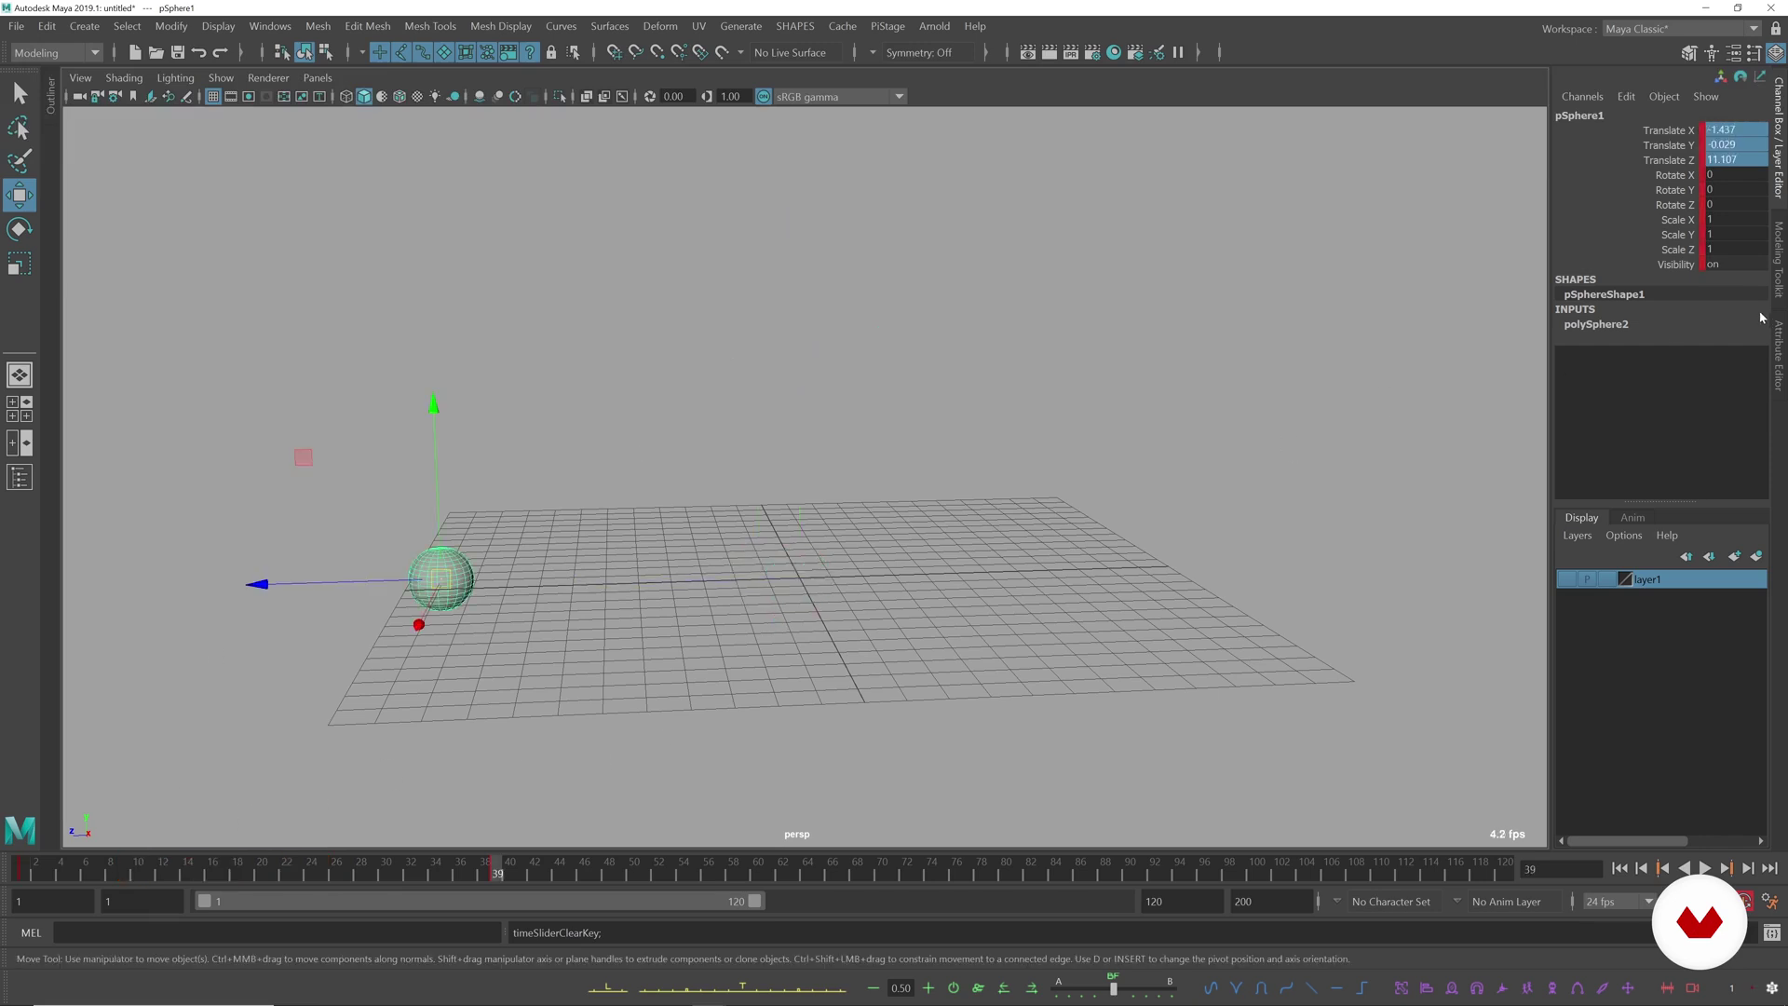
- Deselect the translate channels and delete all the sphere's remaining keys from frame 39 through frame 115
{"action": "left_click", "coordinate": [1718, 287]}
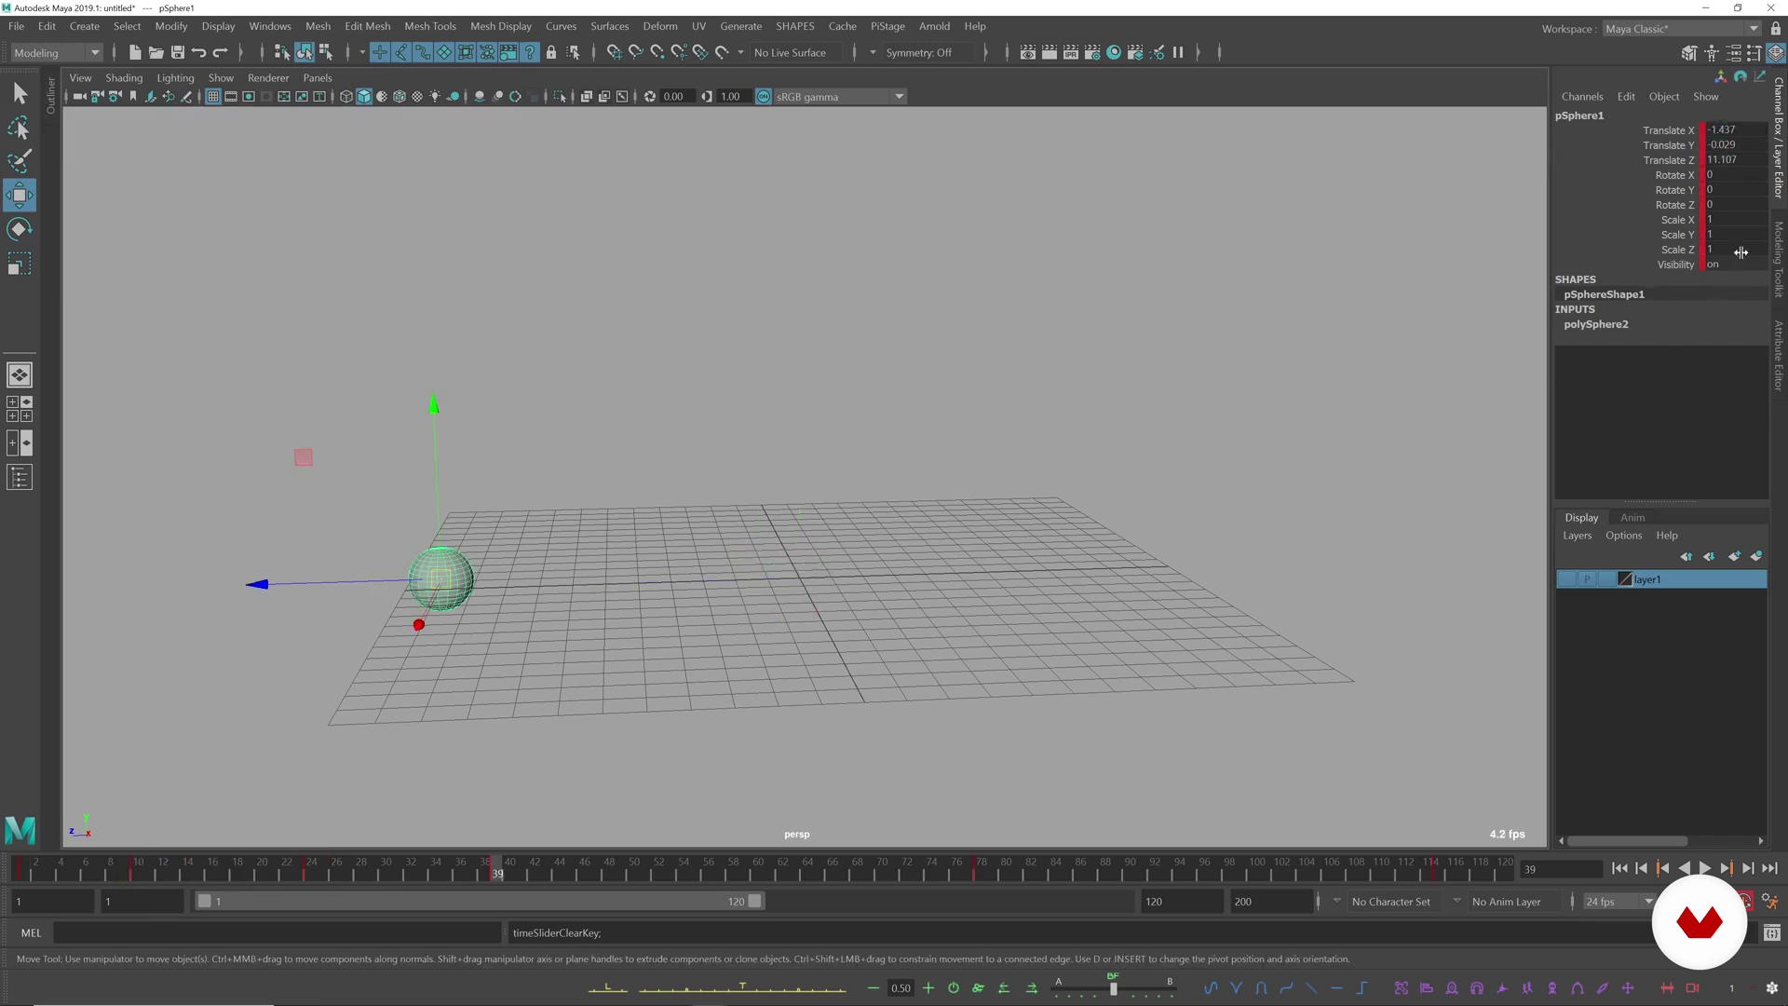
{"action": "key", "text": "comma"}
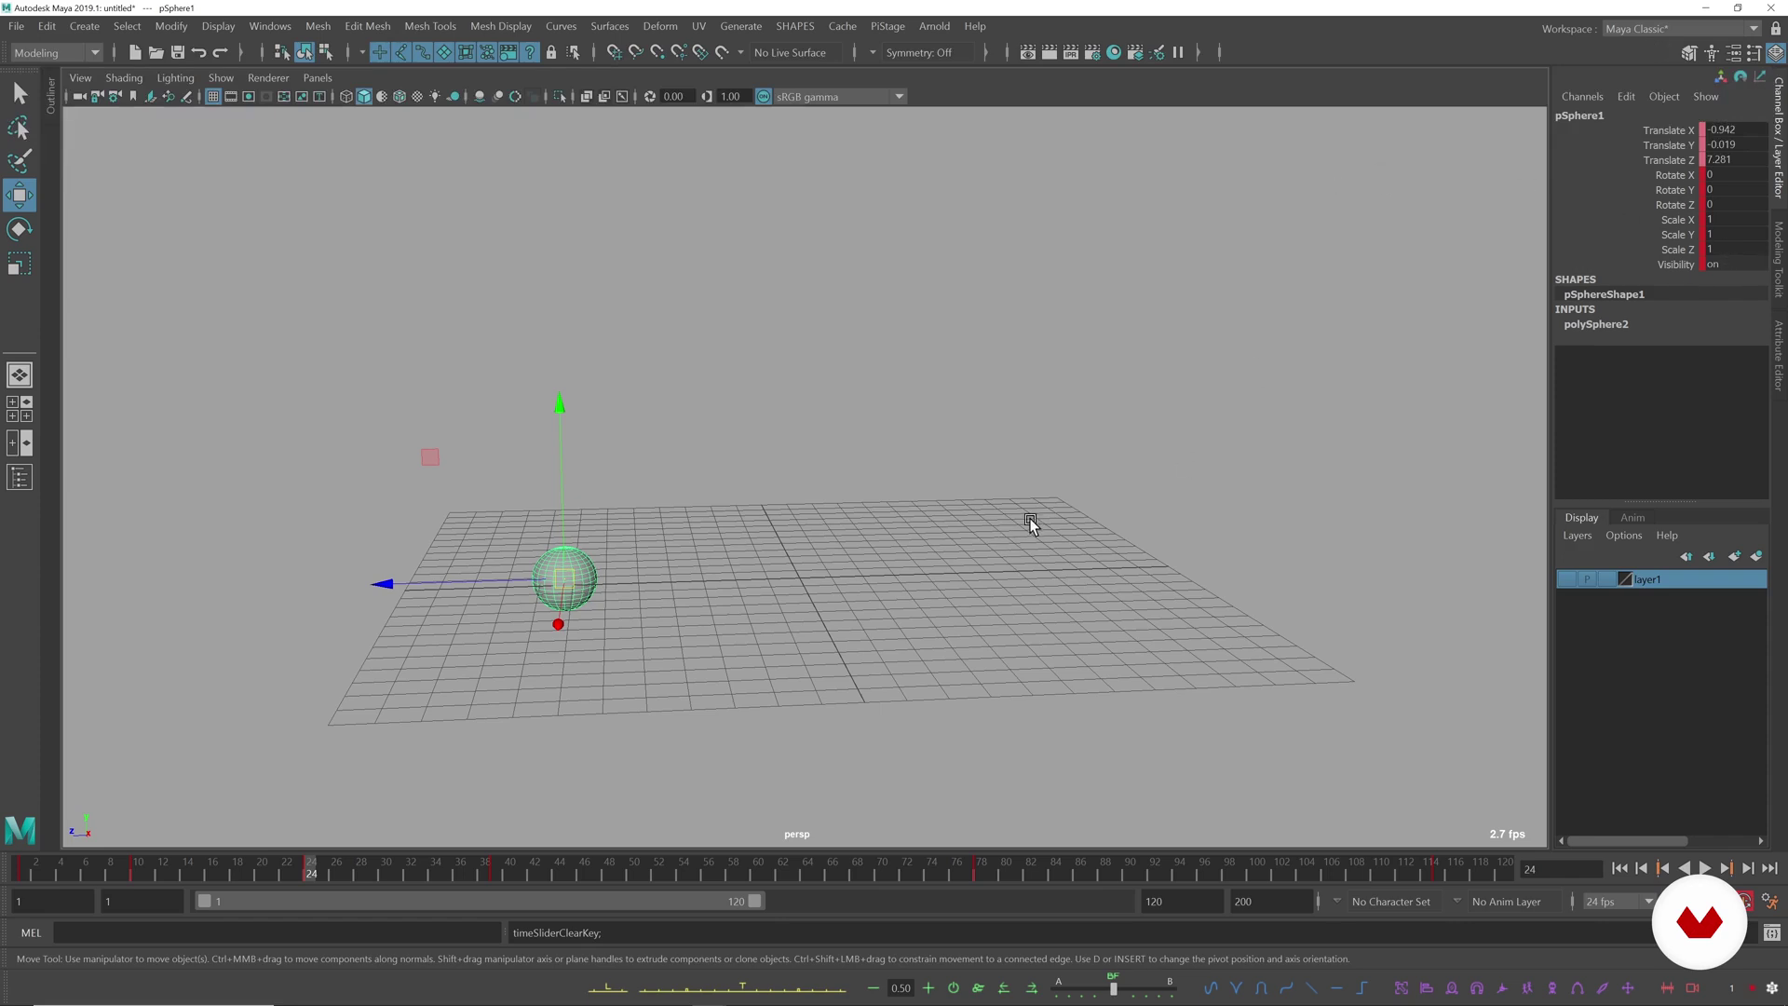
{"action": "left_click", "coordinate": [472, 873]}
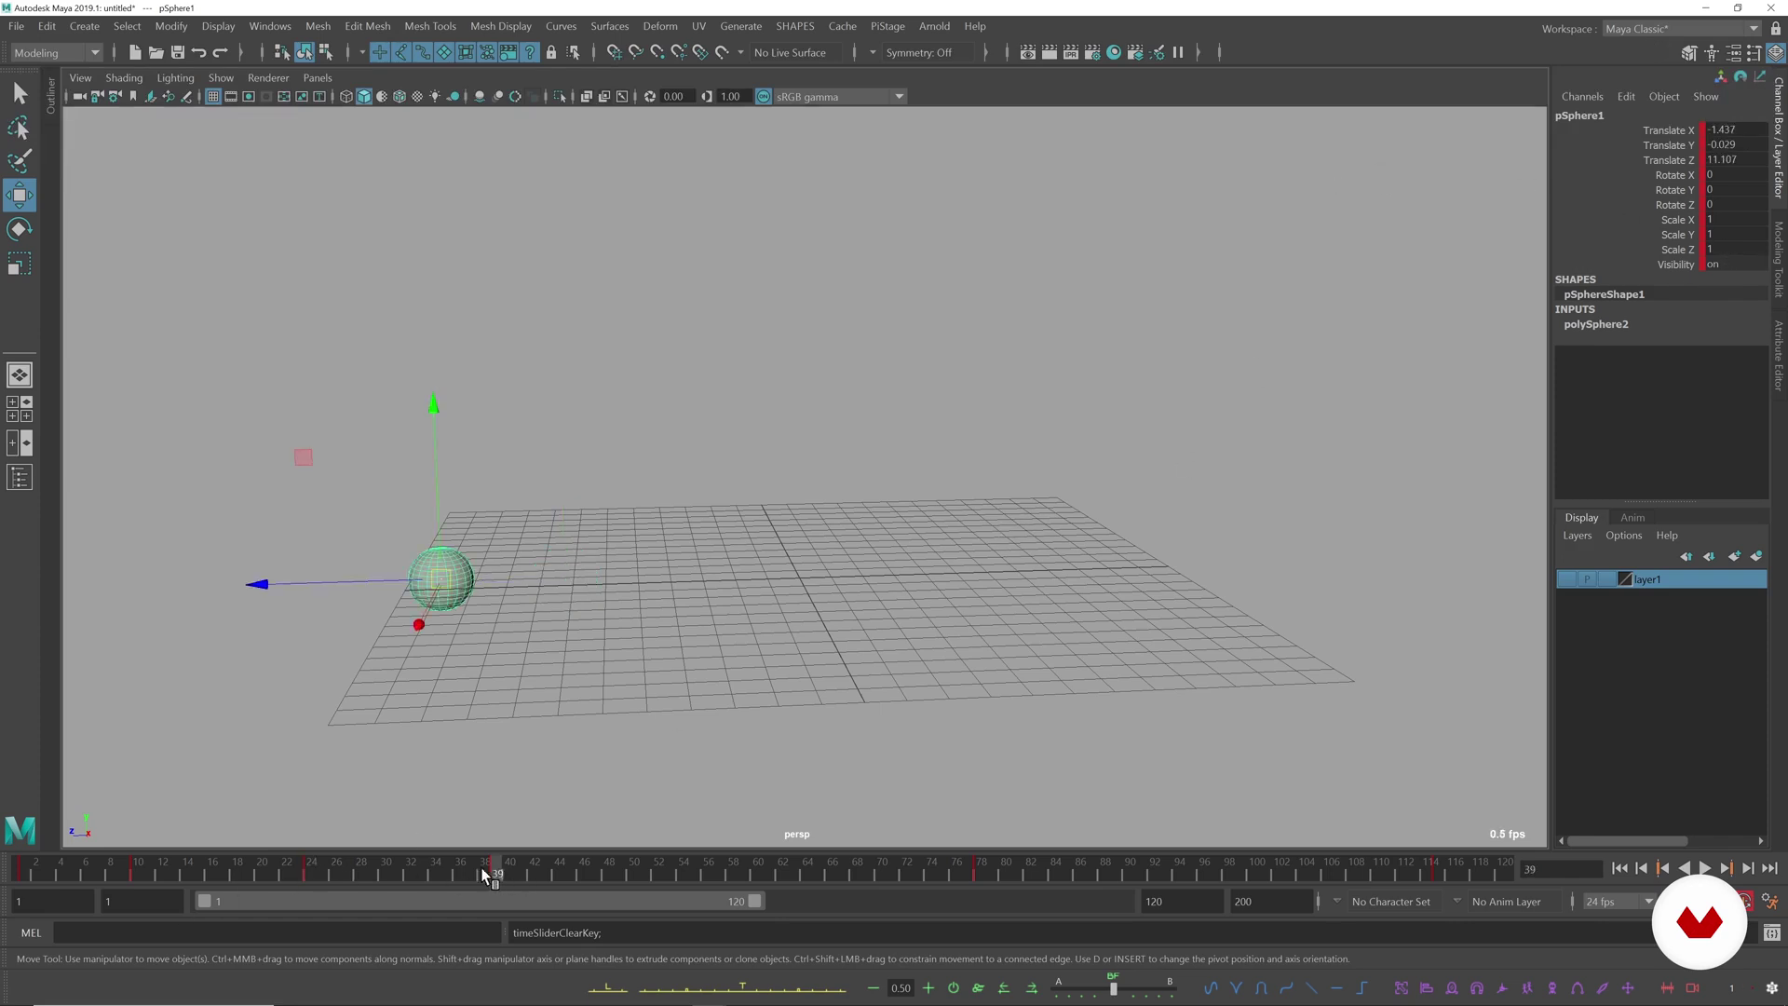
{"action": "left_click_drag", "start_coordinate": [472, 874], "coordinate": [1052, 873], "text": "shift"}
{"action": "left_click", "coordinate": [1480, 873]}
{"action": "left_click_drag", "start_coordinate": [1481, 874], "coordinate": [472, 874], "text": "shift"}
{"action": "right_click", "coordinate": [520, 867]}
{"action": "left_click", "coordinate": [570, 609]}
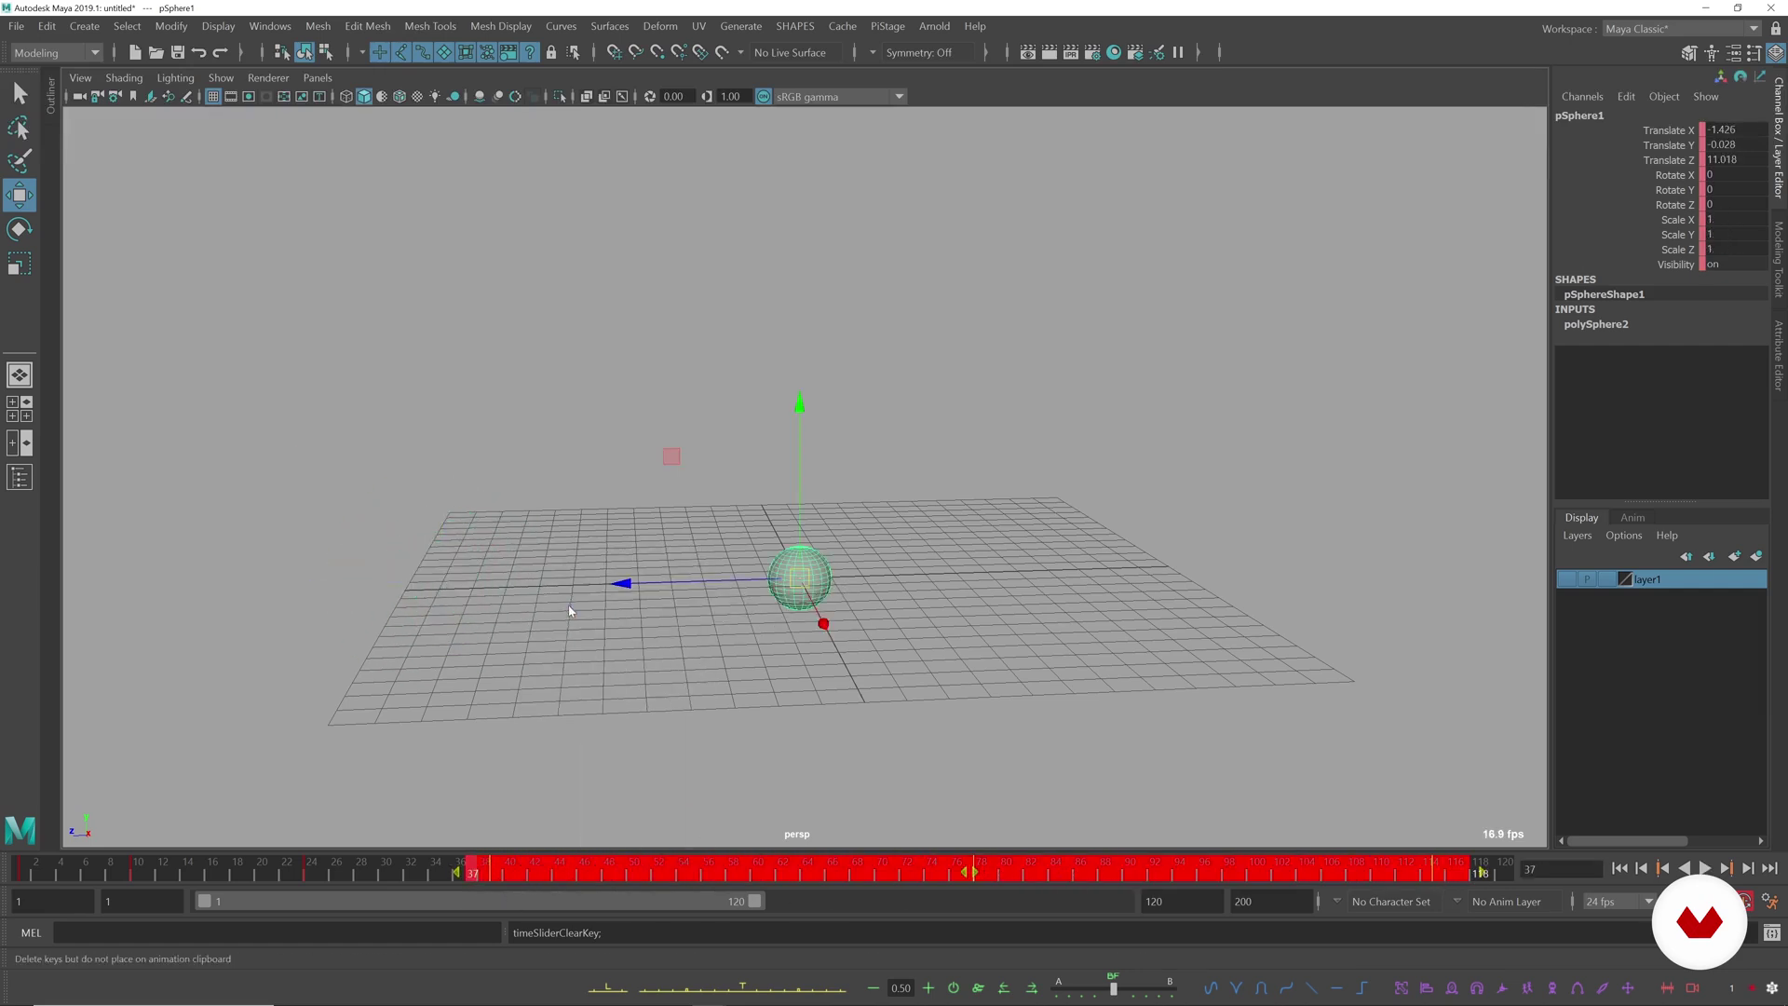
- Delete the sphere's key at frame 10 and go to the frame 24 key
{"action": "left_click", "coordinate": [310, 870]}
{"action": "right_click", "coordinate": [175, 862]}
{"action": "left_click", "coordinate": [191, 612]}
{"action": "key", "text": "."}
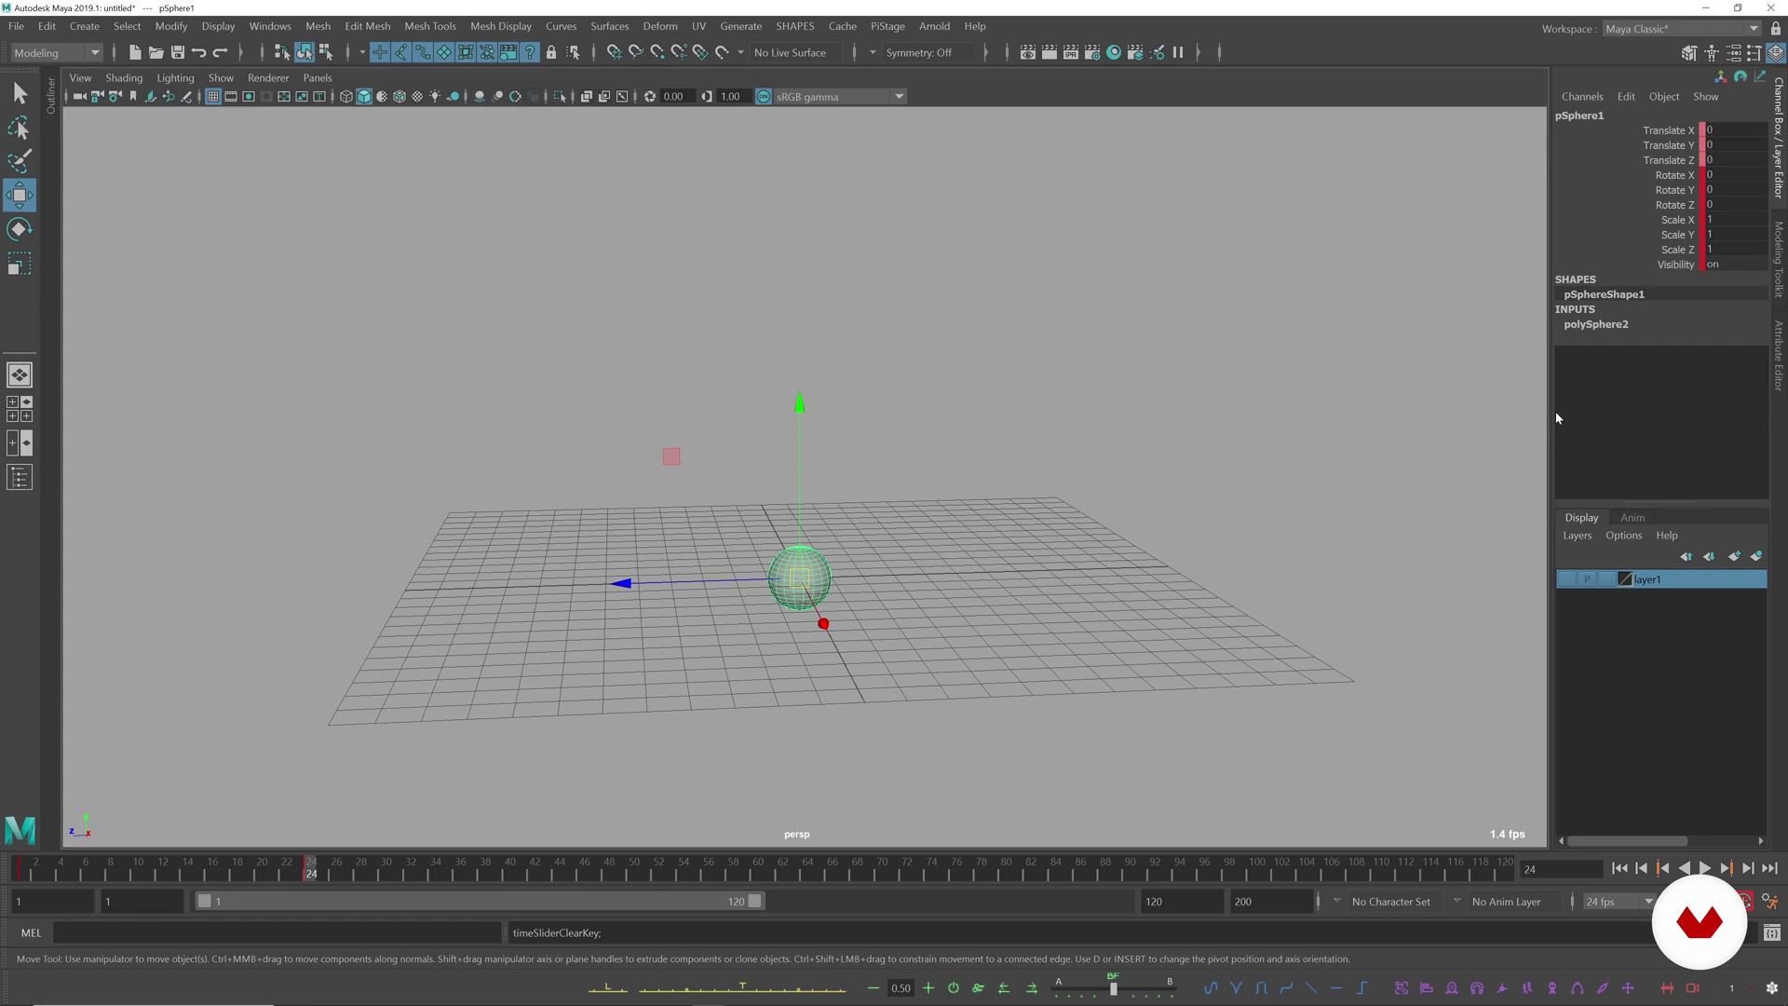
- Move the sphere at frame 24 to about X -3.495, Y 7.966, Z 16.076 and play the animation
{"action": "left_click_drag", "start_coordinate": [800, 579], "coordinate": [235, 363]}
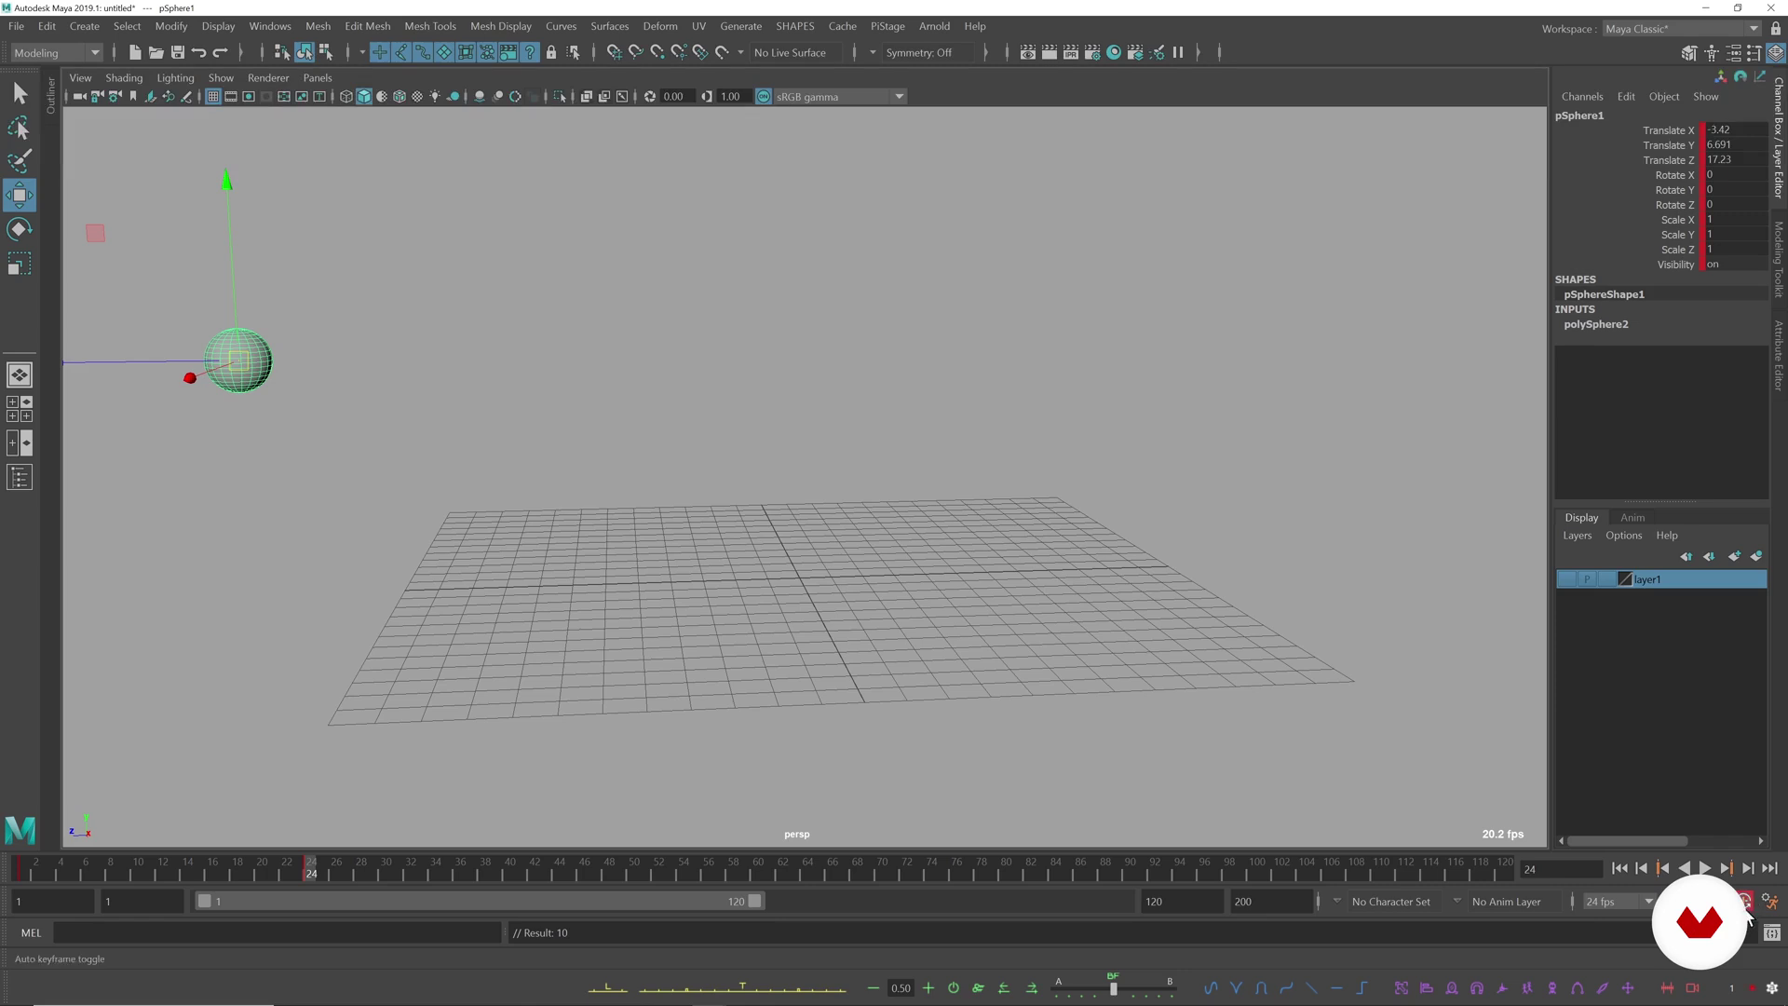
{"action": "left_click_drag", "start_coordinate": [239, 362], "coordinate": [962, 283]}
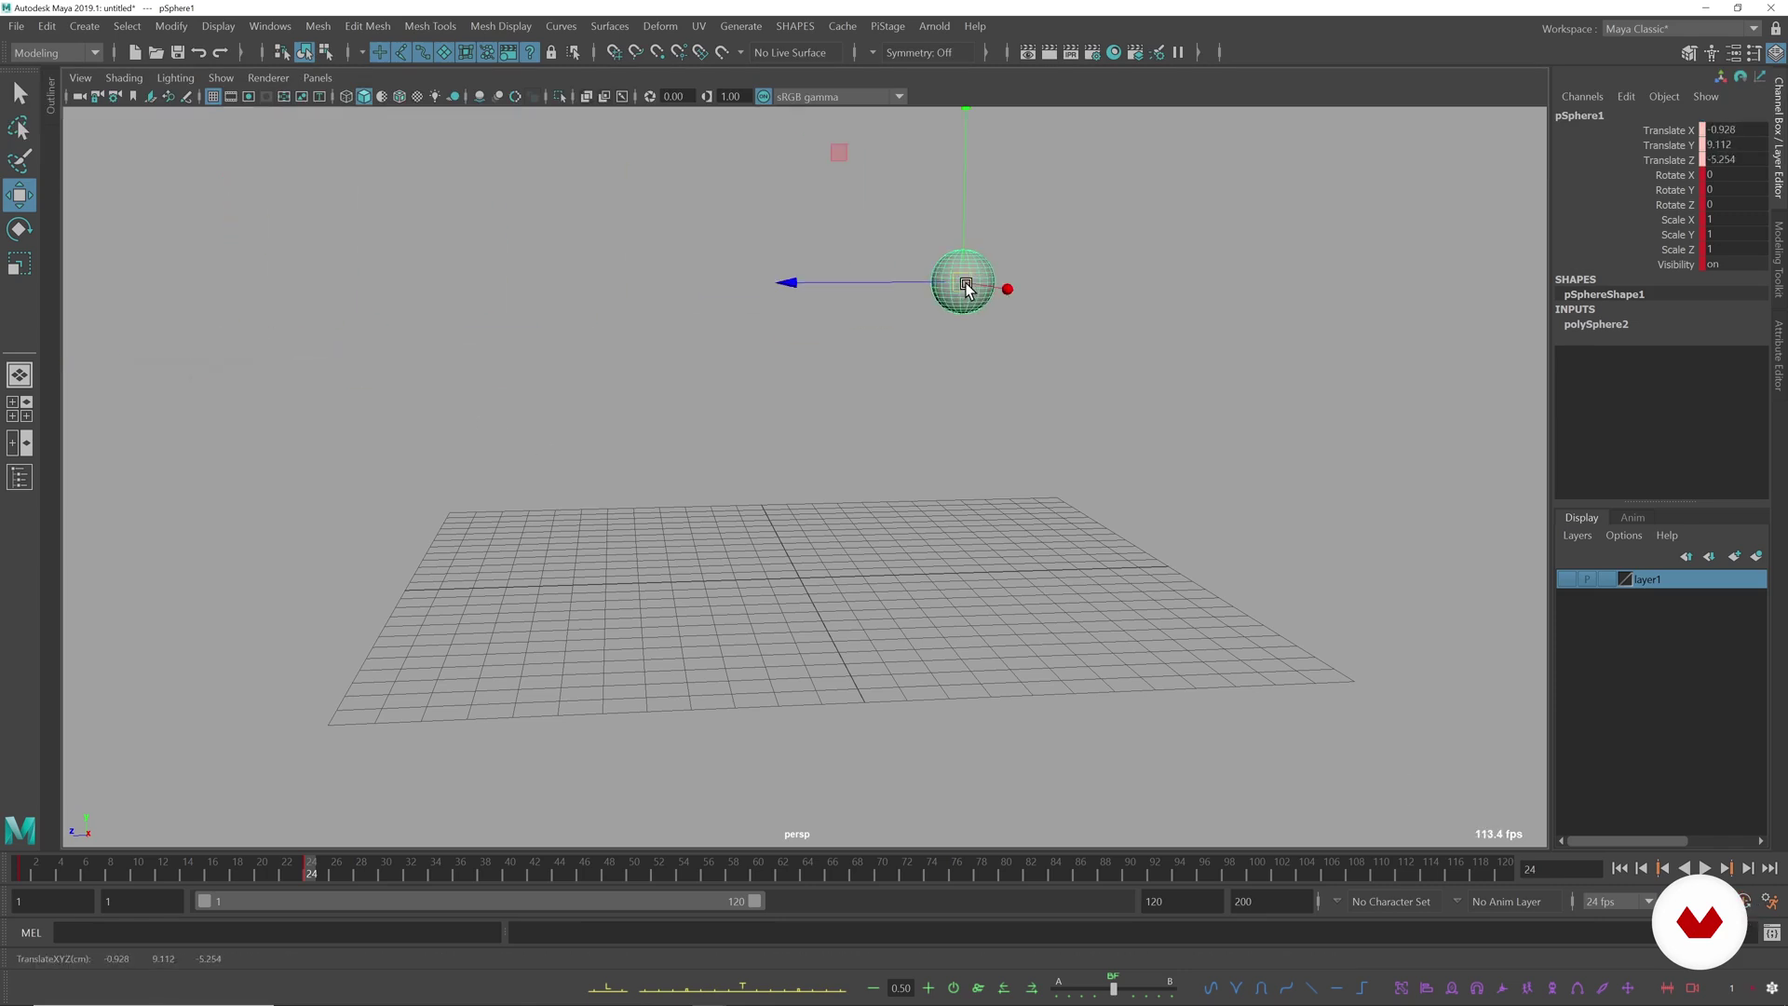
{"action": "key", "text": "ctrl+z"}
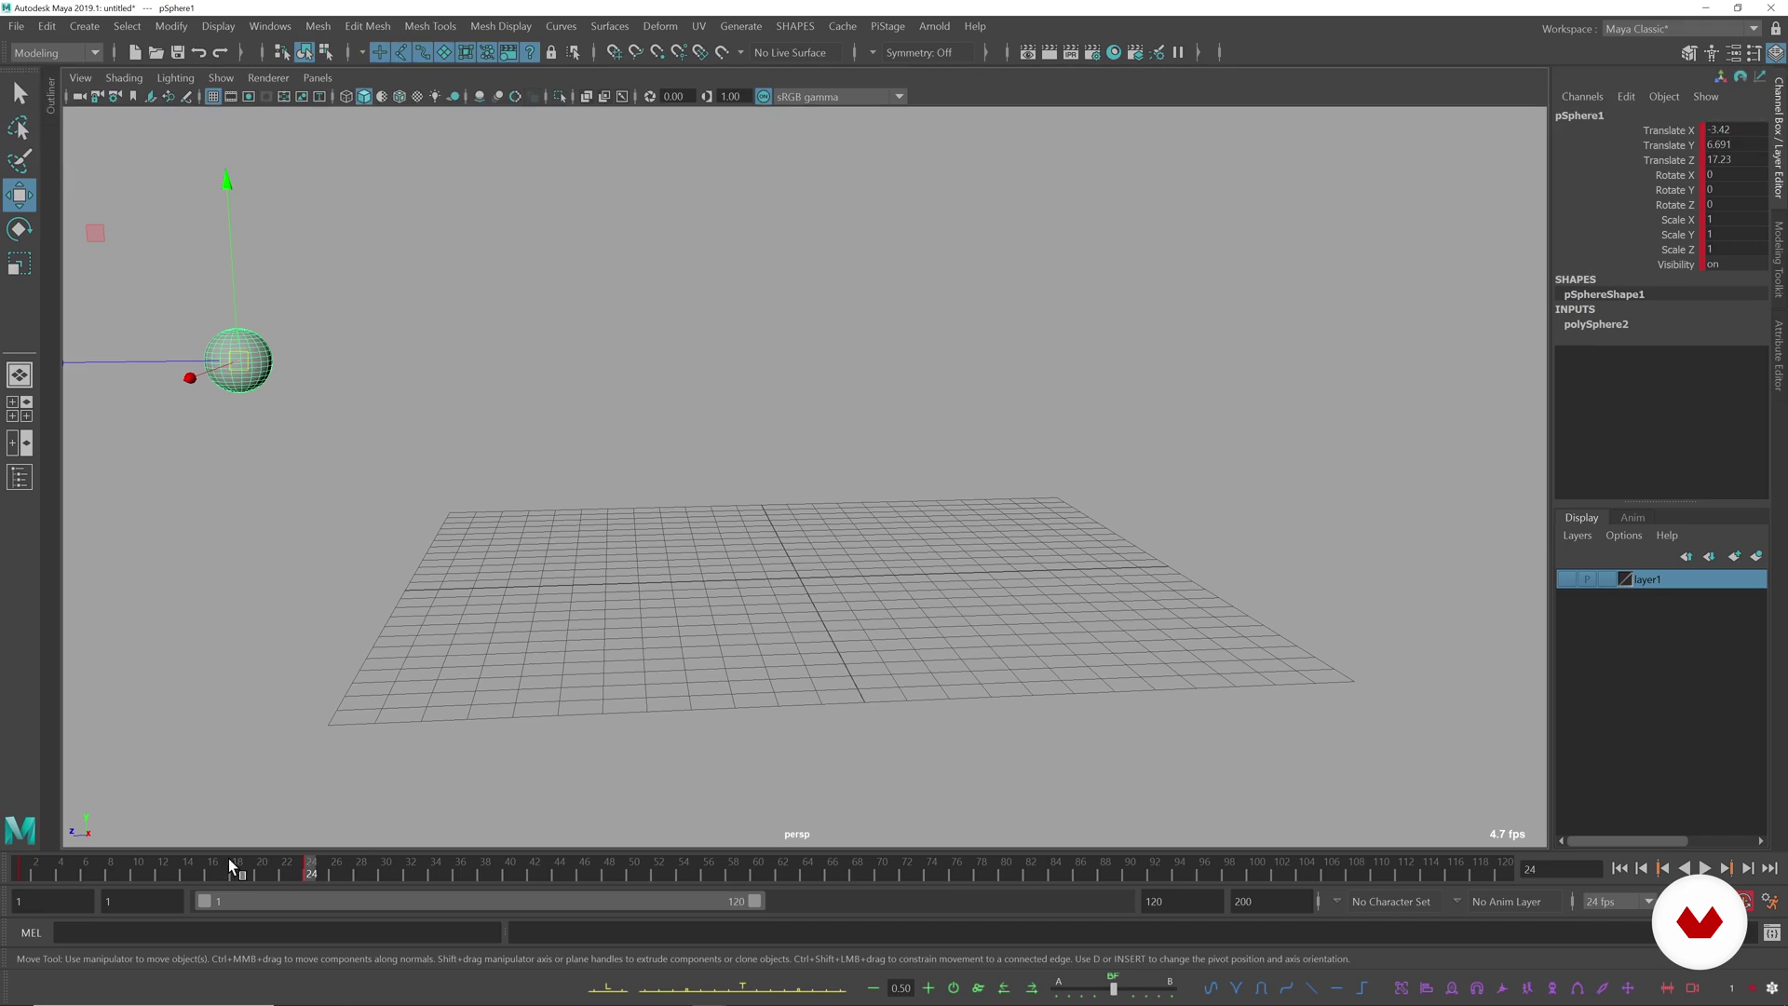
{"action": "left_click_drag", "start_coordinate": [235, 362], "coordinate": [269, 322]}
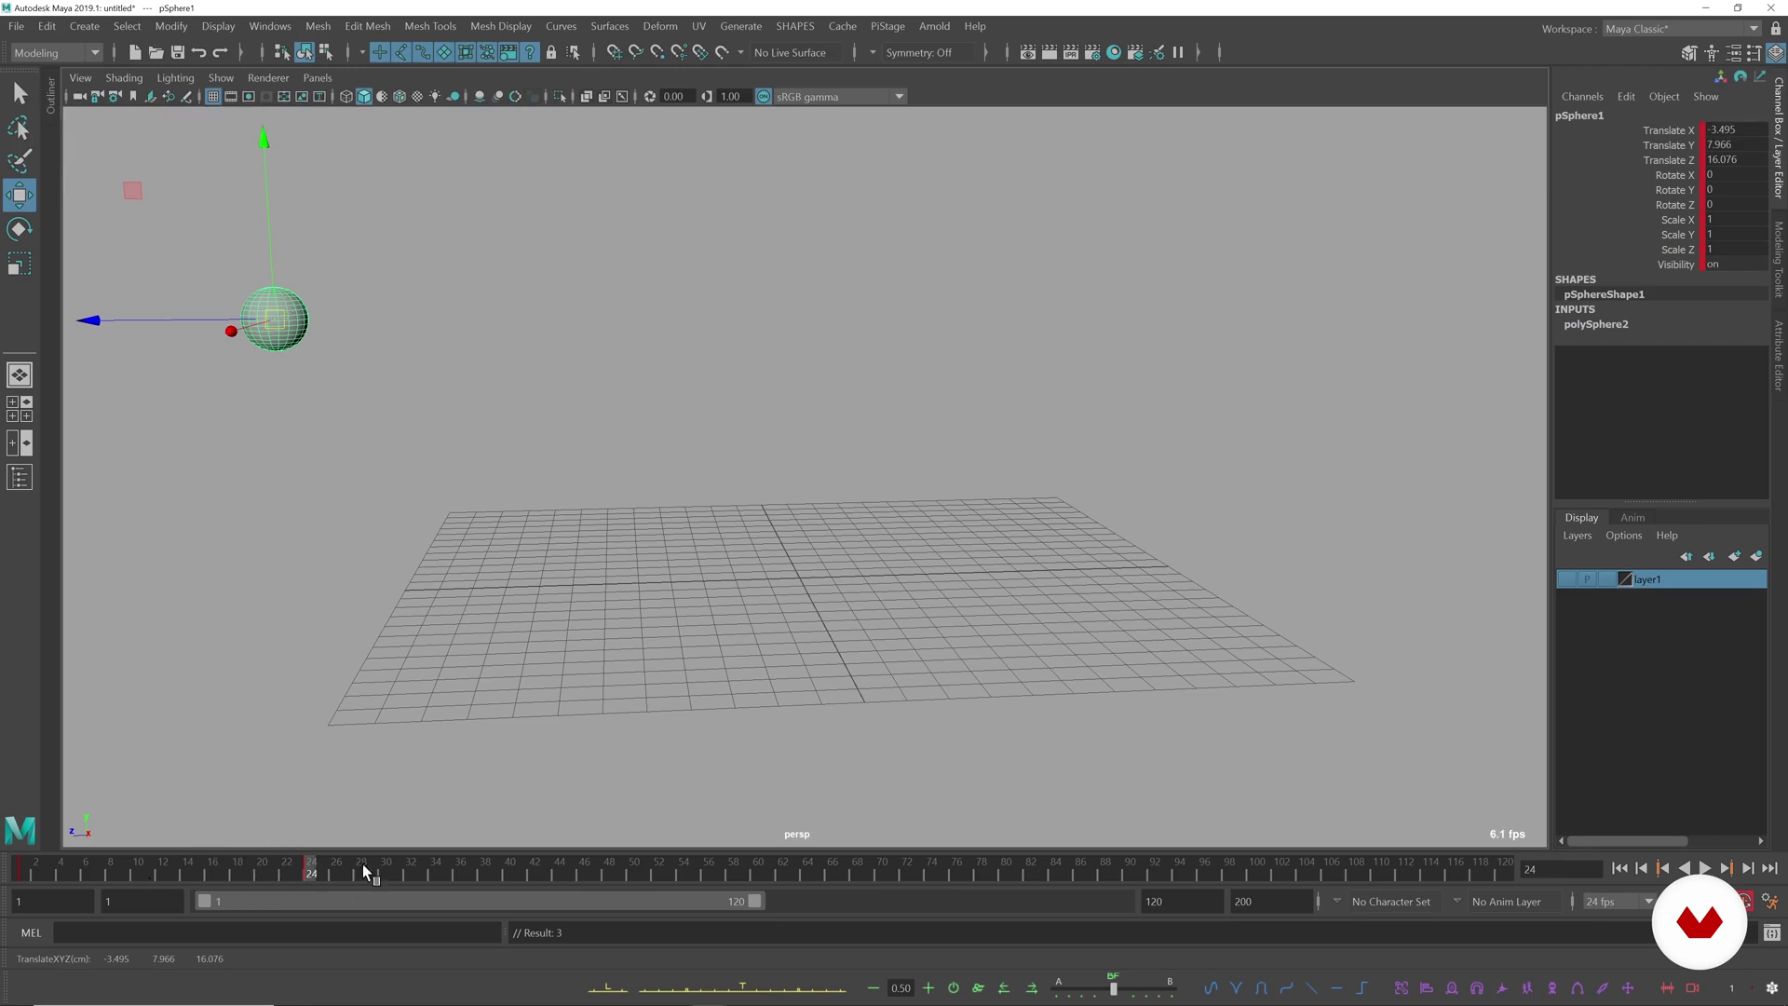
{"action": "key", "text": "alt+v"}
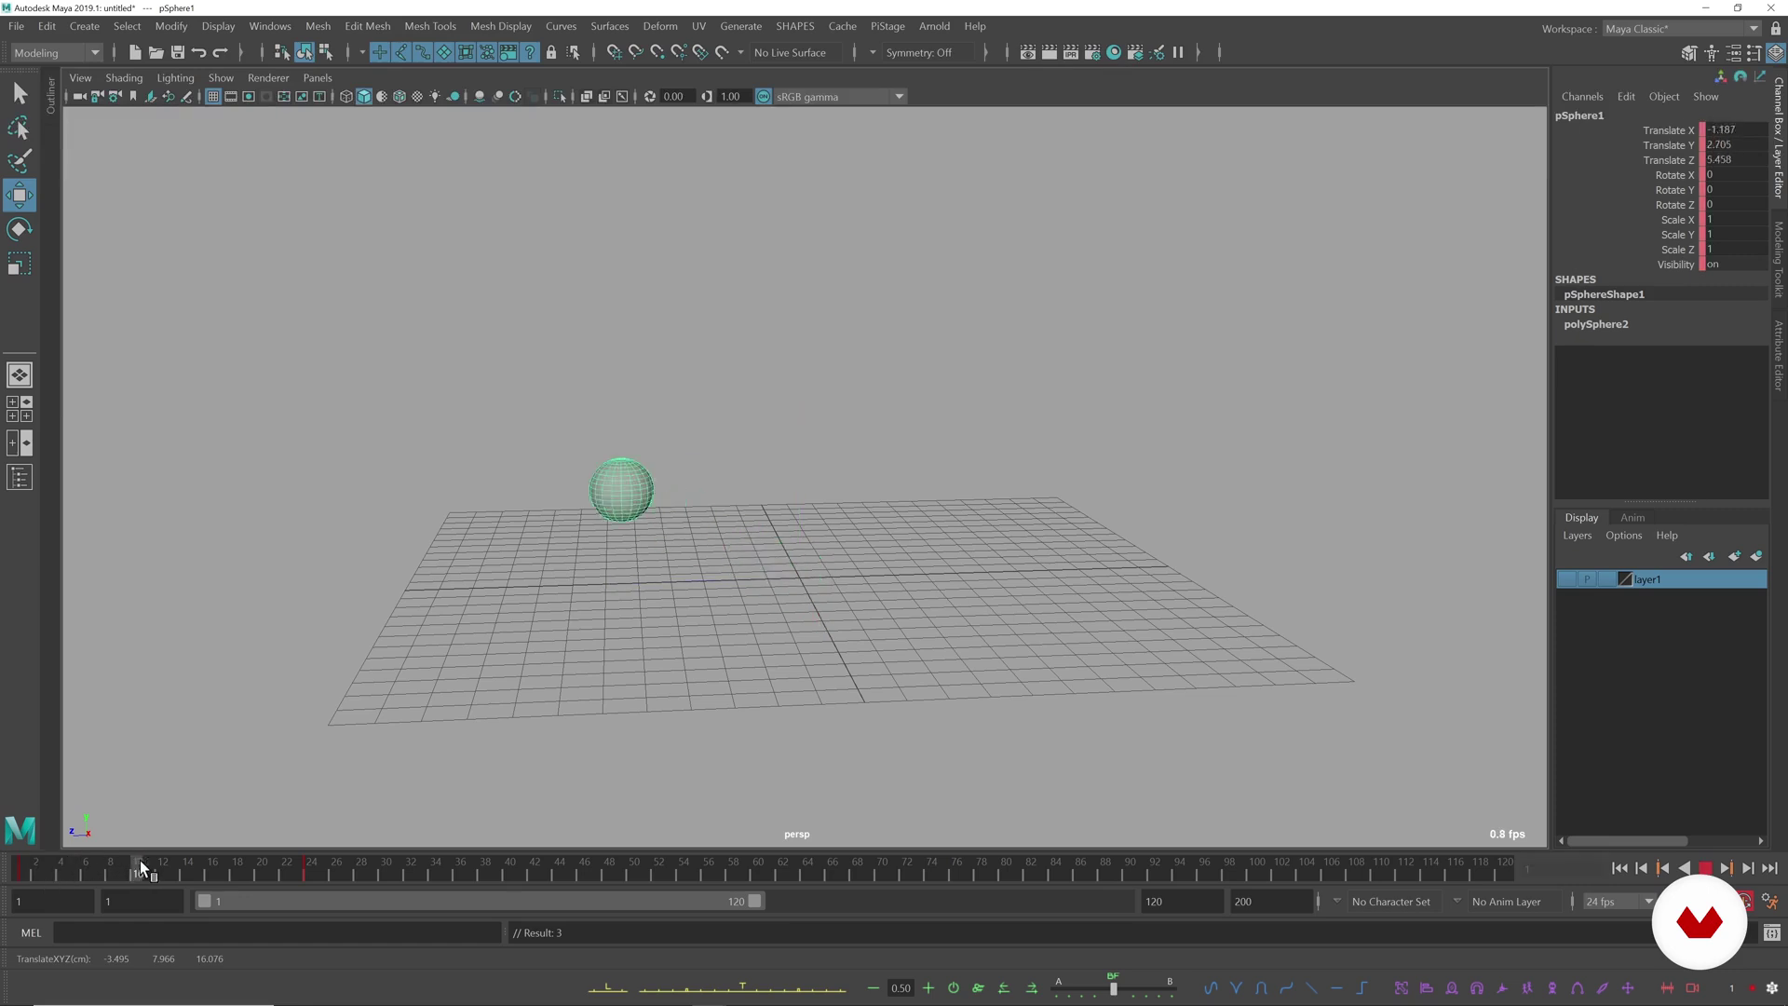
{"action": "left_click", "coordinate": [313, 862]}
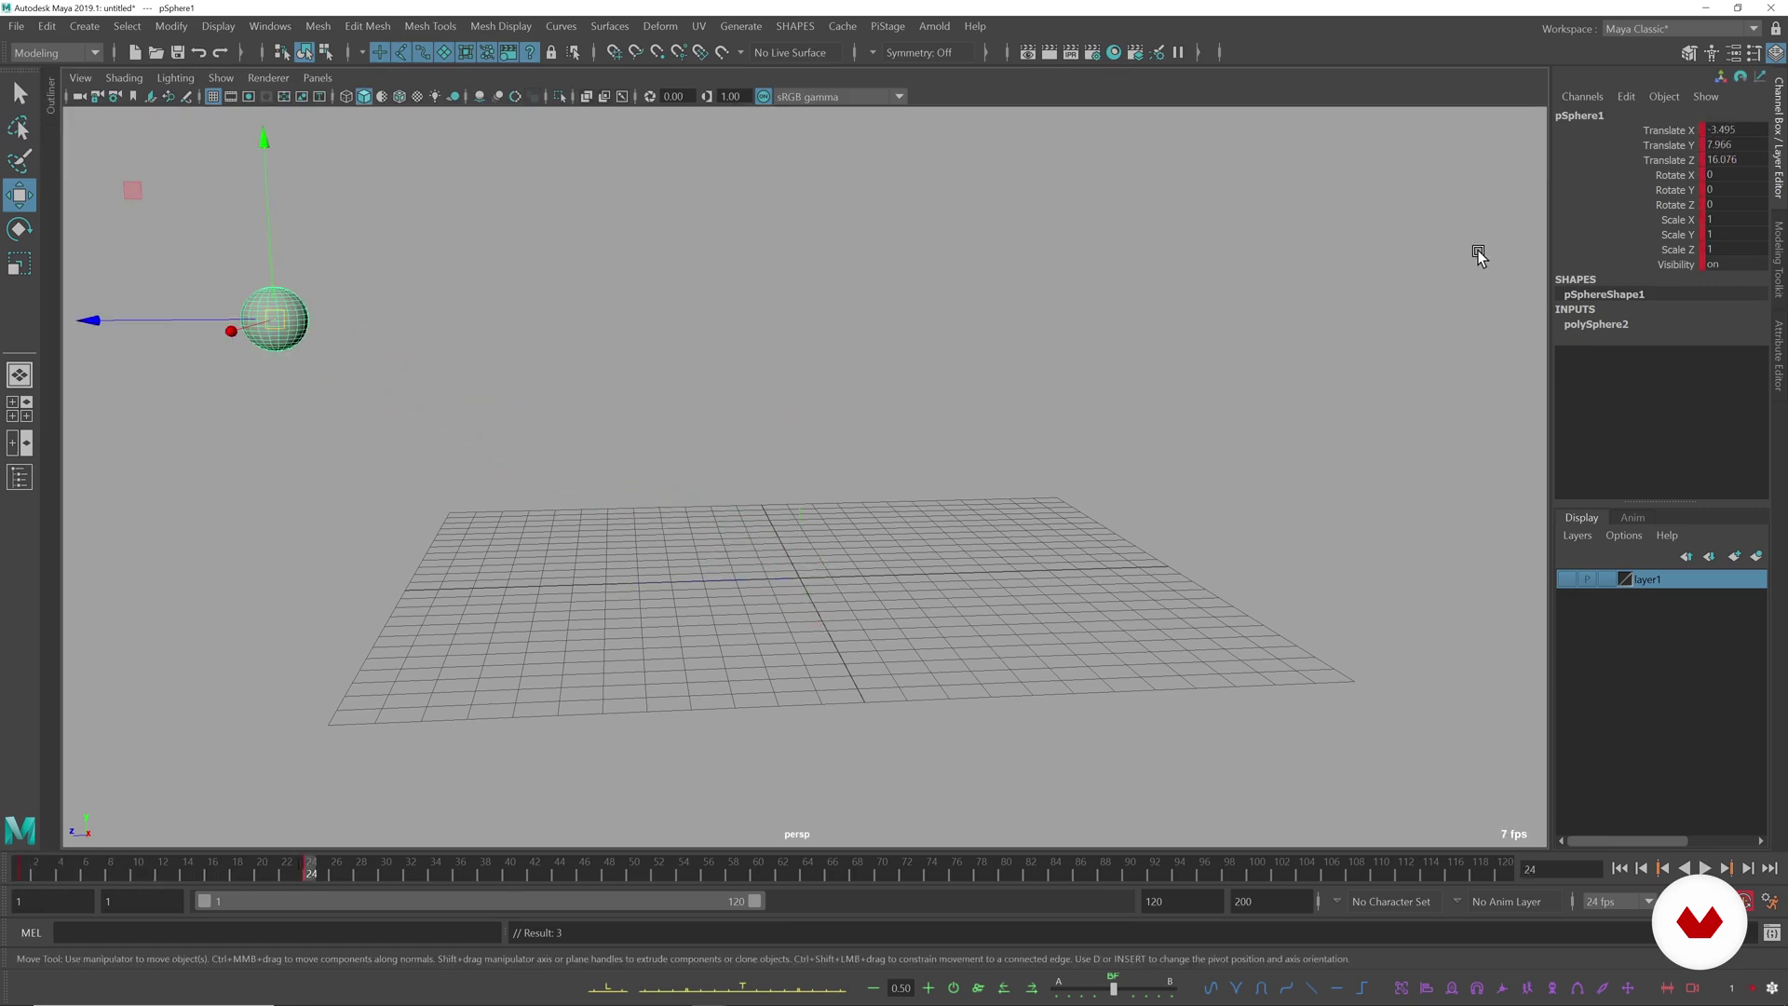
- Return to frame 1 and examine how the Translate X, Y and Z channels correspond to the sphere's axes in the viewport
{"action": "key", "text": "shift+alt+v"}
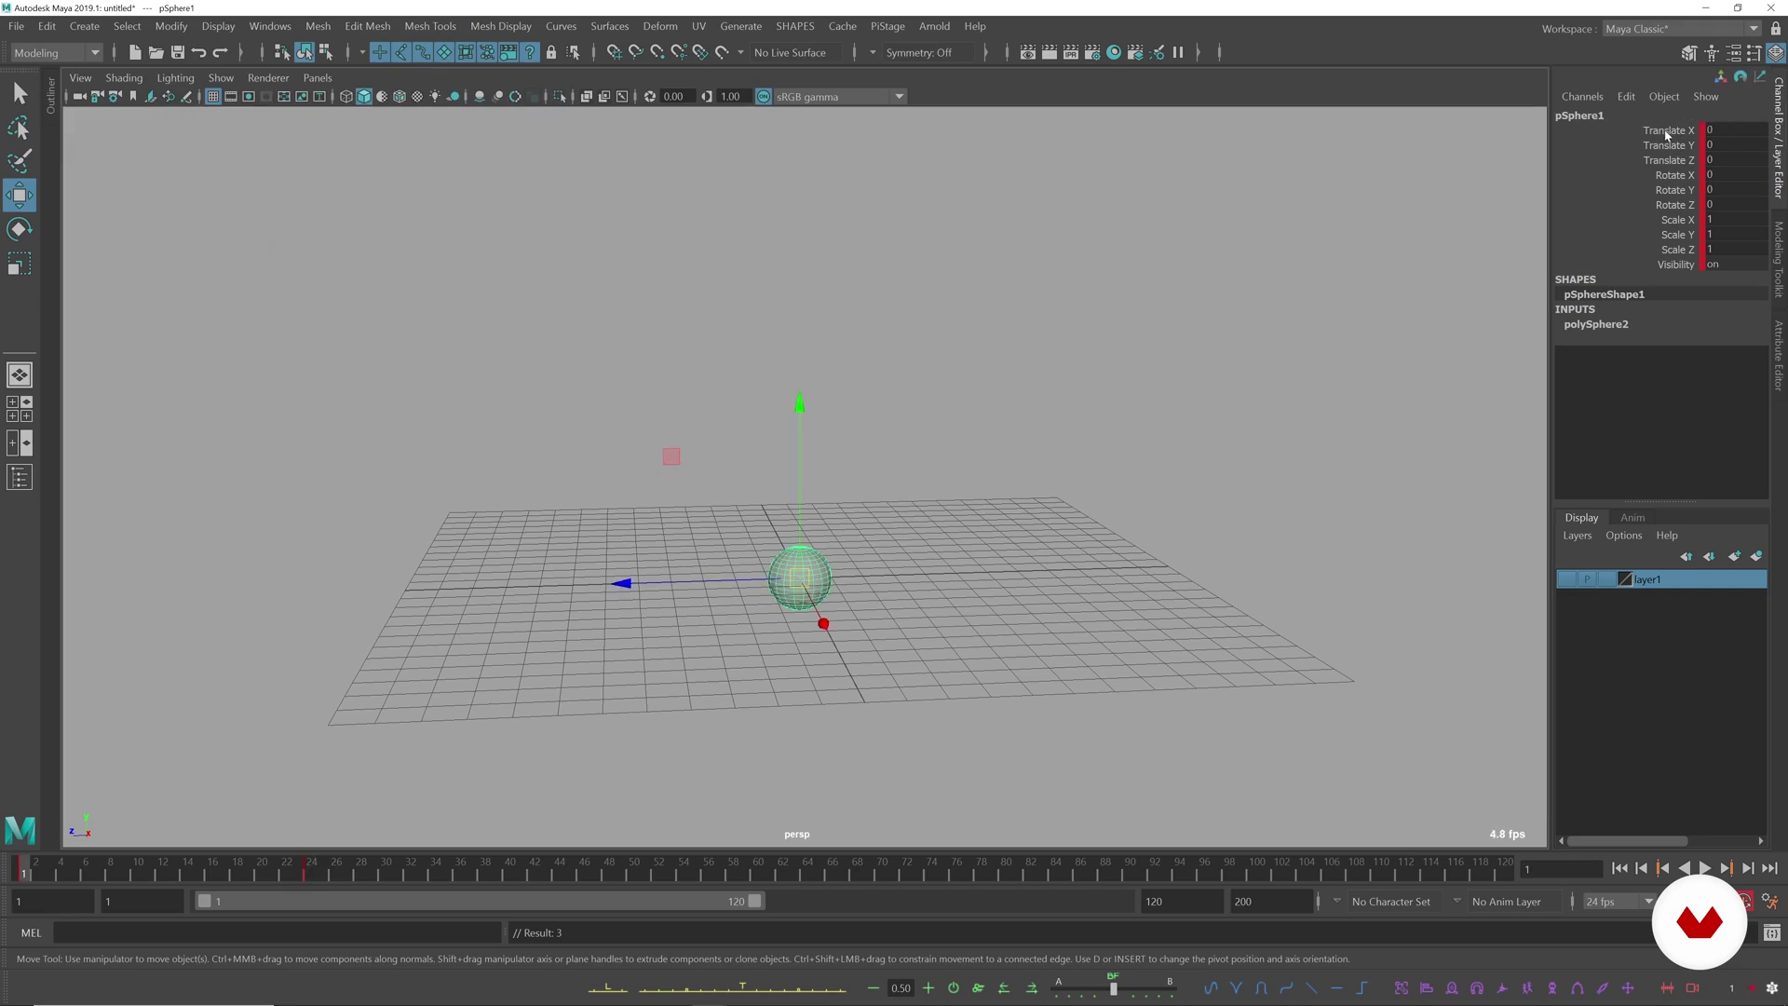
{"action": "left_click", "coordinate": [1679, 132]}
{"action": "left_click", "coordinate": [1671, 146]}
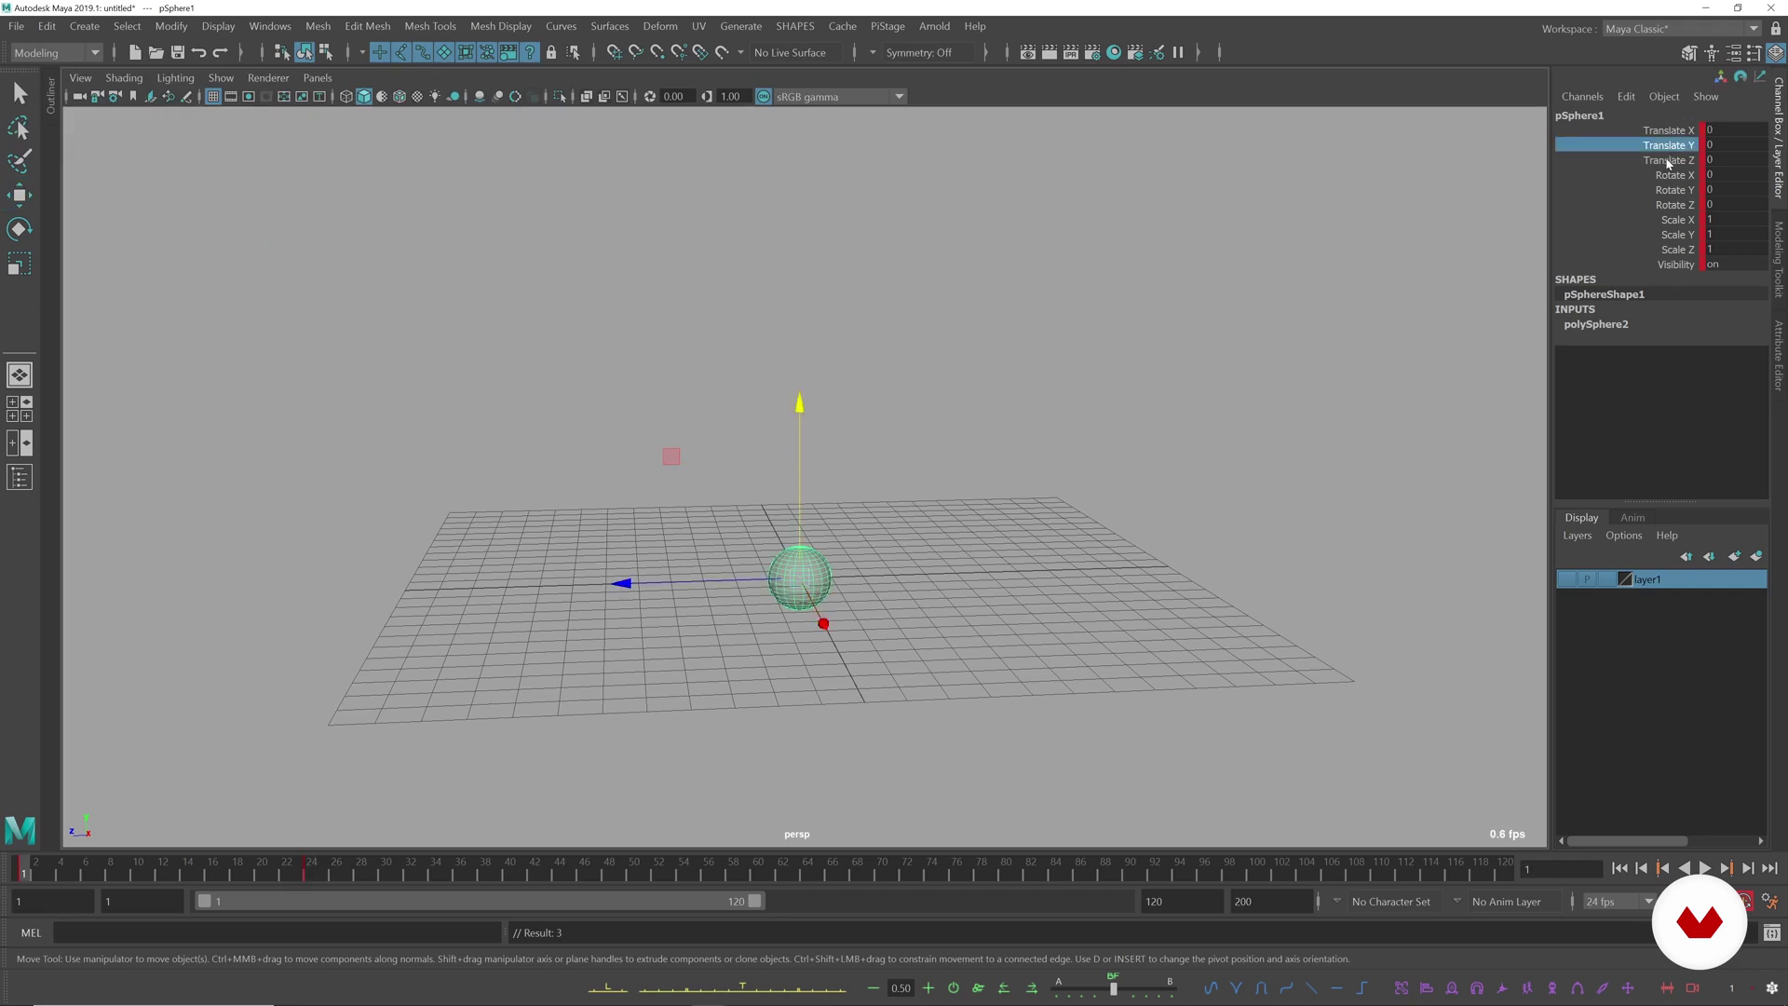
{"action": "left_click", "coordinate": [1668, 163]}
{"action": "left_click_drag", "start_coordinate": [950, 345], "coordinate": [1109, 559], "text": "alt"}
{"action": "left_click", "coordinate": [1673, 134]}
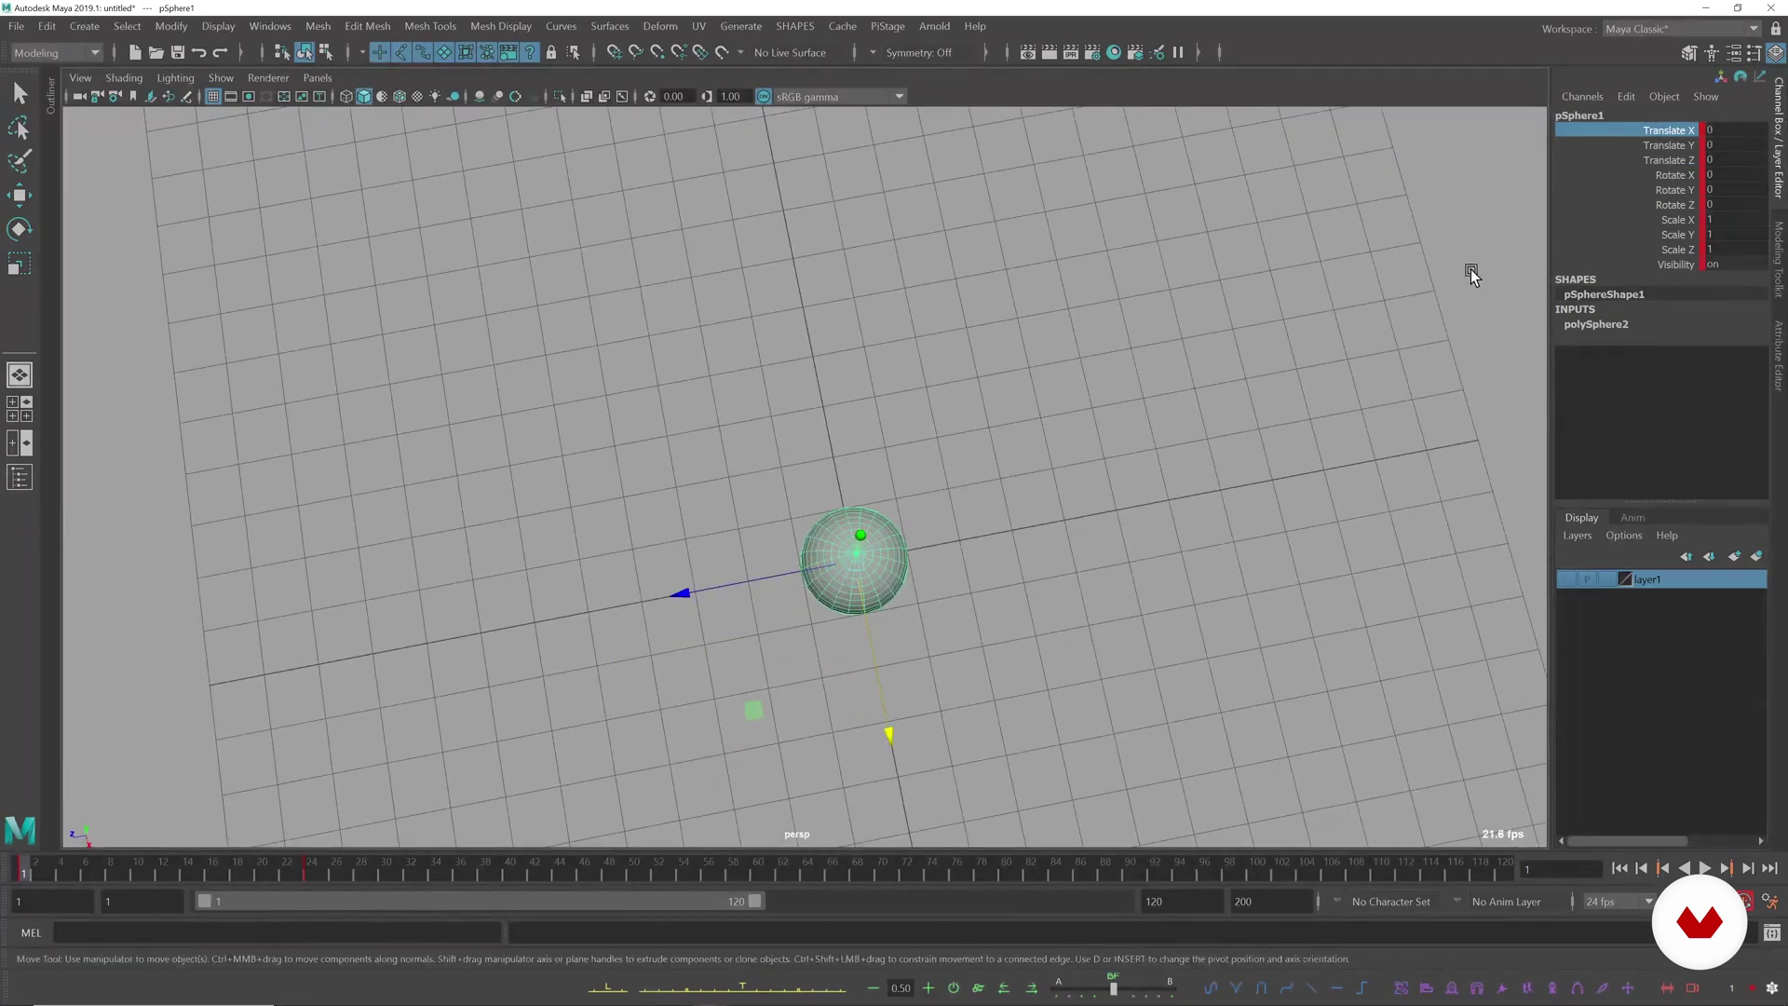
{"action": "left_click_drag", "start_coordinate": [894, 583], "coordinate": [1045, 511], "text": "alt"}
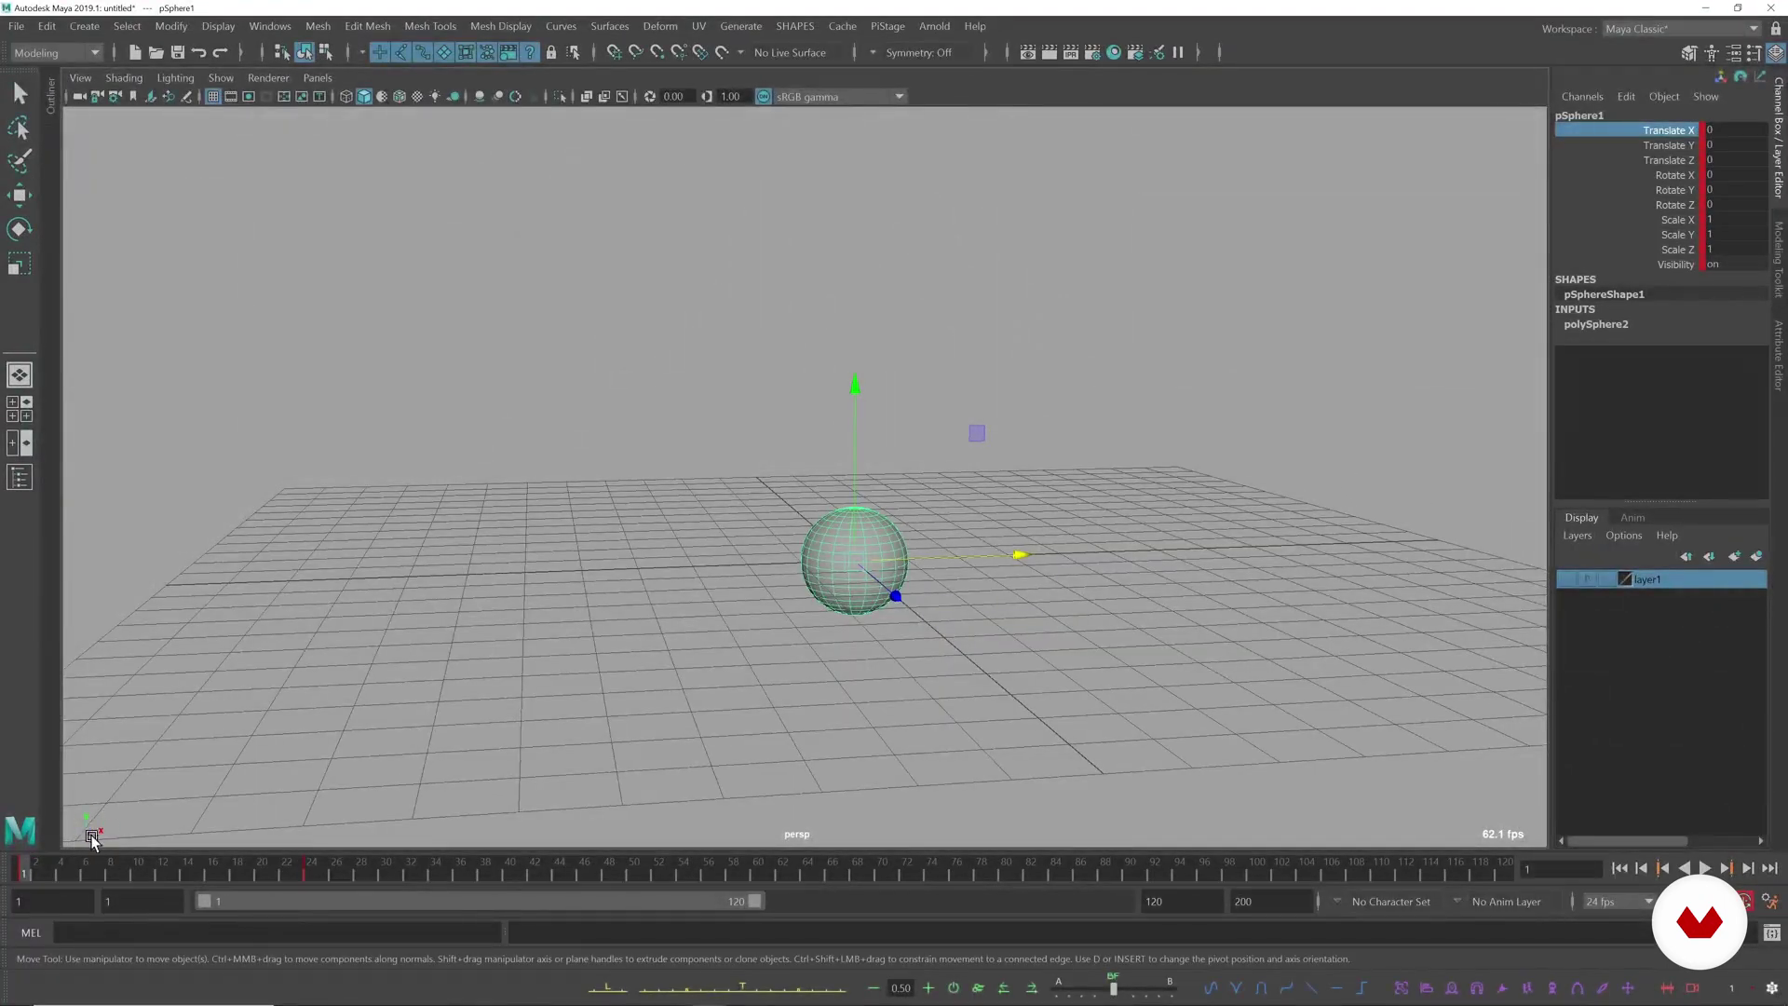
{"action": "left_click_drag", "start_coordinate": [507, 658], "coordinate": [690, 642], "text": "alt"}
{"action": "left_click_drag", "start_coordinate": [546, 674], "coordinate": [528, 650], "text": "alt"}
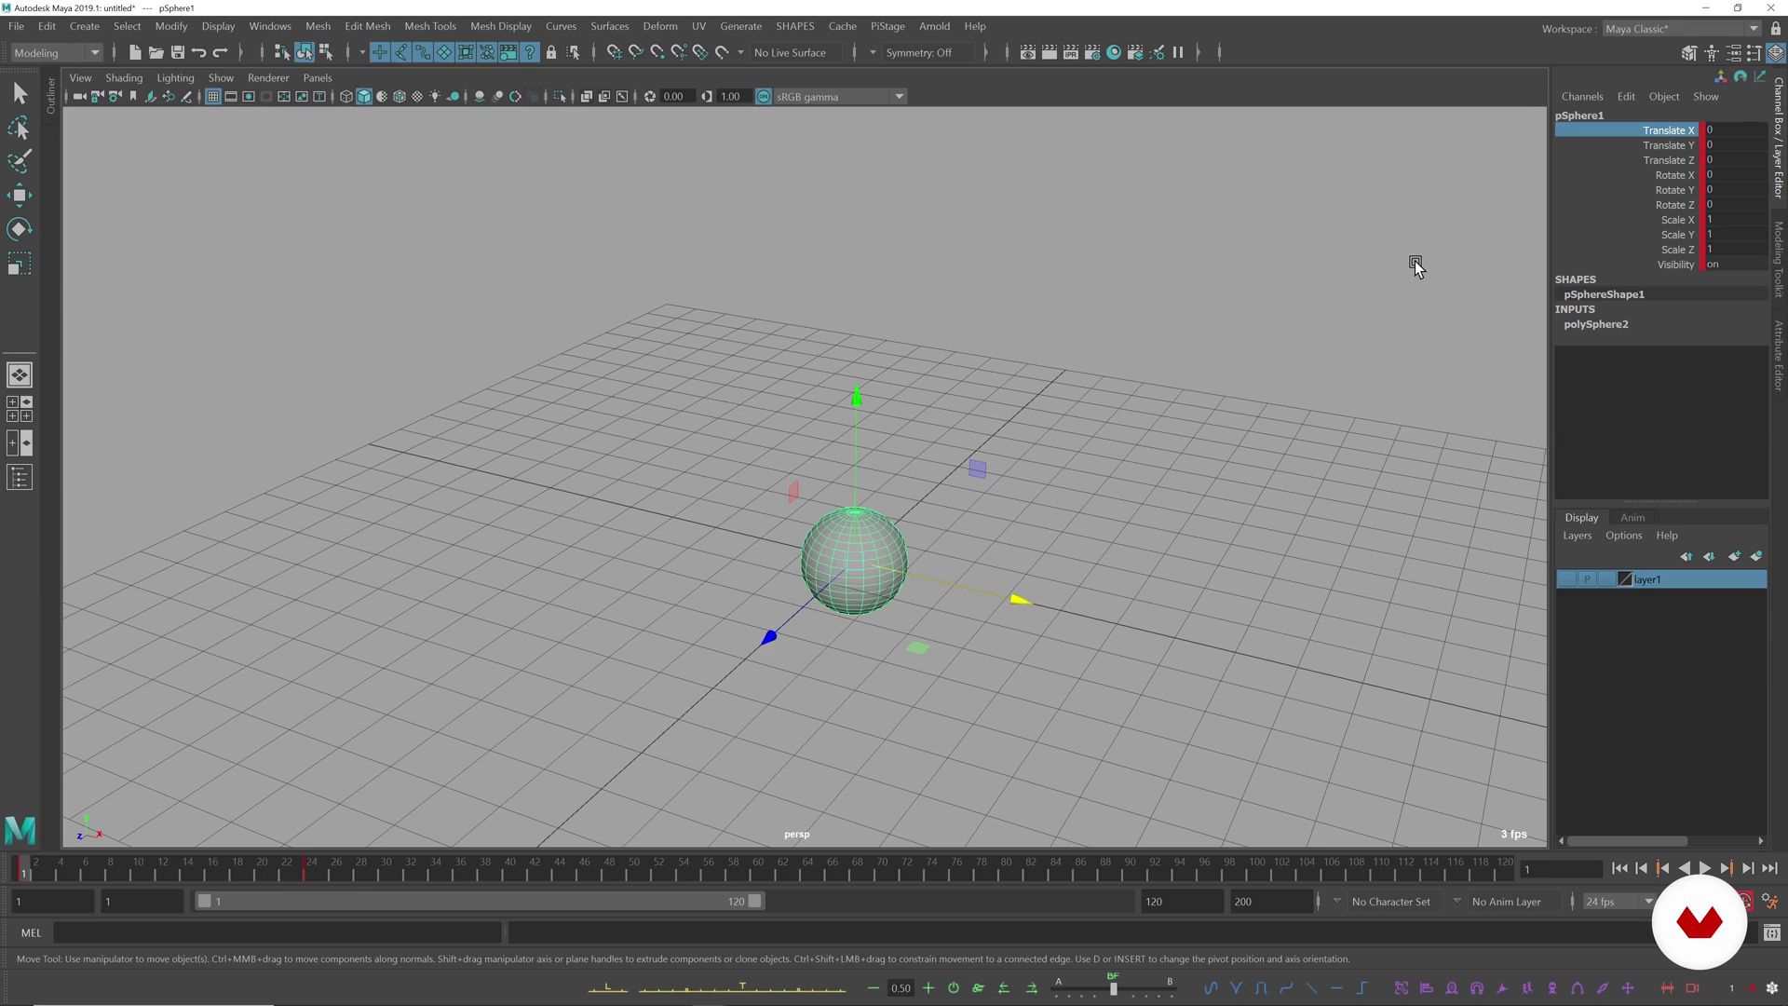
- Set the sphere's Translate Y and Translate Z to 0 at the frame 24 key
{"action": "key", "text": "period"}
{"action": "right_click_drag", "start_coordinate": [1207, 315], "coordinate": [466, 339], "text": "alt"}
{"action": "left_click_drag", "start_coordinate": [467, 339], "coordinate": [965, 298], "text": "alt"}
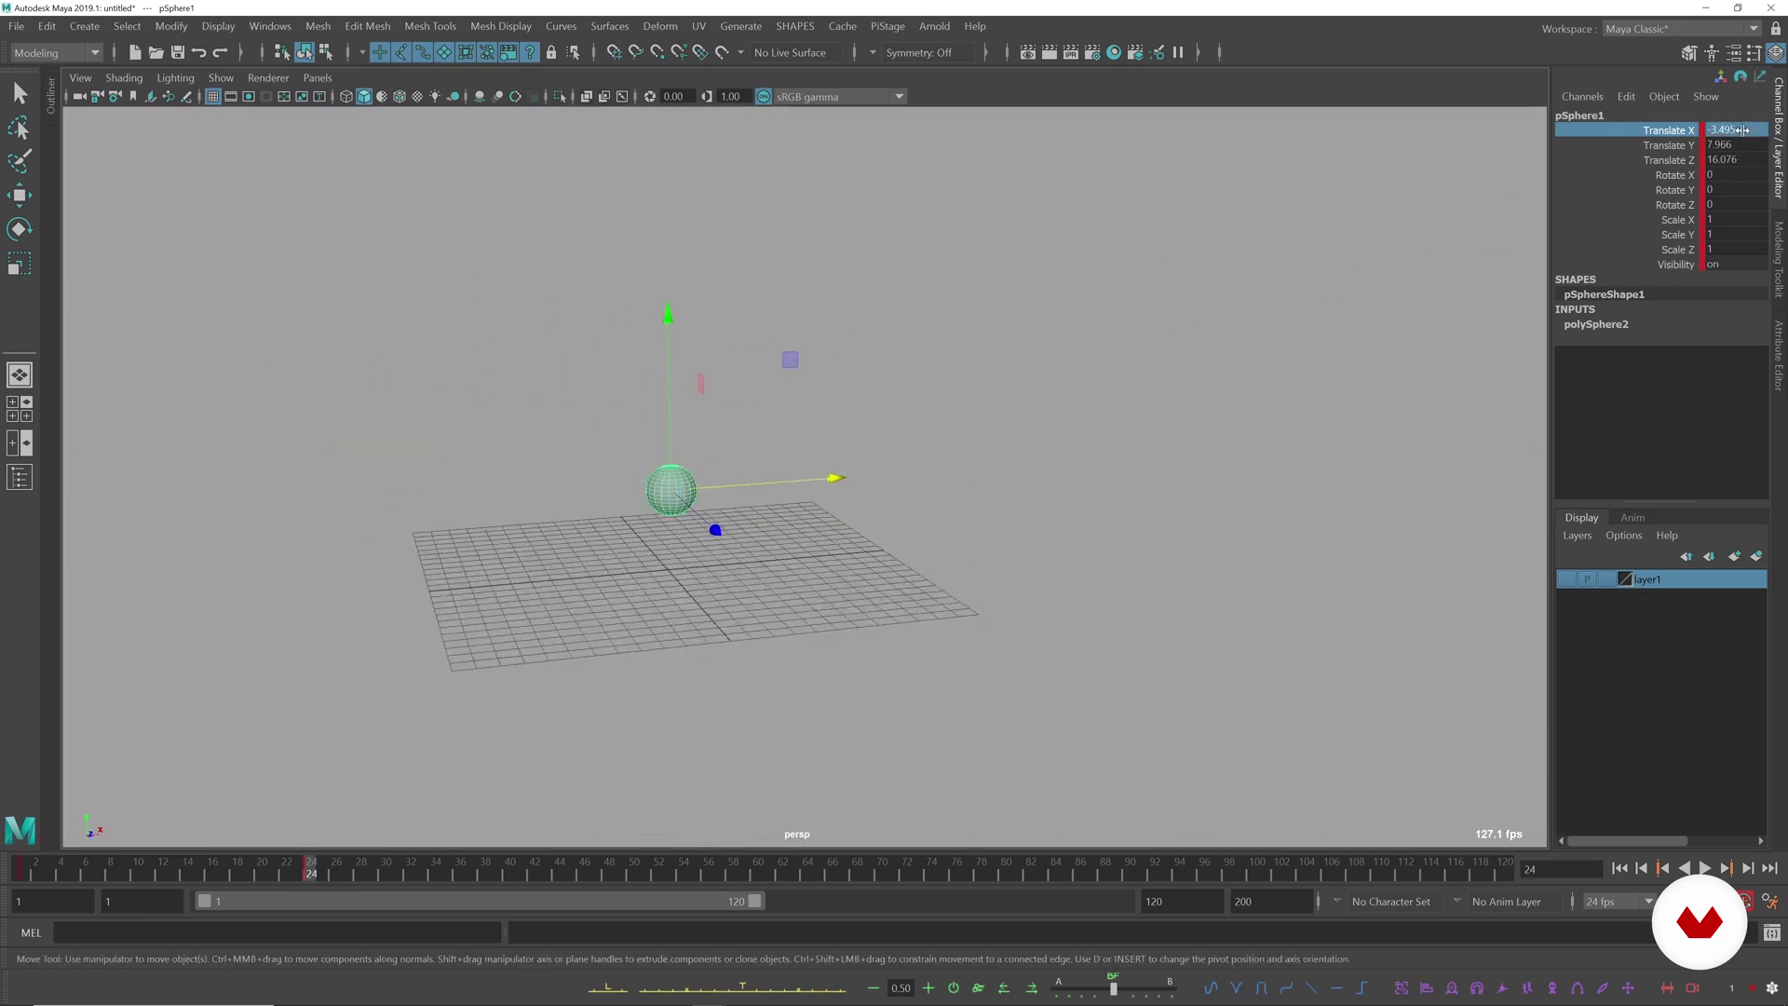
{"action": "left_click", "coordinate": [1730, 130]}
{"action": "left_click_drag", "start_coordinate": [1735, 144], "coordinate": [1733, 159]}
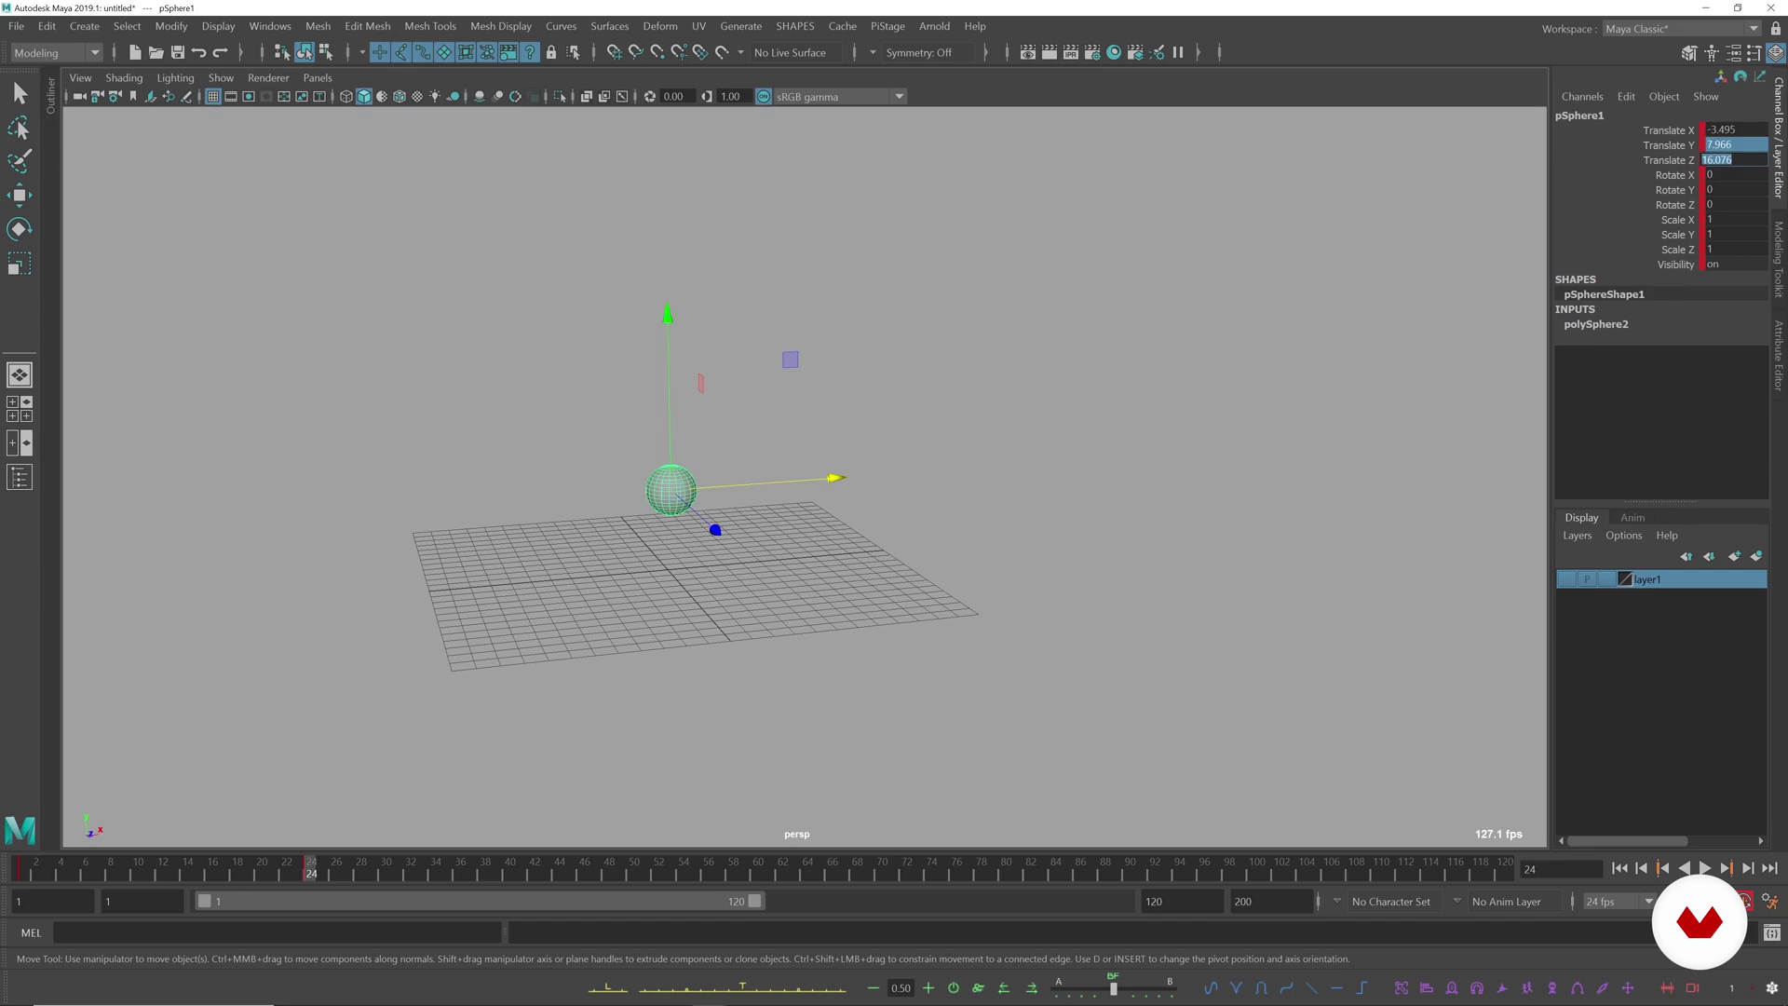
{"action": "type", "text": "0"}
{"action": "key", "text": "Return"}
- Set the sphere's Translate X to -4 at the frame 24 key
{"action": "left_click_drag", "start_coordinate": [513, 505], "coordinate": [523, 620], "text": "alt"}
{"action": "right_click_drag", "start_coordinate": [633, 610], "coordinate": [790, 615], "text": "alt"}
{"action": "middle_click_drag", "start_coordinate": [959, 350], "coordinate": [1166, 582], "text": "alt"}
{"action": "left_click", "coordinate": [1733, 130]}
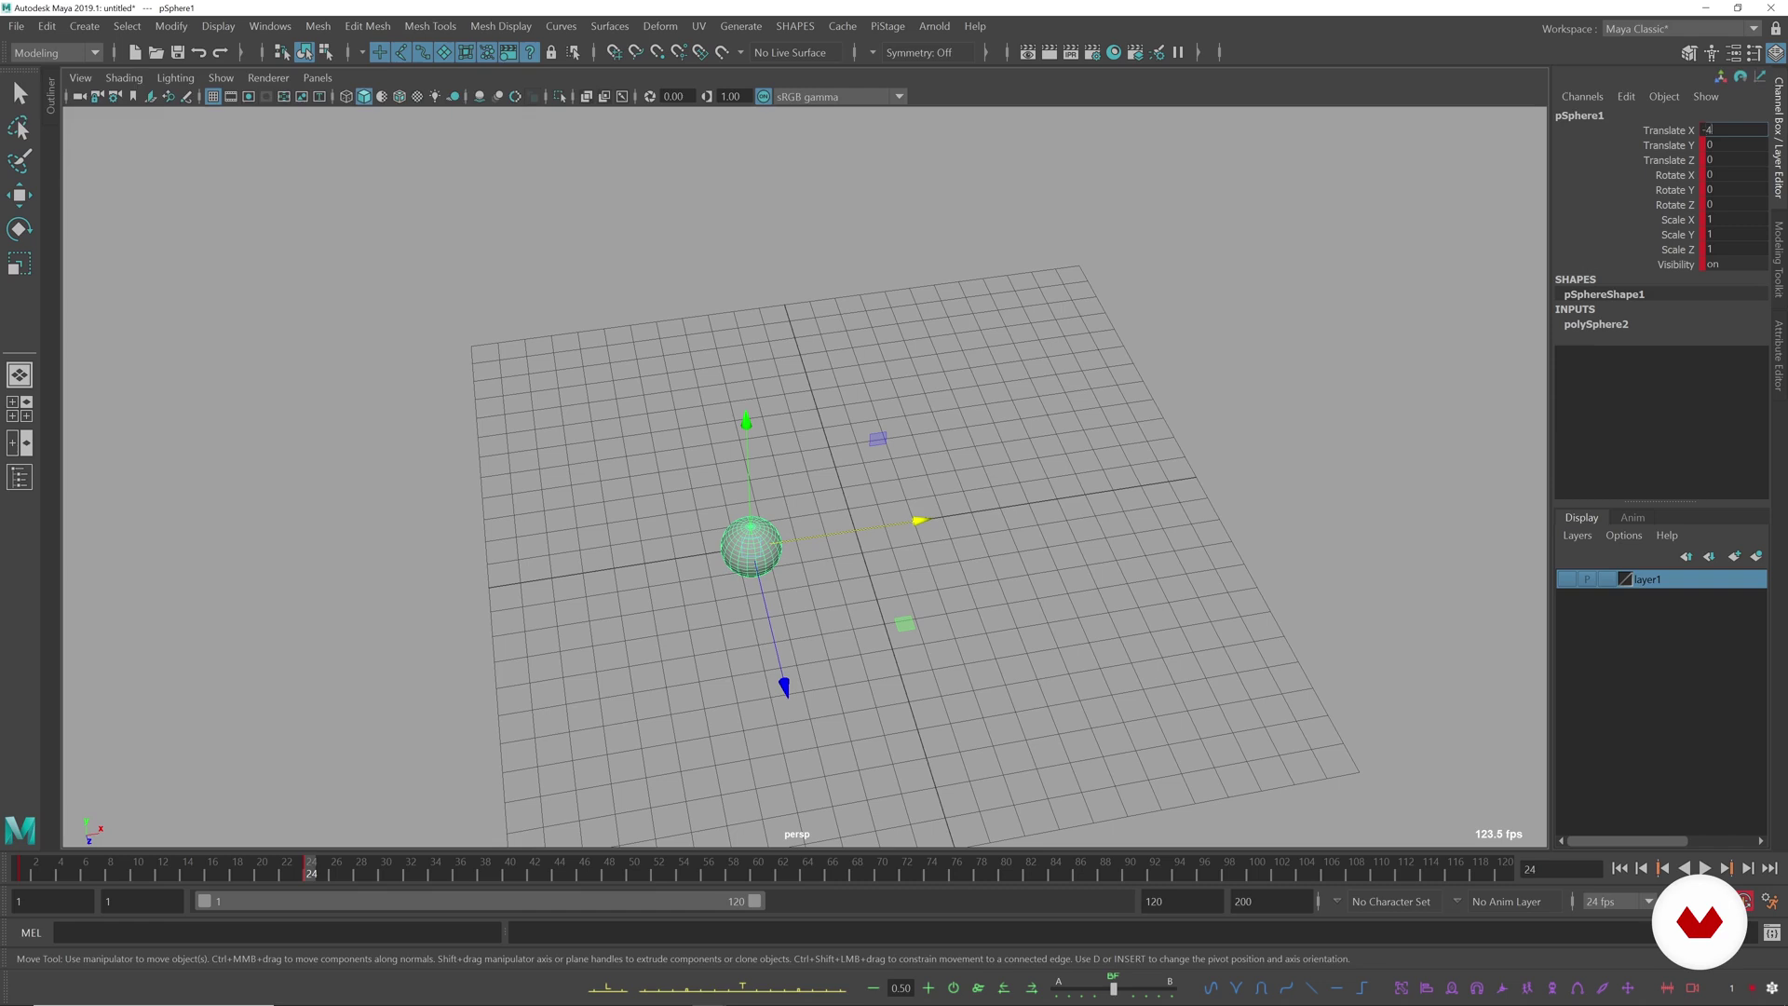
{"action": "type", "text": "-4"}
{"action": "key", "text": "Return"}
- Scrub and step between the frame 1 and frame 24 keys to examine the Translate X values at in-between frames
{"action": "left_click_drag", "start_coordinate": [1185, 347], "coordinate": [969, 599], "text": "alt"}
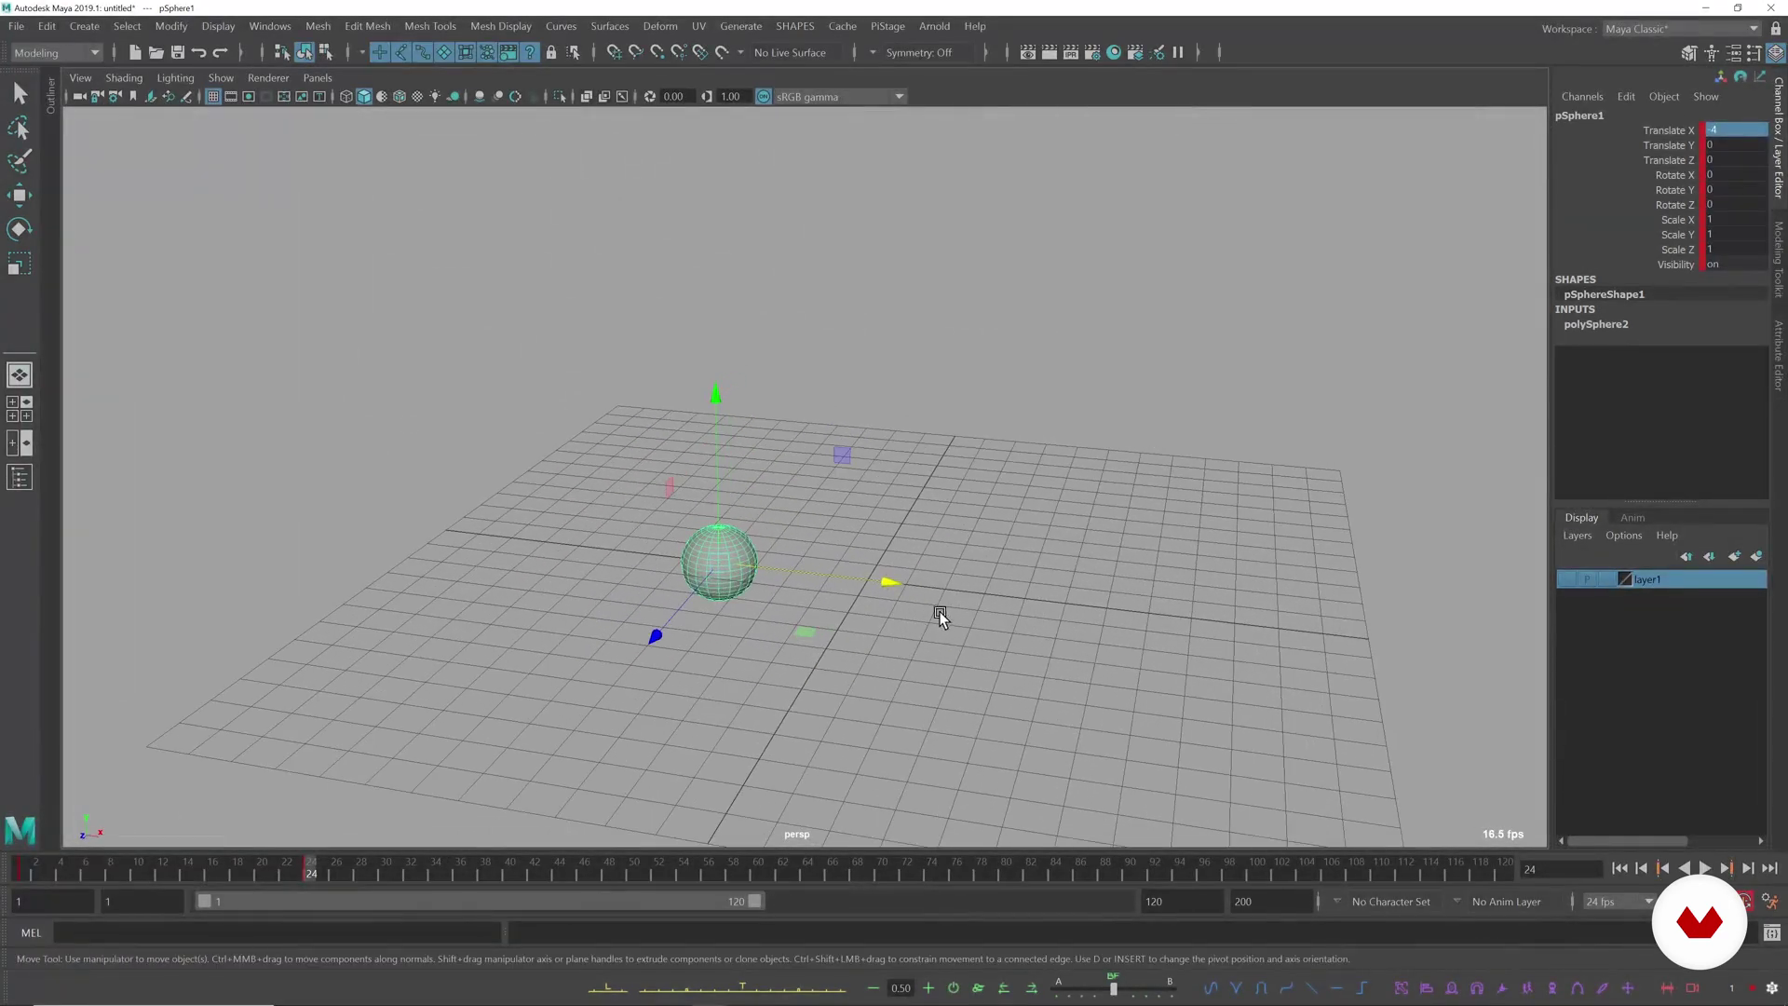
{"action": "mouse_move", "coordinate": [85, 855]}
{"action": "left_mouse_down"}
{"action": "mouse_move", "coordinate": [46, 855]}
{"action": "mouse_move", "coordinate": [332, 846]}
{"action": "mouse_move", "coordinate": [28, 855]}
{"action": "mouse_move", "coordinate": [156, 861]}
{"action": "left_mouse_up"}
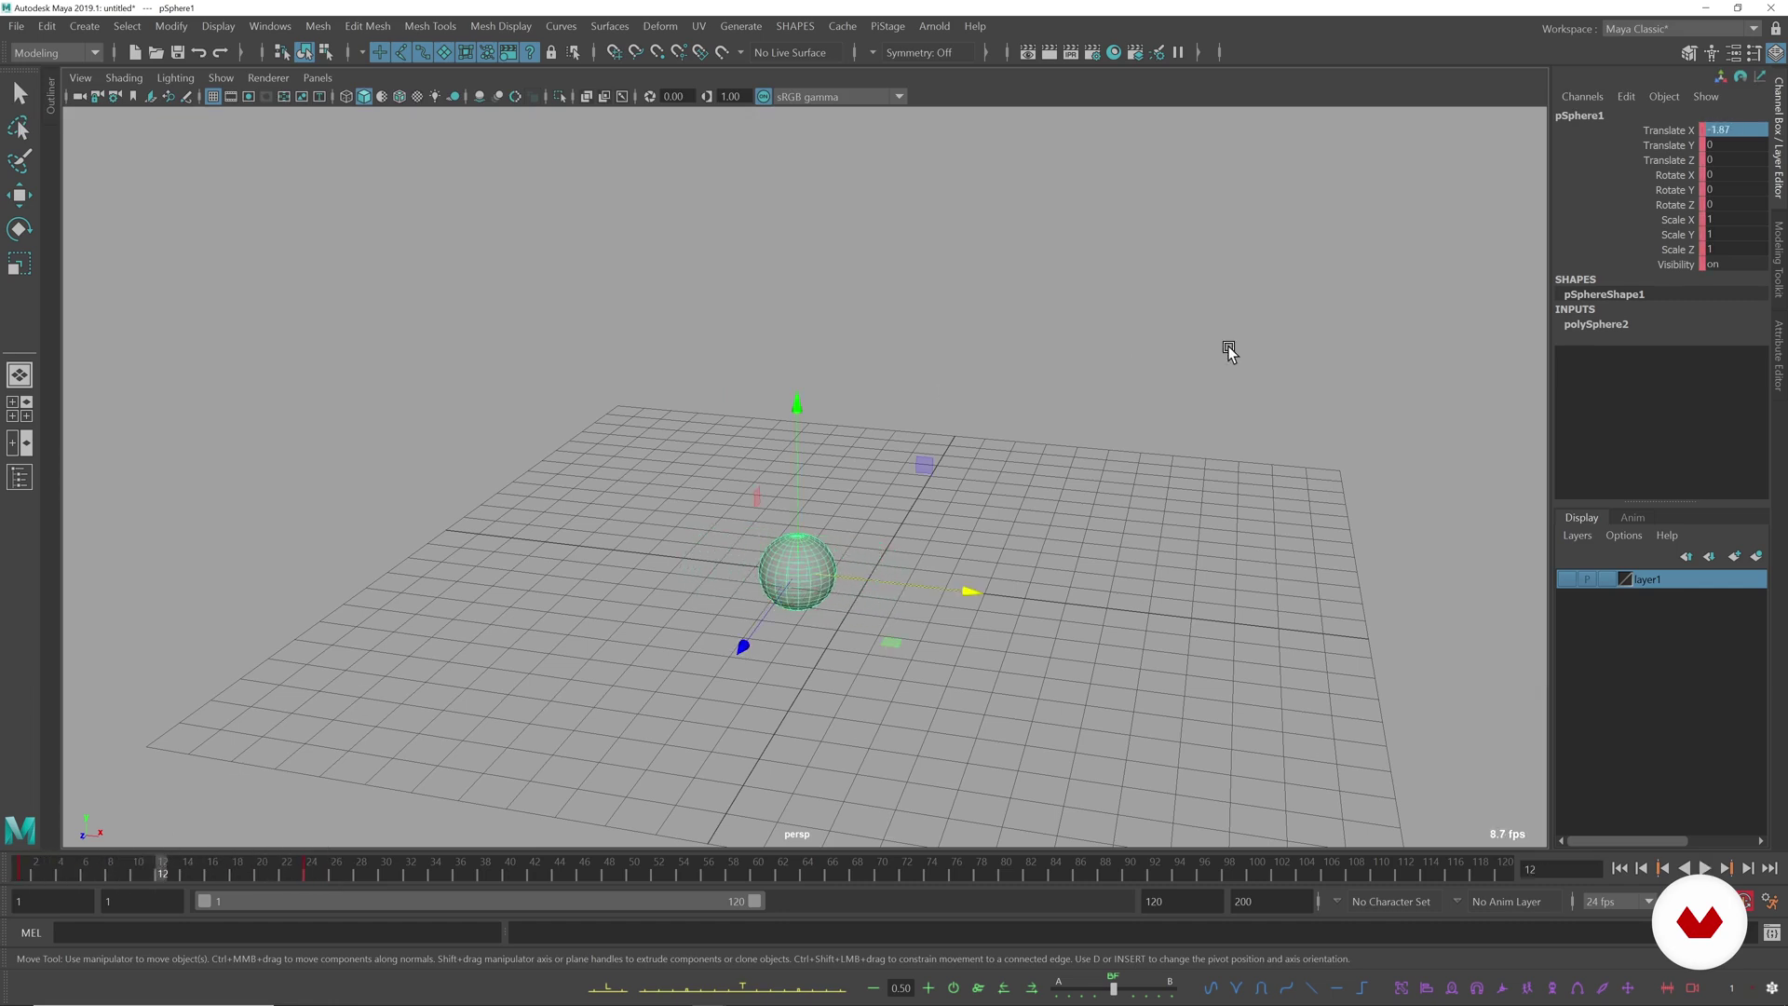
{"action": "key", "text": "q"}
{"action": "key", "text": "period"}
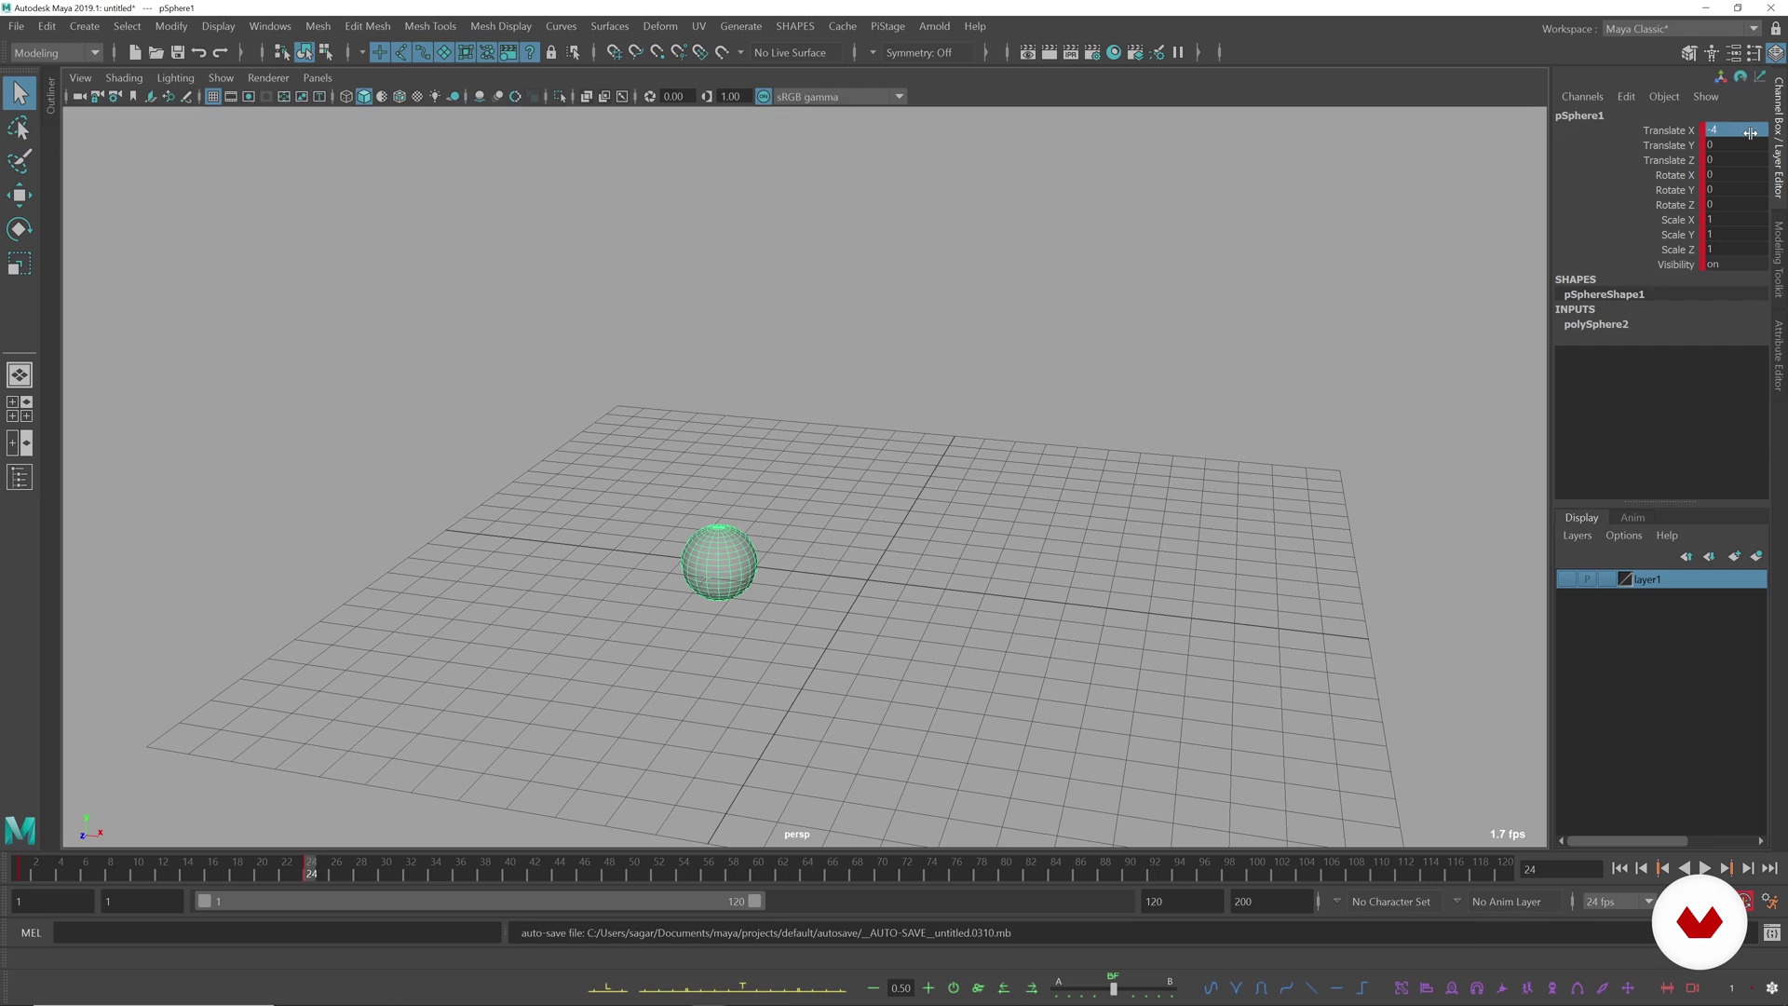
{"action": "key", "text": "comma"}
{"action": "left_click", "coordinate": [159, 861]}
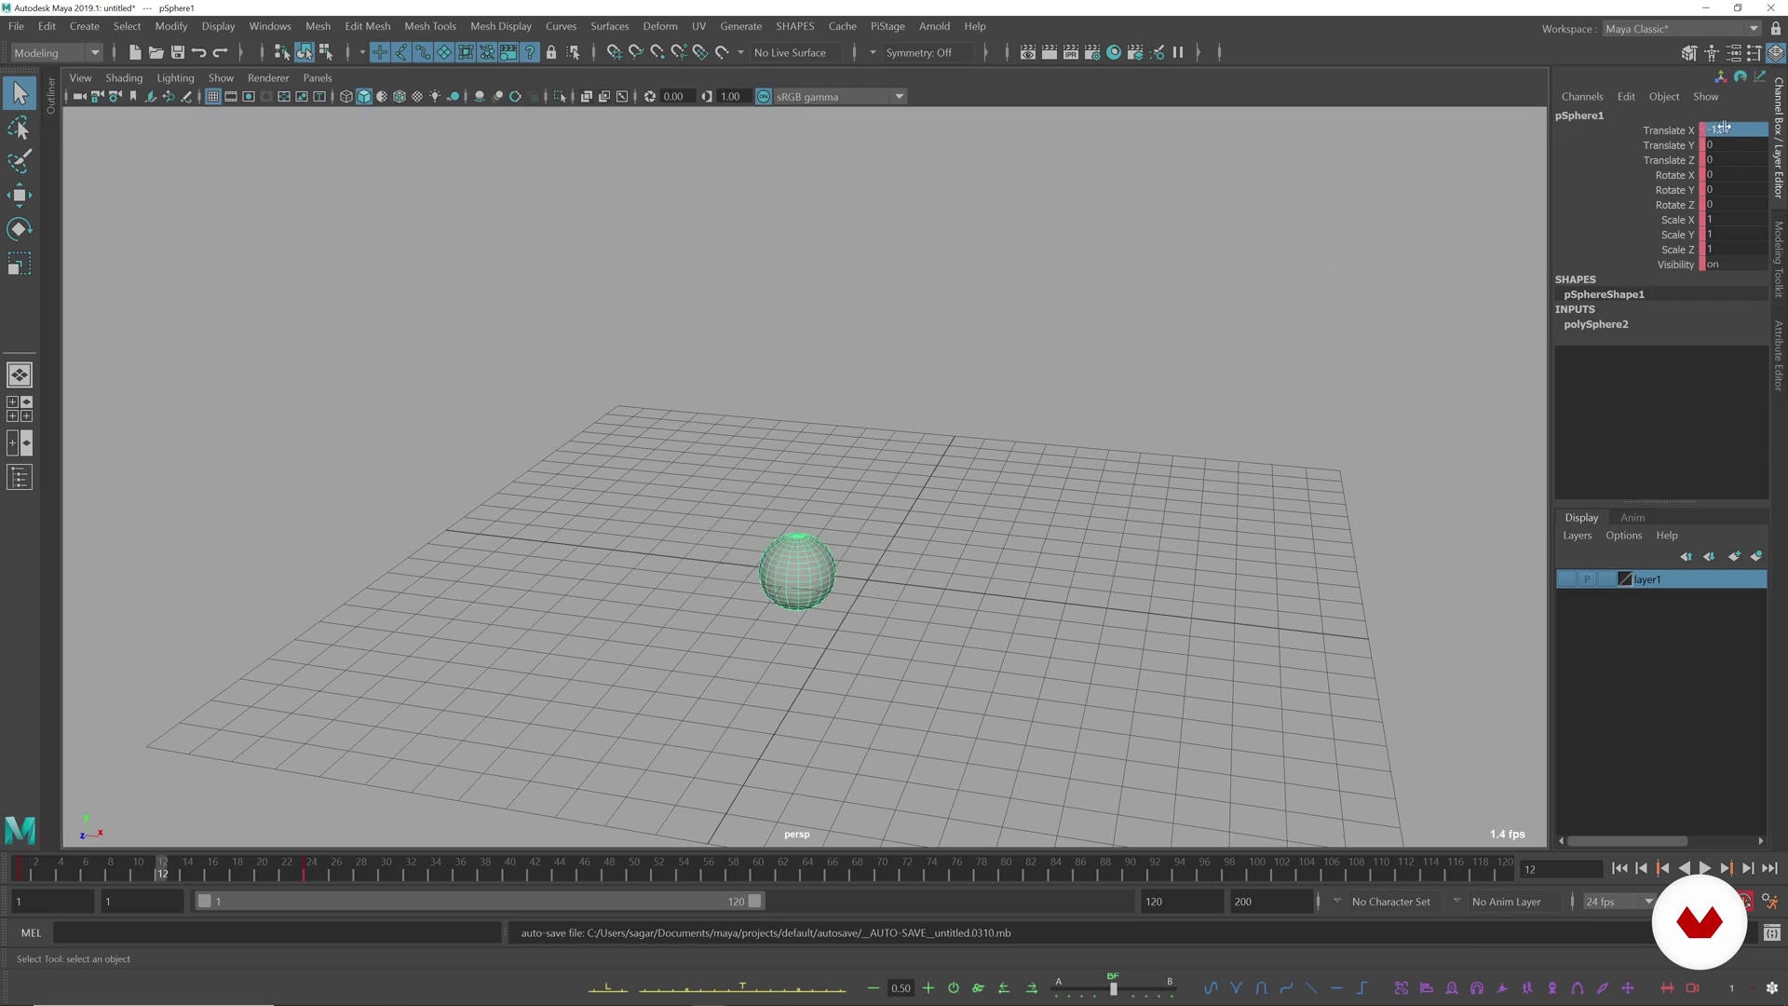
{"action": "key", "text": "period"}
{"action": "left_click", "coordinate": [137, 863]}
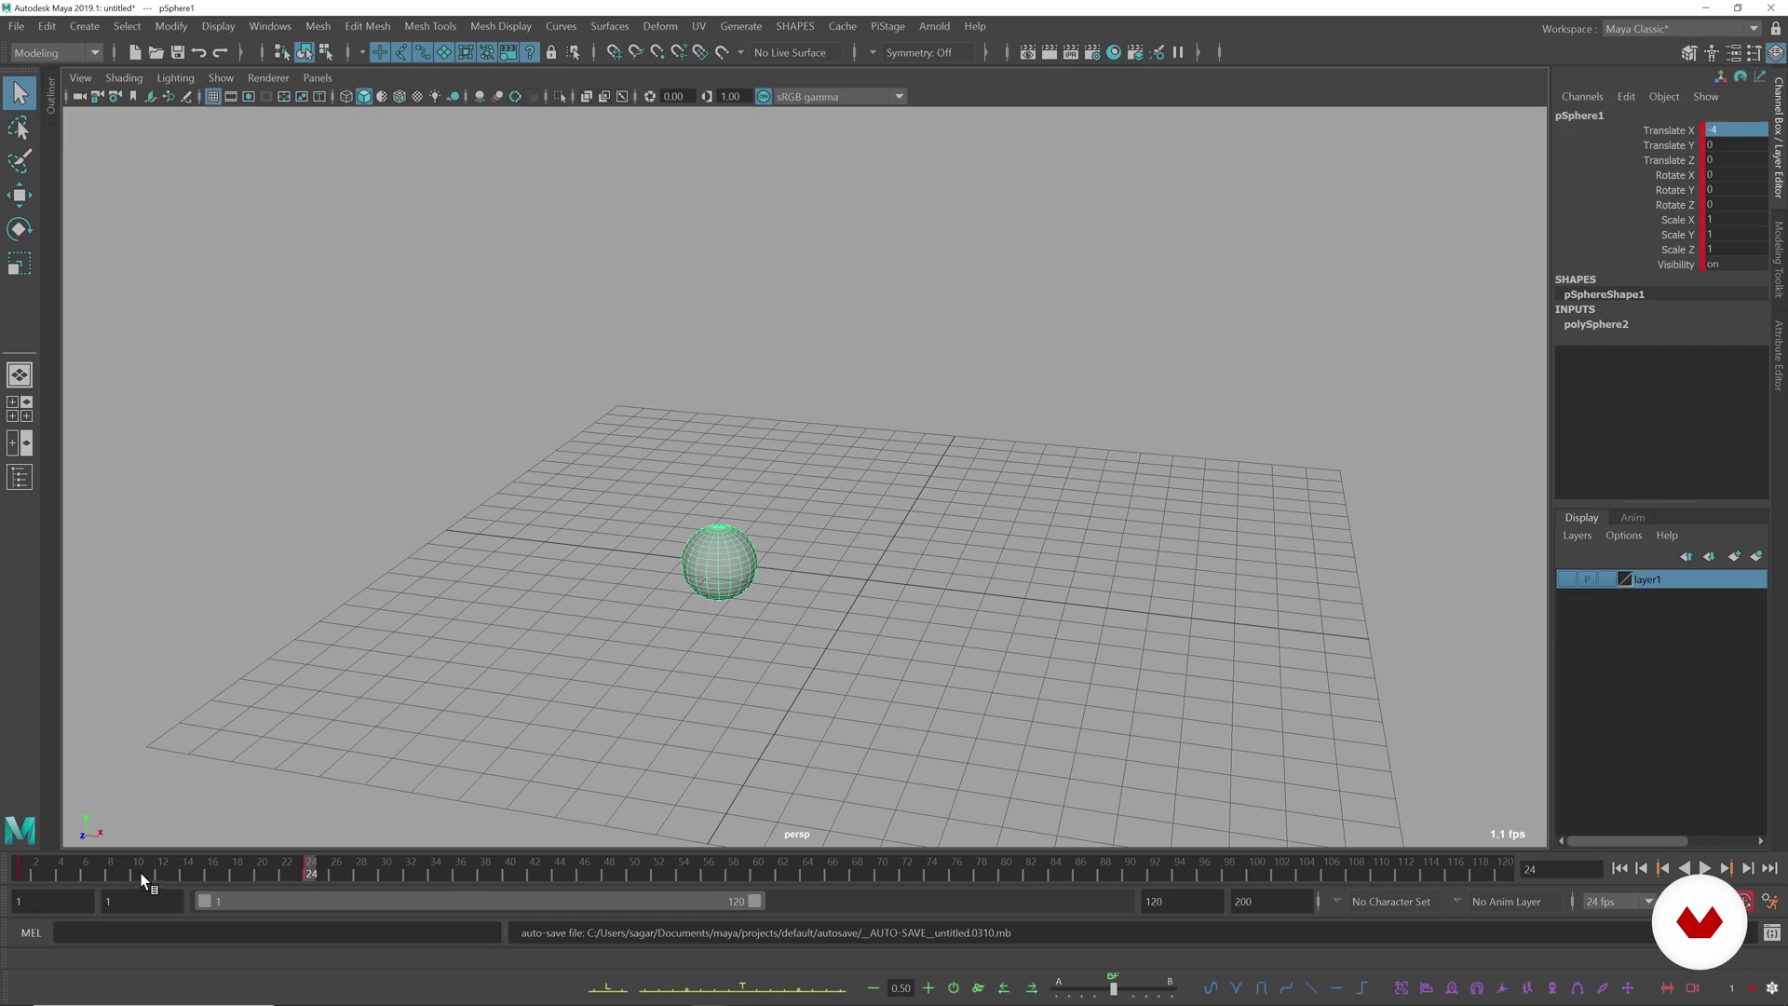
{"action": "key", "text": "alt+period"}
{"action": "key", "text": "alt+period"}
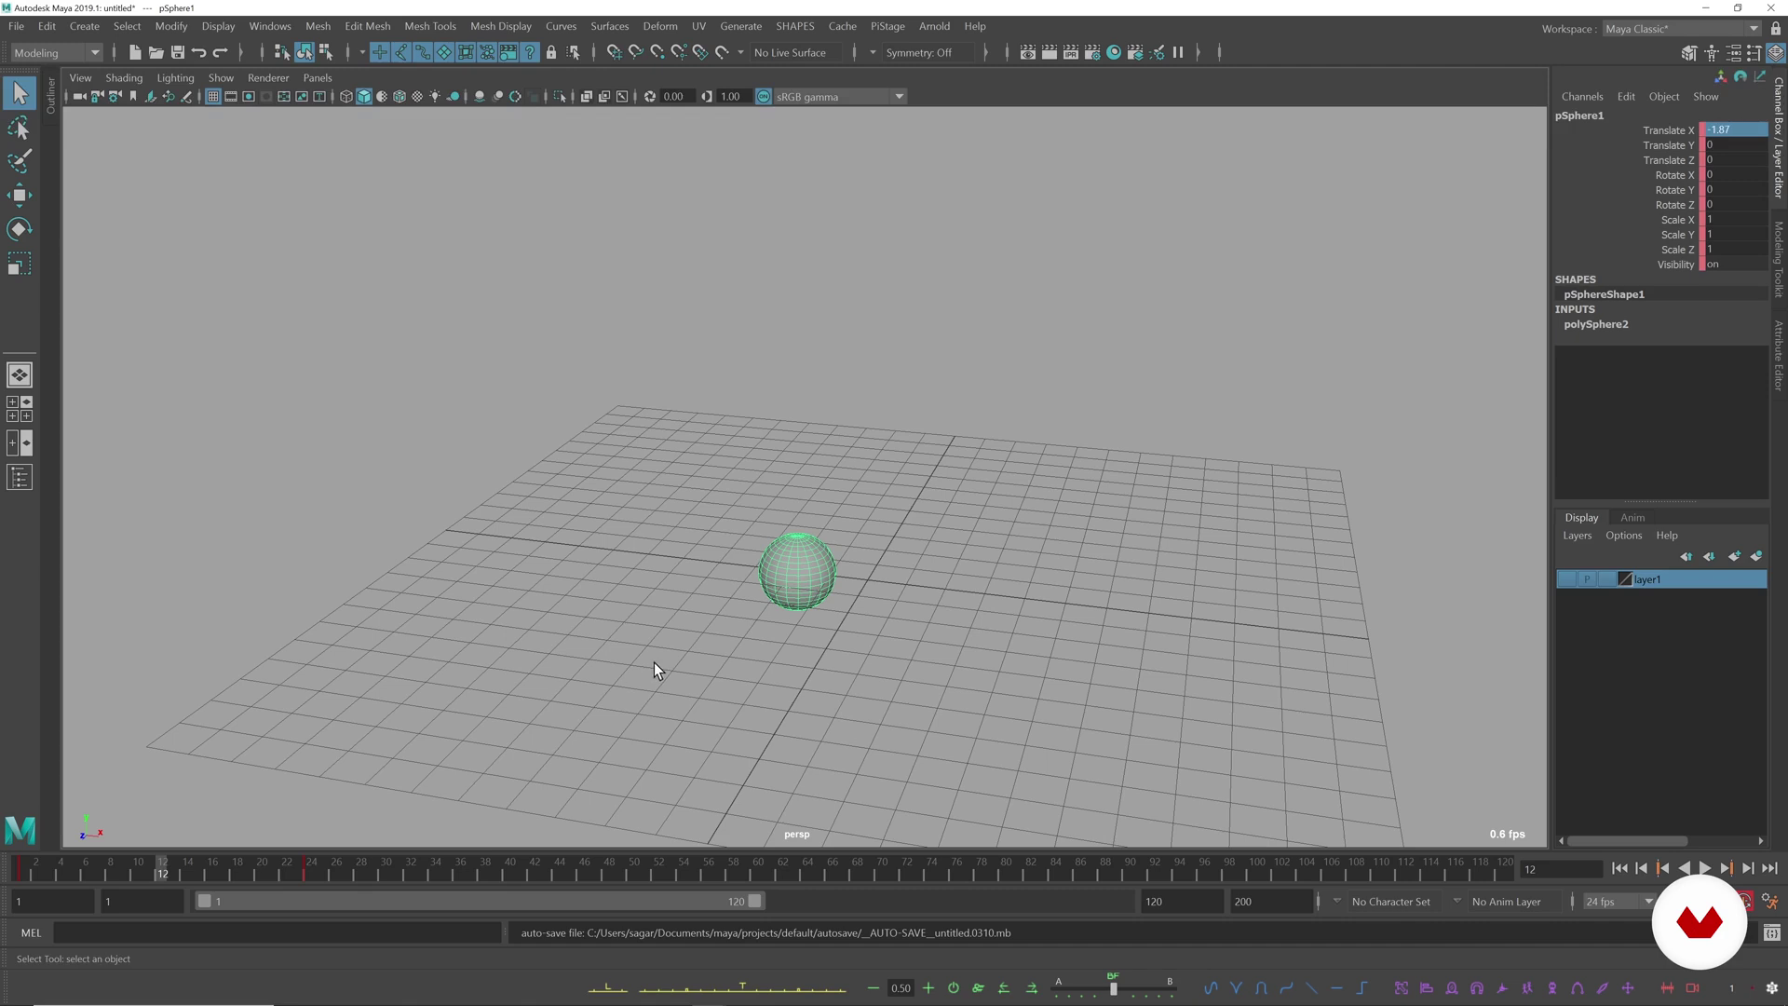
{"action": "left_click_drag", "start_coordinate": [99, 864], "coordinate": [209, 845]}
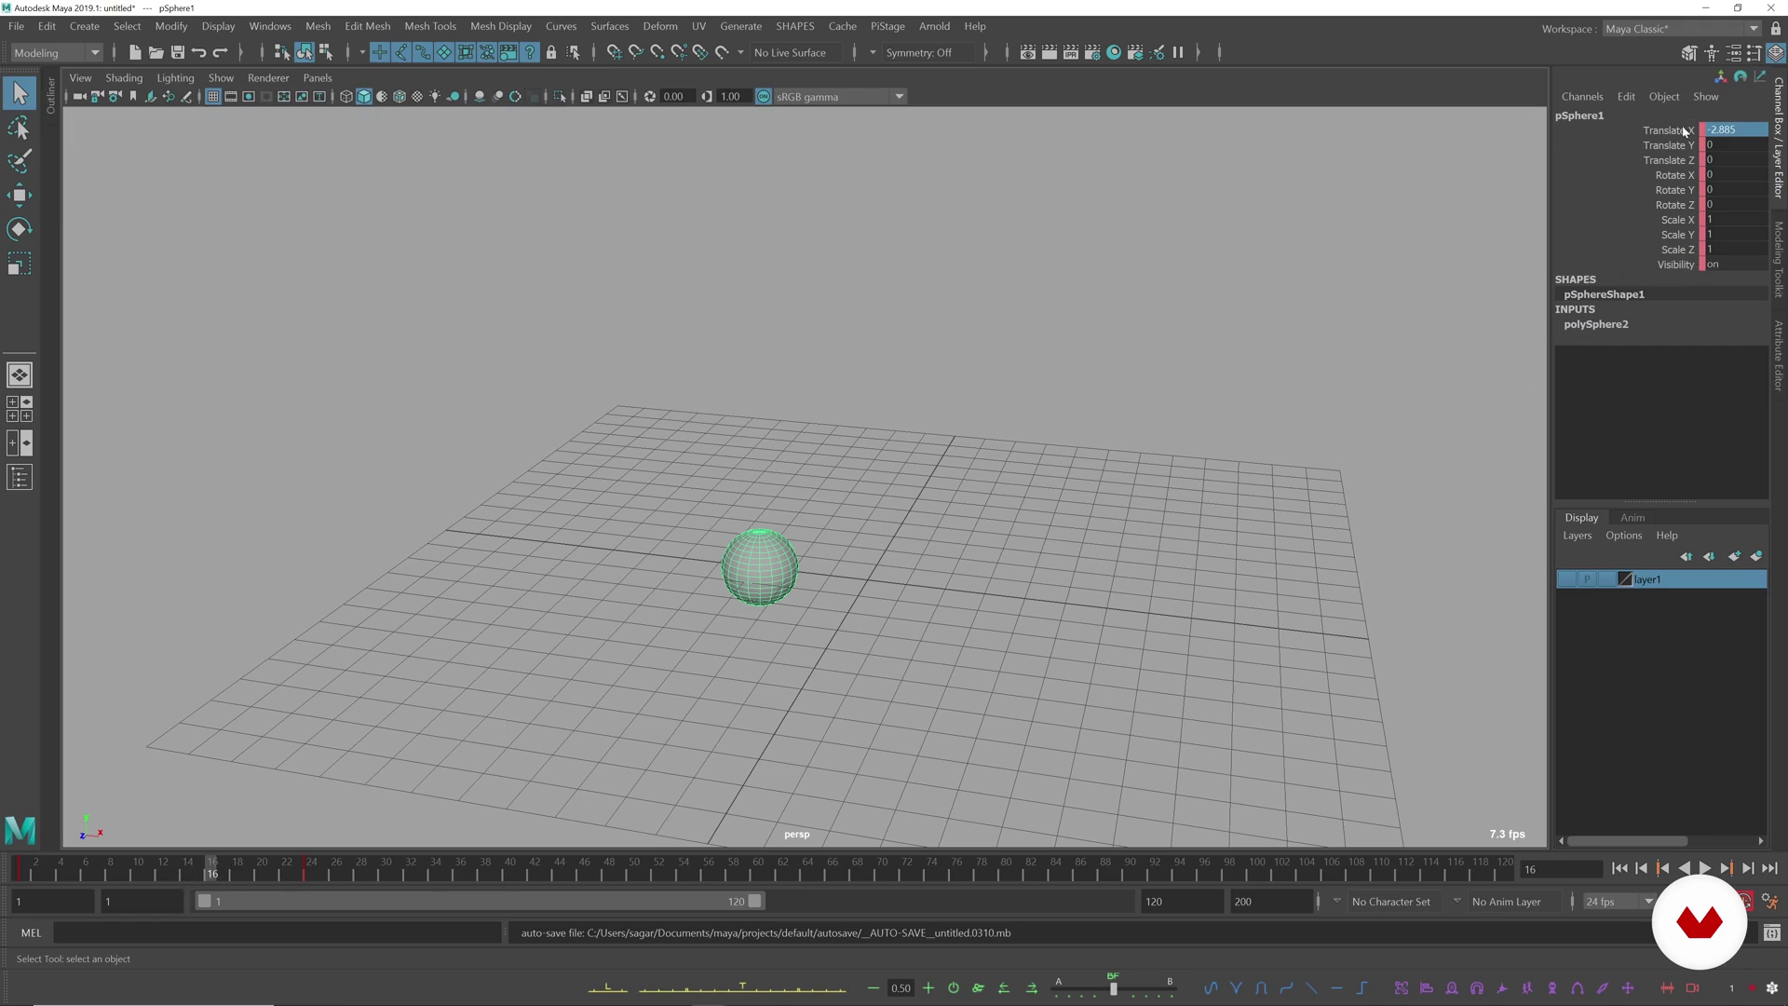
- Set the sphere's Translate Y to 10 at the frame 24 key
{"action": "key", "text": "period"}
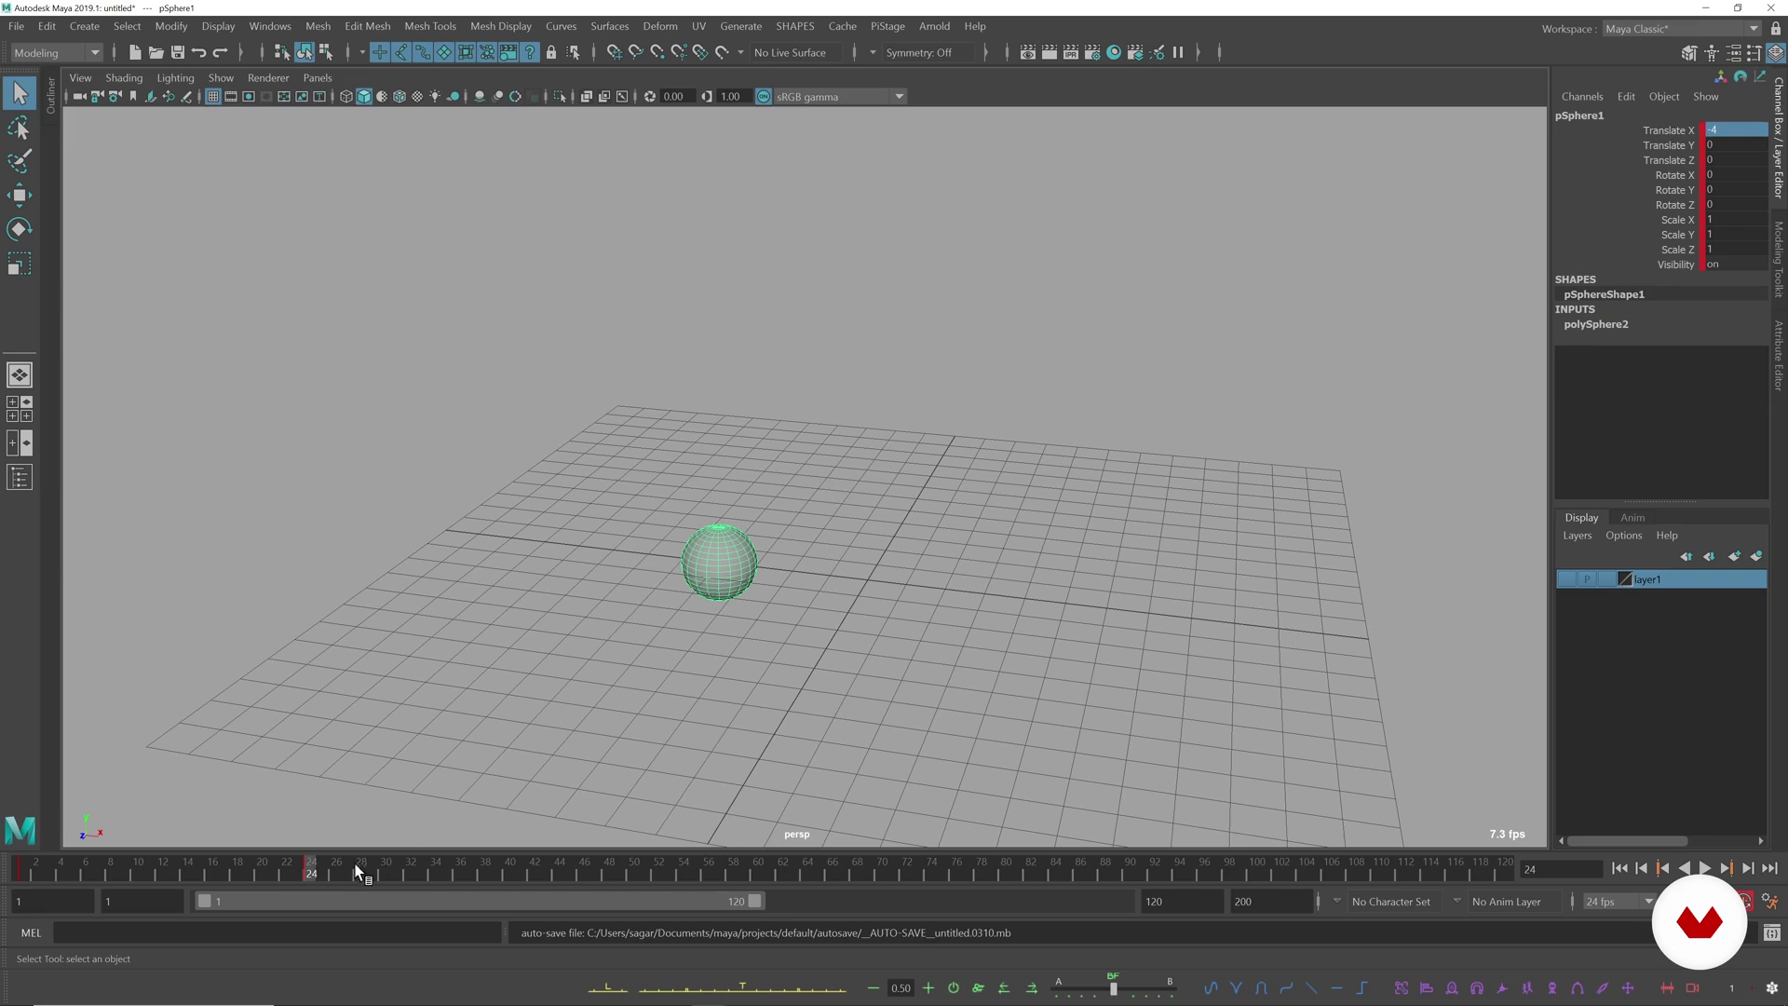
{"action": "double_click", "coordinate": [1735, 146]}
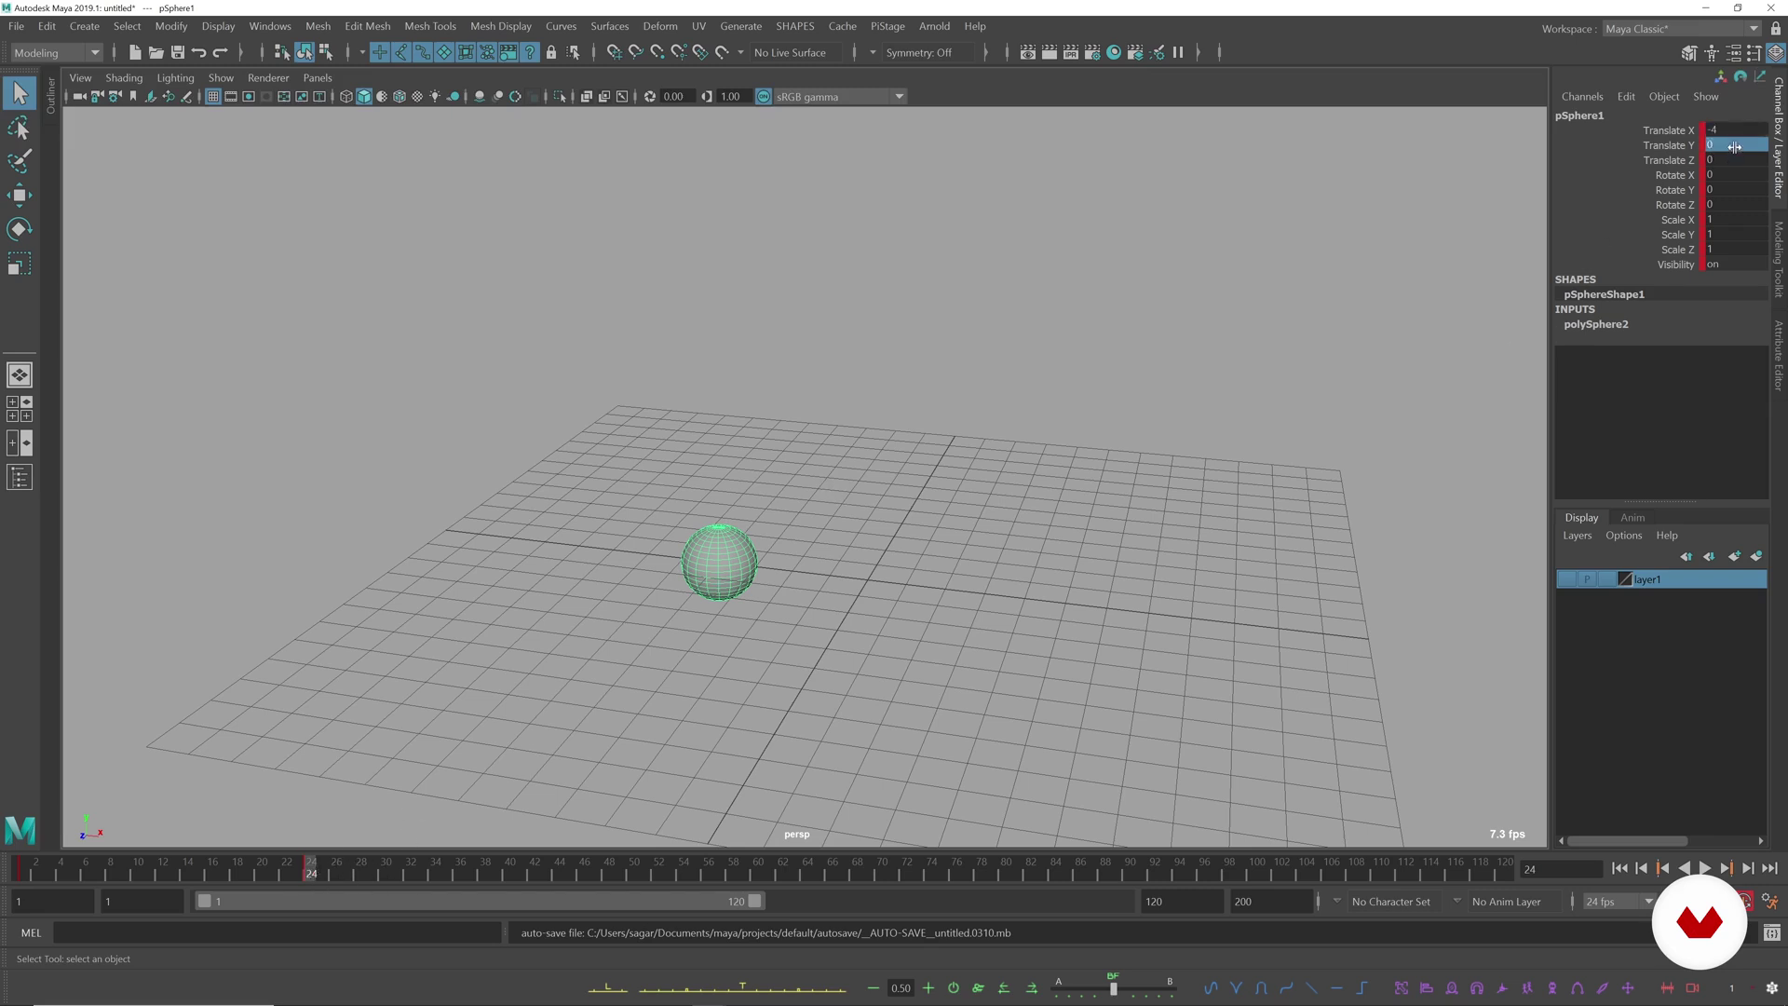
{"action": "type", "text": "10"}
{"action": "key", "text": "Return"}
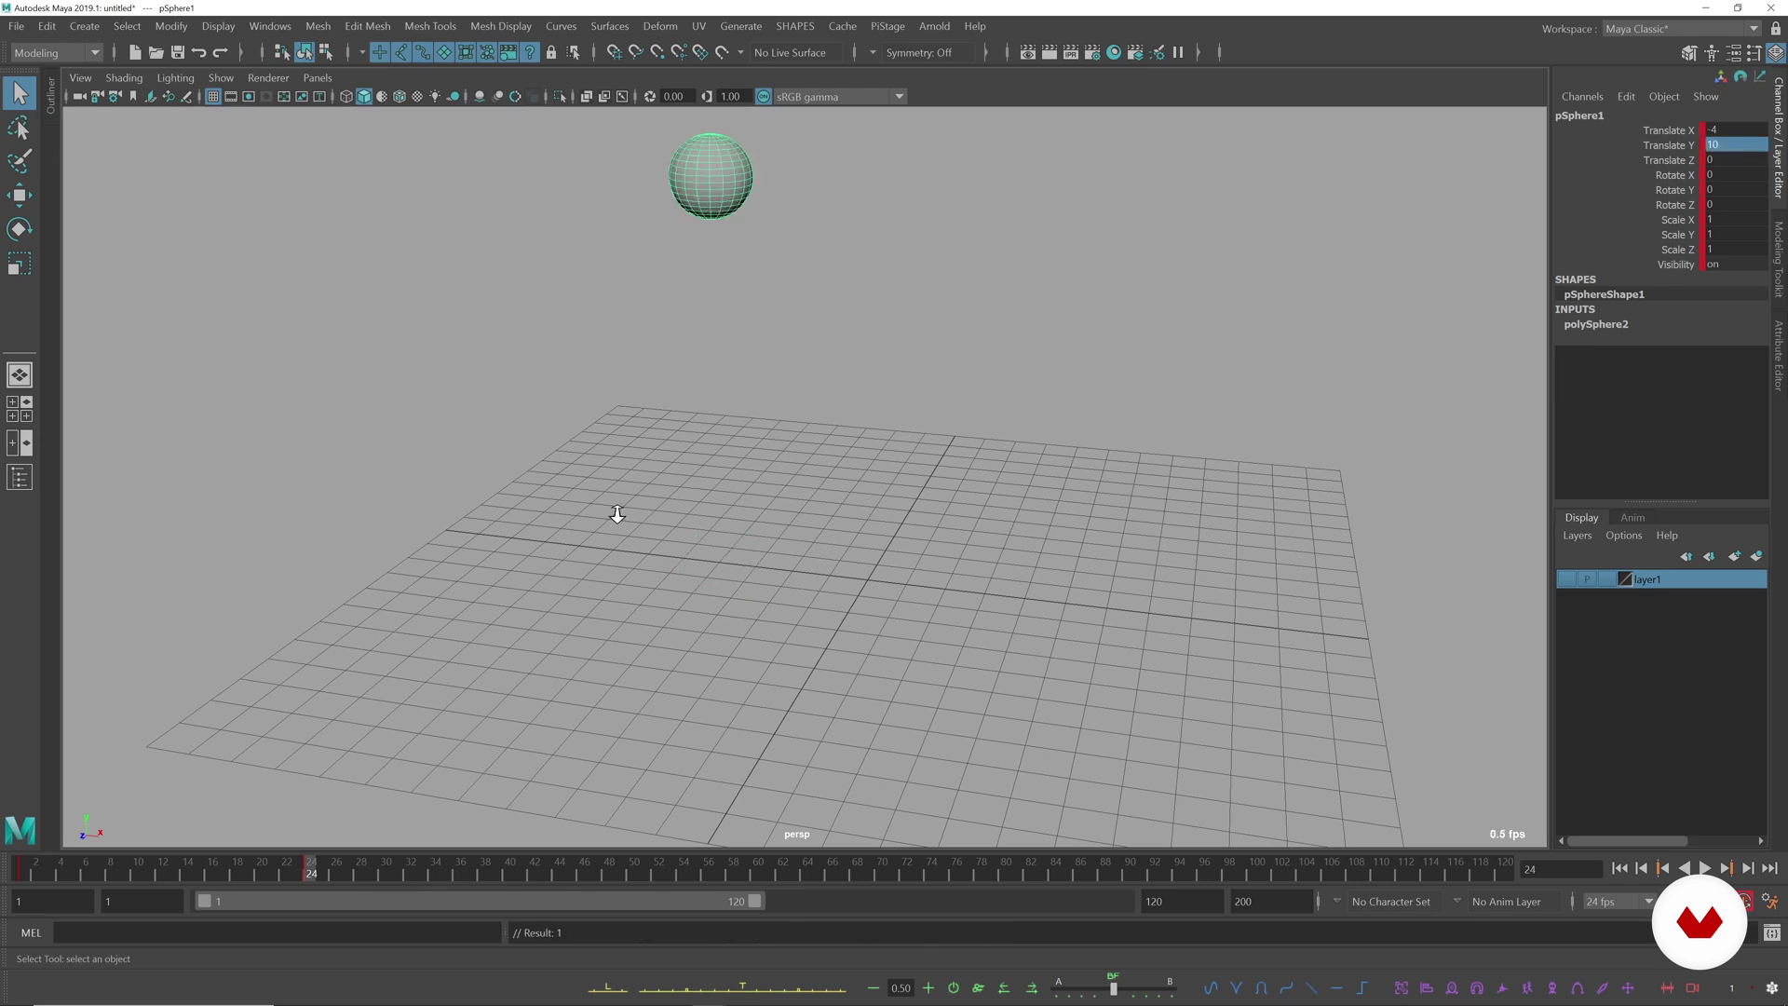
- Play and scrub the animation between frames 1 and 24 to examine the sphere's upward movement
{"action": "scroll", "coordinate": [618, 514], "scroll_direction": "down", "scroll_amount": 4}
{"action": "key", "text": "alt+v"}
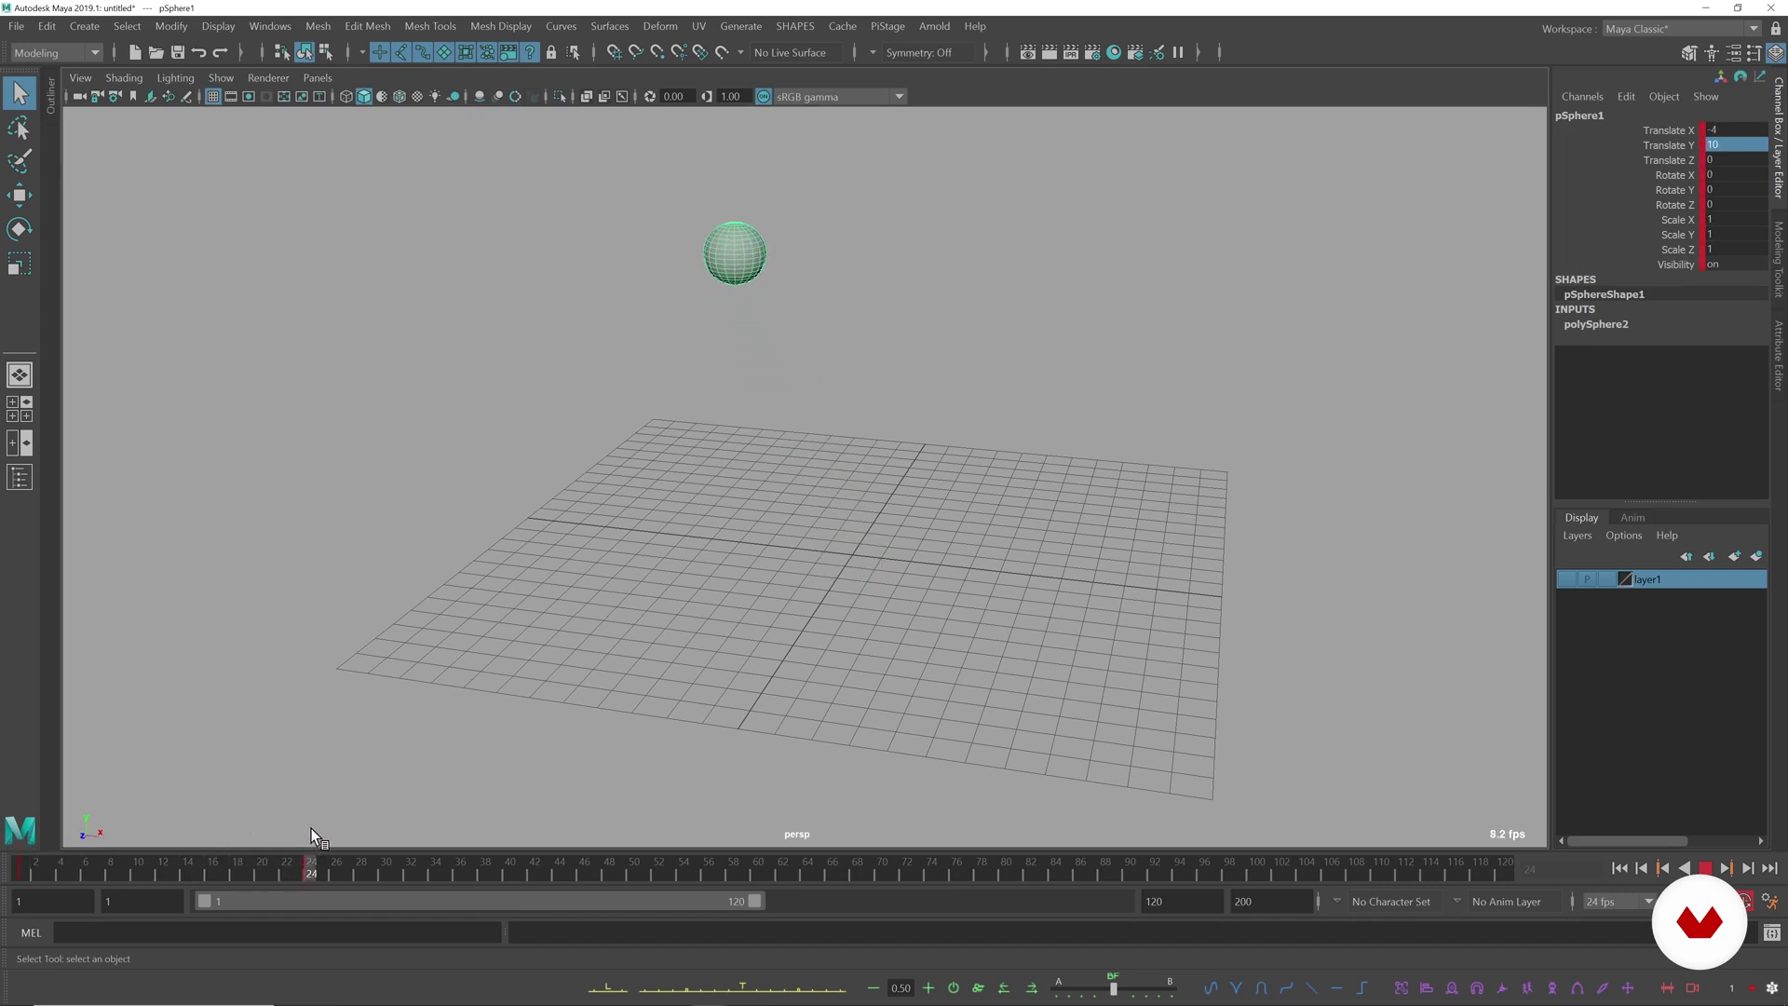
{"action": "left_click_drag", "start_coordinate": [28, 864], "coordinate": [311, 840]}
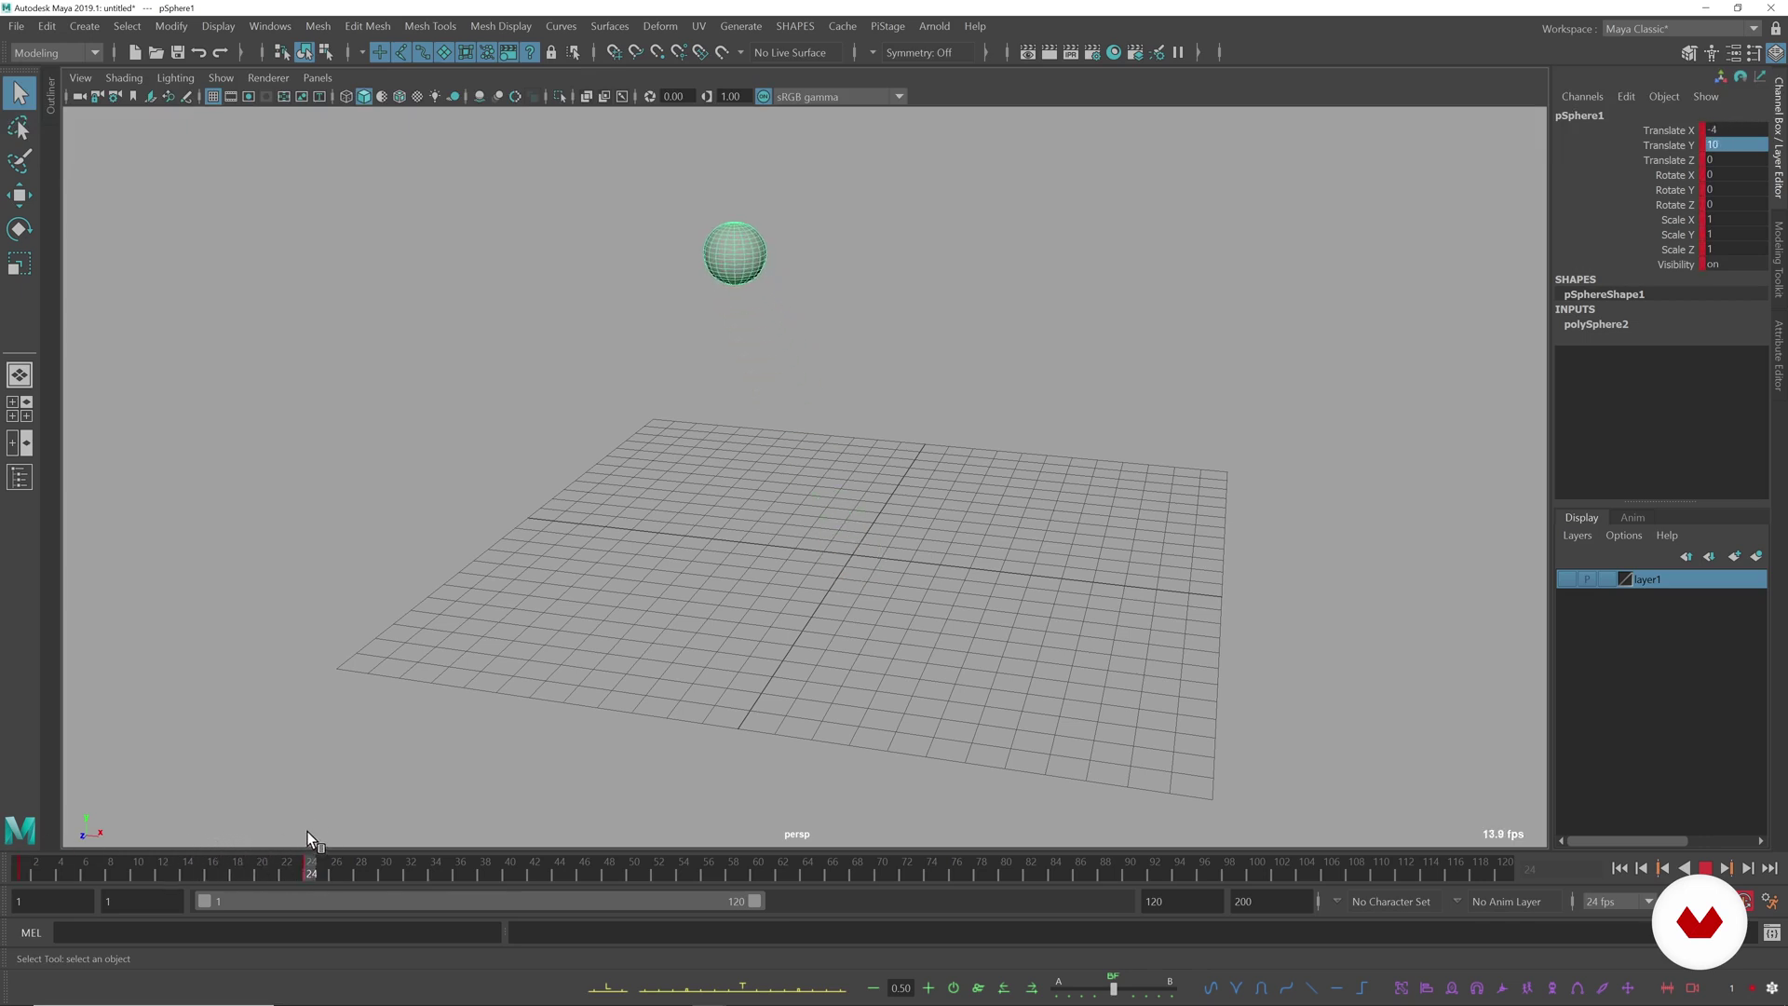
- Set the sphere's Translate Z to 20 at the frame 24 key
{"action": "double_click", "coordinate": [1730, 159]}
{"action": "type", "text": "20"}
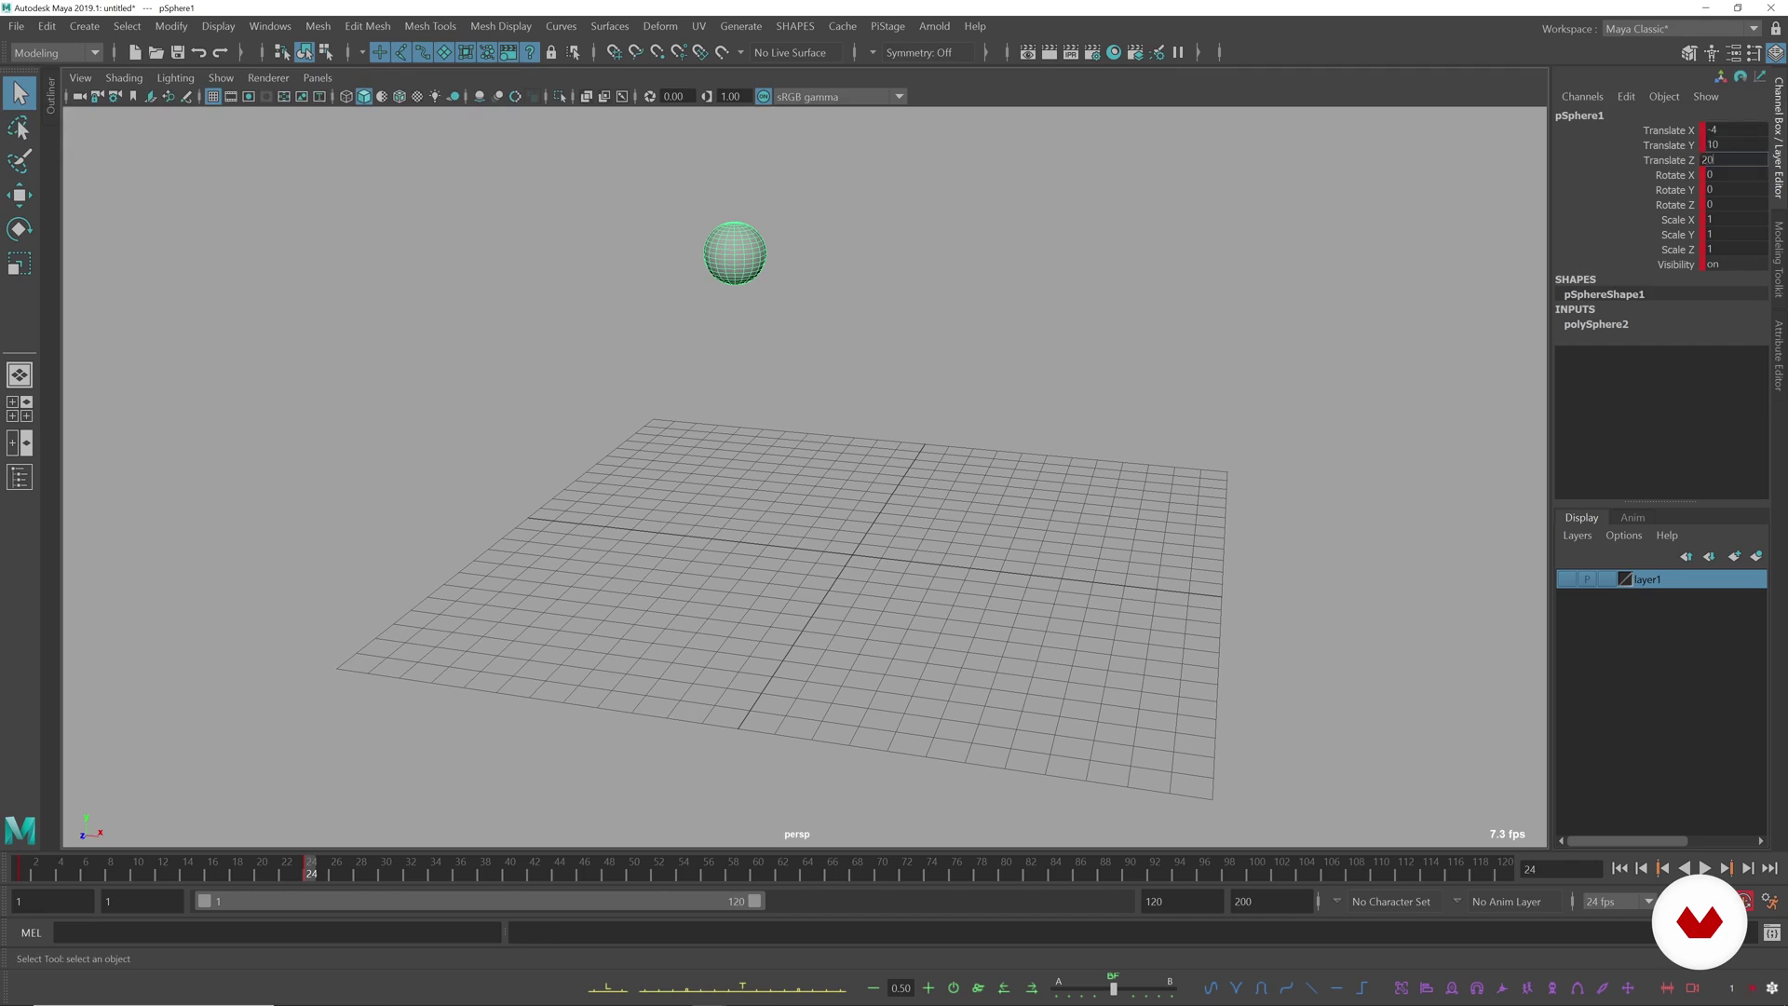
{"action": "key", "text": "Return"}
- Scrub from the start of the animation to frame 24 while viewing the sphere's diagonal path from another angle
{"action": "left_click_drag", "start_coordinate": [879, 566], "coordinate": [735, 559], "text": "alt"}
{"action": "left_click", "coordinate": [75, 870]}
{"action": "left_click_drag", "start_coordinate": [76, 870], "coordinate": [172, 862]}
{"action": "left_click_drag", "start_coordinate": [401, 642], "coordinate": [489, 644], "text": "alt"}
{"action": "left_click_drag", "start_coordinate": [246, 880], "coordinate": [303, 858]}
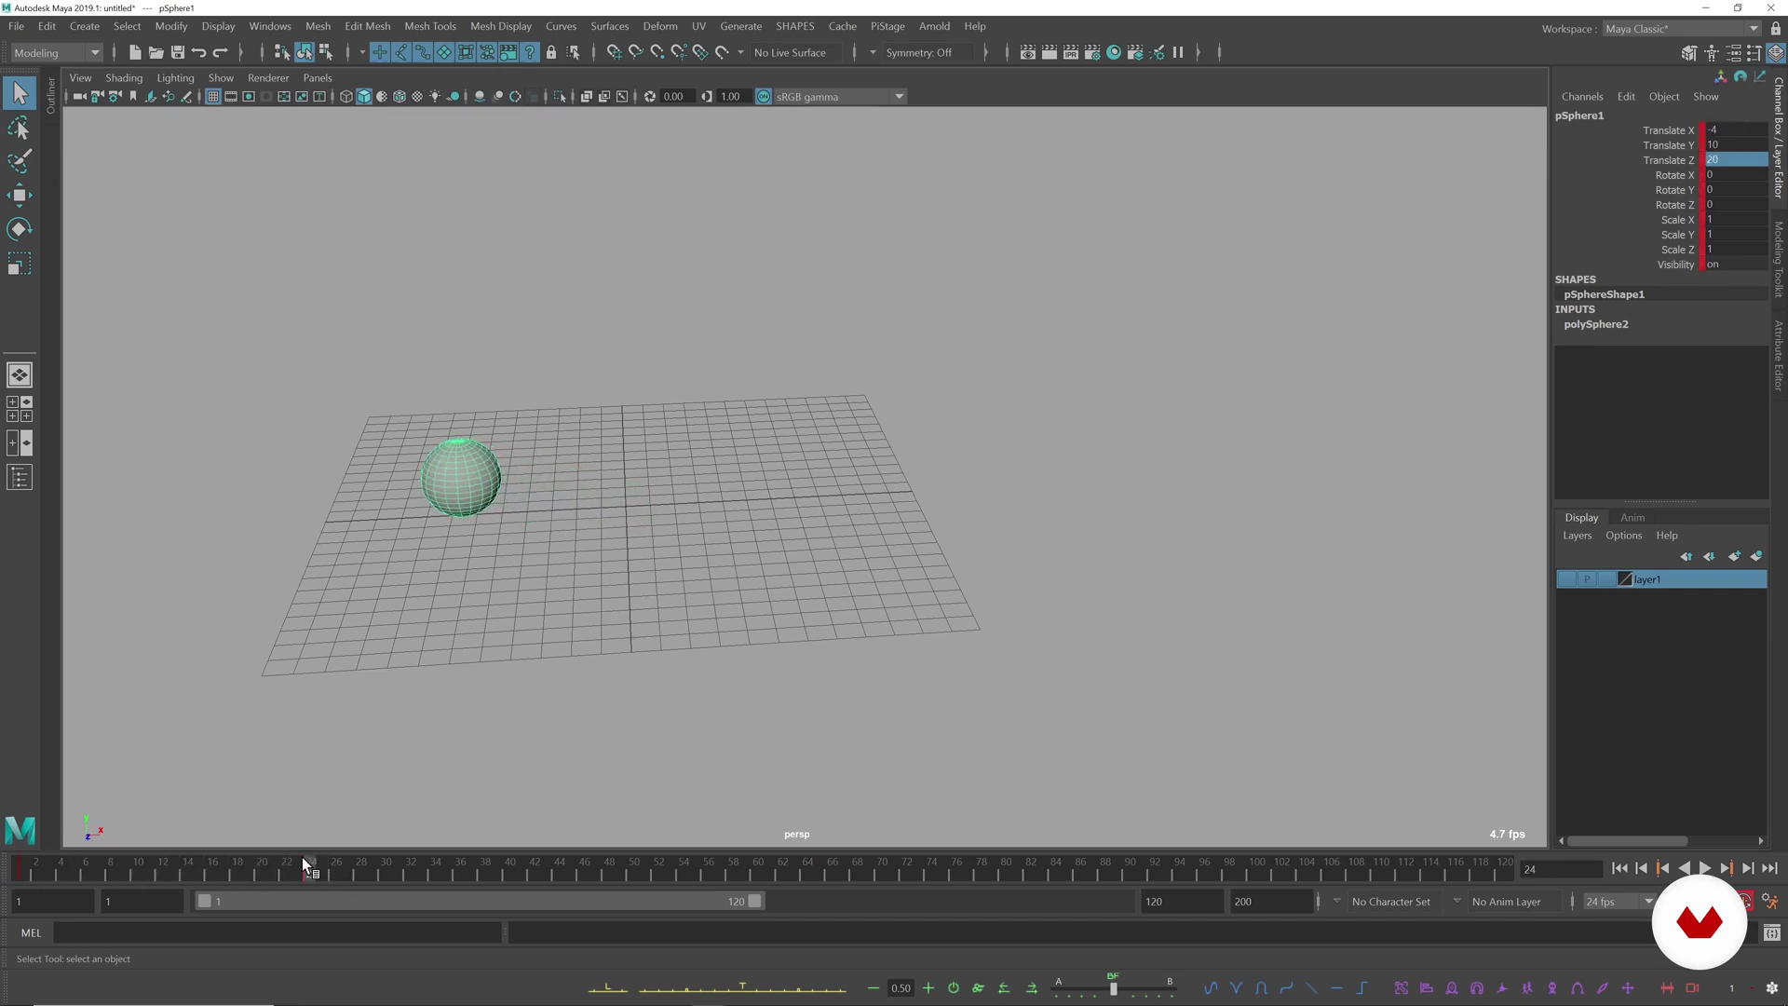
- Reset the sphere's Translate Y and Translate Z together to 0 at frame 24
{"action": "left_click", "coordinate": [1730, 146]}
{"action": "double_click", "coordinate": [1730, 158]}
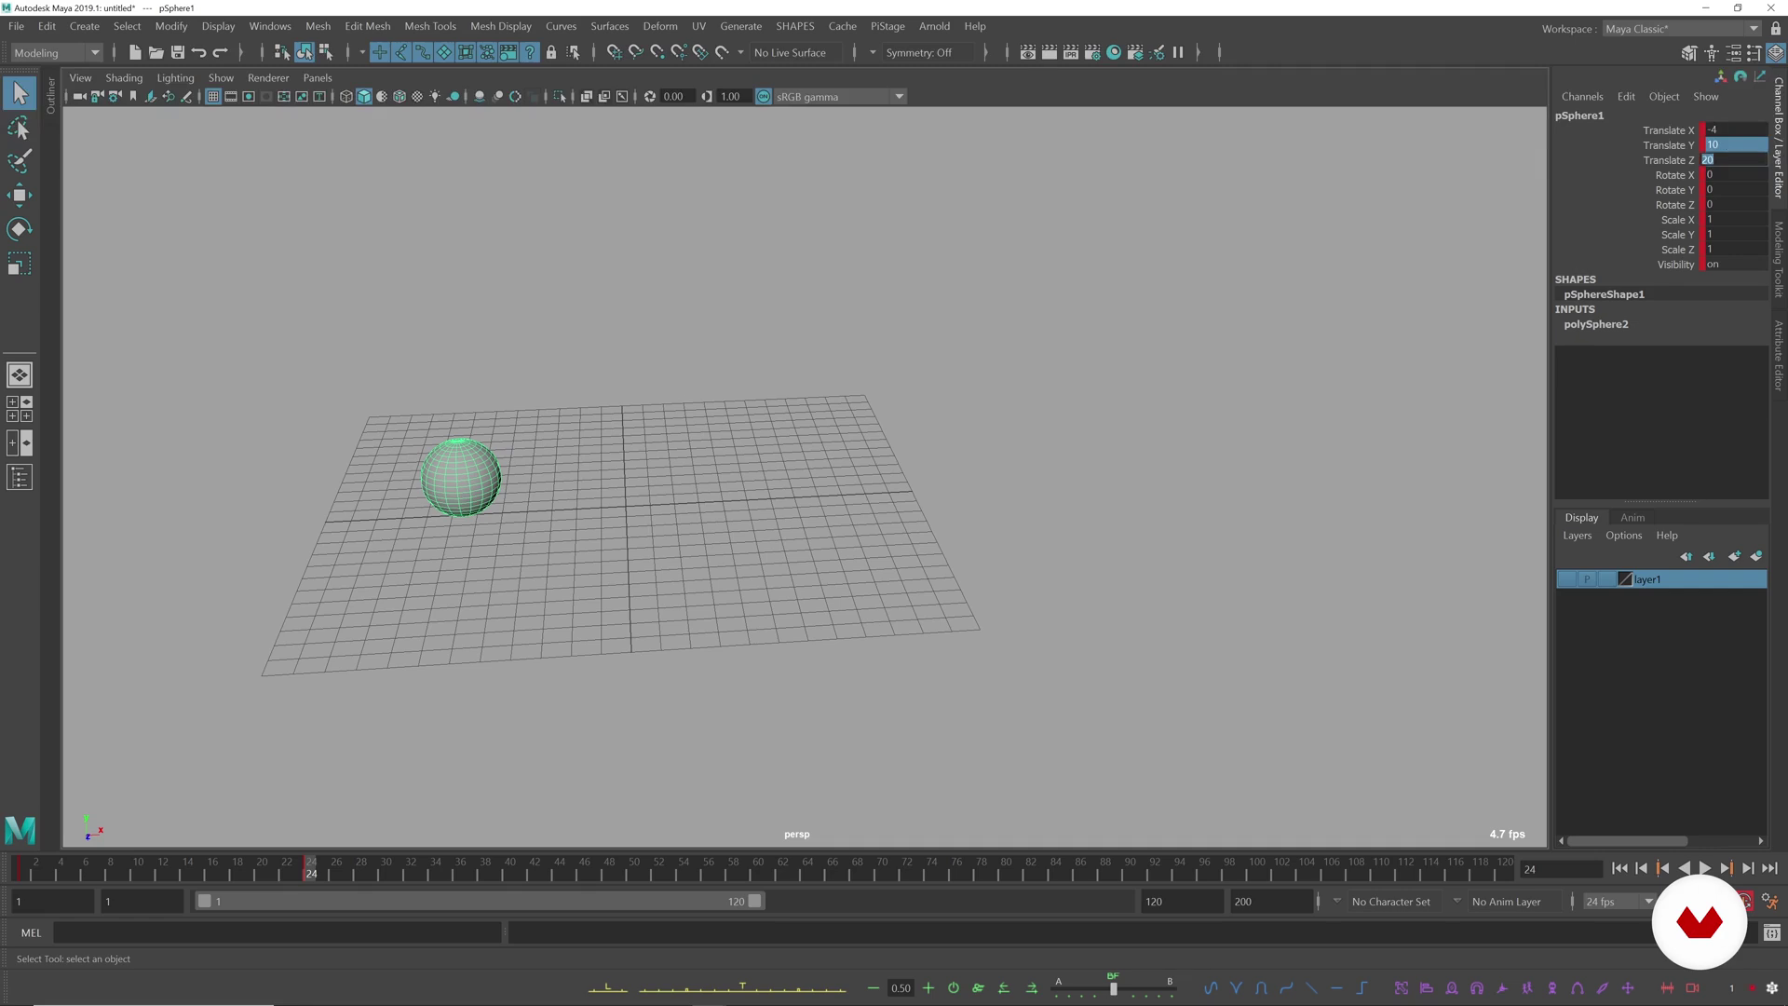
{"action": "type", "text": "0"}
{"action": "key", "text": "Return"}
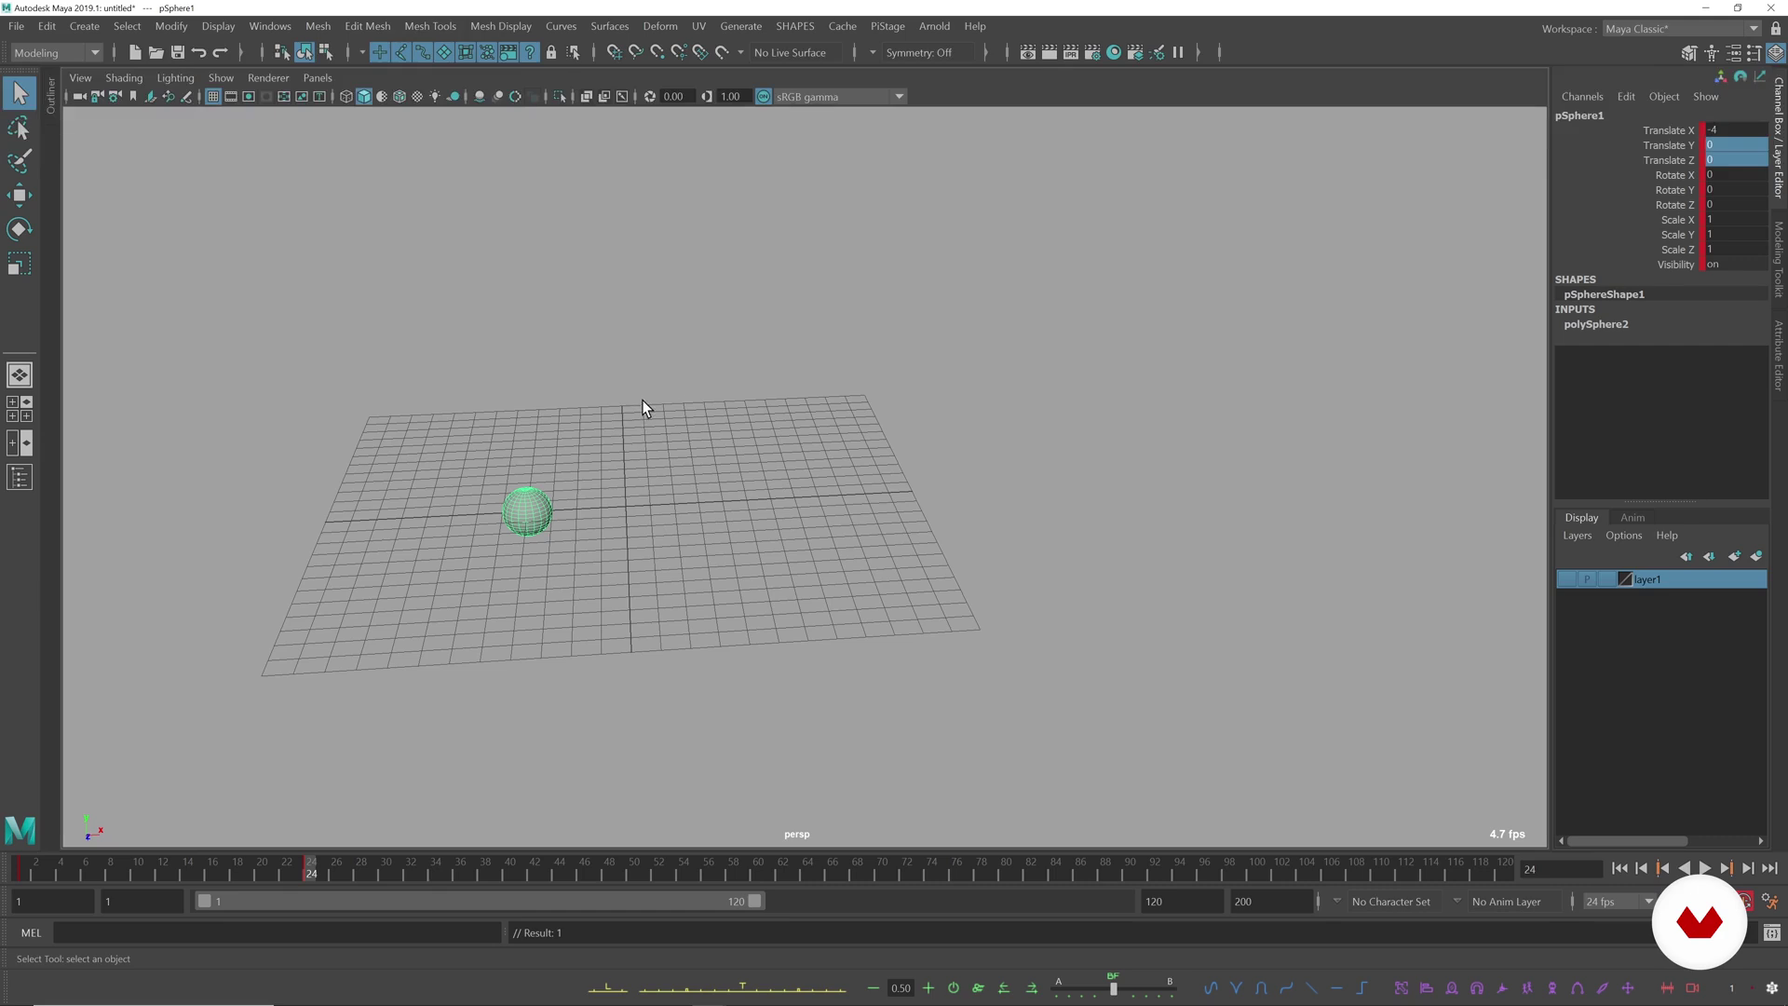
- Lock the sphere's Translate Y and Translate Z channels and unlock them again
{"action": "left_click_drag", "start_coordinate": [1675, 146], "coordinate": [1686, 165]}
{"action": "right_click", "coordinate": [1686, 163]}
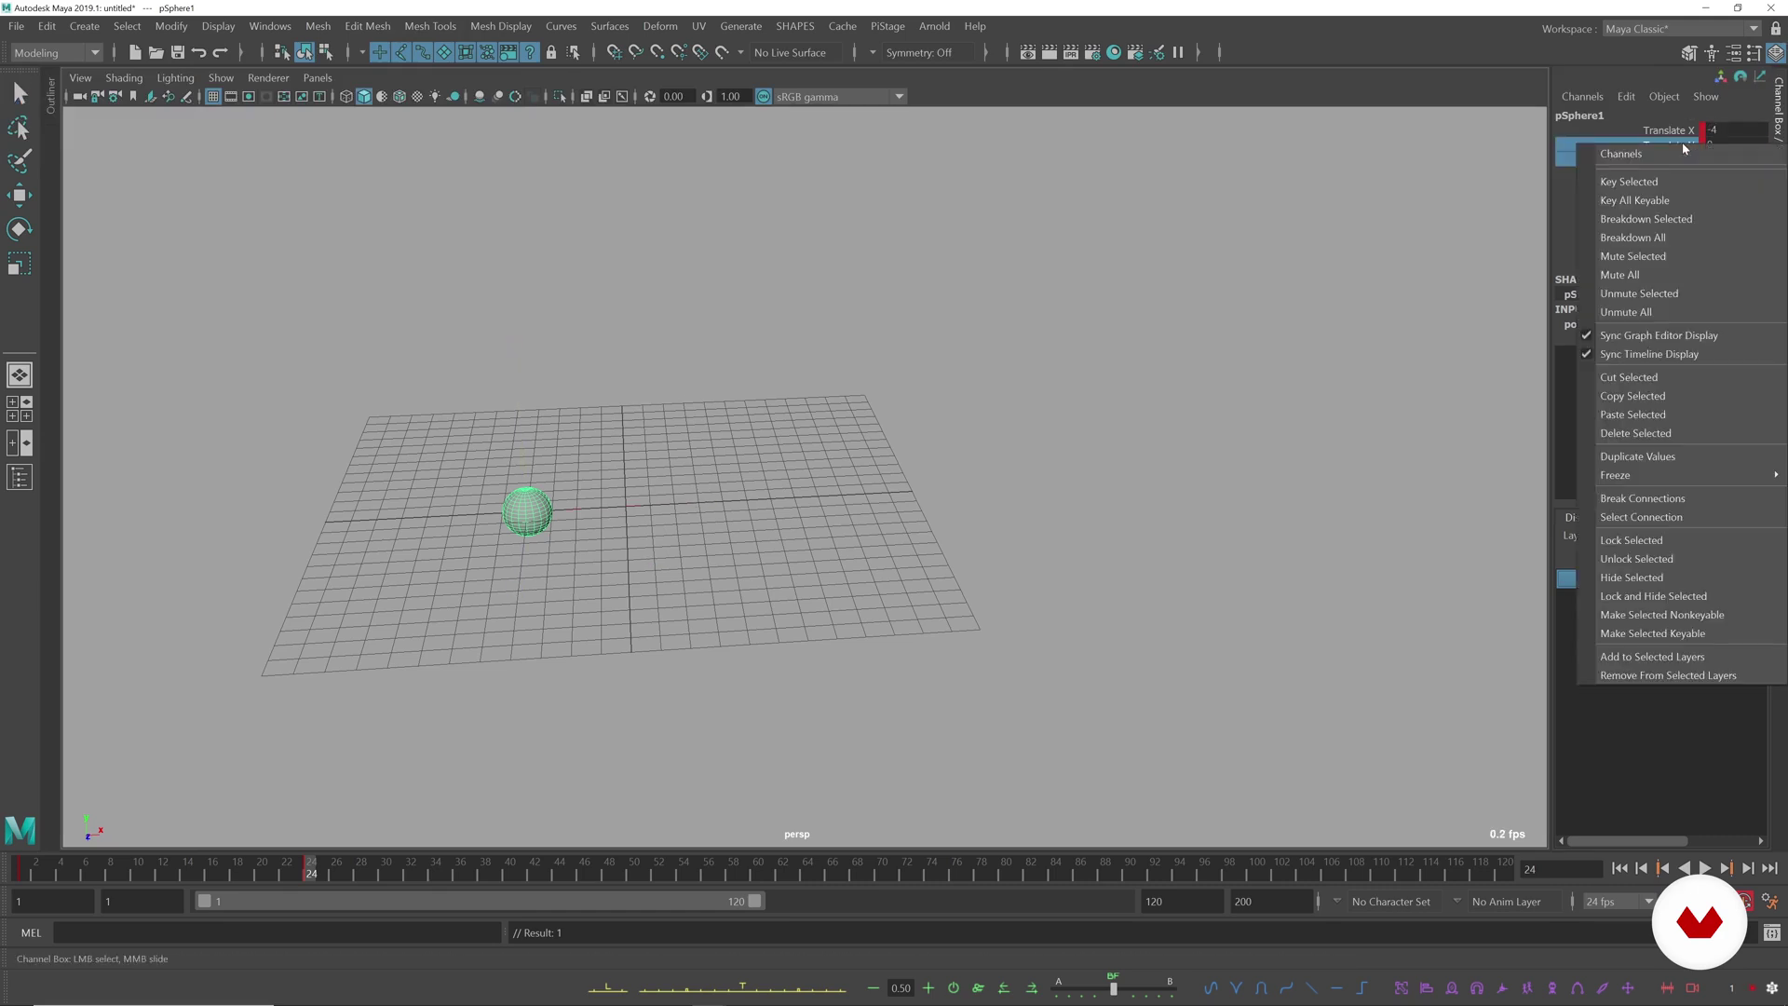
{"action": "left_click", "coordinate": [1743, 539]}
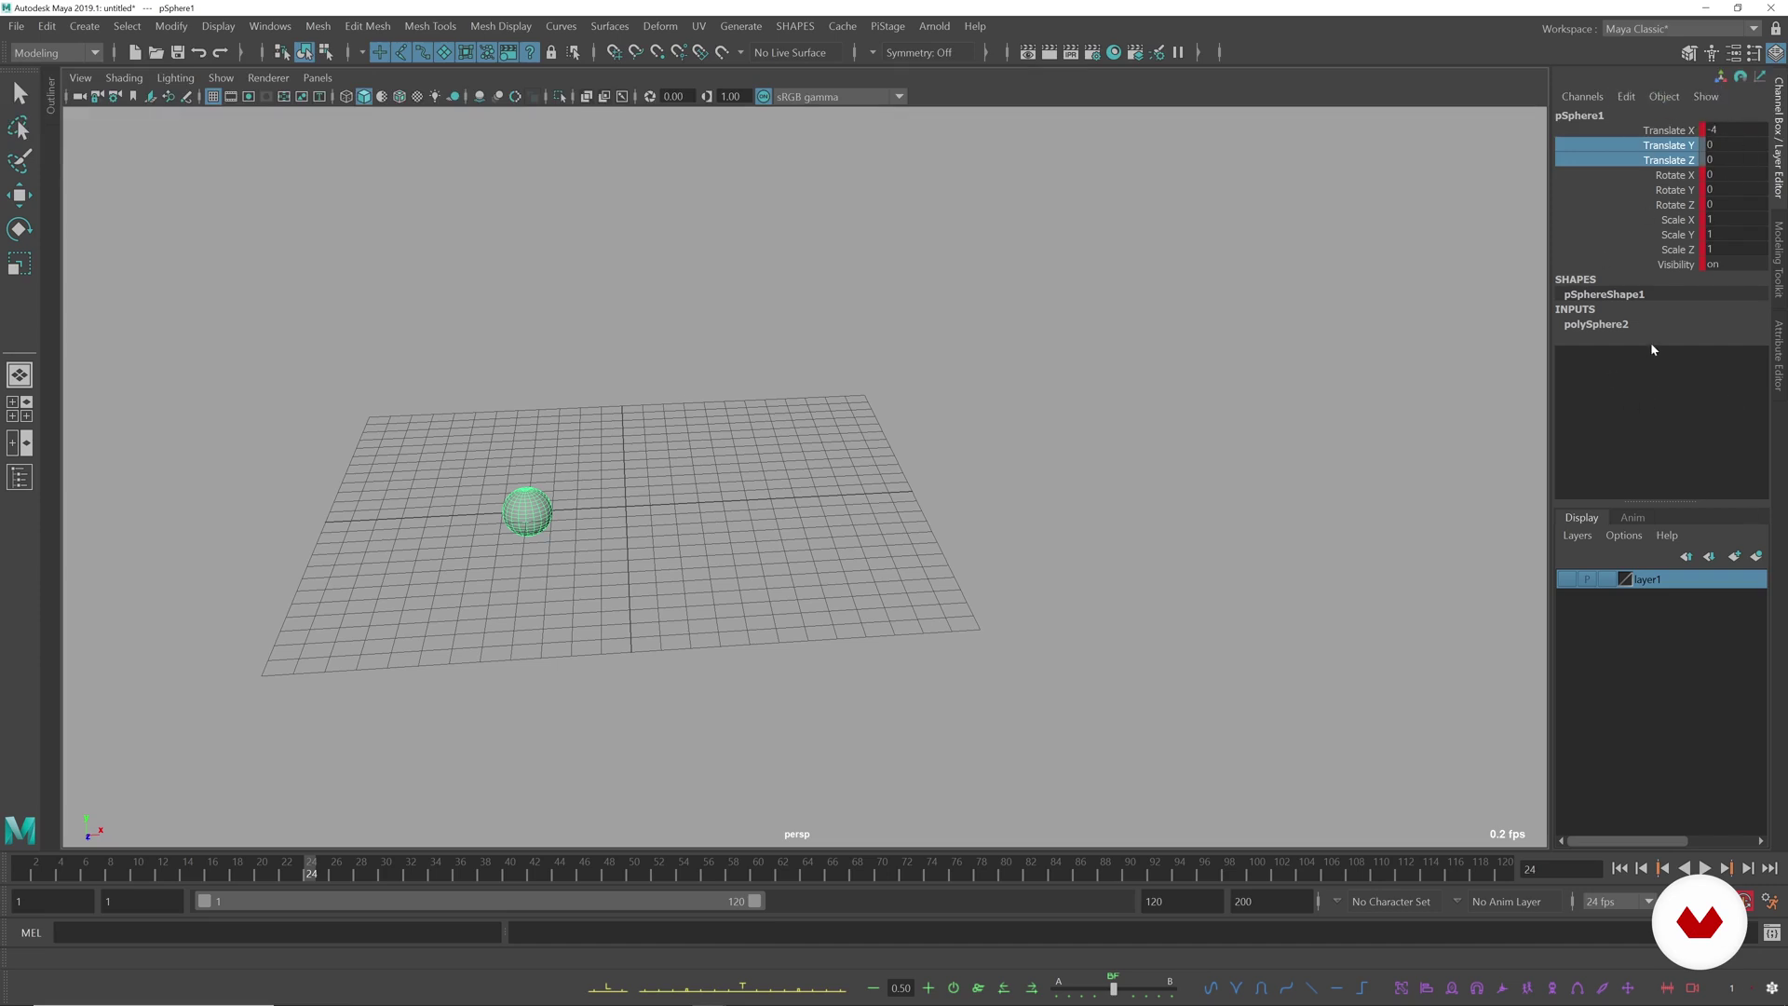
{"action": "right_click", "coordinate": [1687, 144]}
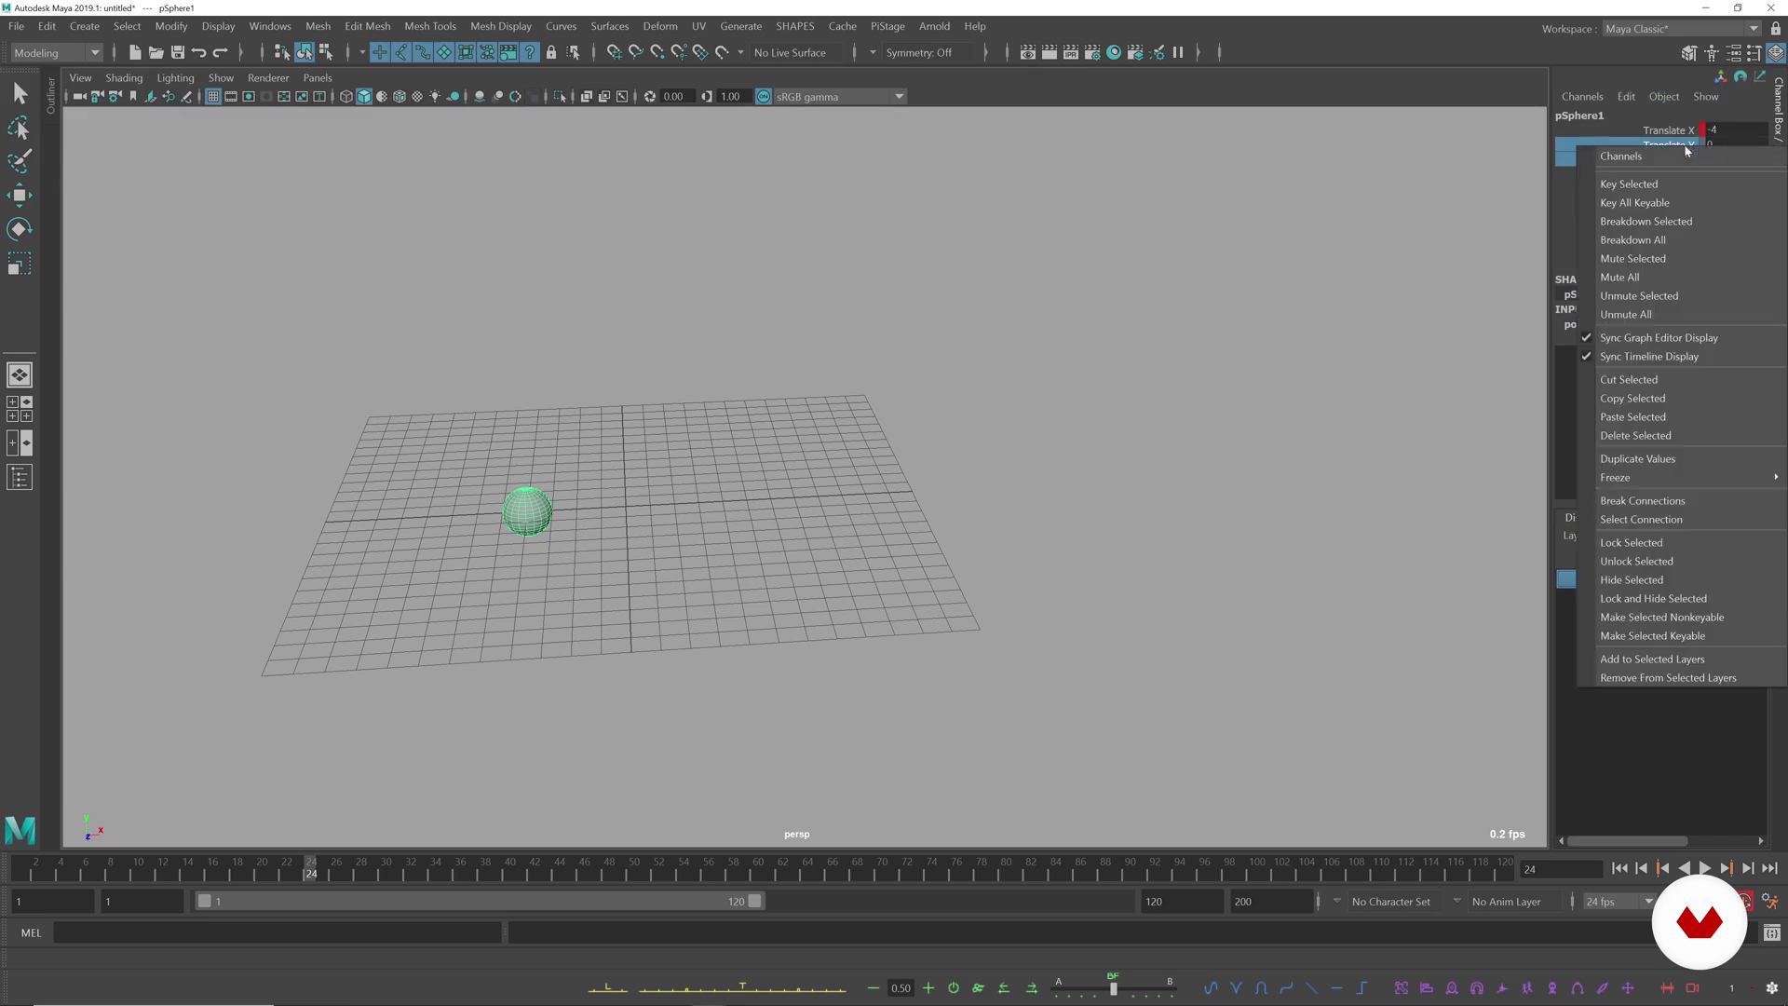
{"action": "left_click", "coordinate": [1704, 570]}
{"action": "right_click", "coordinate": [1681, 149]}
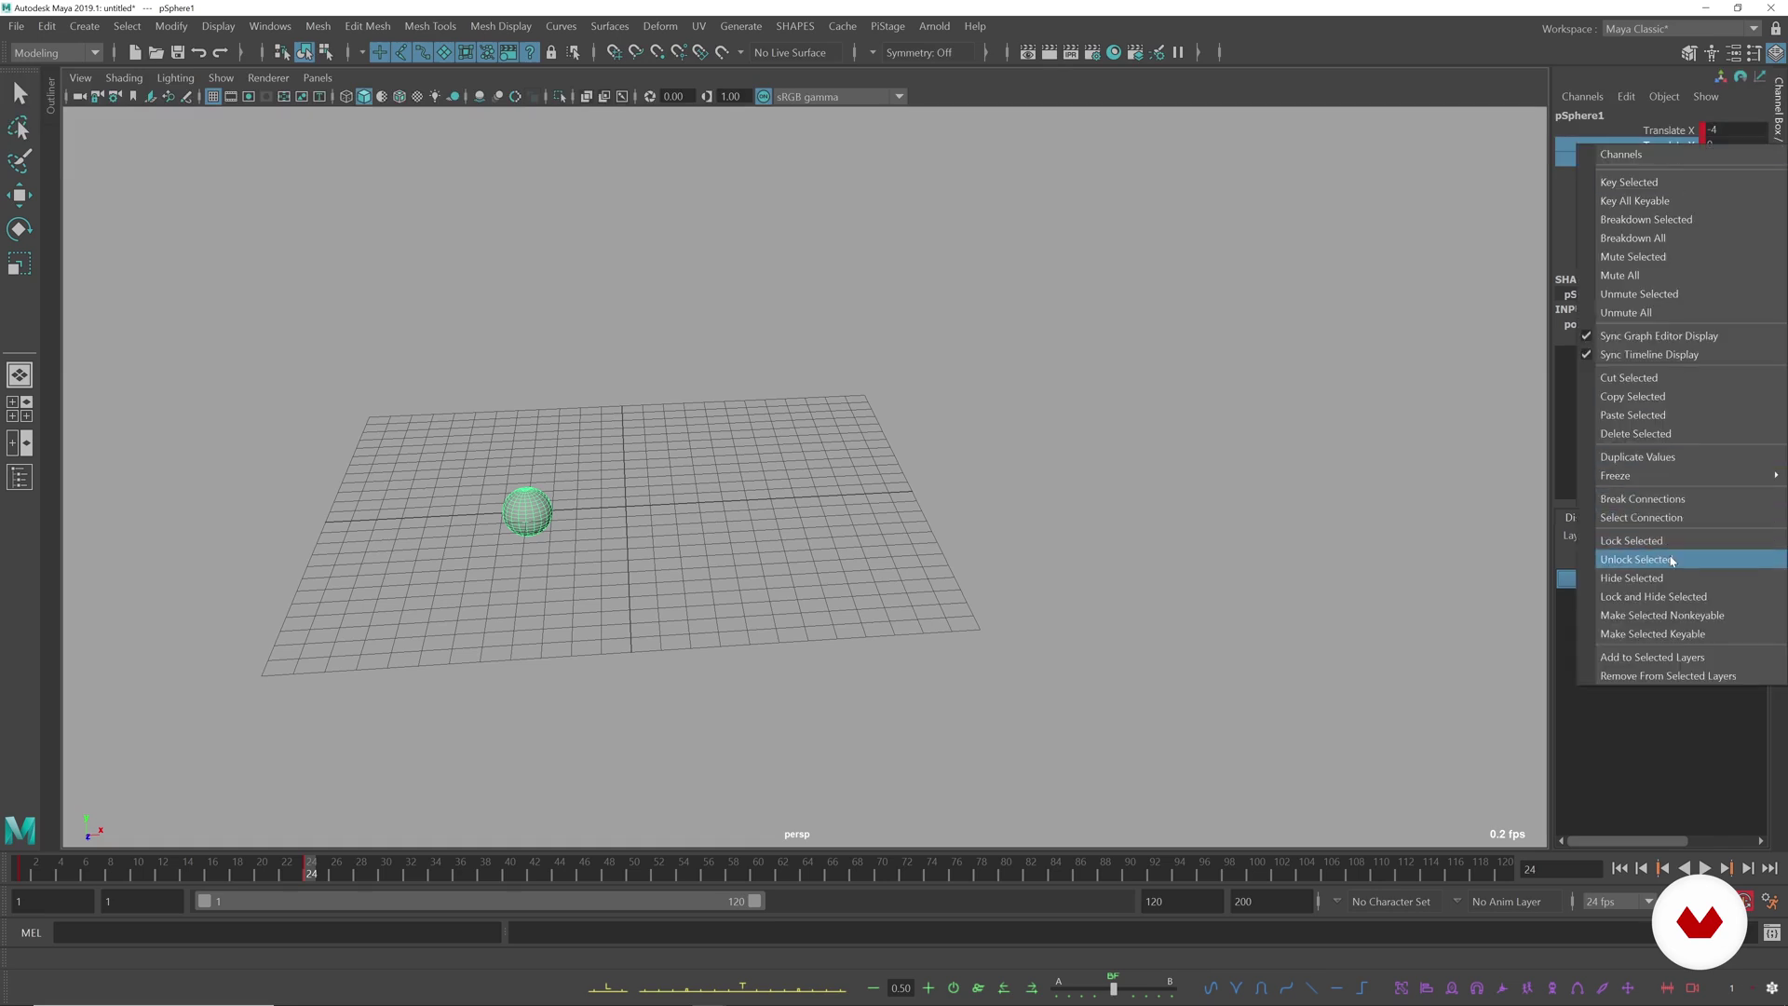
- Remove the animation keys from the sphere's Translate Y channel only
{"action": "left_click", "coordinate": [1681, 145]}
{"action": "right_click", "coordinate": [1687, 130]}
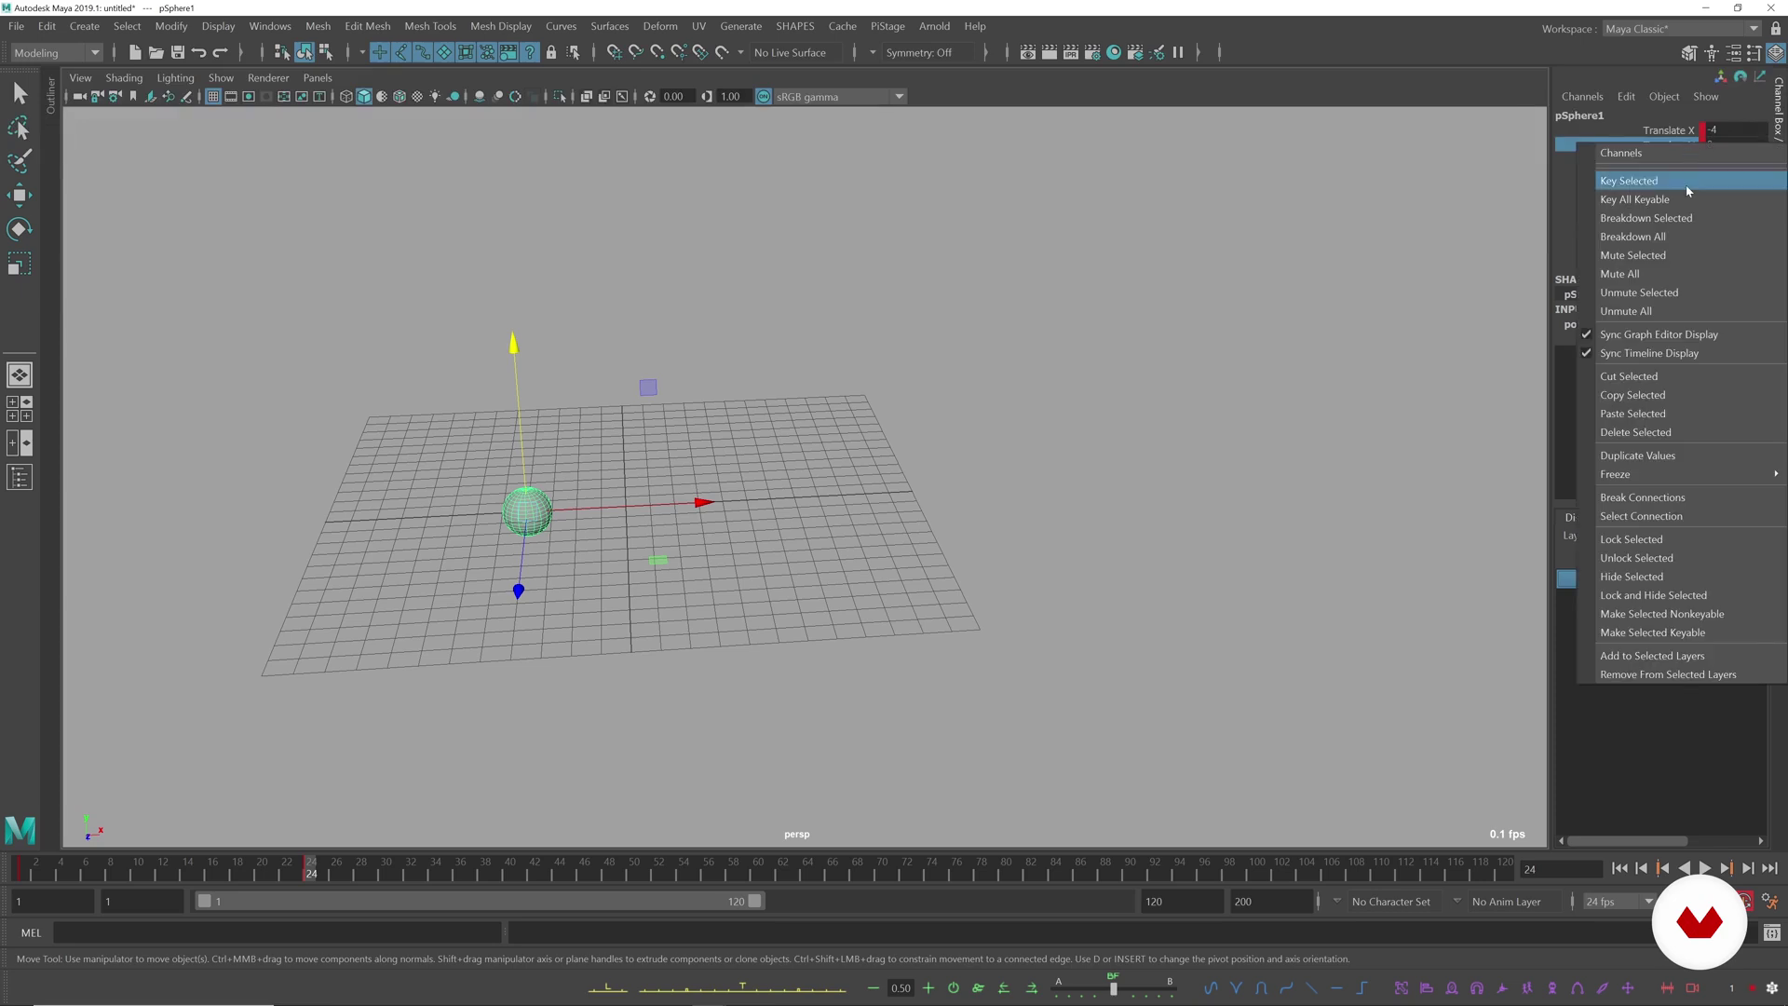
{"action": "left_click", "coordinate": [1687, 130]}
{"action": "left_click", "coordinate": [1685, 144]}
{"action": "right_click", "coordinate": [1688, 133]}
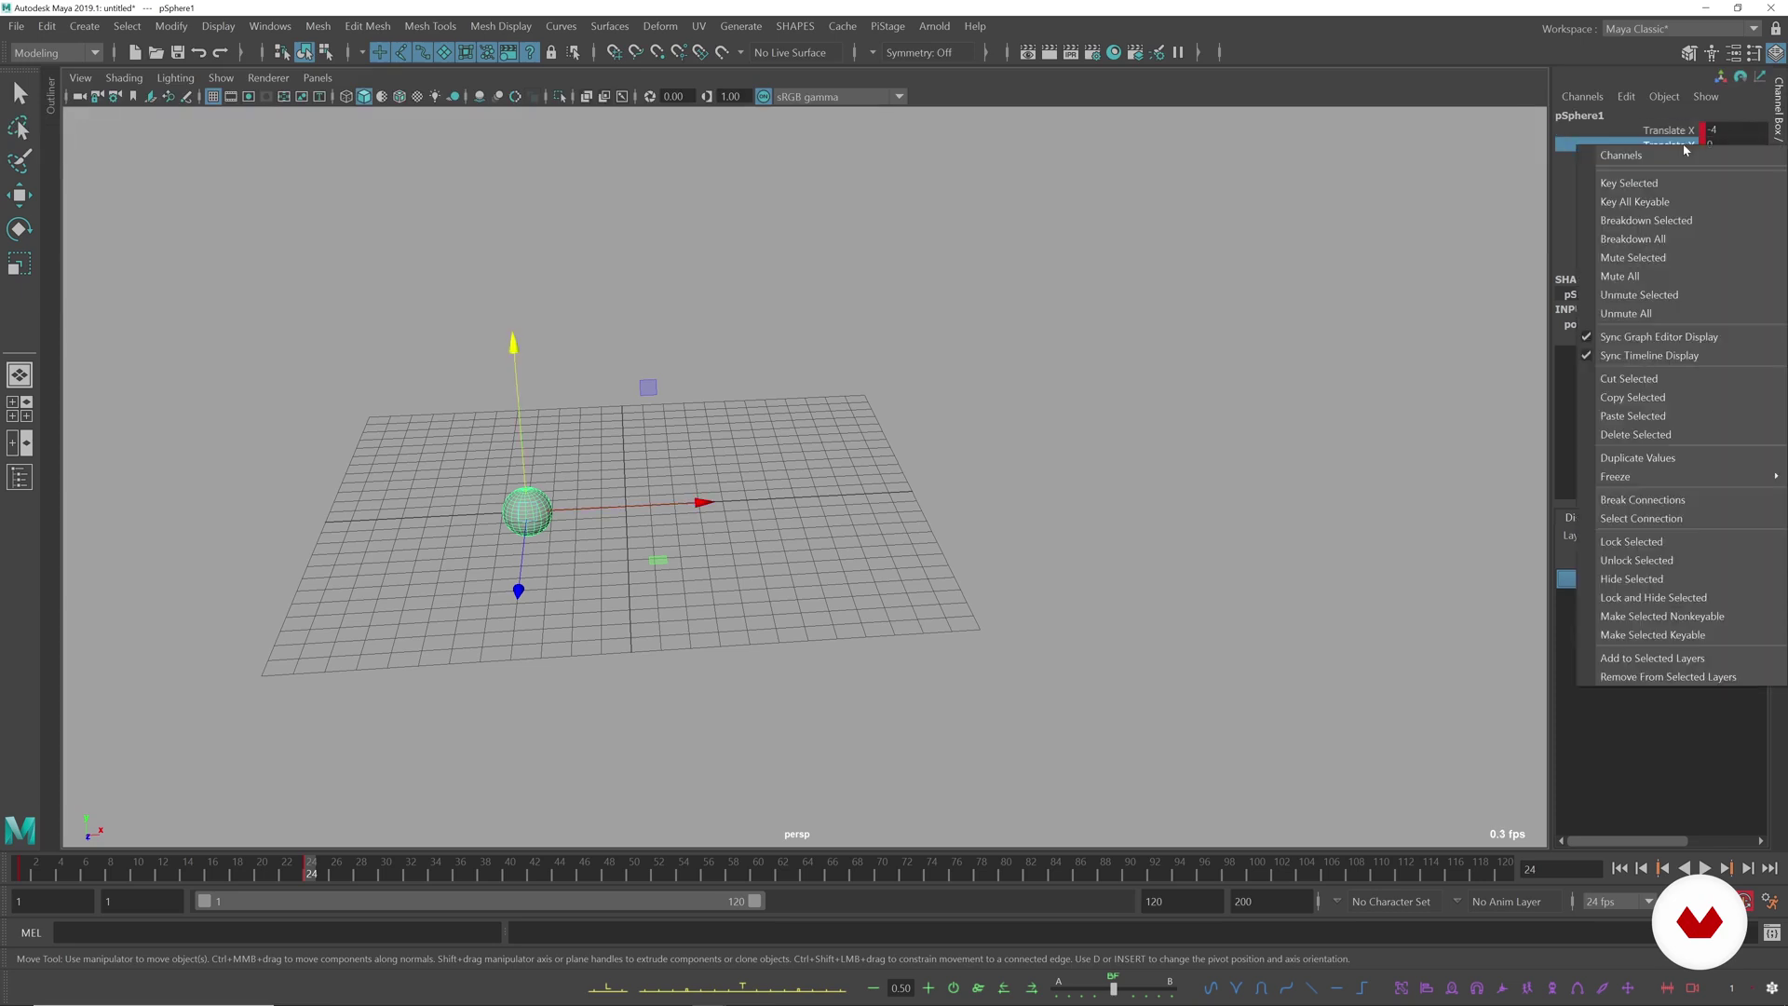
{"action": "left_click", "coordinate": [1694, 467]}
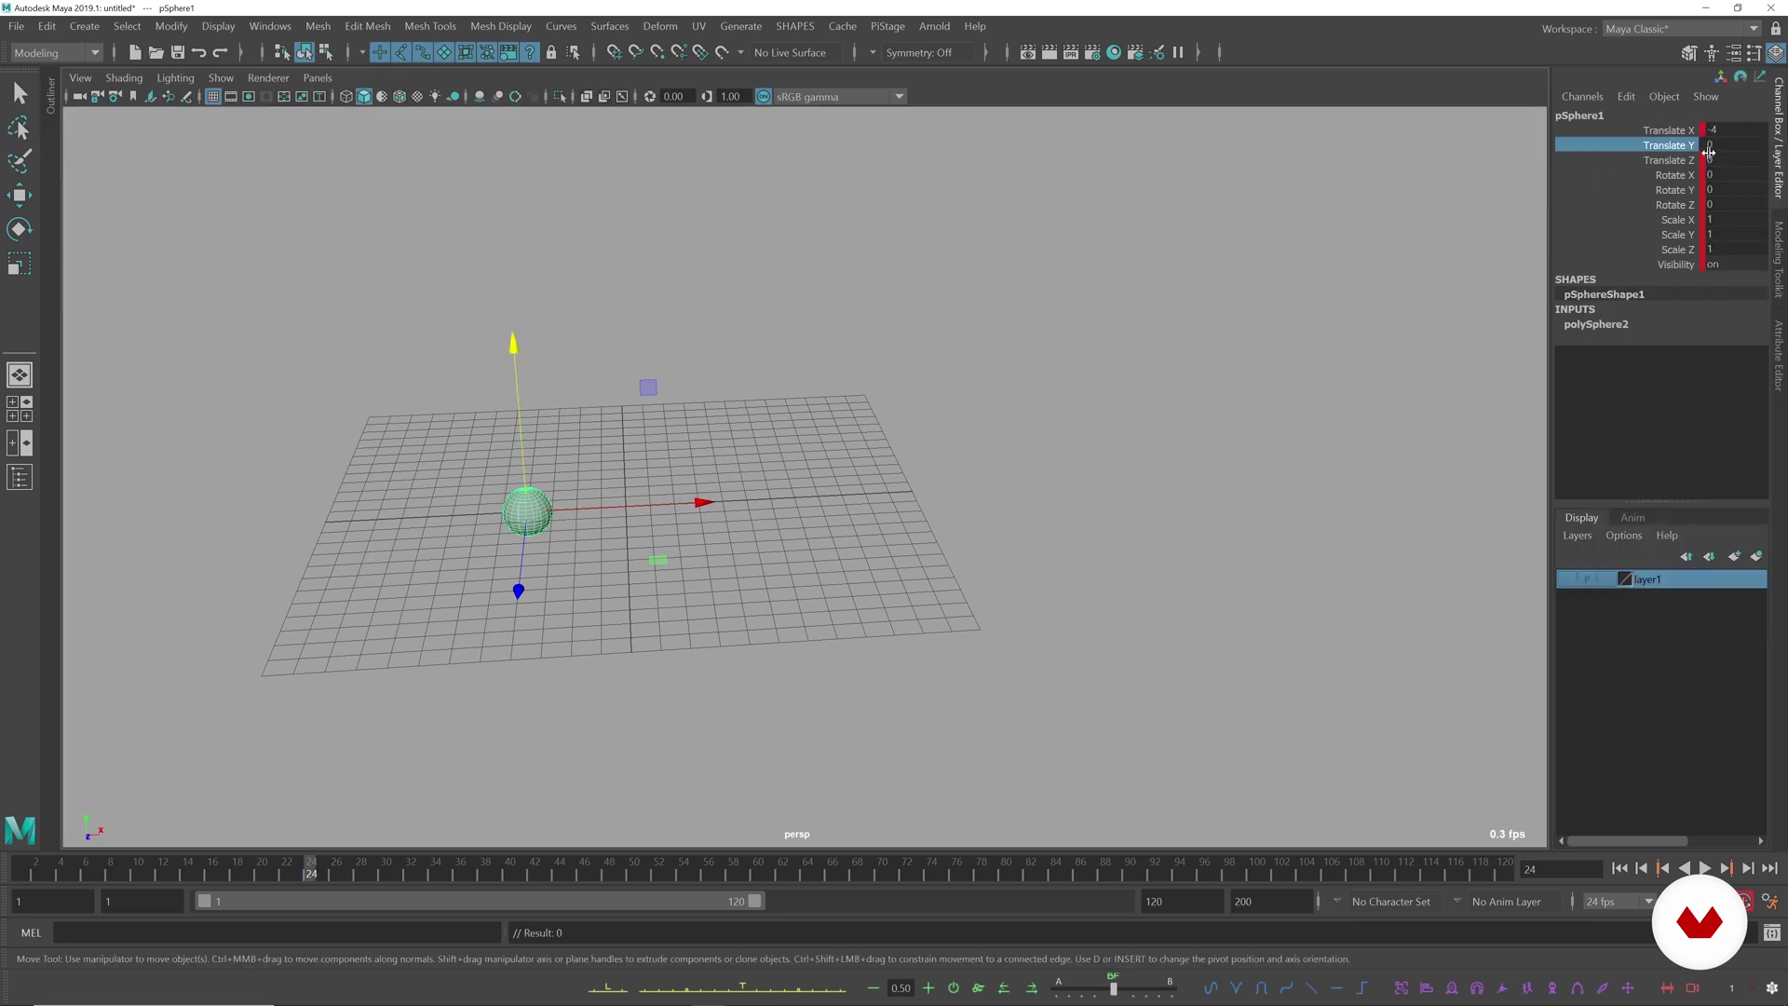
- Key only the sphere's Translate Y channel at frame 24 with a value of 0
{"action": "left_click", "coordinate": [1667, 191]}
{"action": "left_click", "coordinate": [1703, 141]}
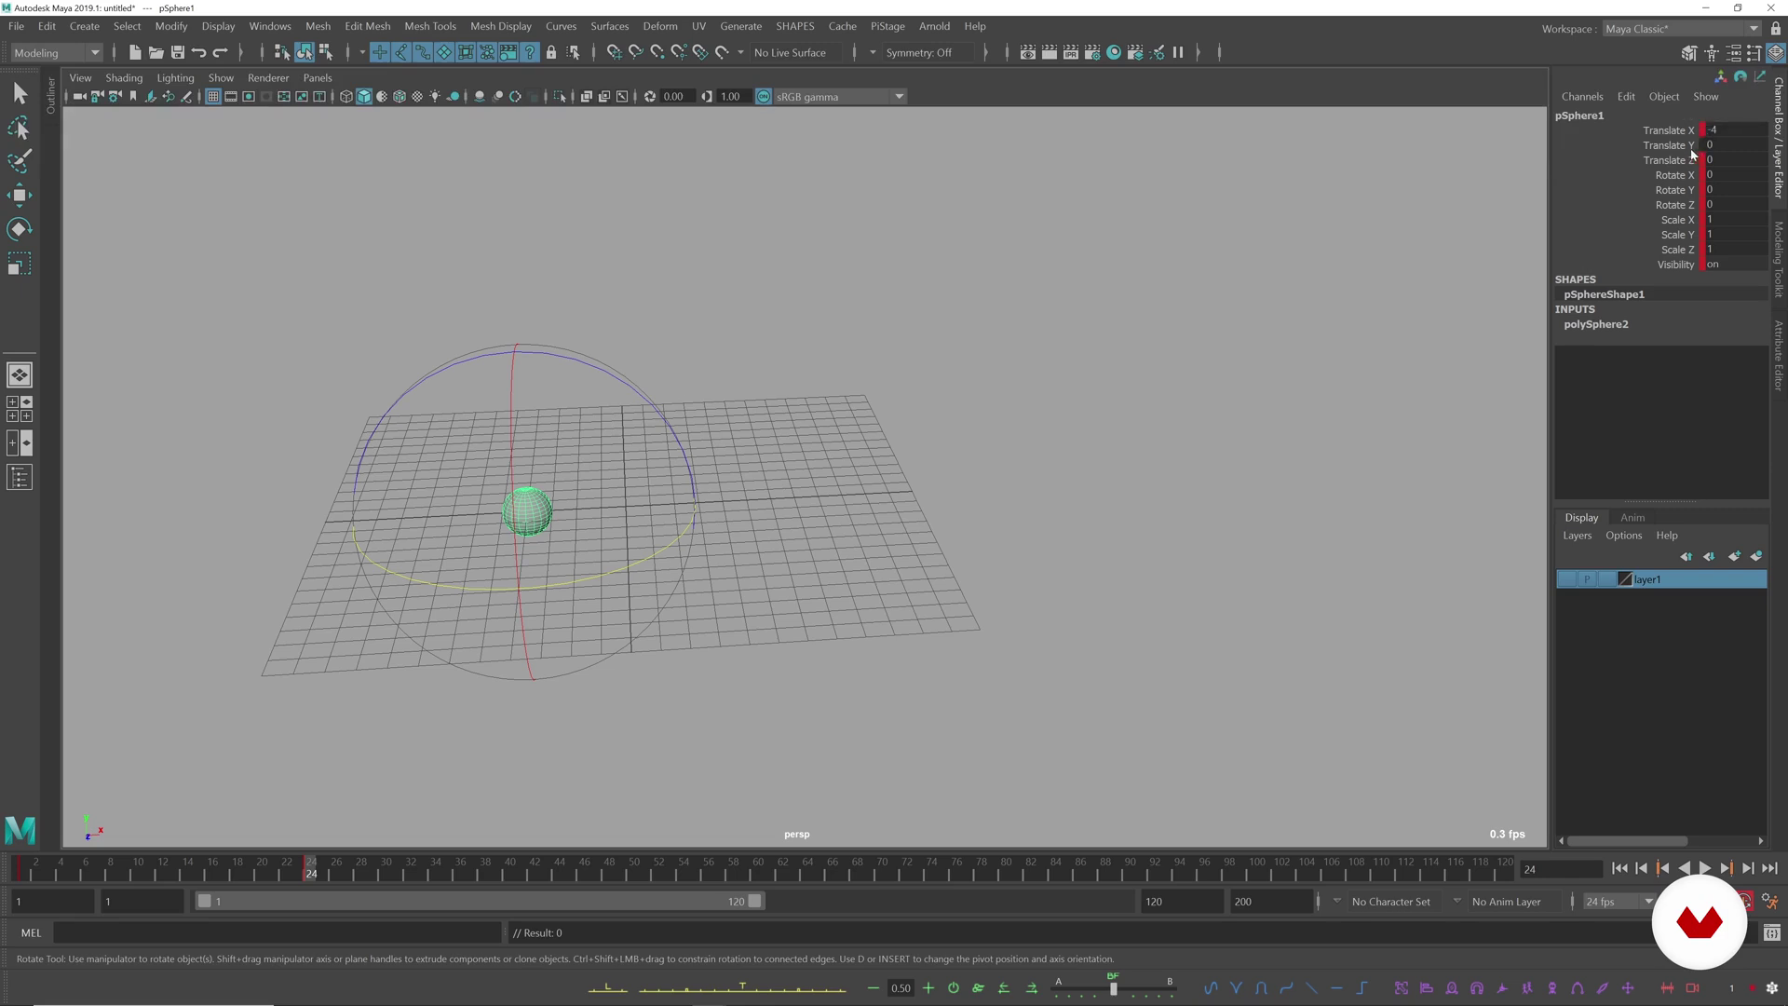
{"action": "left_click", "coordinate": [1682, 147]}
{"action": "right_click", "coordinate": [1682, 148]}
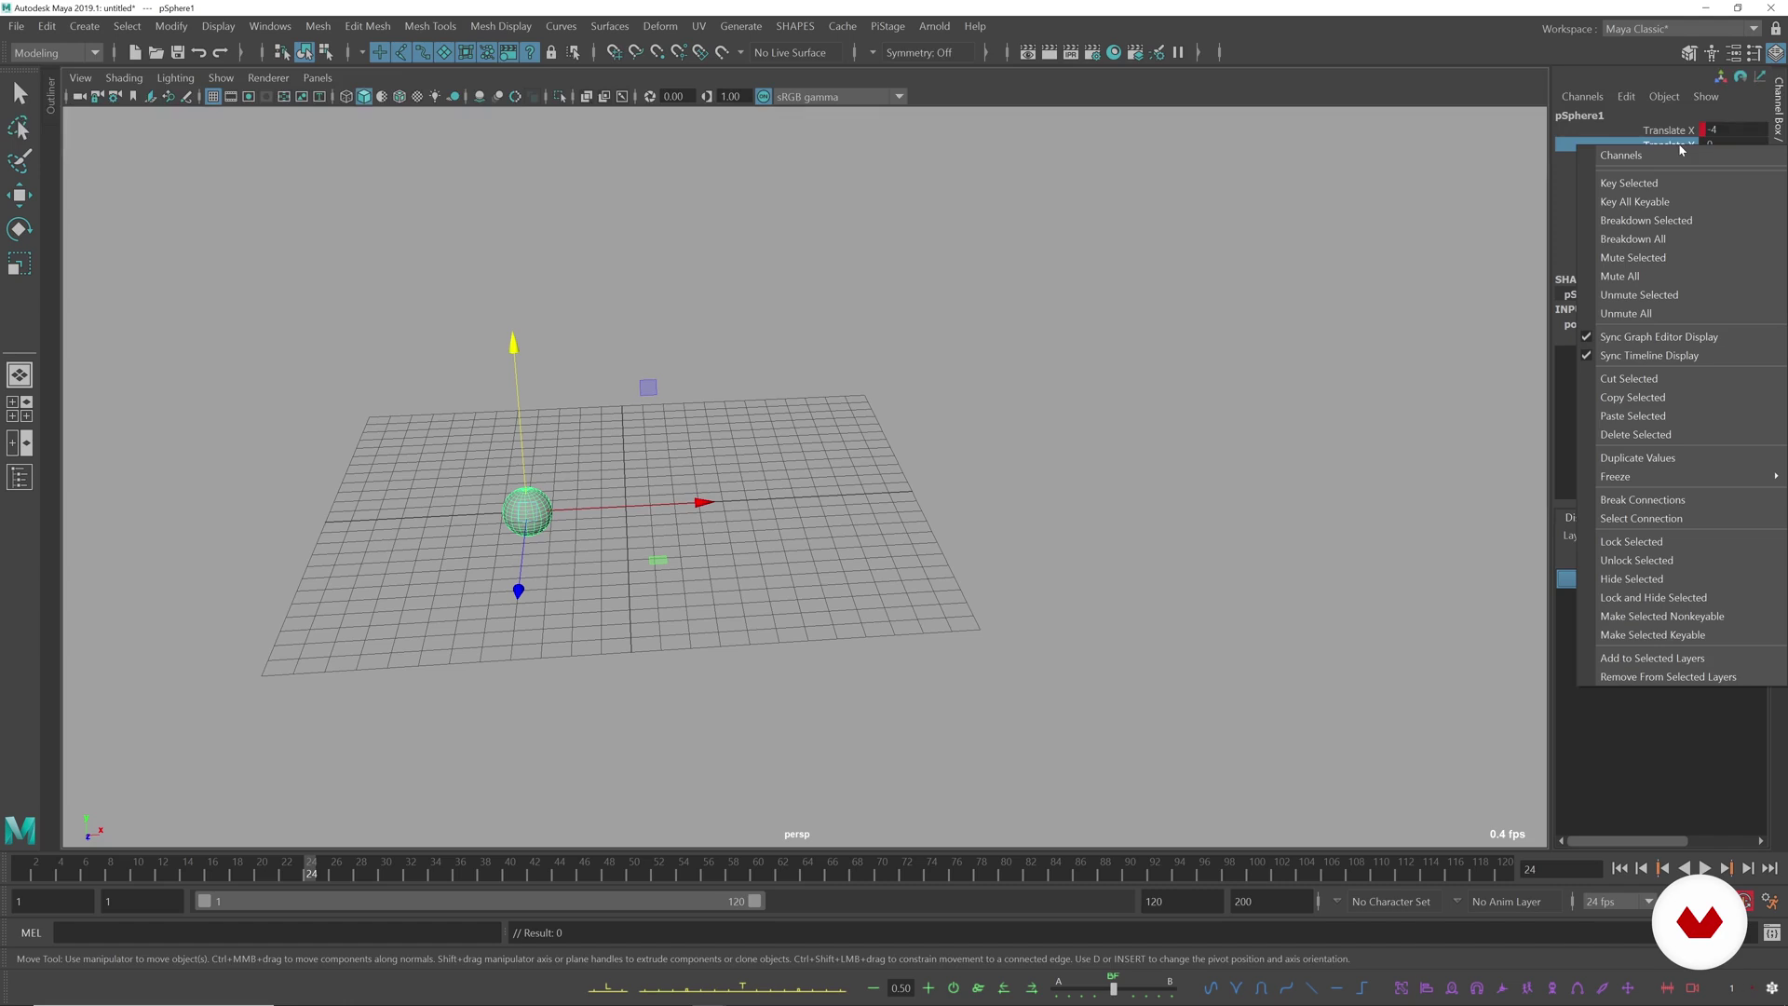
{"action": "left_click", "coordinate": [1684, 184]}
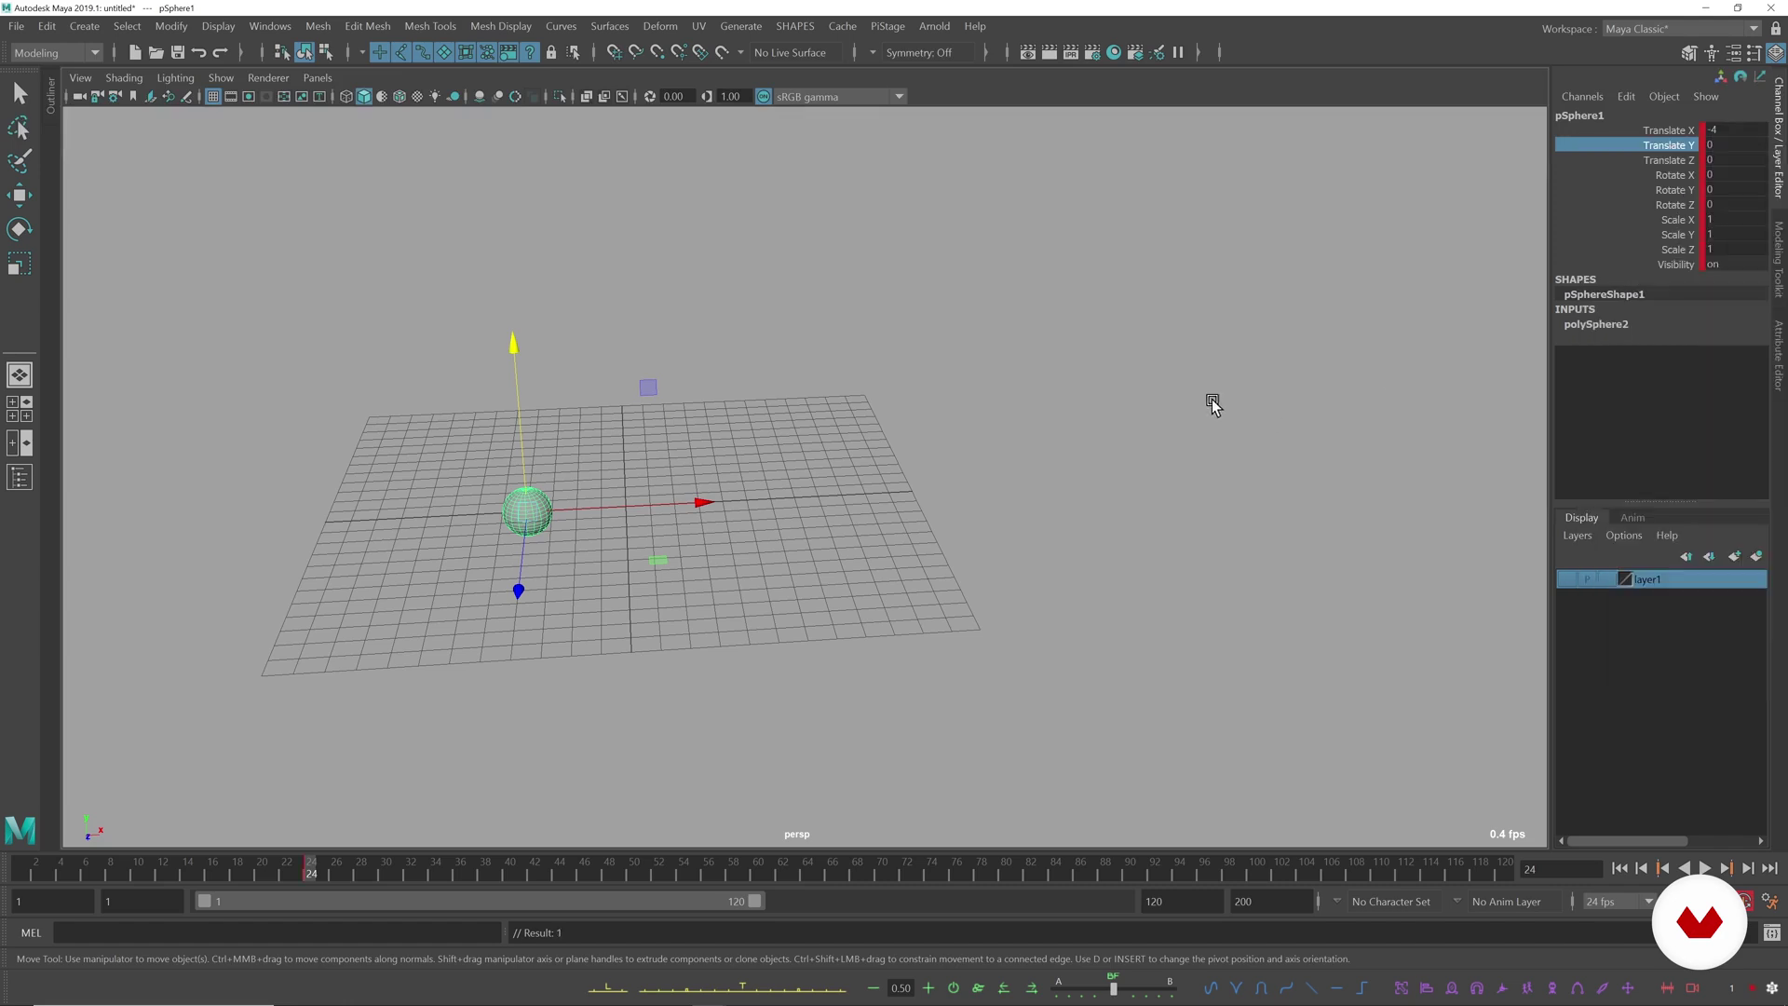
- Play the animation from frame 1 to check the sphere's motion, and return to frame 24
{"action": "left_click", "coordinate": [23, 872]}
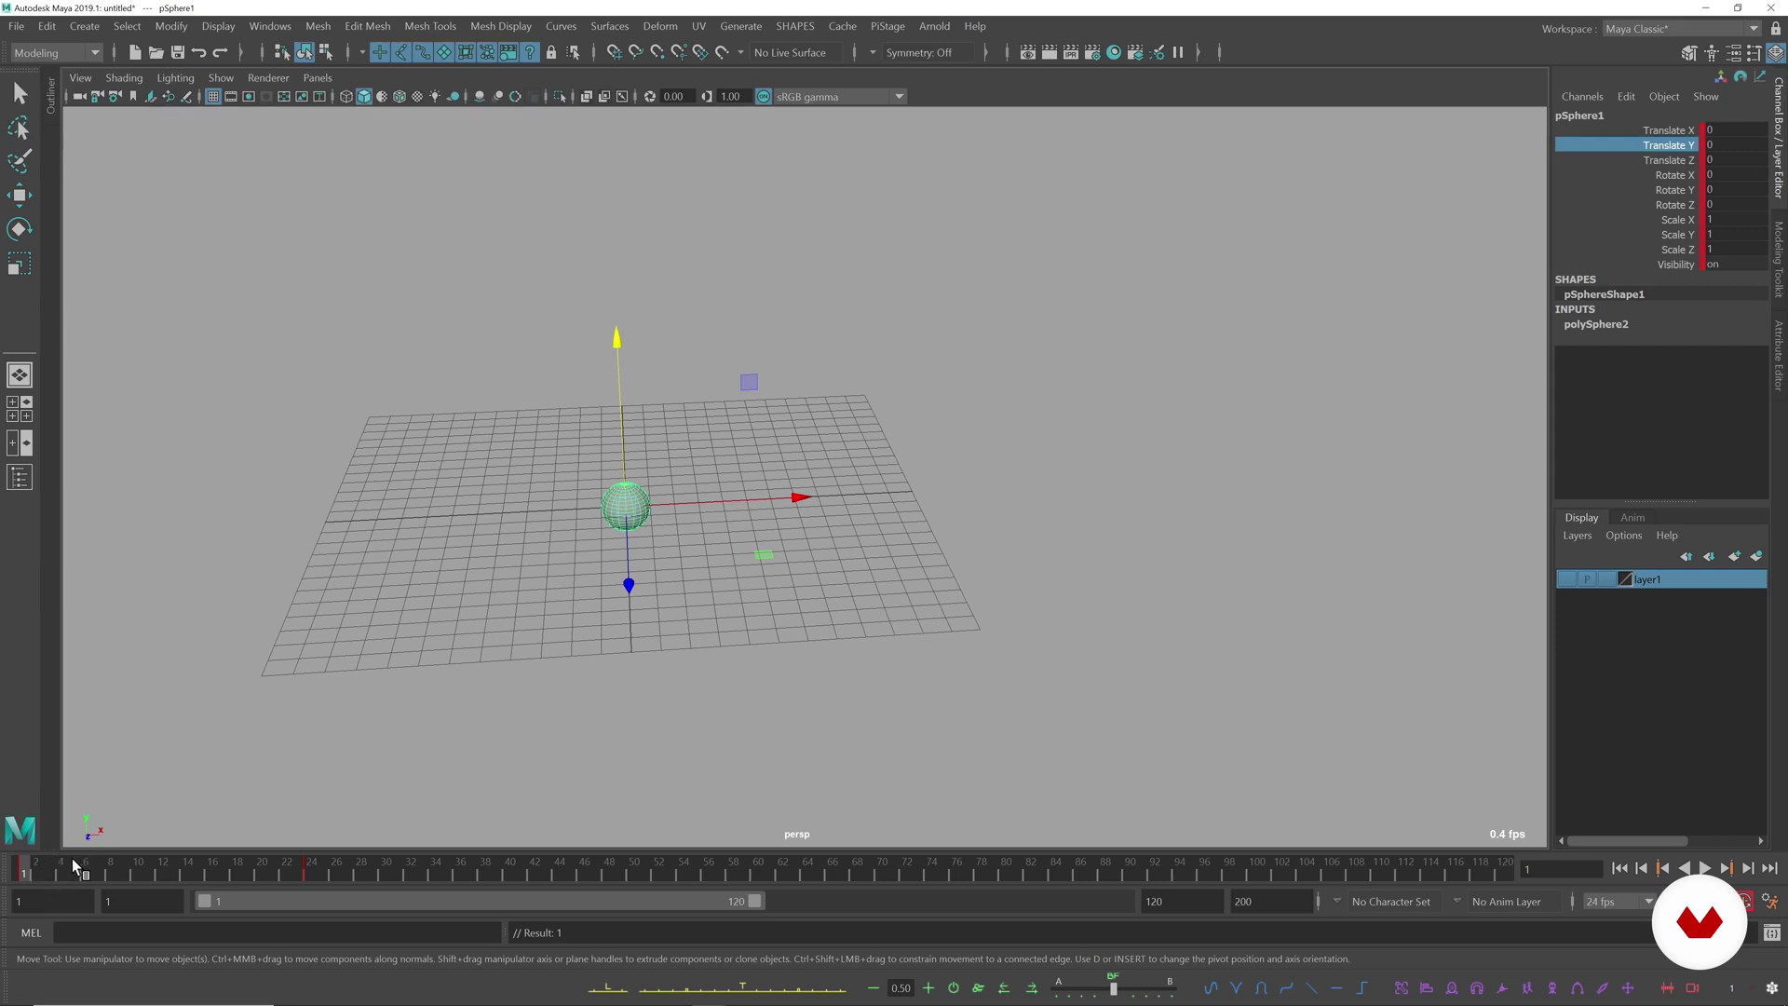
{"action": "key", "text": "alt+v"}
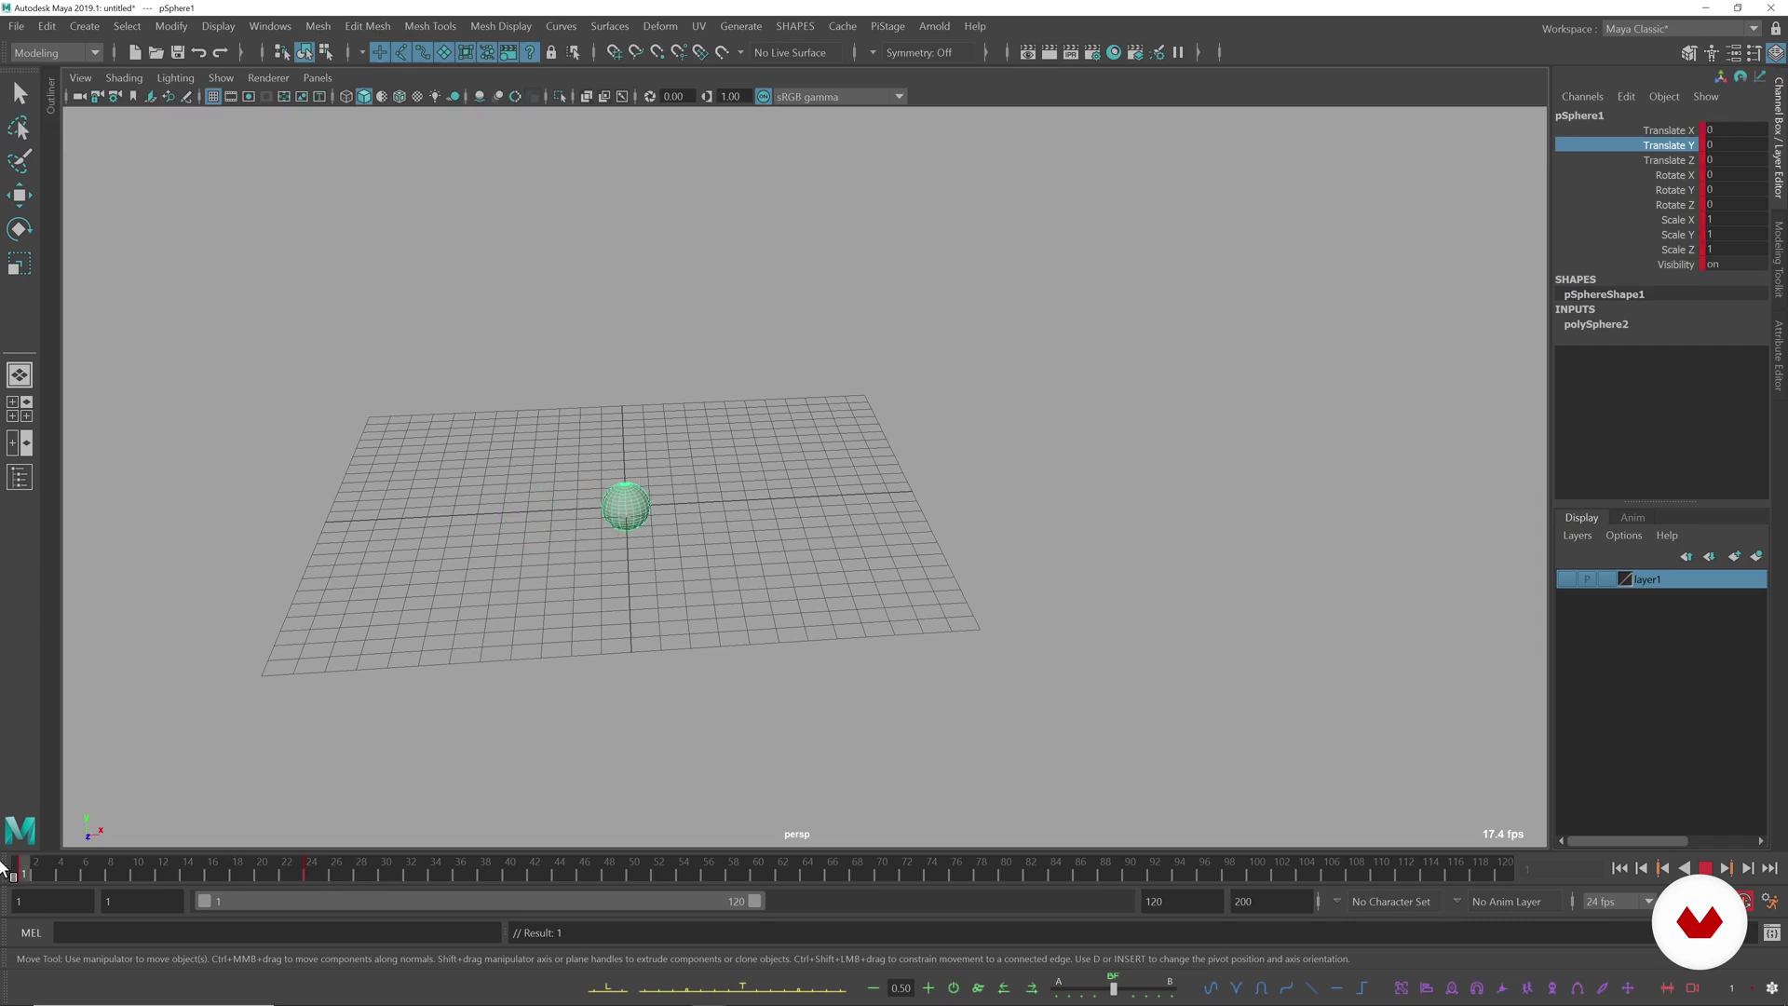
{"action": "left_click", "coordinate": [314, 871]}
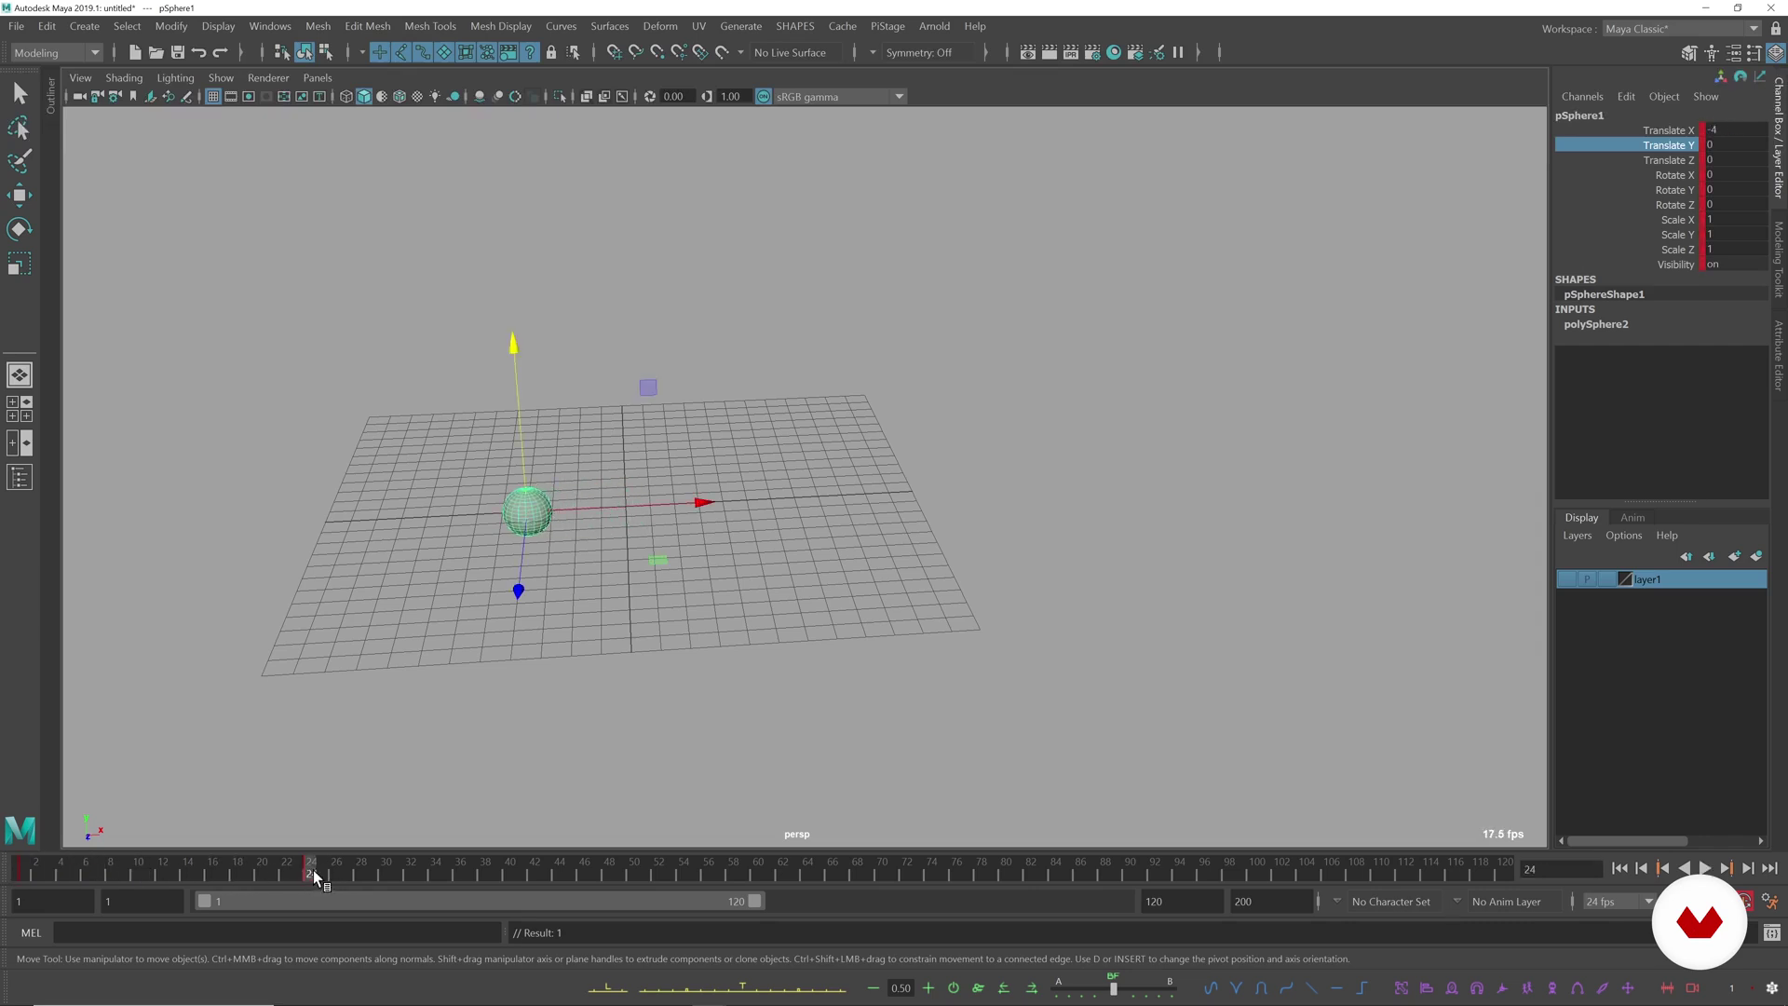
- Switch to the four-view layout and replace the front view with the Graph Editor
{"action": "scroll", "coordinate": [617, 456], "scroll_direction": "up", "scroll_amount": 1}
{"action": "scroll", "coordinate": [685, 470], "scroll_direction": "up", "scroll_amount": 3}
{"action": "middle_click_drag", "start_coordinate": [756, 485], "coordinate": [844, 562], "text": "alt"}
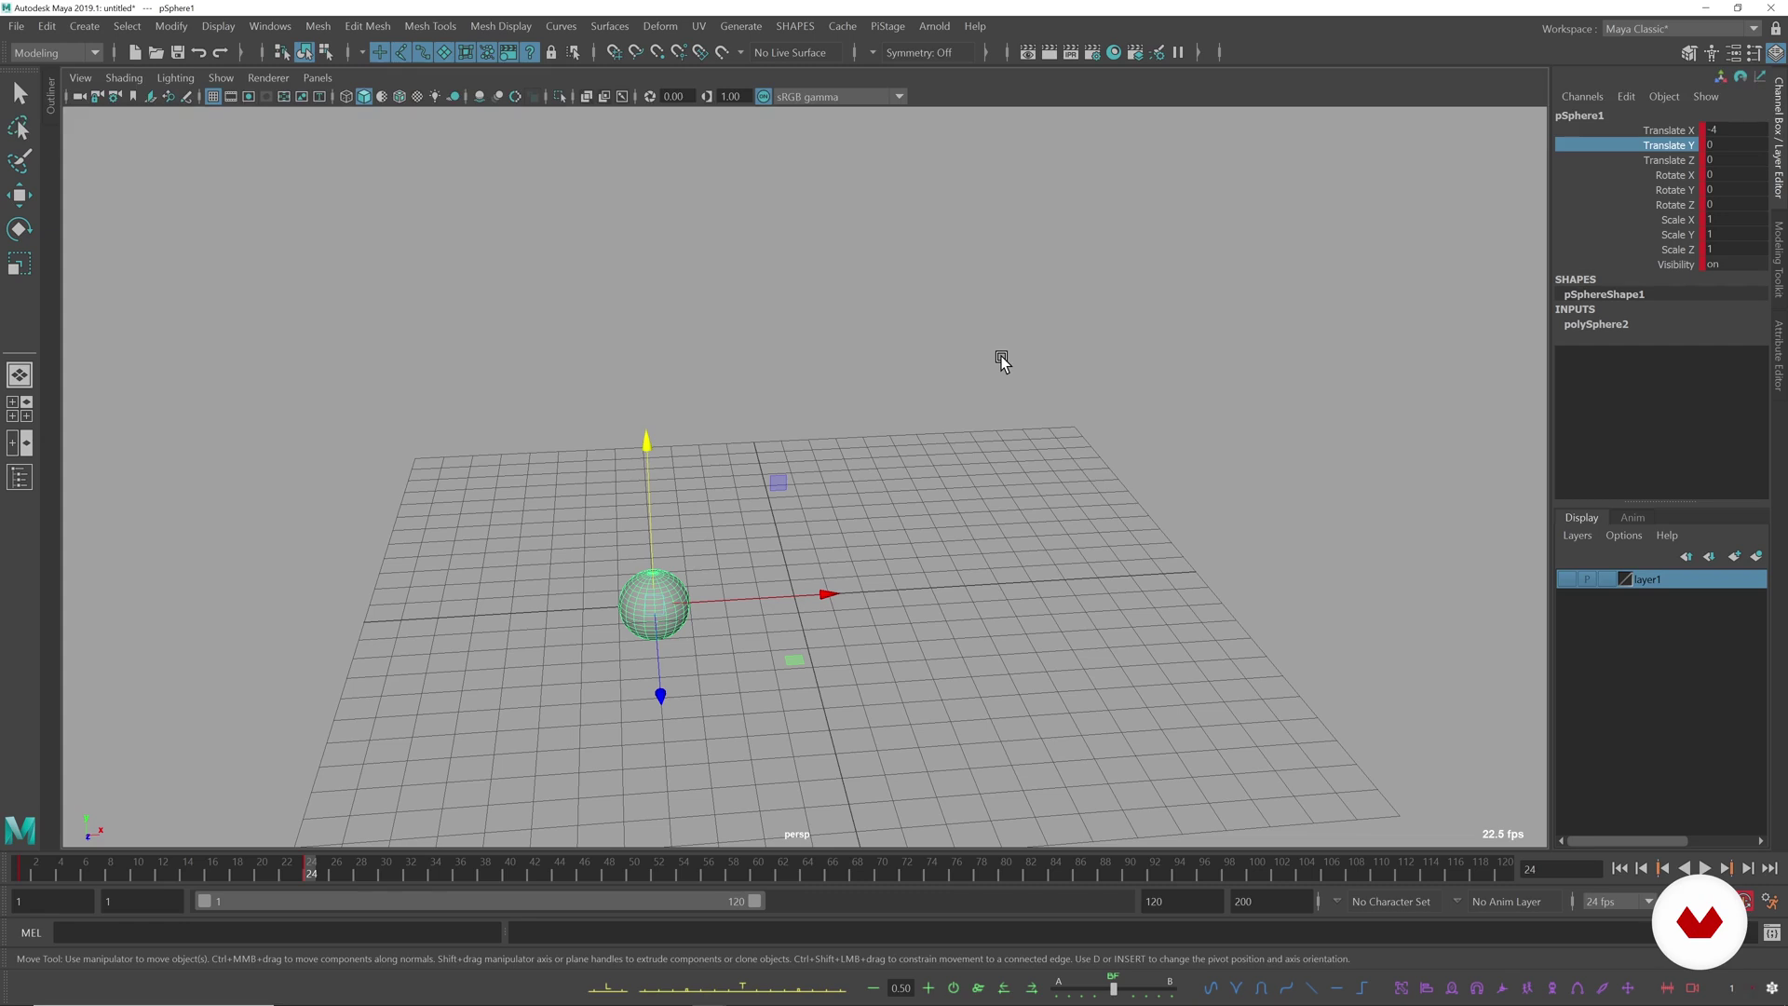
{"action": "left_click_drag", "start_coordinate": [1202, 411], "coordinate": [1053, 360], "text": "alt"}
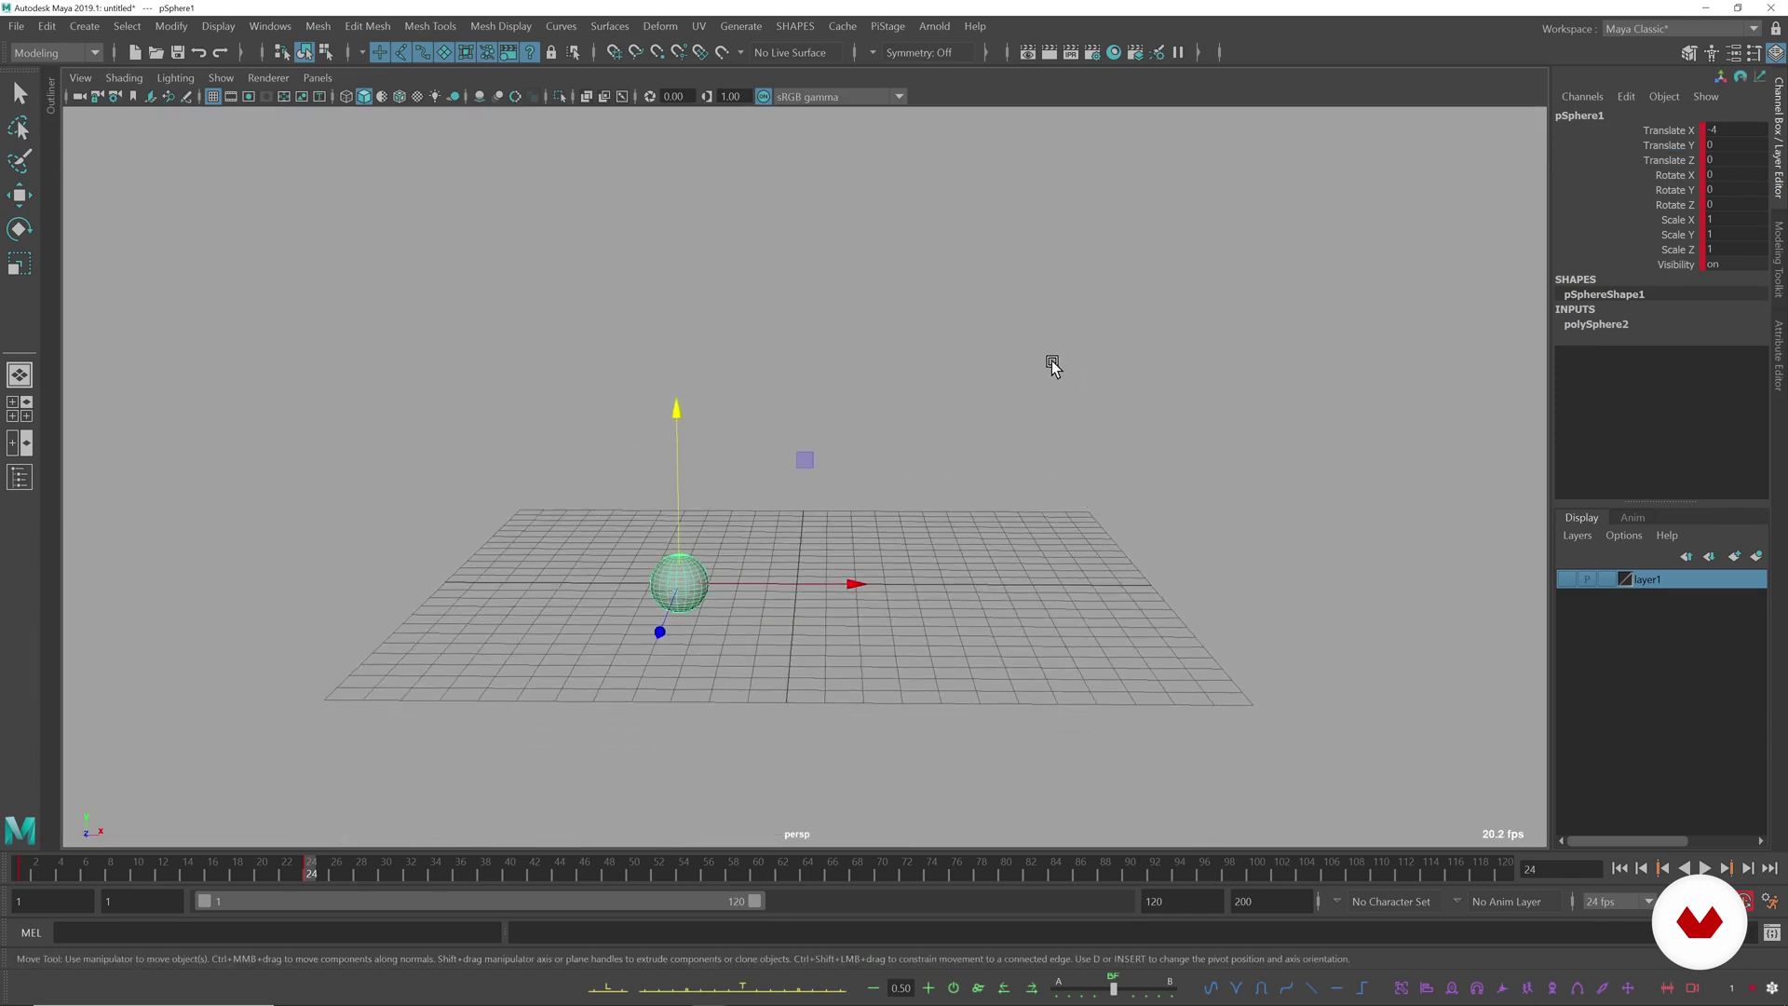
{"action": "key", "text": "space"}
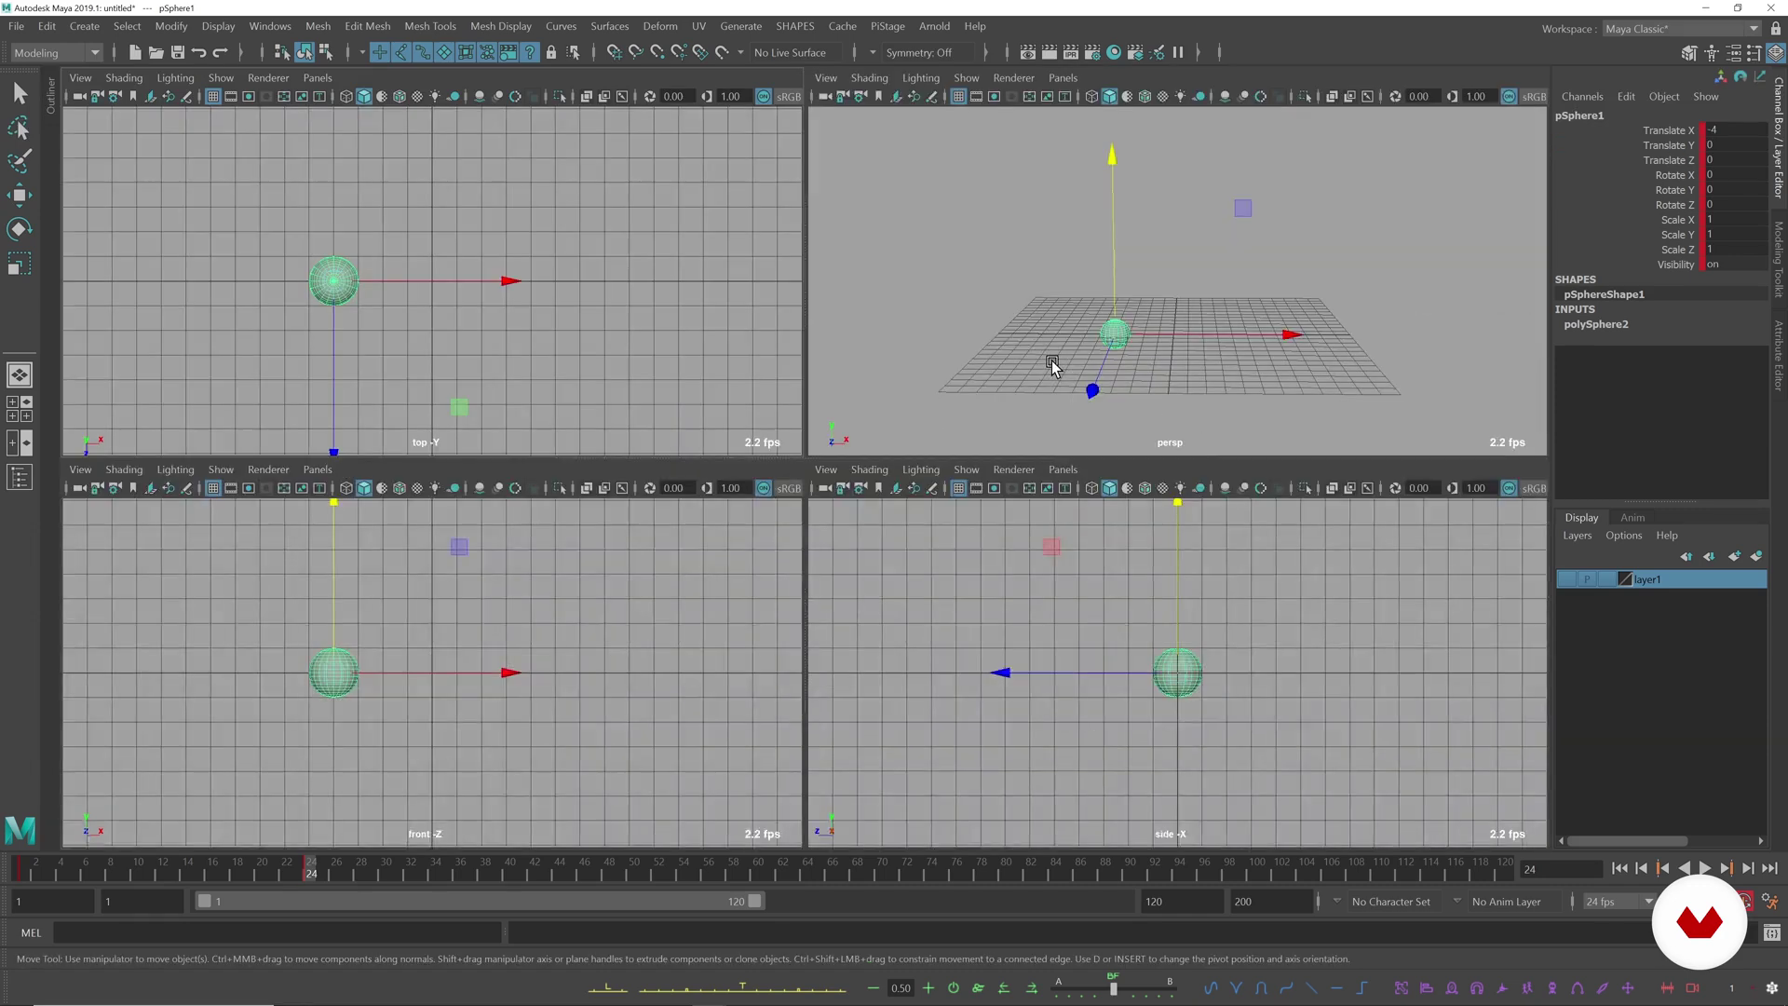
{"action": "left_click", "coordinate": [316, 469]}
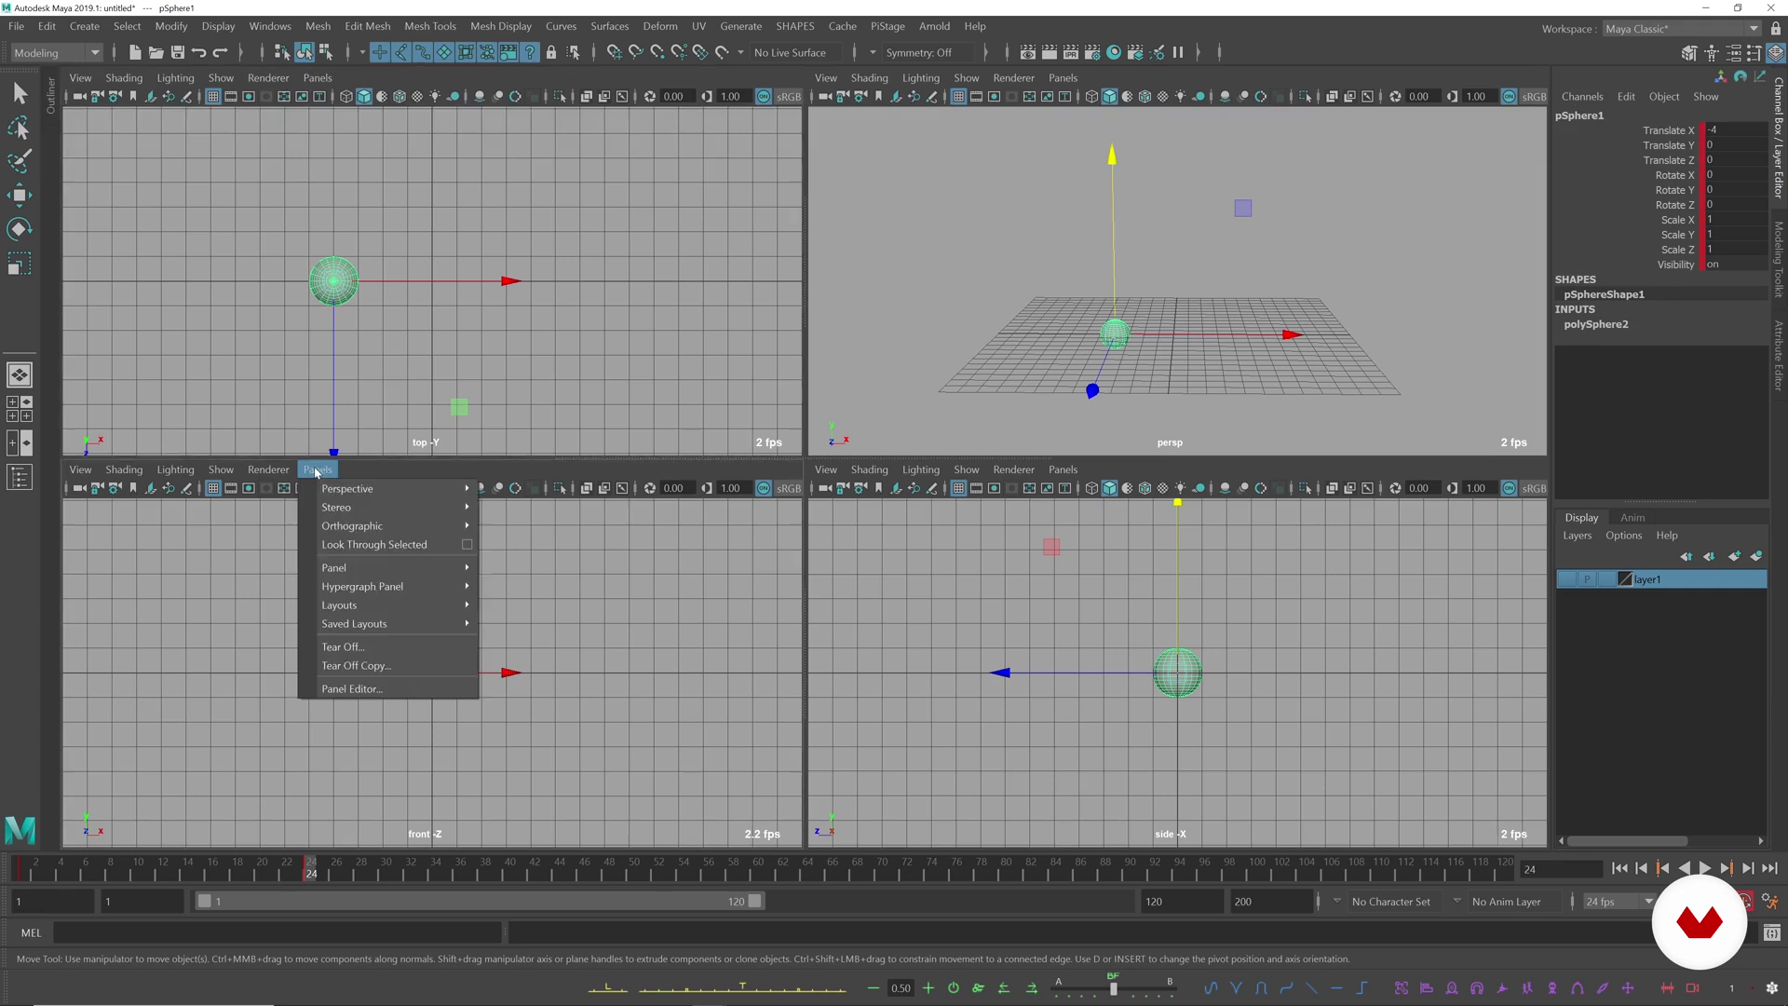
{"action": "left_click", "coordinate": [316, 470]}
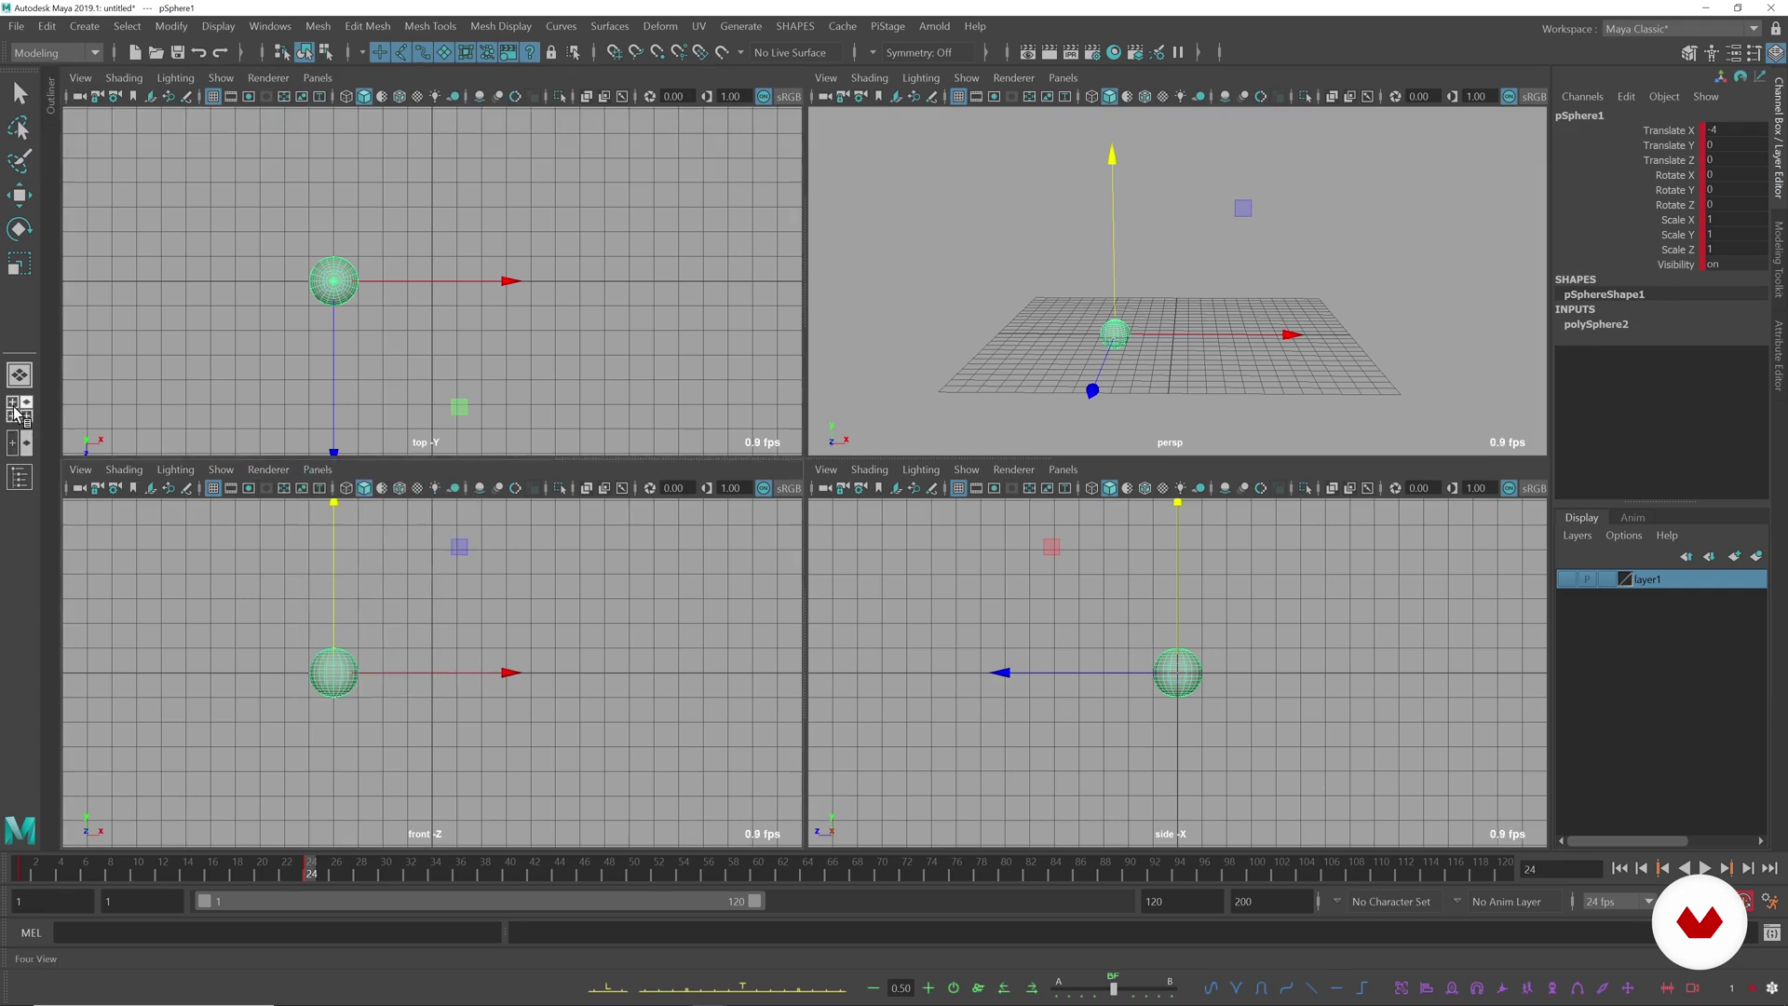
{"action": "left_click", "coordinate": [314, 471]}
{"action": "mouse_move", "coordinate": [357, 570]}
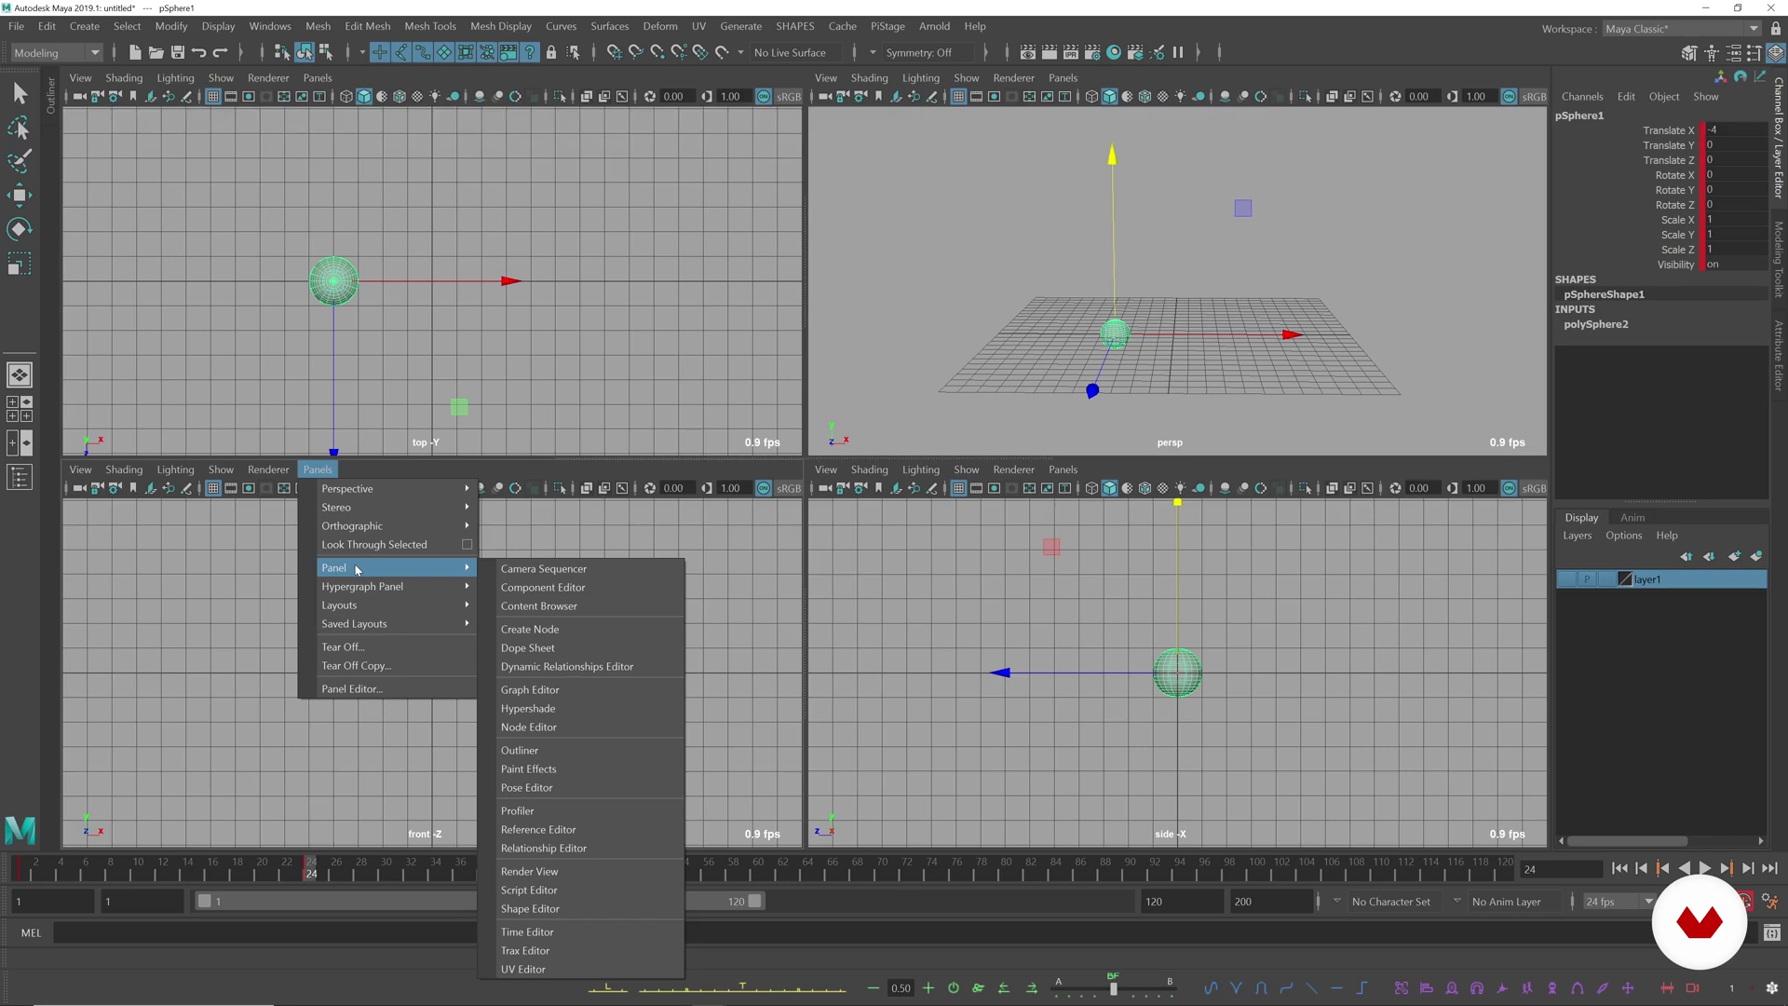
{"action": "left_click", "coordinate": [587, 689]}
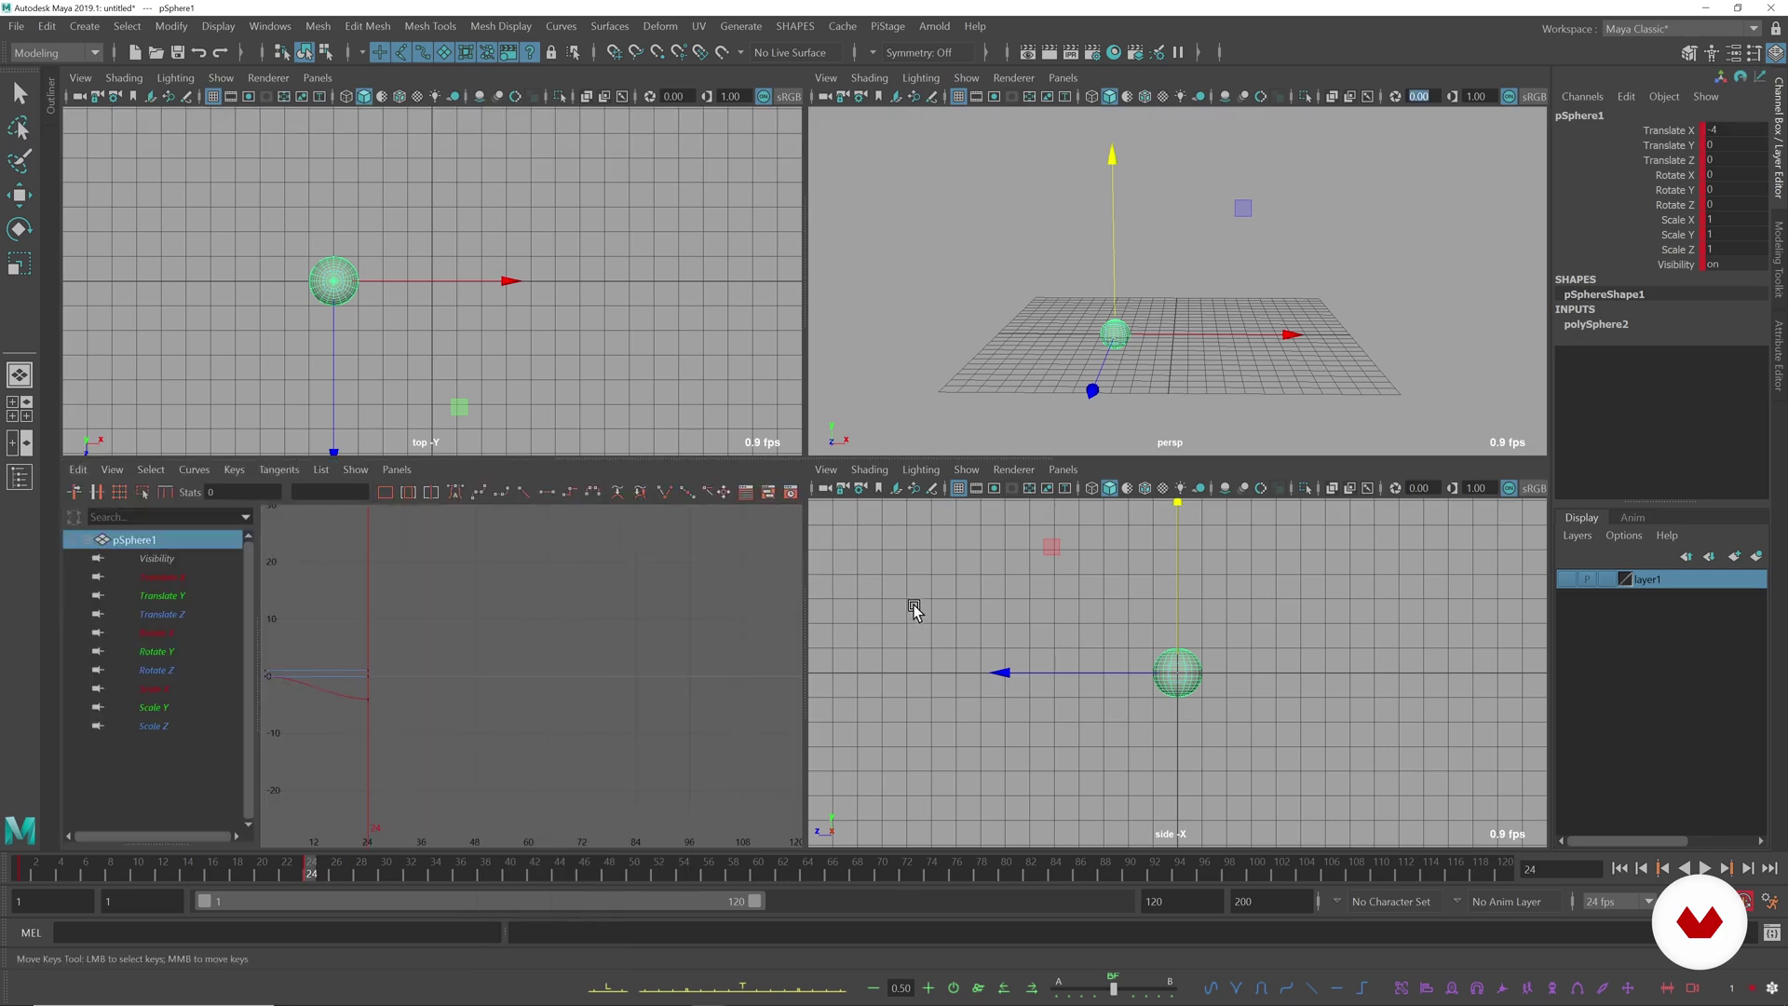
- Widen the Graph Editor over the side view and frame the sphere's animation curves
{"action": "left_click_drag", "start_coordinate": [806, 610], "coordinate": [1236, 620]}
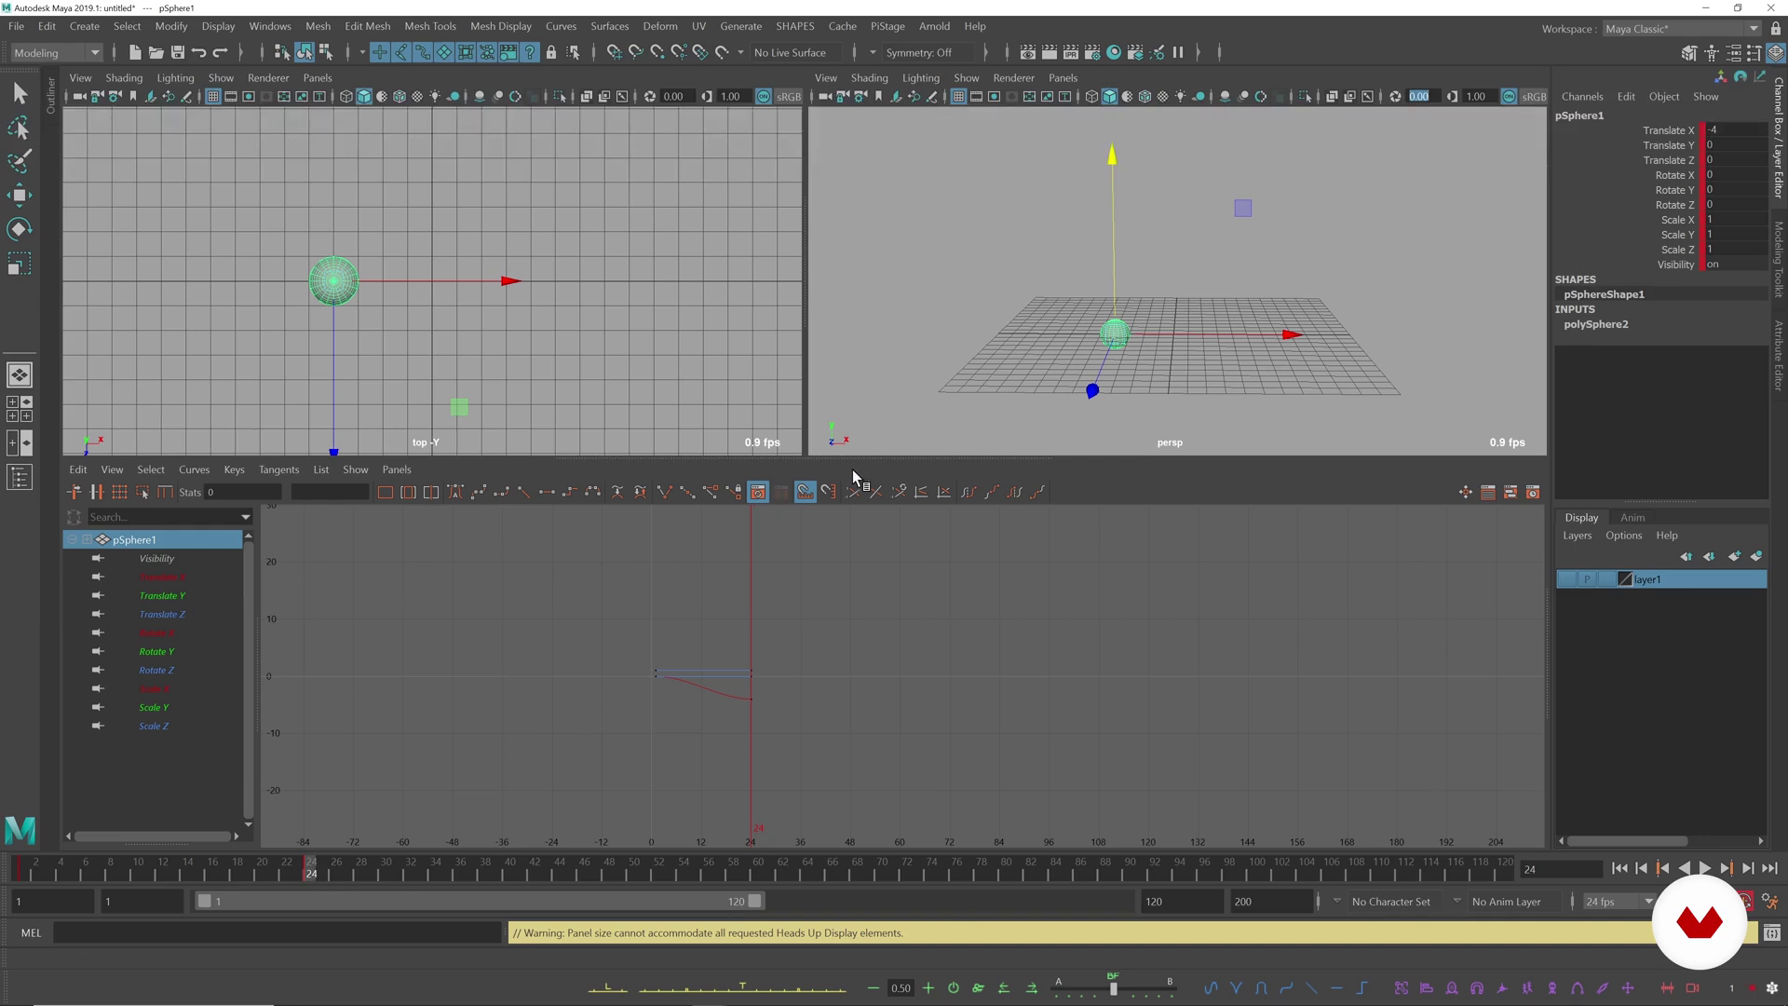
{"action": "key", "text": "f"}
{"action": "middle_click_drag", "start_coordinate": [1097, 687], "coordinate": [1101, 651], "text": "alt"}
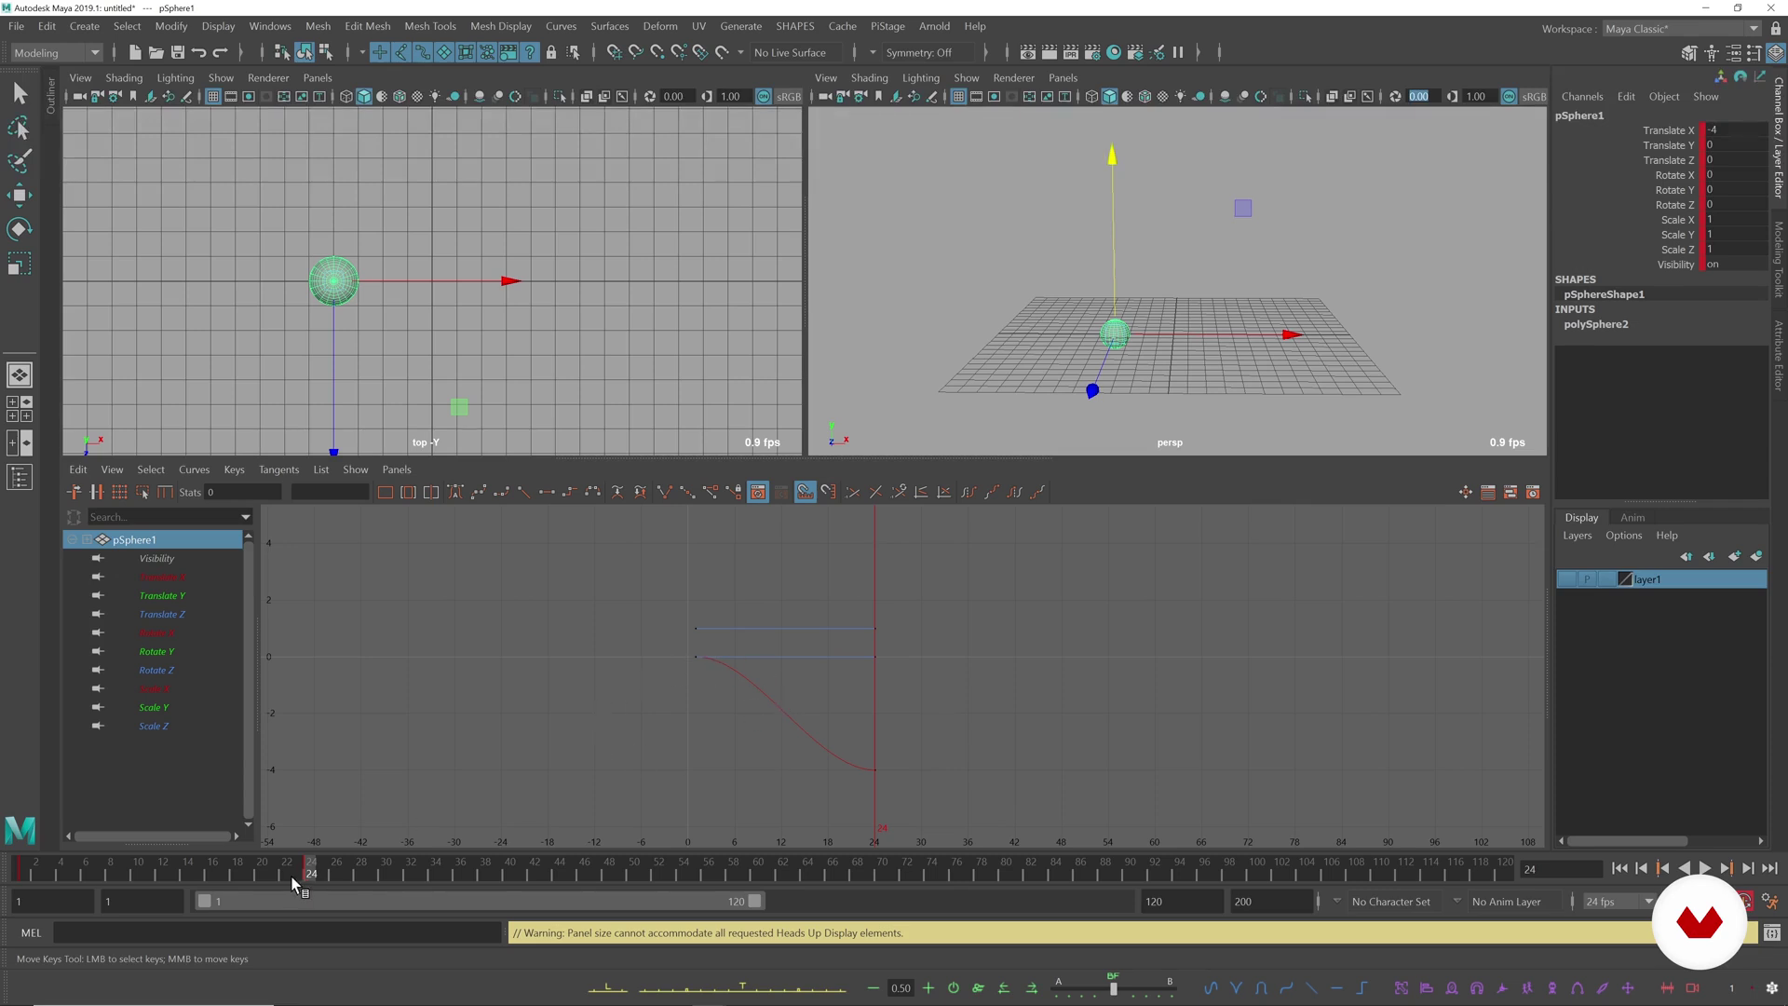
- Select all of the sphere's keys in the Graph Editor, and isolate the Translate Y curve to examine it
{"action": "left_click_drag", "start_coordinate": [643, 801], "coordinate": [949, 624]}
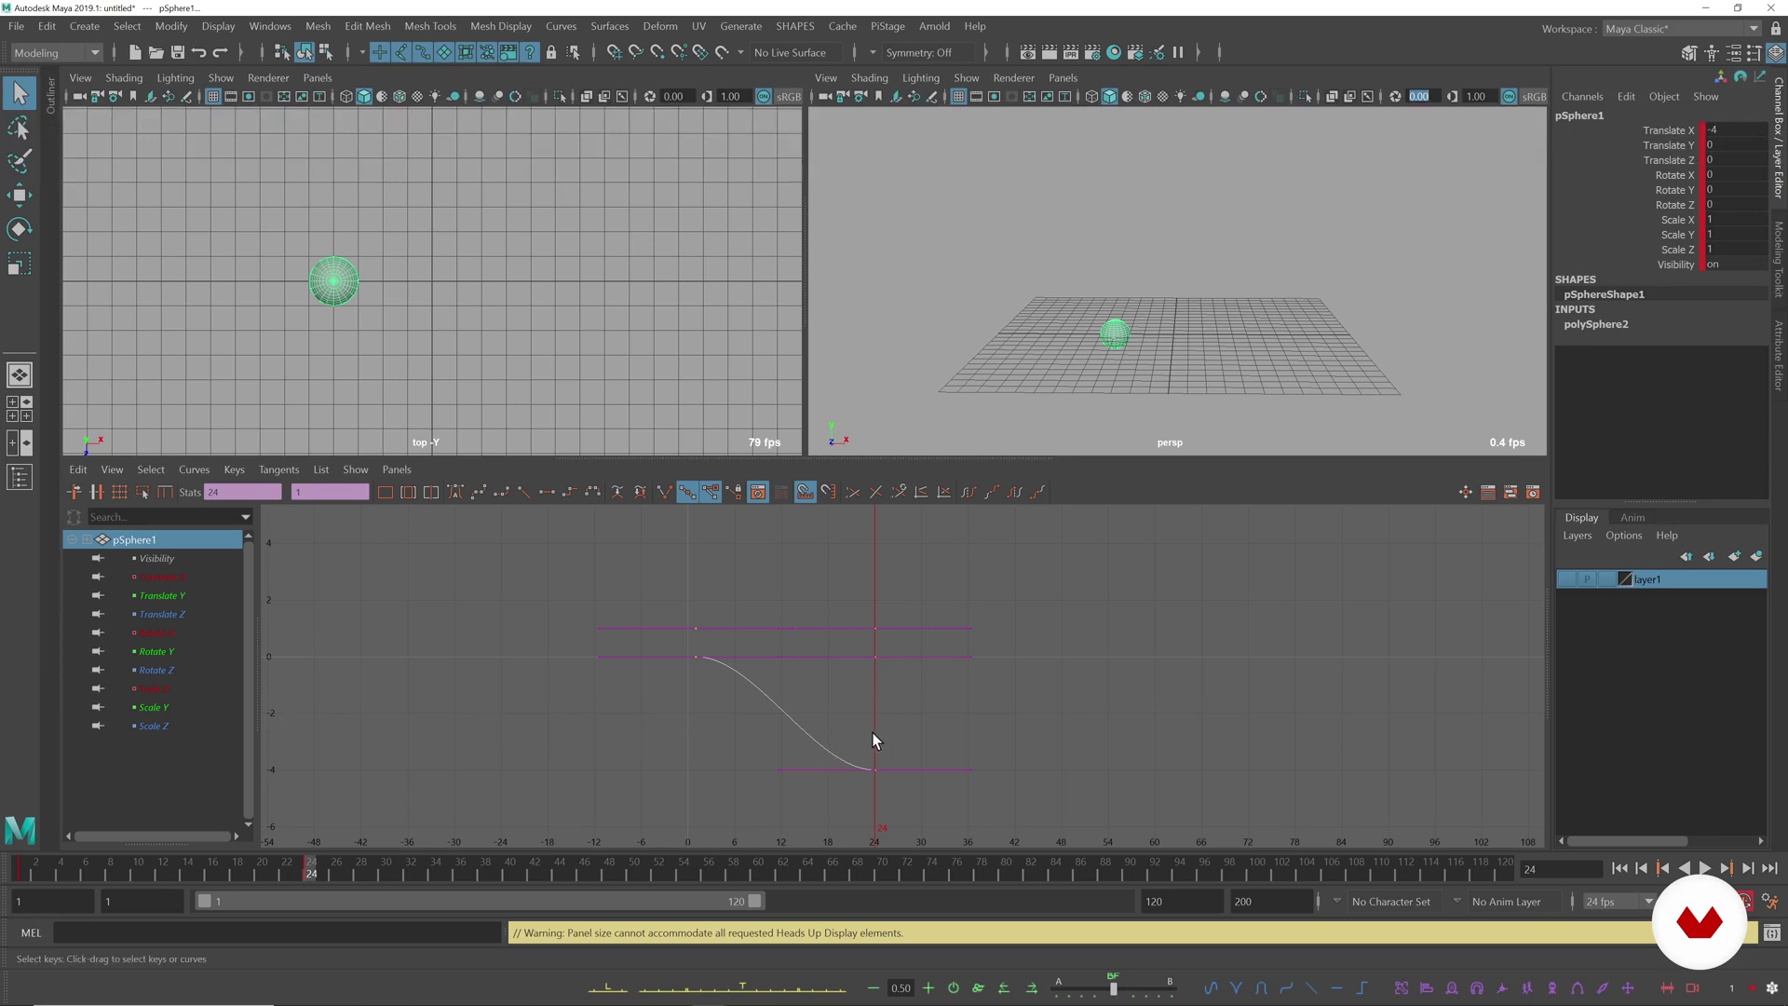
{"action": "left_click", "coordinate": [165, 595]}
{"action": "scroll", "coordinate": [690, 663], "scroll_direction": "up", "scroll_amount": 2}
{"action": "right_click_drag", "start_coordinate": [656, 604], "coordinate": [690, 658], "text": "alt"}
{"action": "middle_click_drag", "start_coordinate": [619, 657], "coordinate": [719, 682], "text": "alt"}
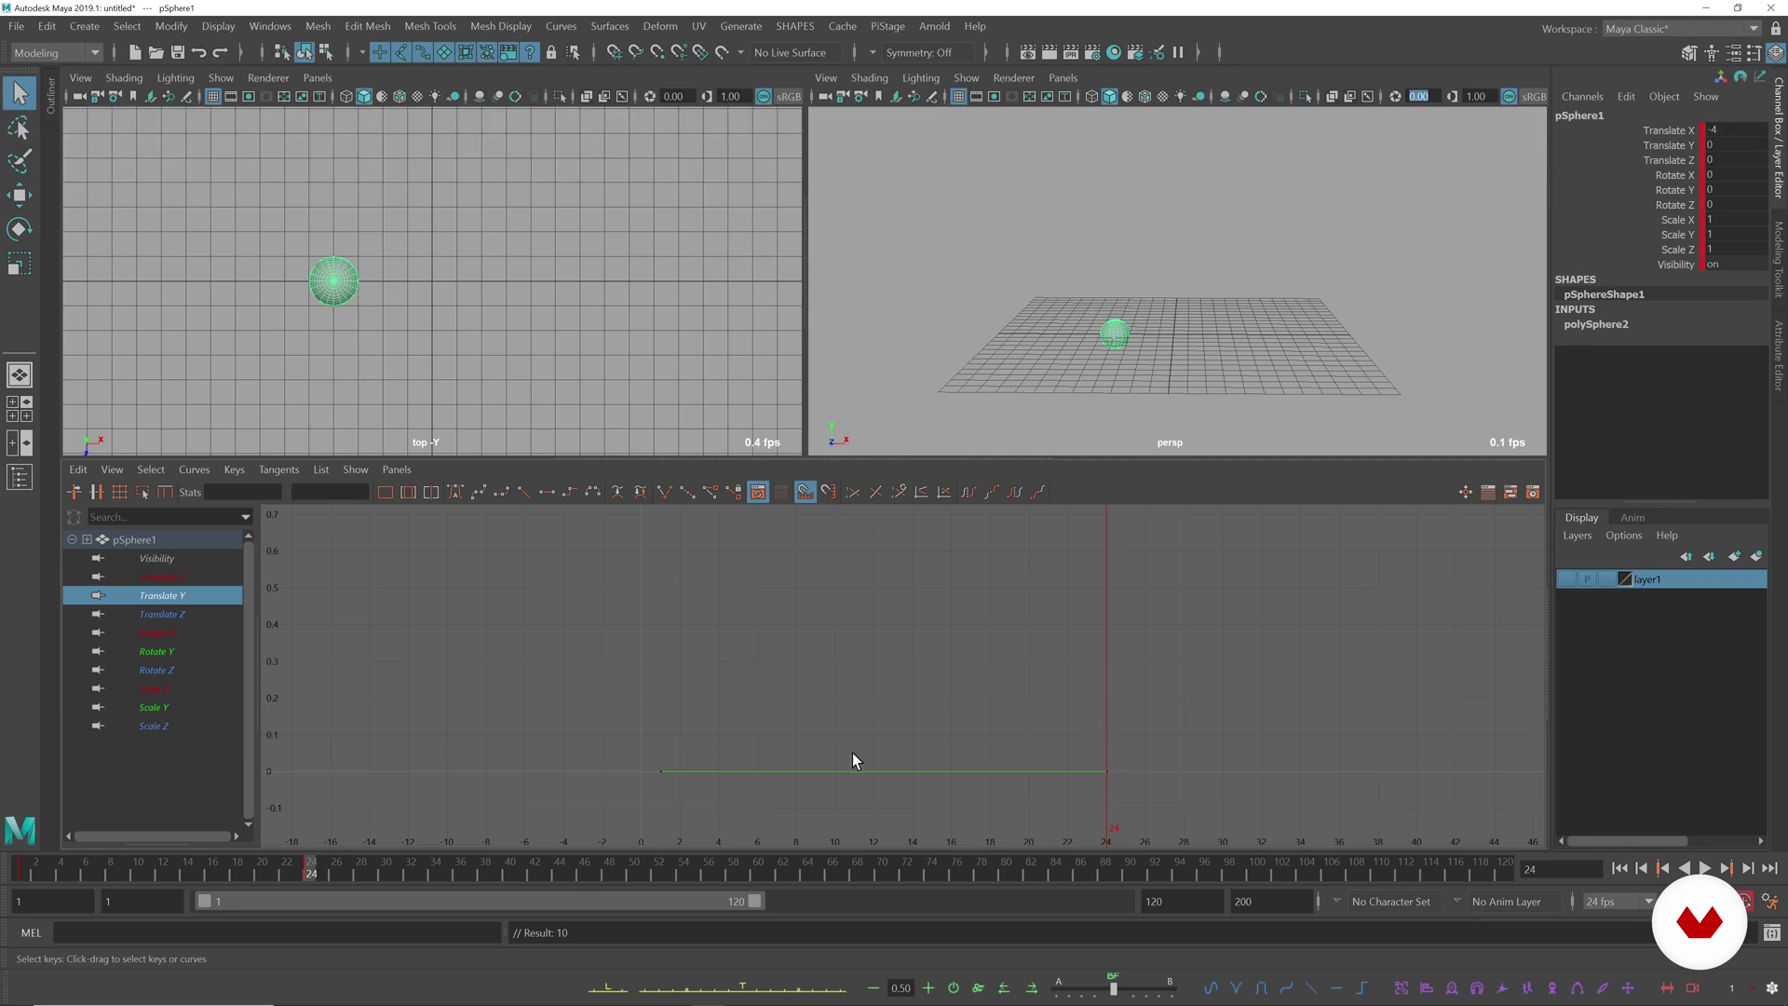
- Isolate the sphere's Translate X curve in the Graph Editor, fitting both its keys in view
{"action": "left_click", "coordinate": [183, 581]}
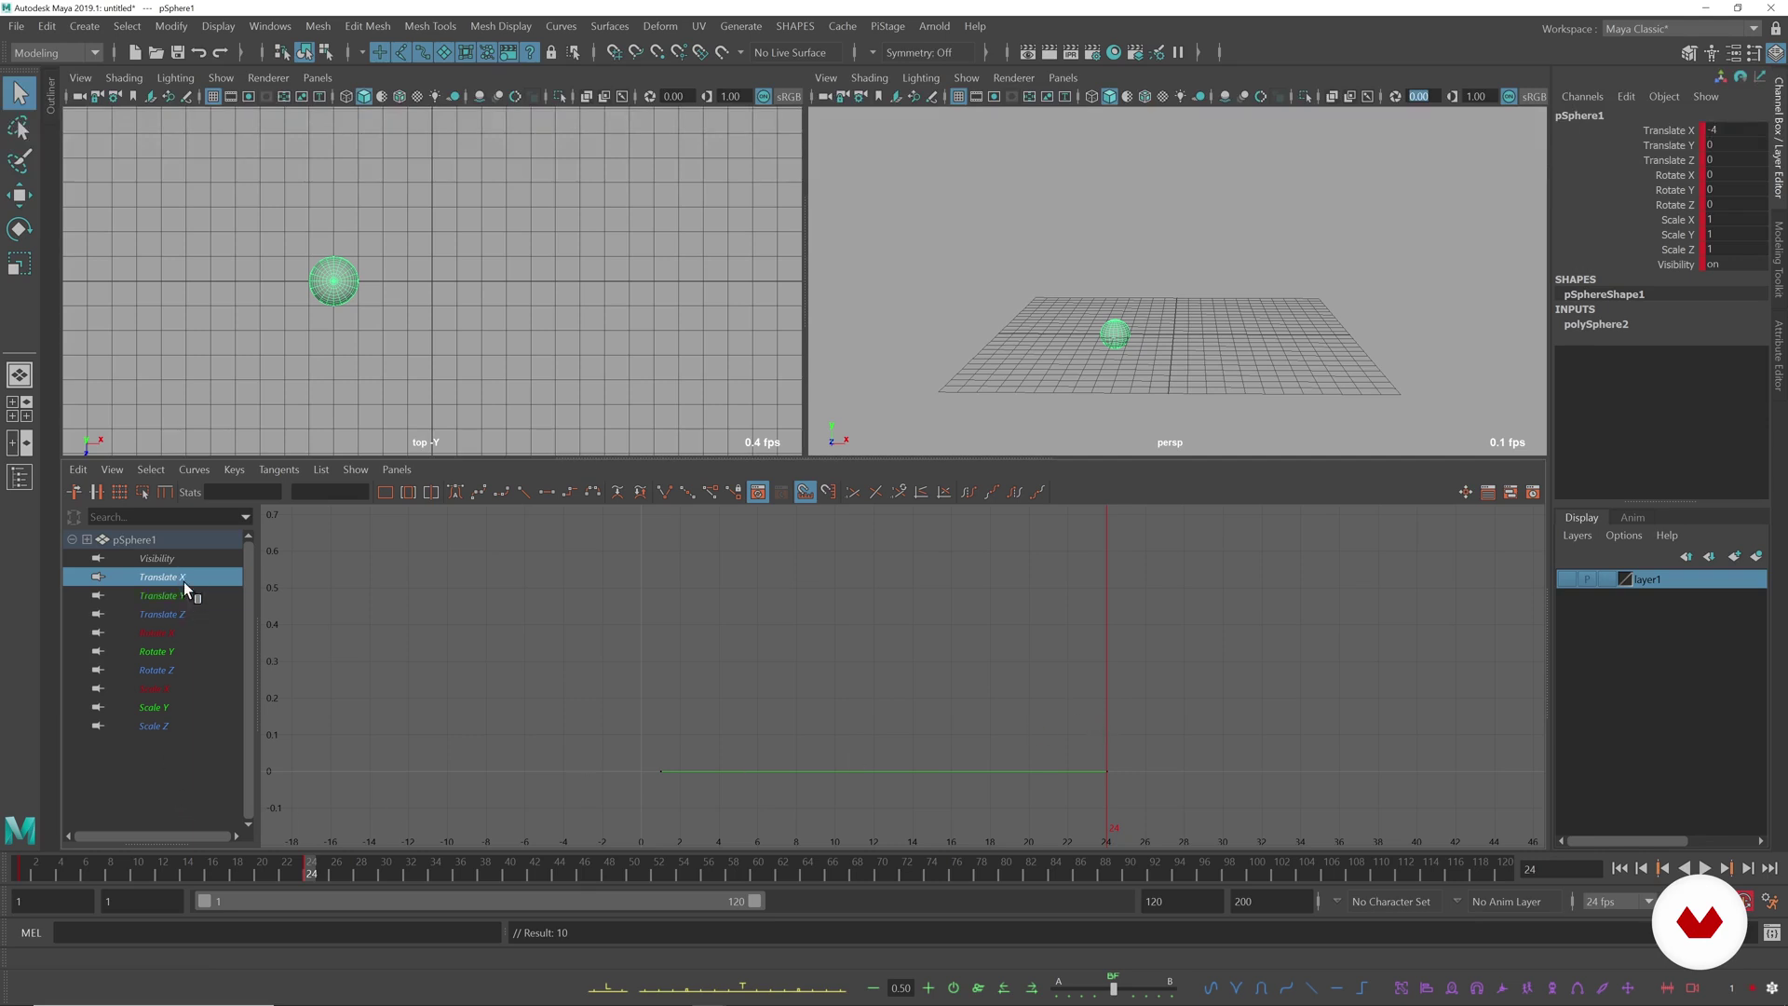
{"action": "scroll", "coordinate": [1134, 759], "scroll_direction": "down", "scroll_amount": 5}
{"action": "right_click_drag", "start_coordinate": [1142, 593], "coordinate": [1072, 759], "text": "alt+shift"}
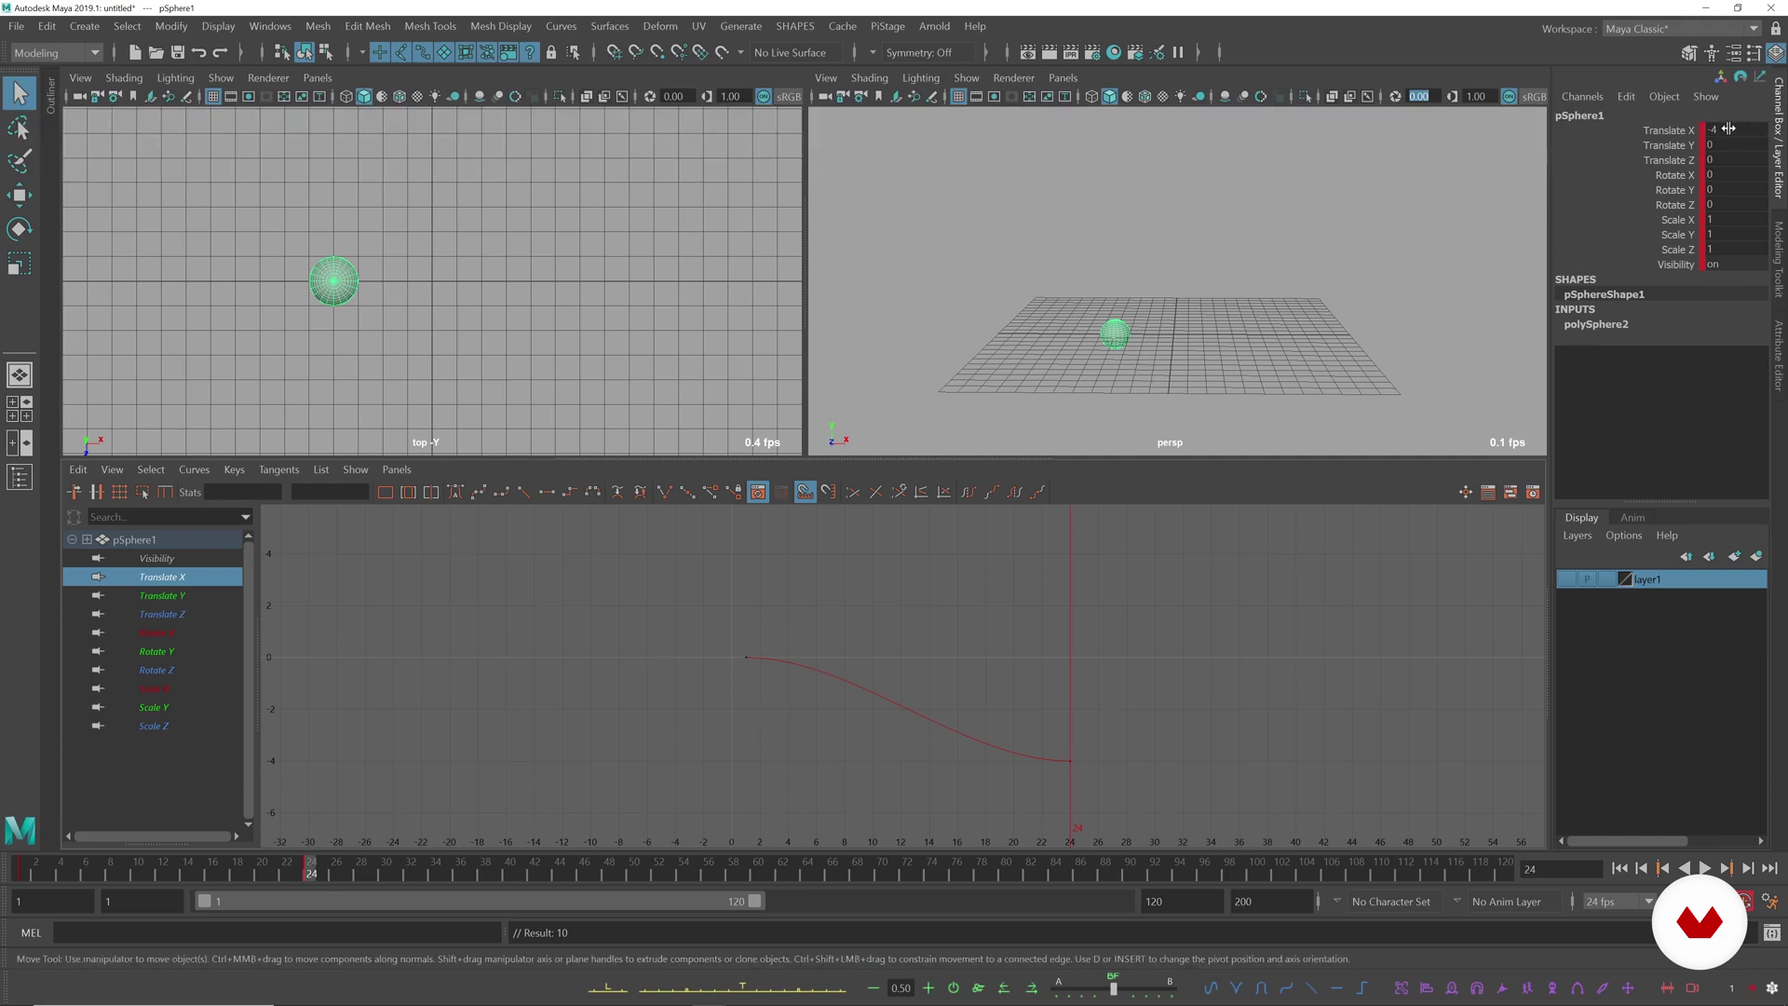
{"action": "right_click_drag", "start_coordinate": [1133, 658], "coordinate": [1121, 655], "text": "alt+shift"}
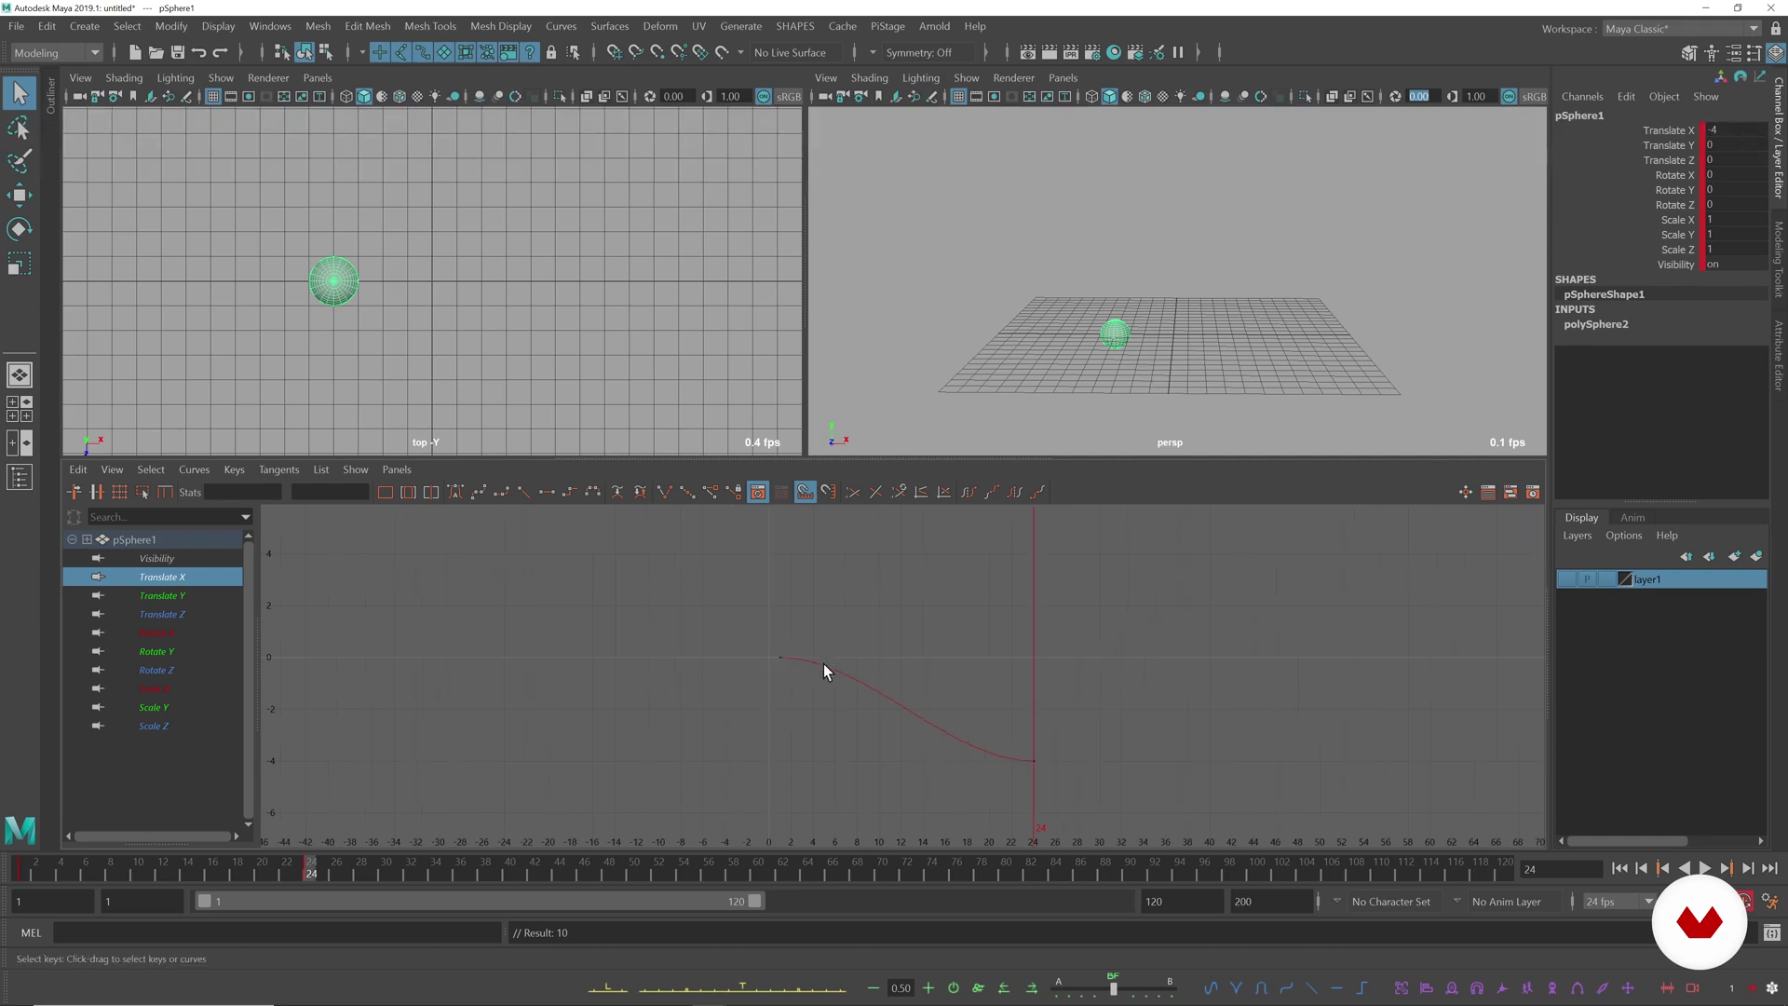
- Go to frame 1 and select the Translate X curve's key at frame 24 in the Graph Editor
{"action": "left_click_drag", "start_coordinate": [39, 871], "coordinate": [23, 871]}
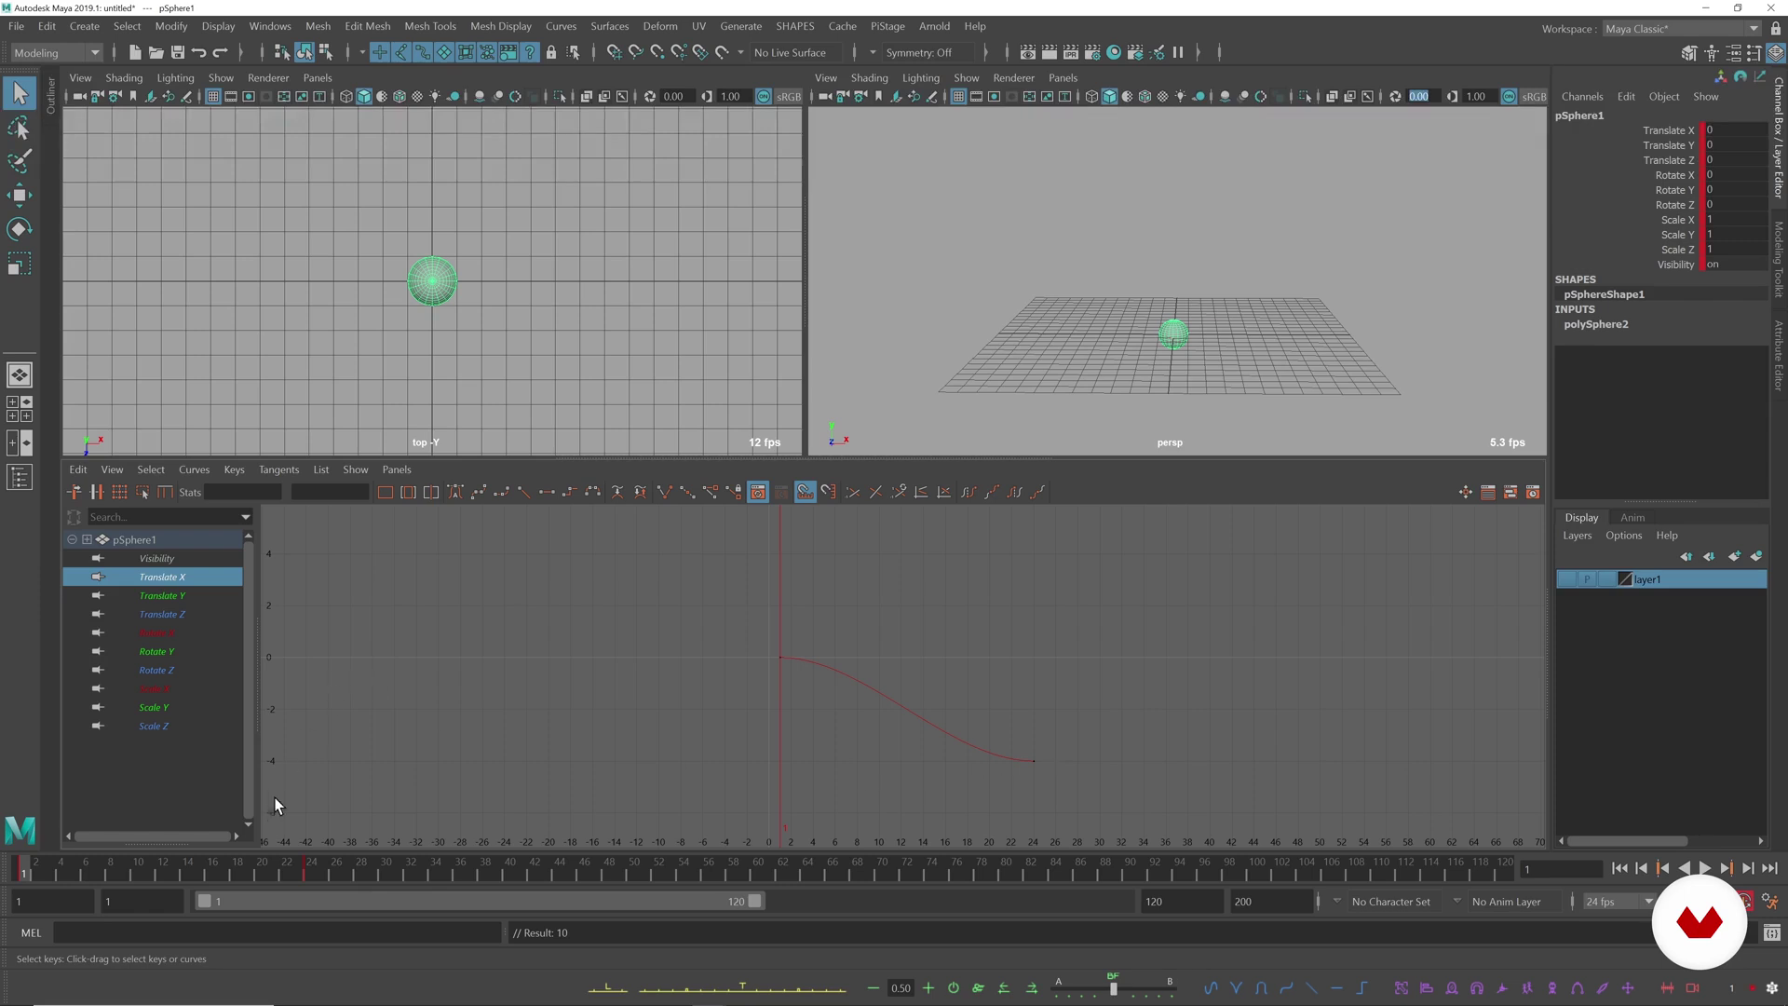
{"action": "right_click_drag", "start_coordinate": [453, 768], "coordinate": [958, 627], "text": "alt"}
{"action": "left_click_drag", "start_coordinate": [1080, 699], "coordinate": [1002, 778]}
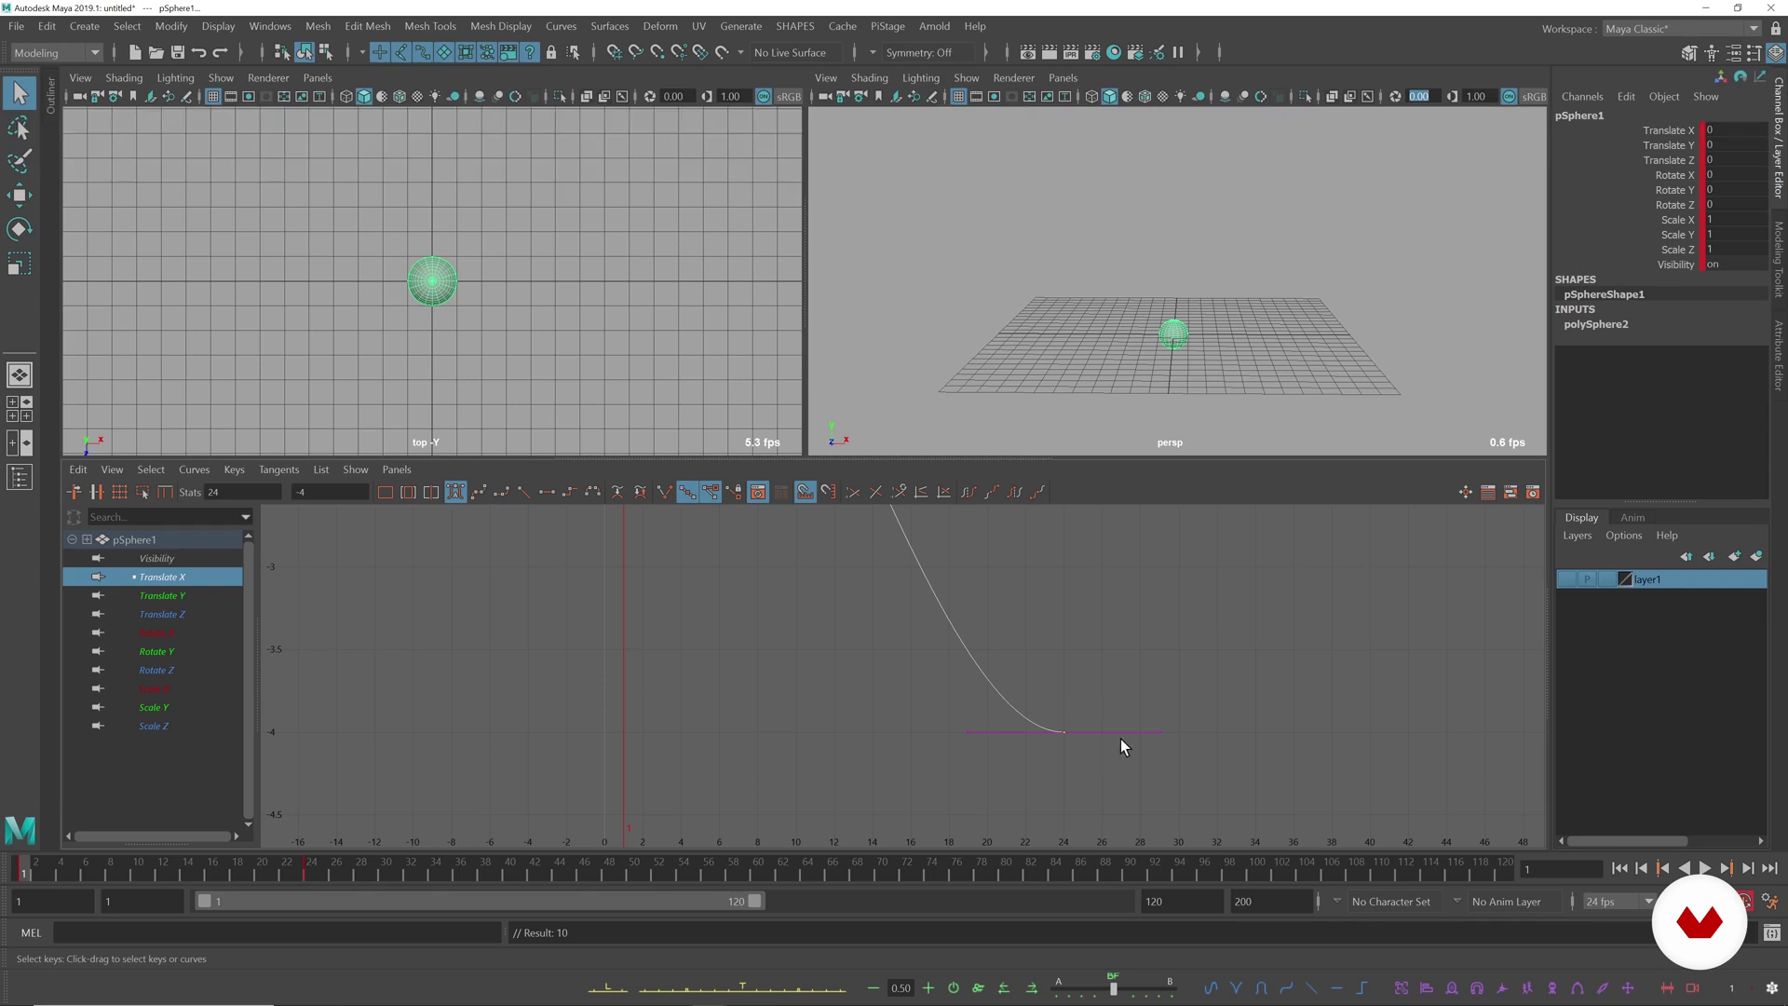
- Scrub the sphere between frames 1 and 24 and adjust the Graph Editor view to examine its Translate X curve
{"action": "right_click_drag", "start_coordinate": [1142, 579], "coordinate": [1062, 550], "text": "alt+shift"}
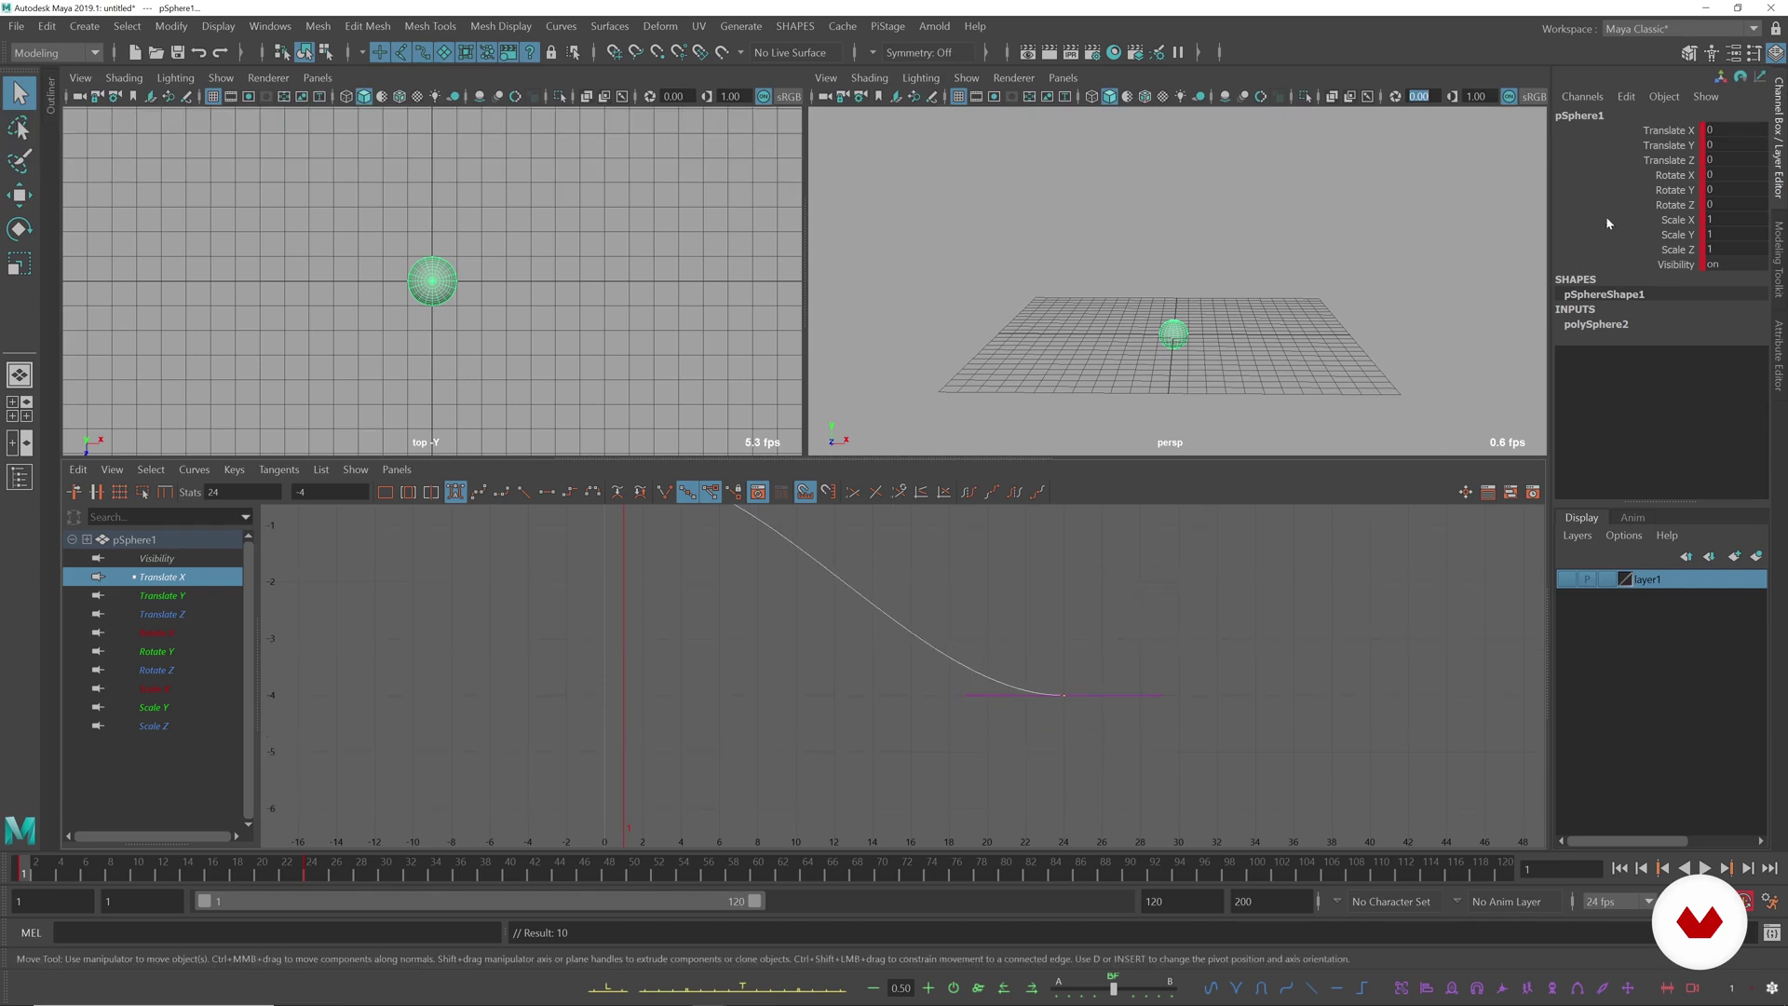
{"action": "left_click", "coordinate": [311, 870]}
{"action": "right_click_drag", "start_coordinate": [1114, 671], "coordinate": [932, 530], "text": "alt"}
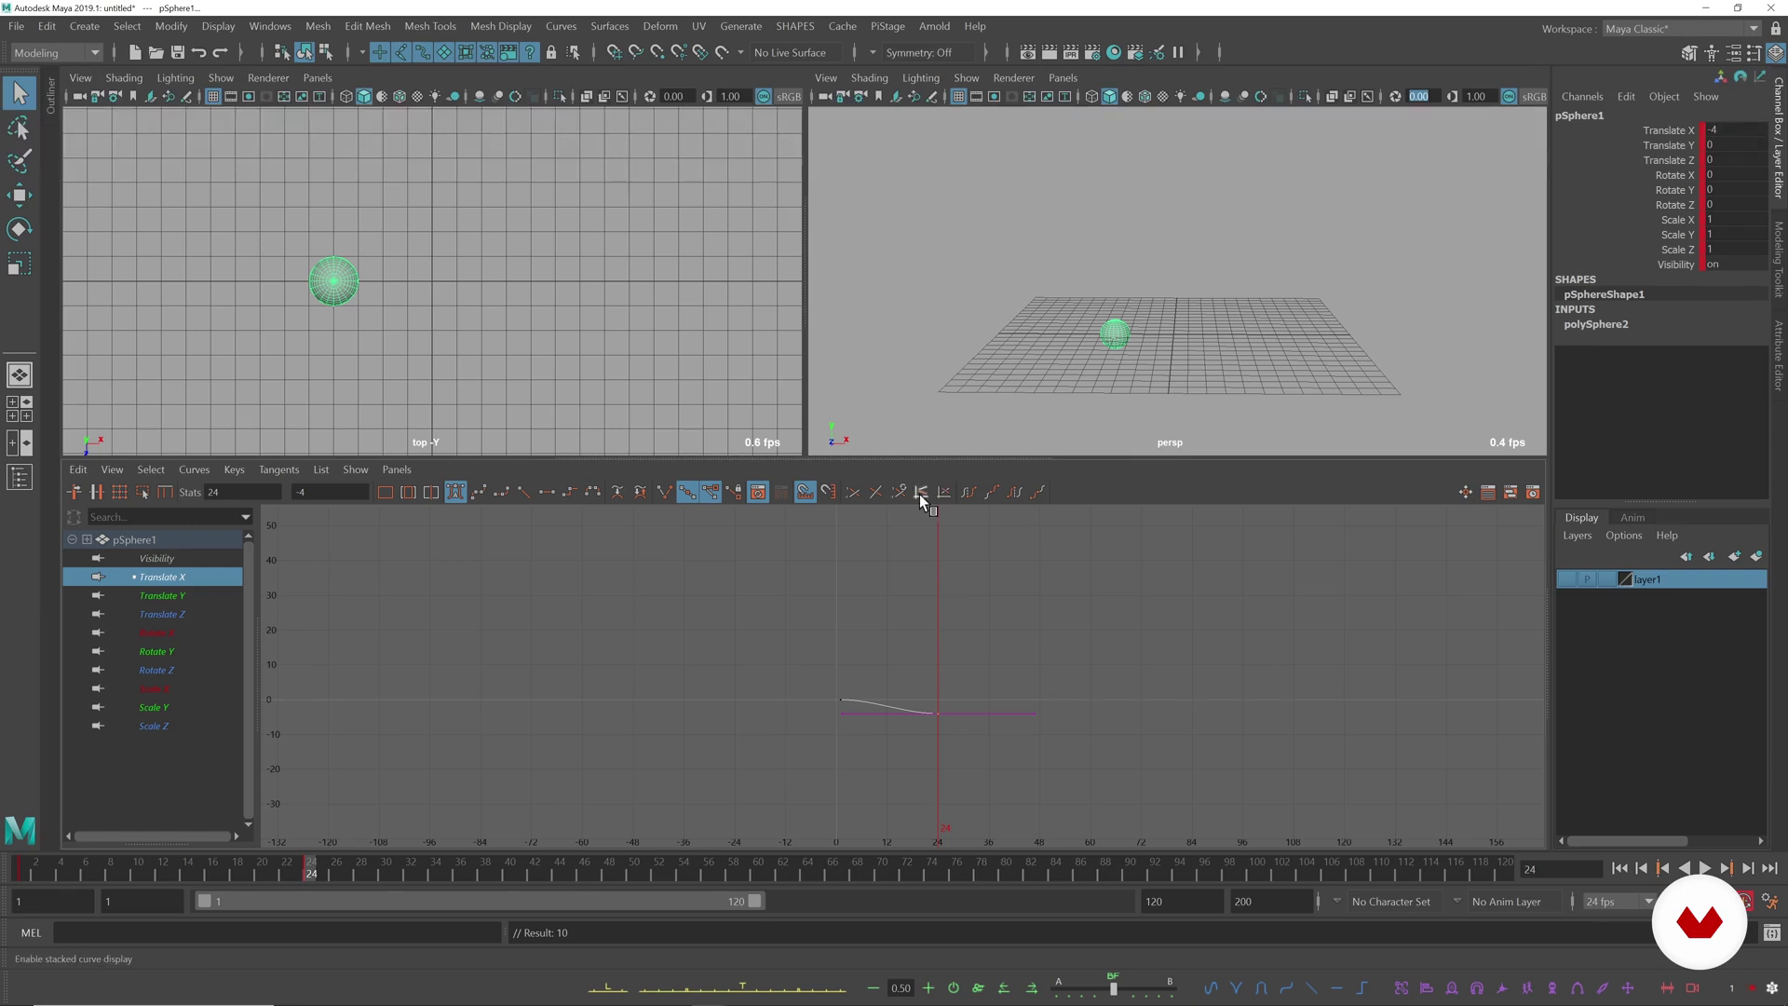
{"action": "key", "text": "comma"}
{"action": "left_click_drag", "start_coordinate": [26, 871], "coordinate": [311, 864]}
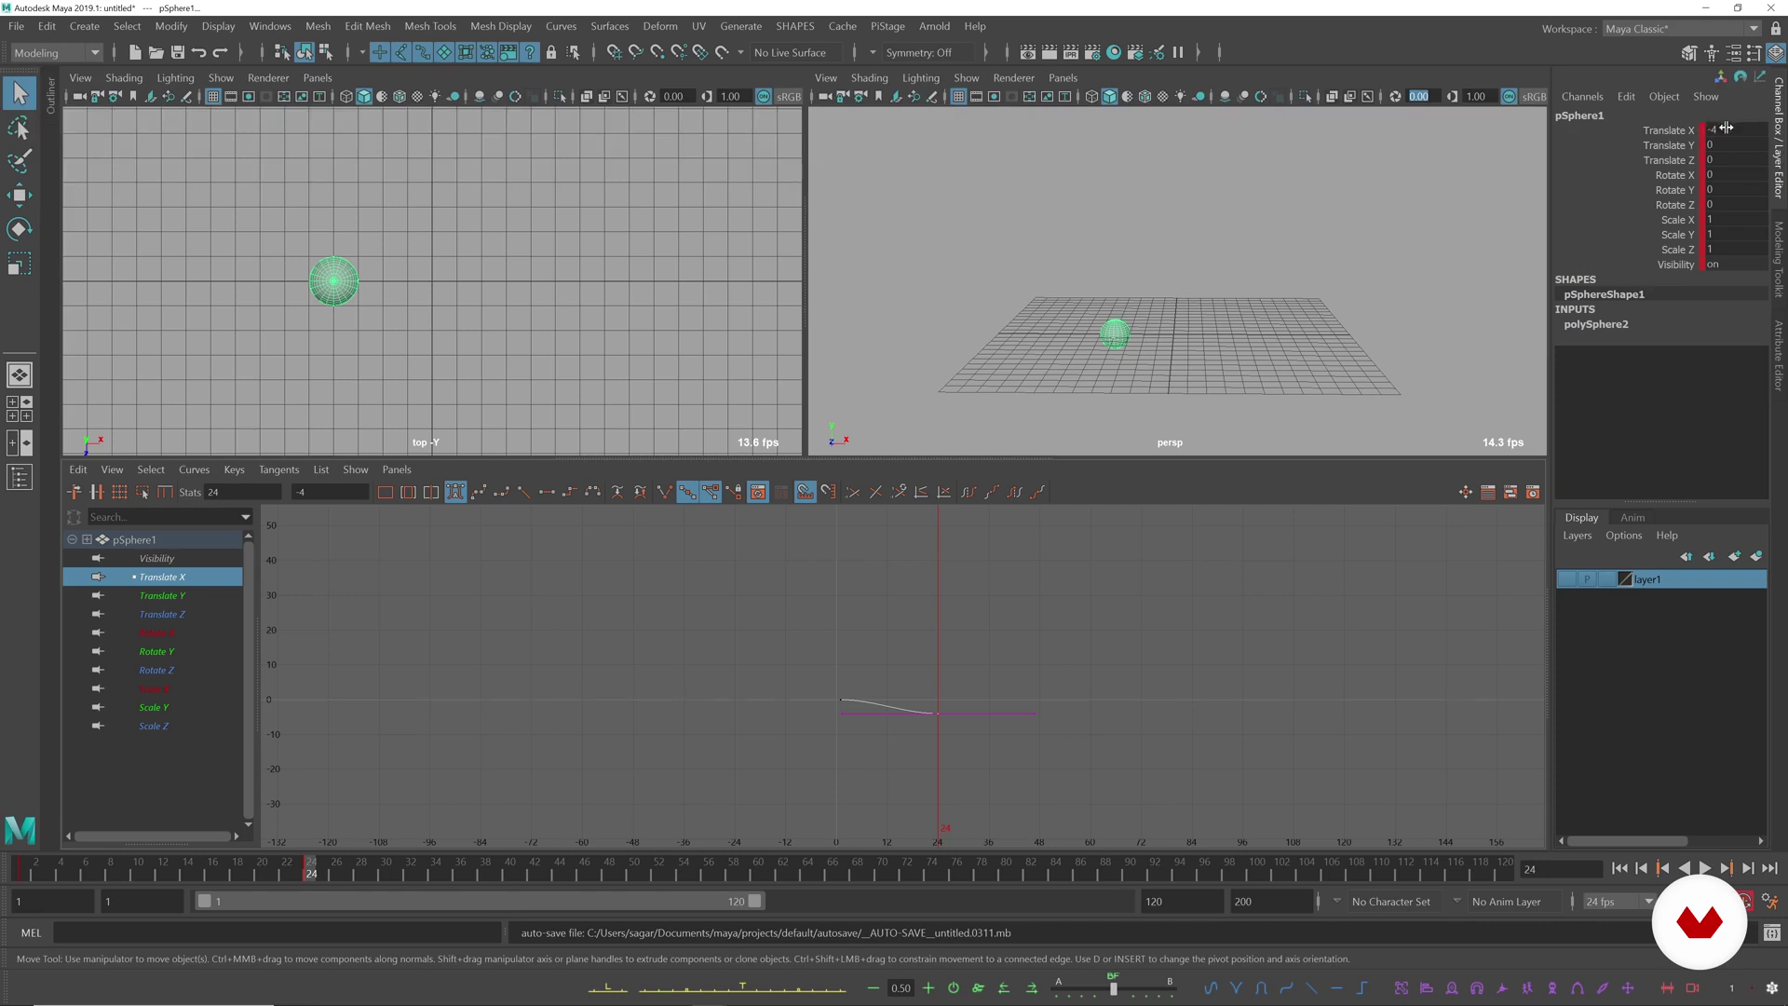
{"action": "right_click_drag", "start_coordinate": [946, 667], "coordinate": [1049, 611], "text": "alt"}
{"action": "middle_click_drag", "start_coordinate": [1049, 611], "coordinate": [1080, 520], "text": "alt"}
{"action": "right_click_drag", "start_coordinate": [1229, 676], "coordinate": [1124, 661], "text": "alt+shift"}
{"action": "middle_click_drag", "start_coordinate": [1124, 661], "coordinate": [1124, 584], "text": "alt"}
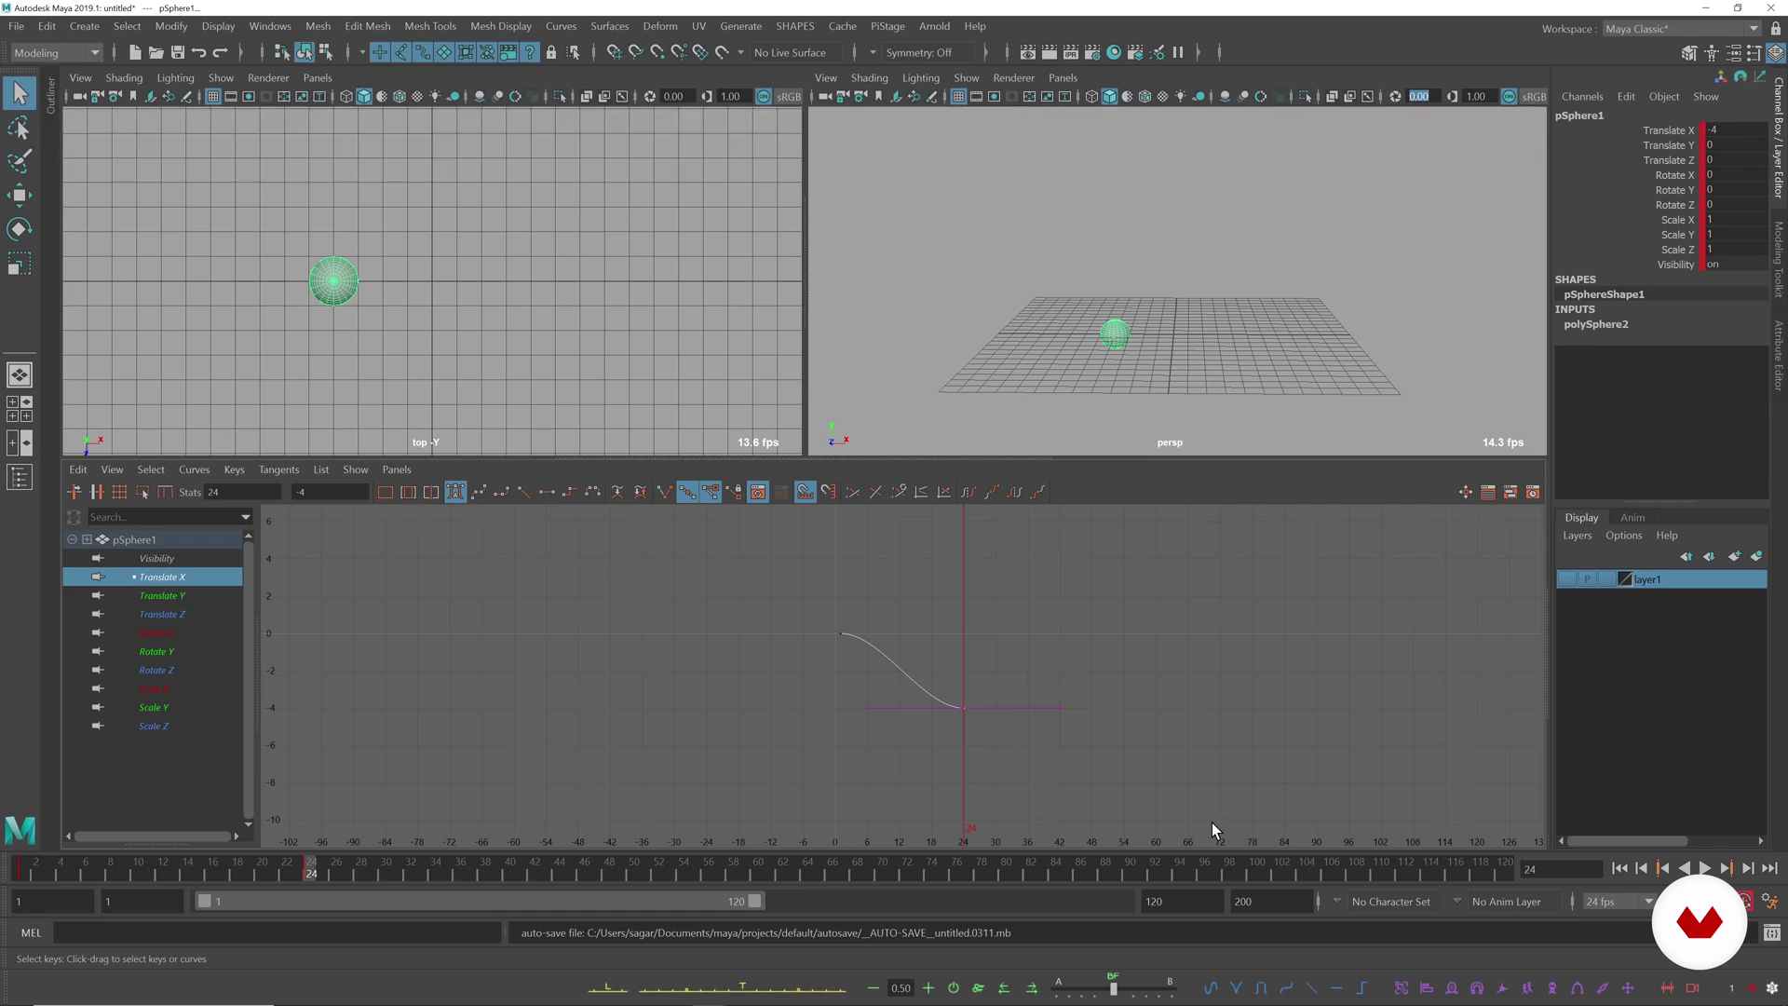
- Fit the Translate X curve in the Graph Editor and compare its shape with the sphere's motion from frame 1 to 24
{"action": "left_click_drag", "start_coordinate": [21, 869], "coordinate": [311, 857]}
{"action": "key", "text": "f"}
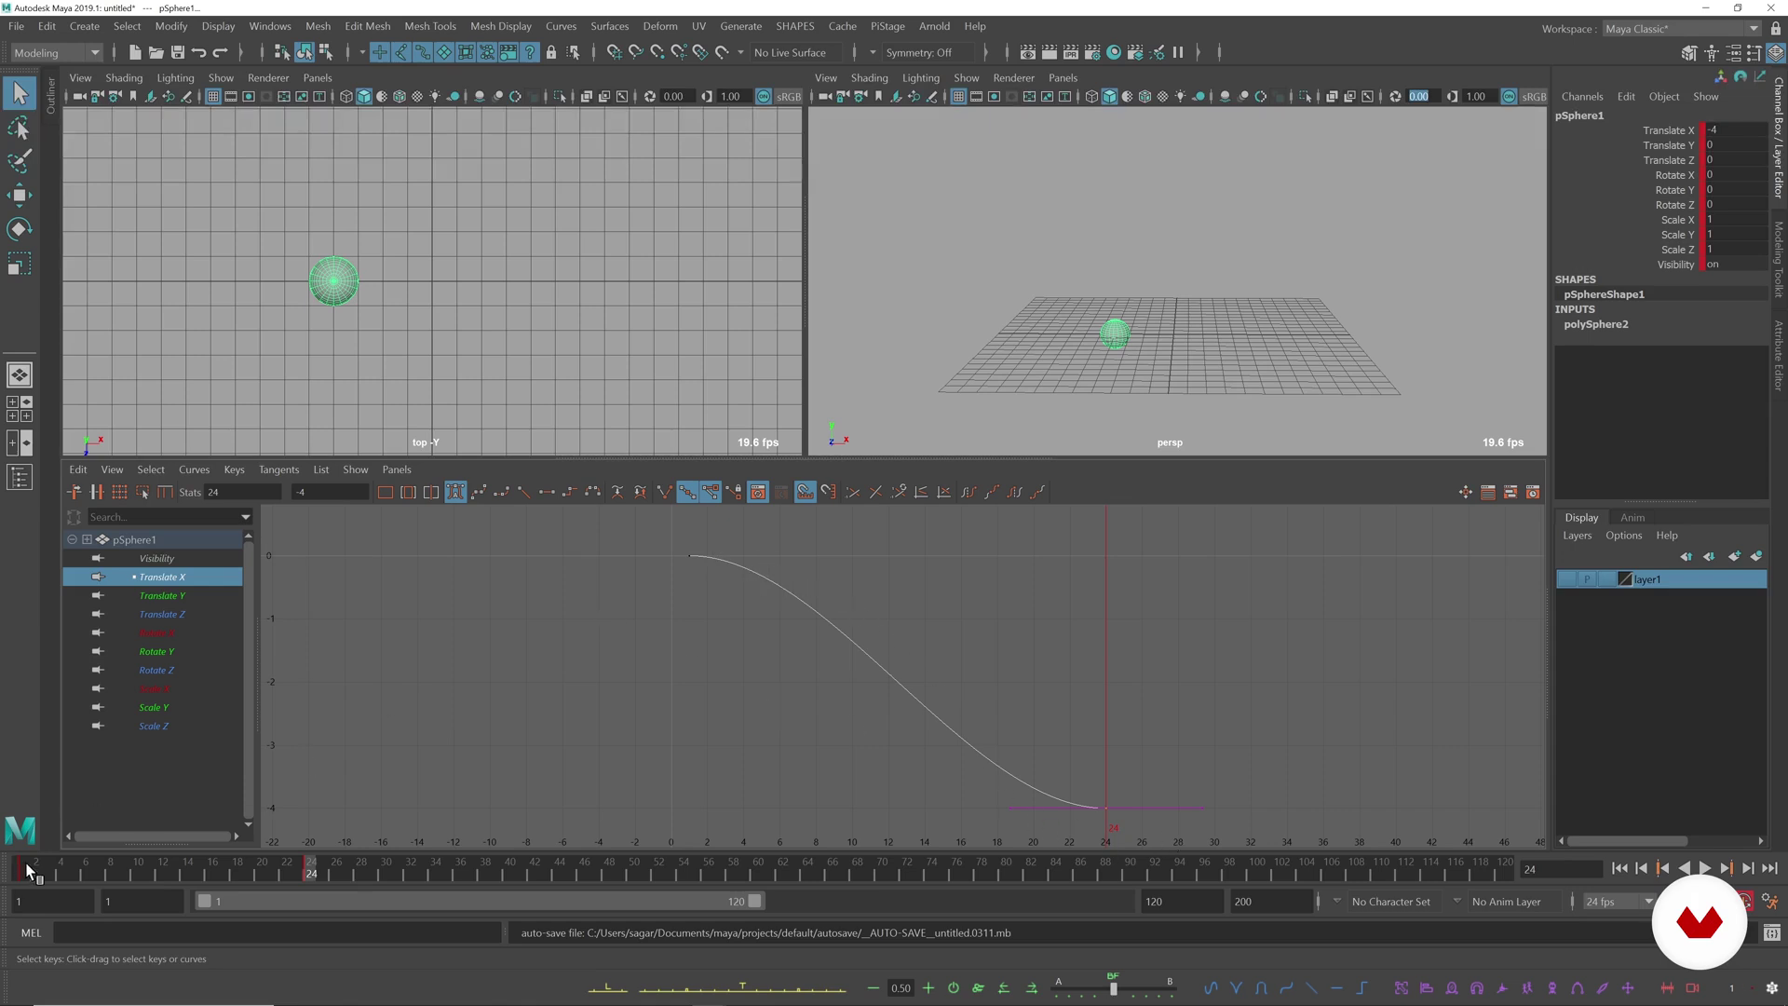
{"action": "left_click", "coordinate": [25, 870]}
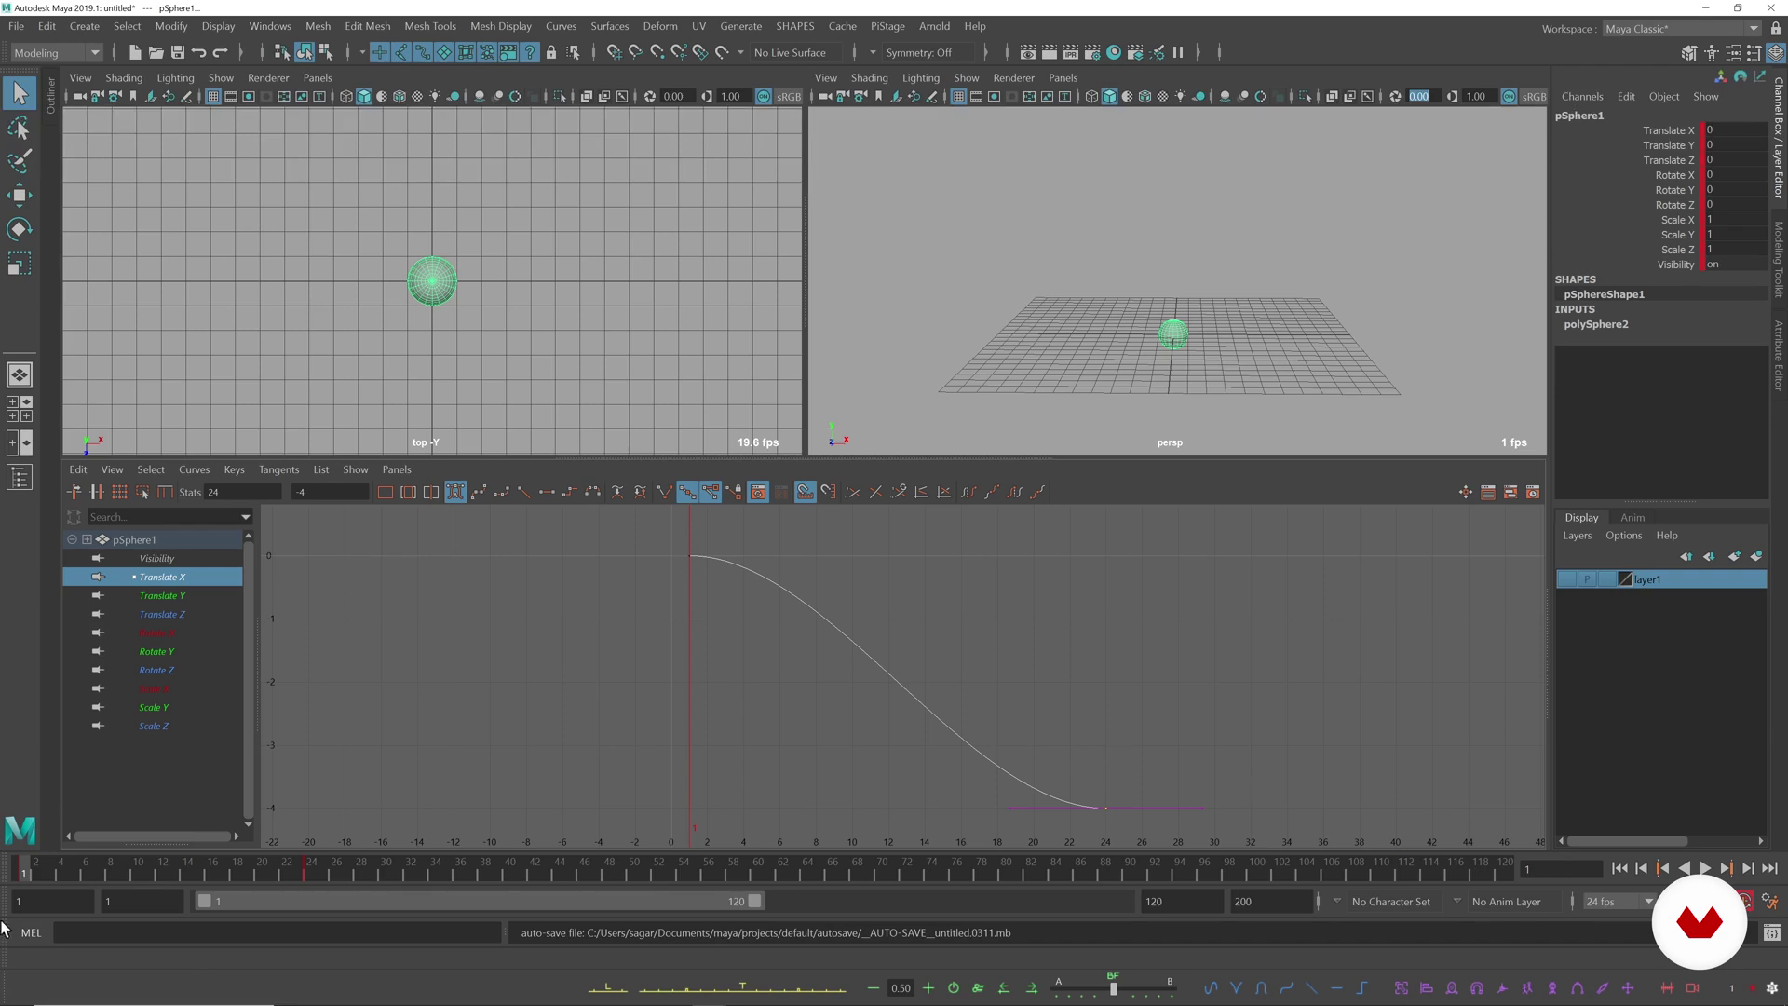
{"action": "left_click_drag", "start_coordinate": [25, 869], "coordinate": [310, 859]}
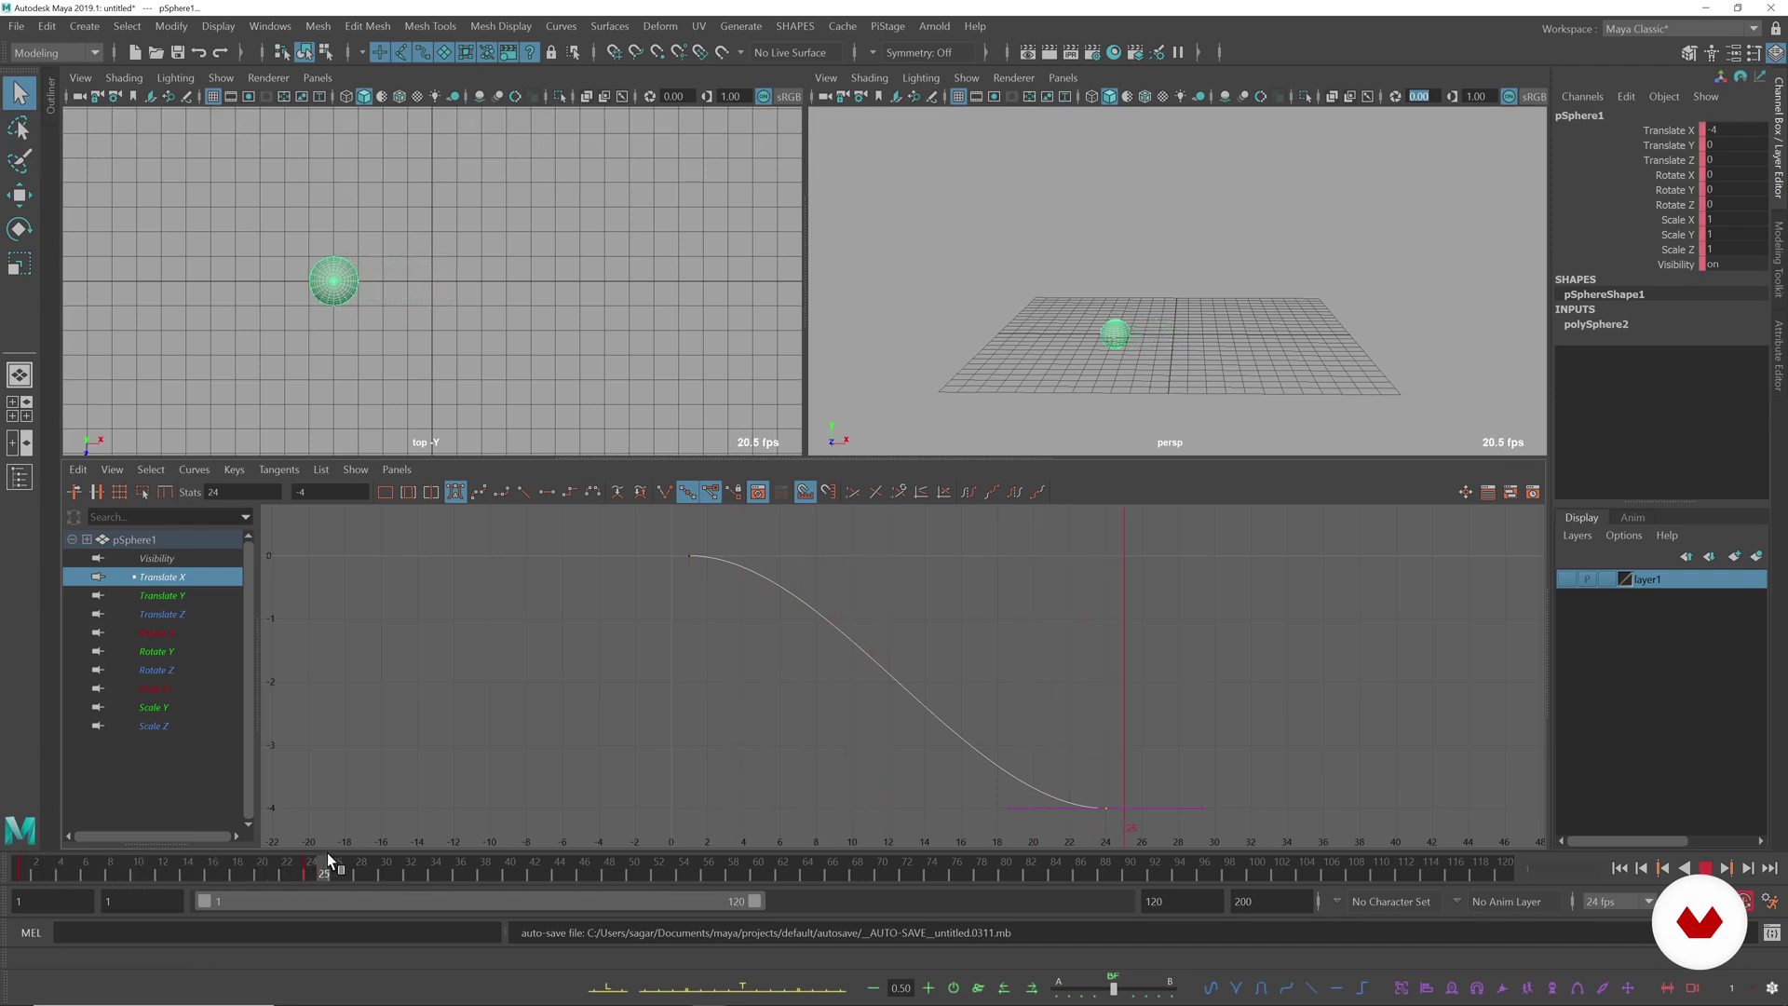
{"action": "mouse_move", "coordinate": [28, 868]}
{"action": "left_mouse_down"}
{"action": "mouse_move", "coordinate": [326, 844]}
{"action": "mouse_move", "coordinate": [35, 863]}
{"action": "mouse_move", "coordinate": [9, 843]}
{"action": "left_mouse_up"}
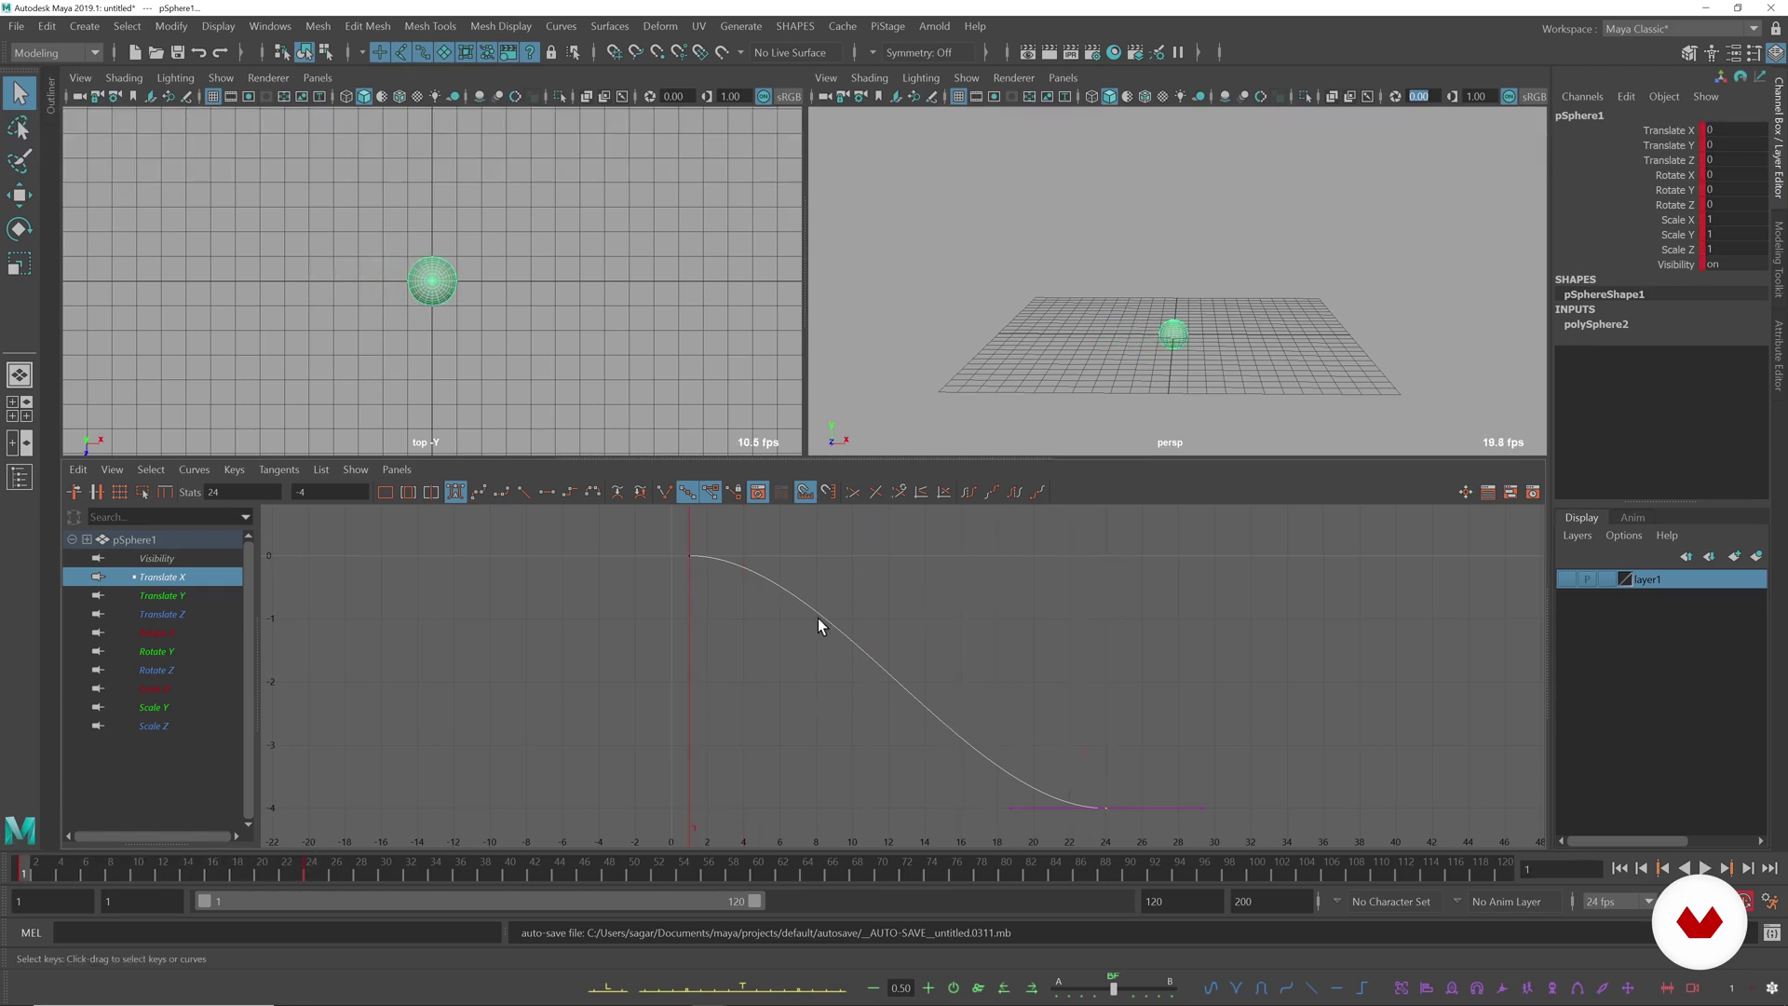
- Select both keys of the Translate X curve and change their tangents to linear
{"action": "right_click_drag", "start_coordinate": [852, 594], "coordinate": [857, 591], "text": "alt+shift"}
{"action": "left_click", "coordinate": [690, 596], "text": "shift"}
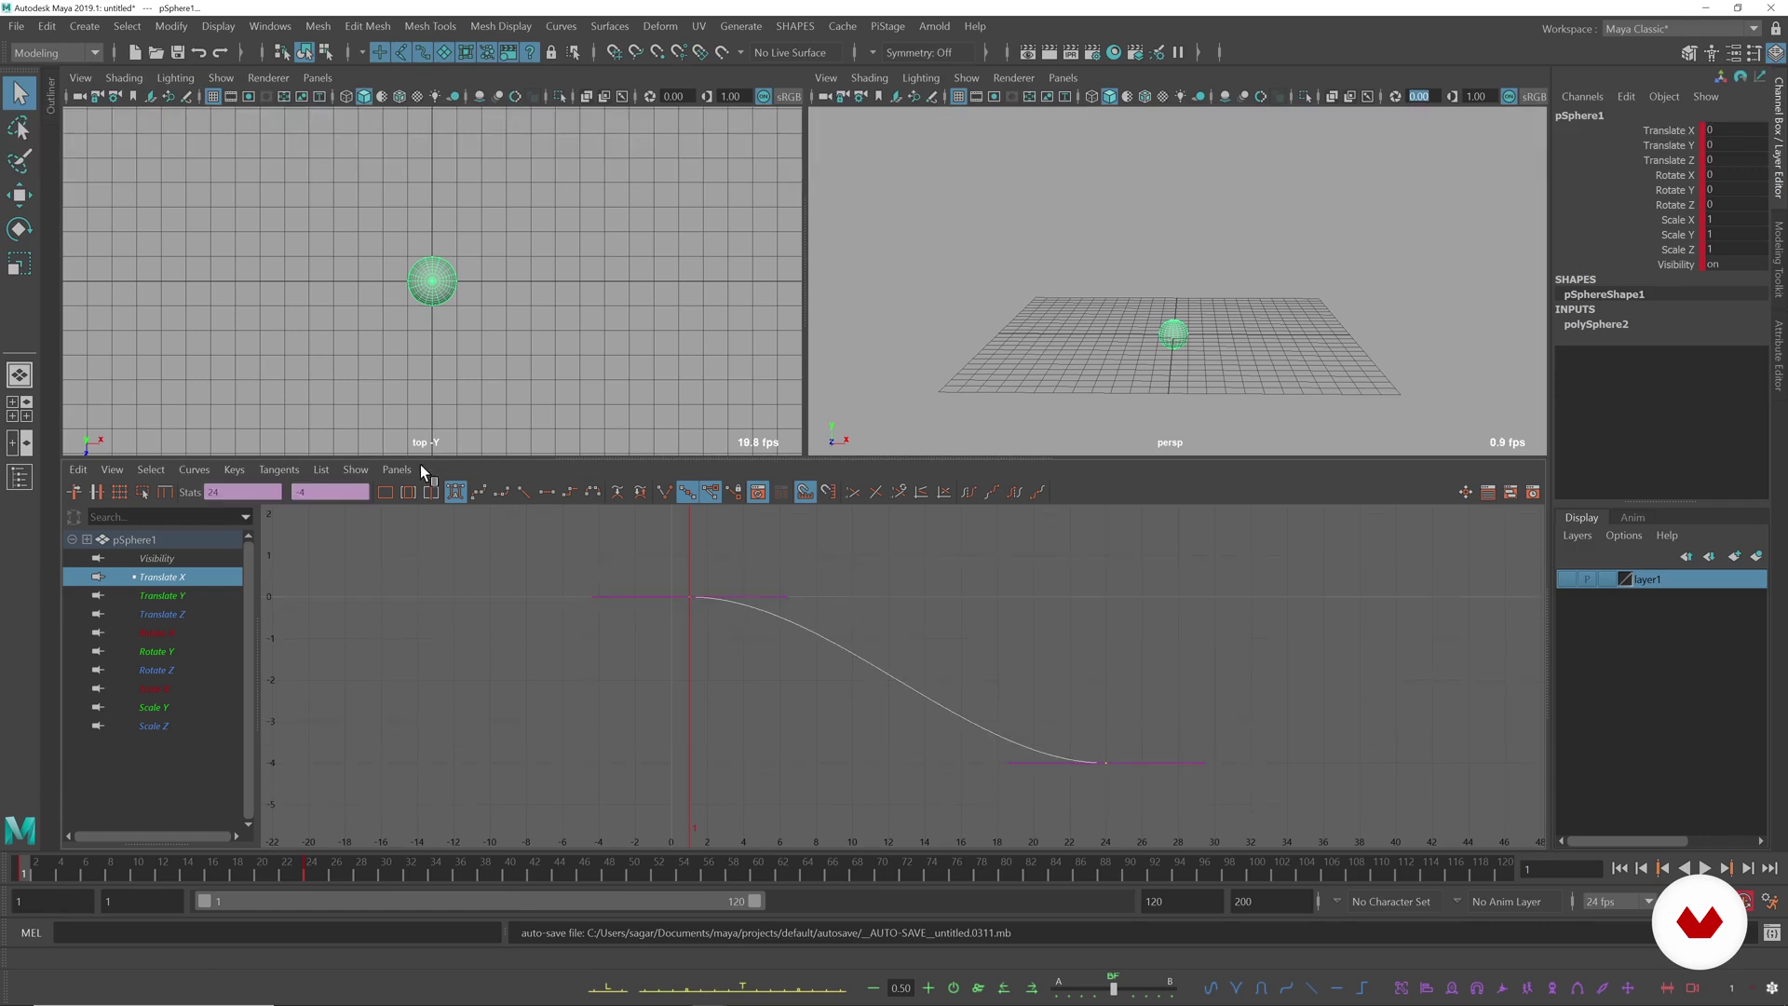
{"action": "left_click", "coordinate": [524, 493]}
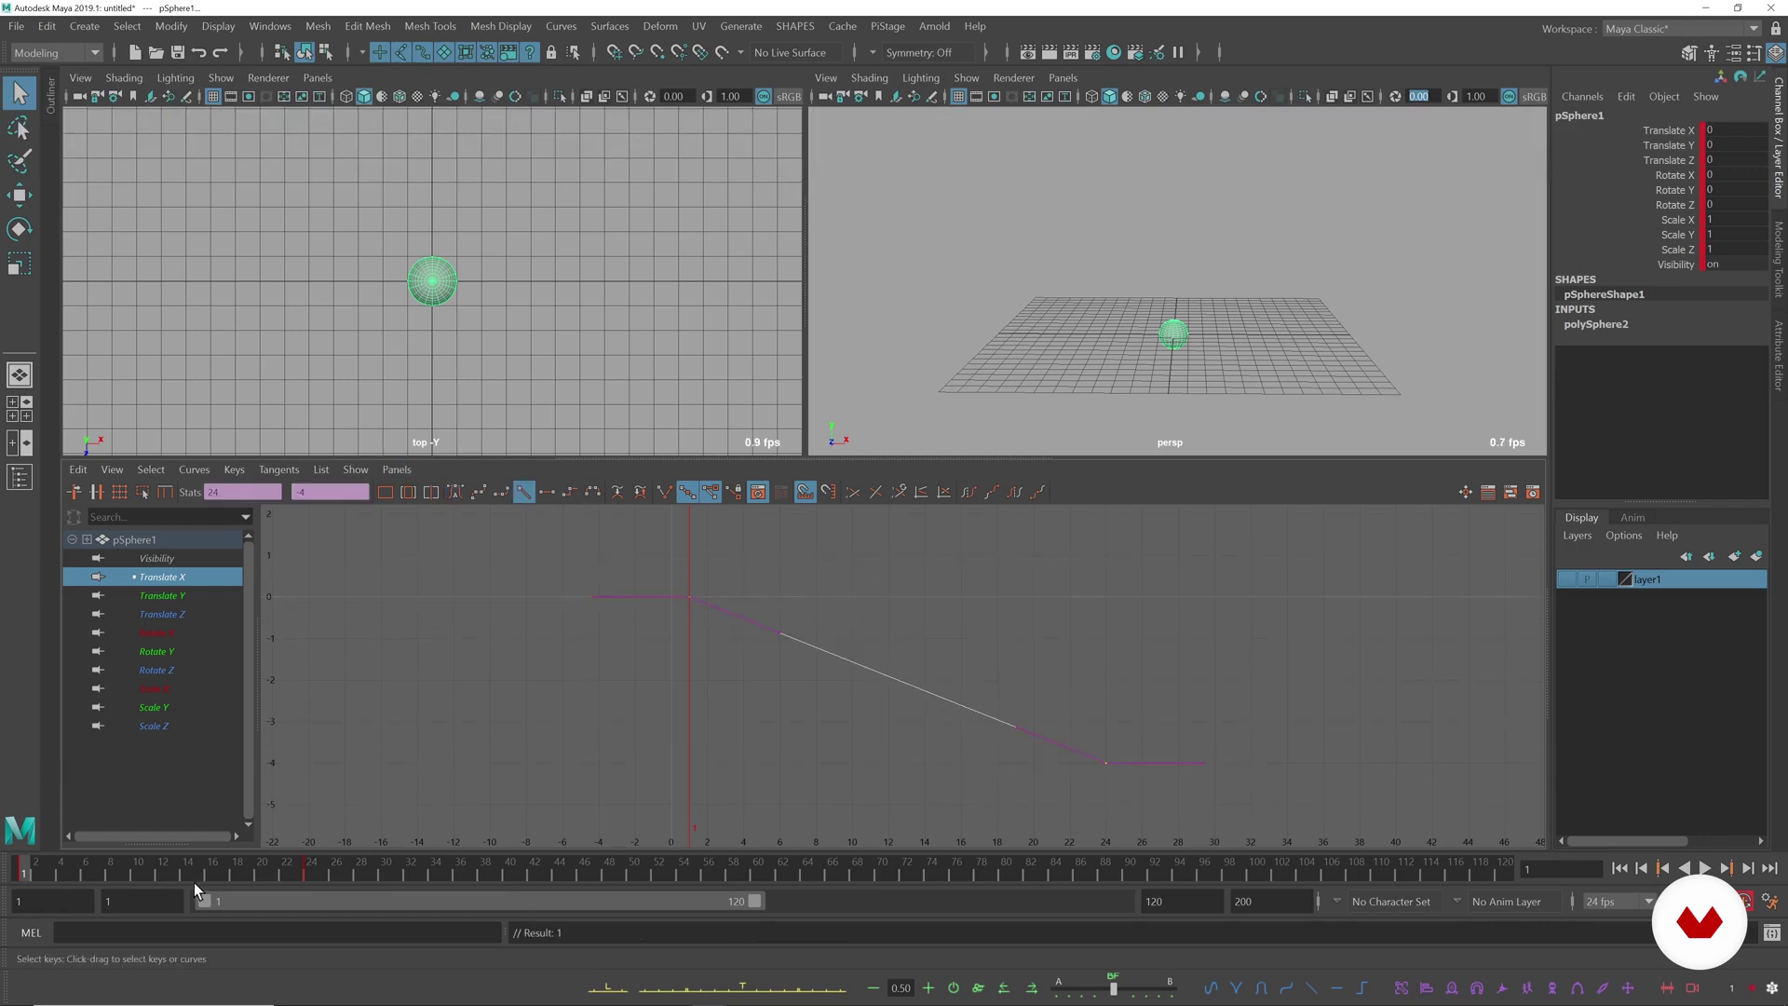
- Scrub and play the animation between frames 1 and 24 to examine the sphere's linear motion
{"action": "left_click_drag", "start_coordinate": [31, 864], "coordinate": [164, 862]}
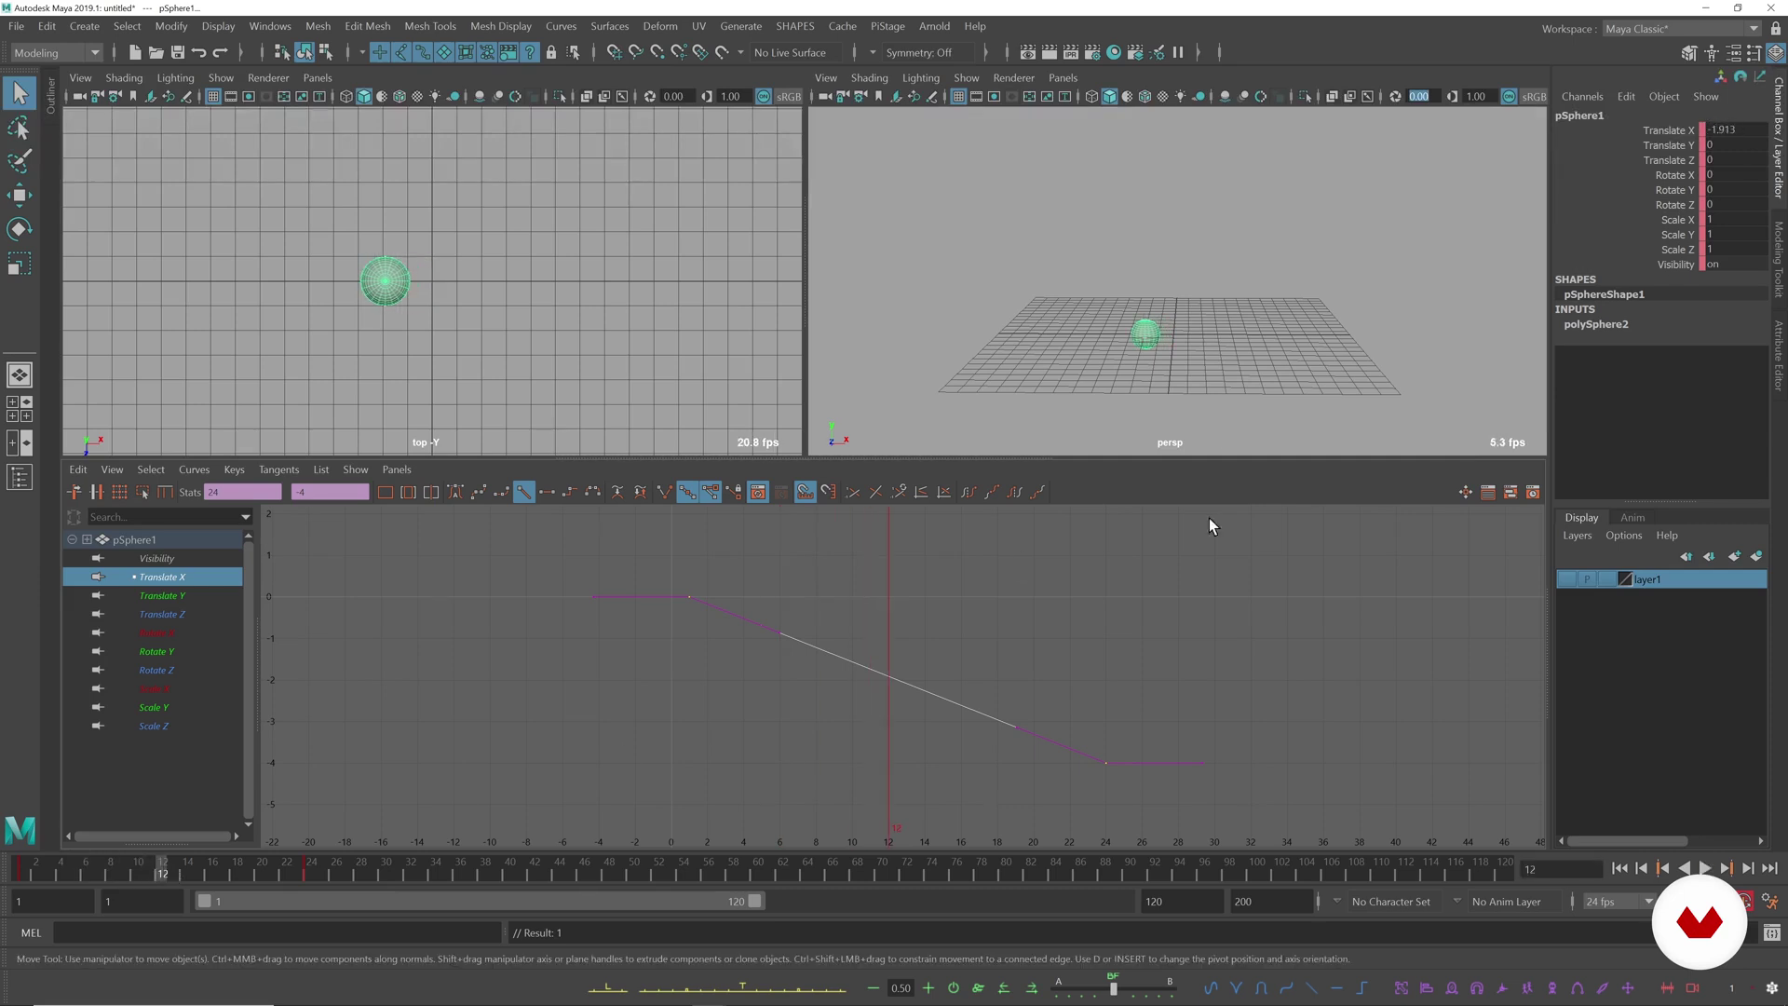
{"action": "left_click_drag", "start_coordinate": [92, 871], "coordinate": [51, 871]}
{"action": "key", "text": "alt+v"}
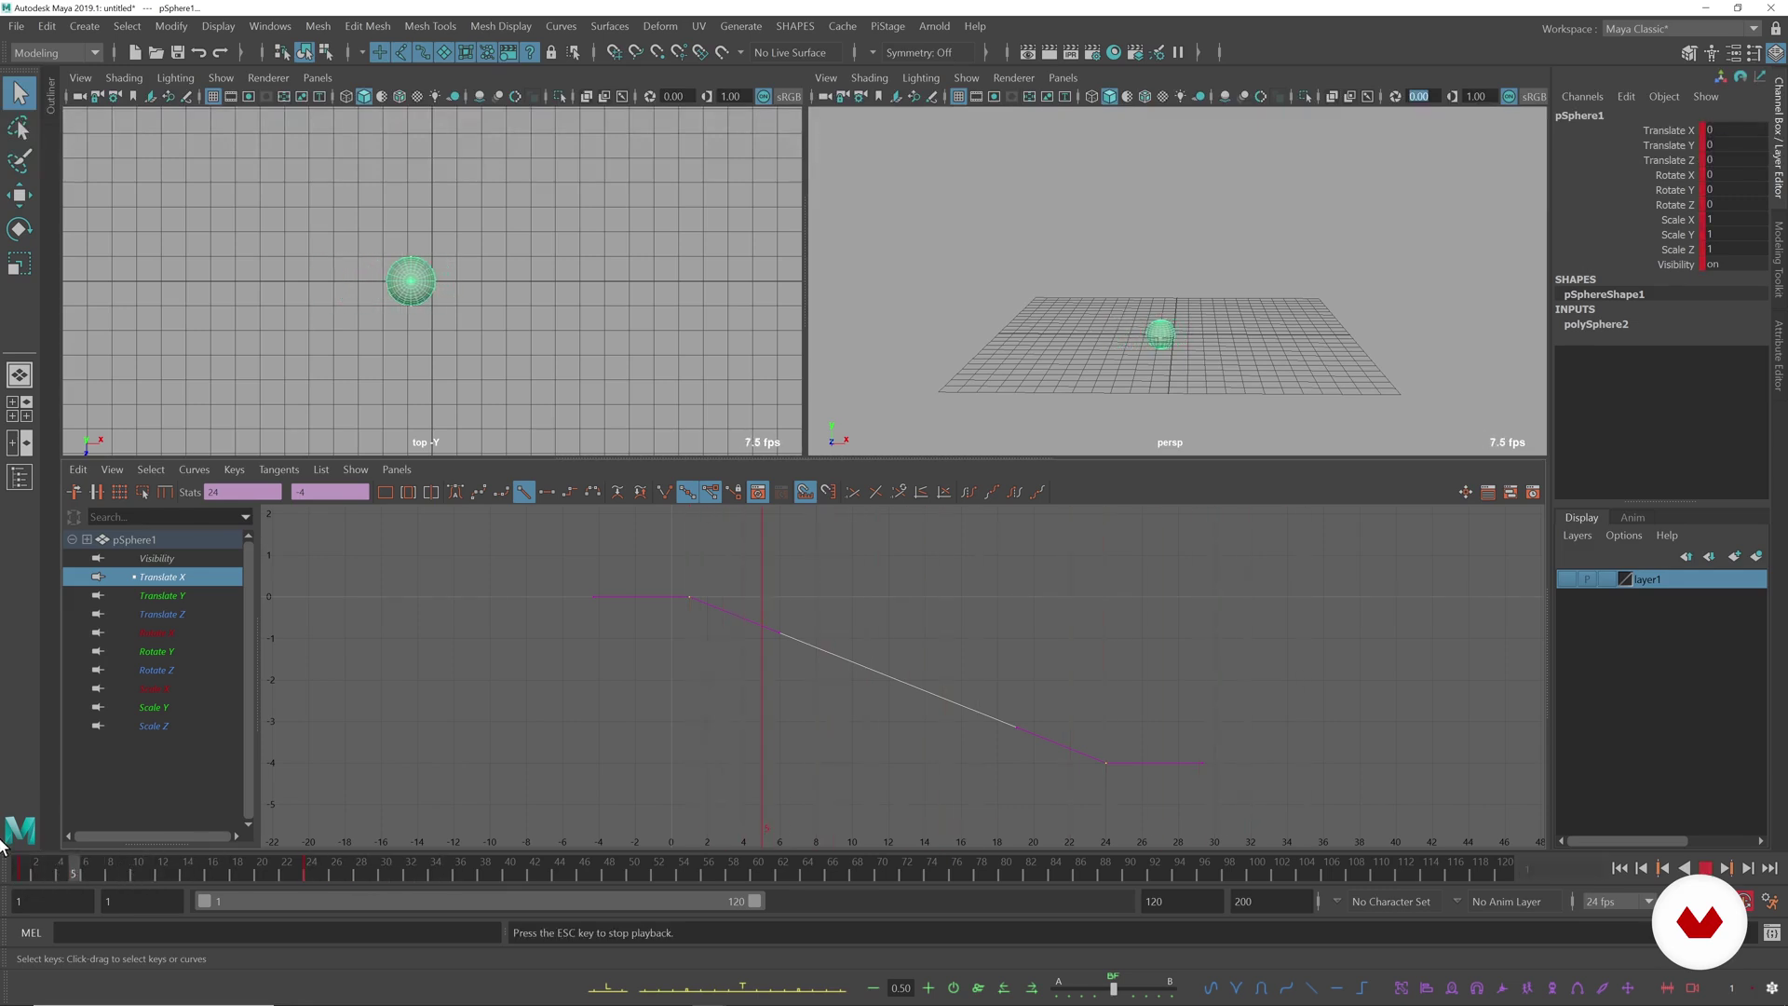
{"action": "key", "text": "Escape"}
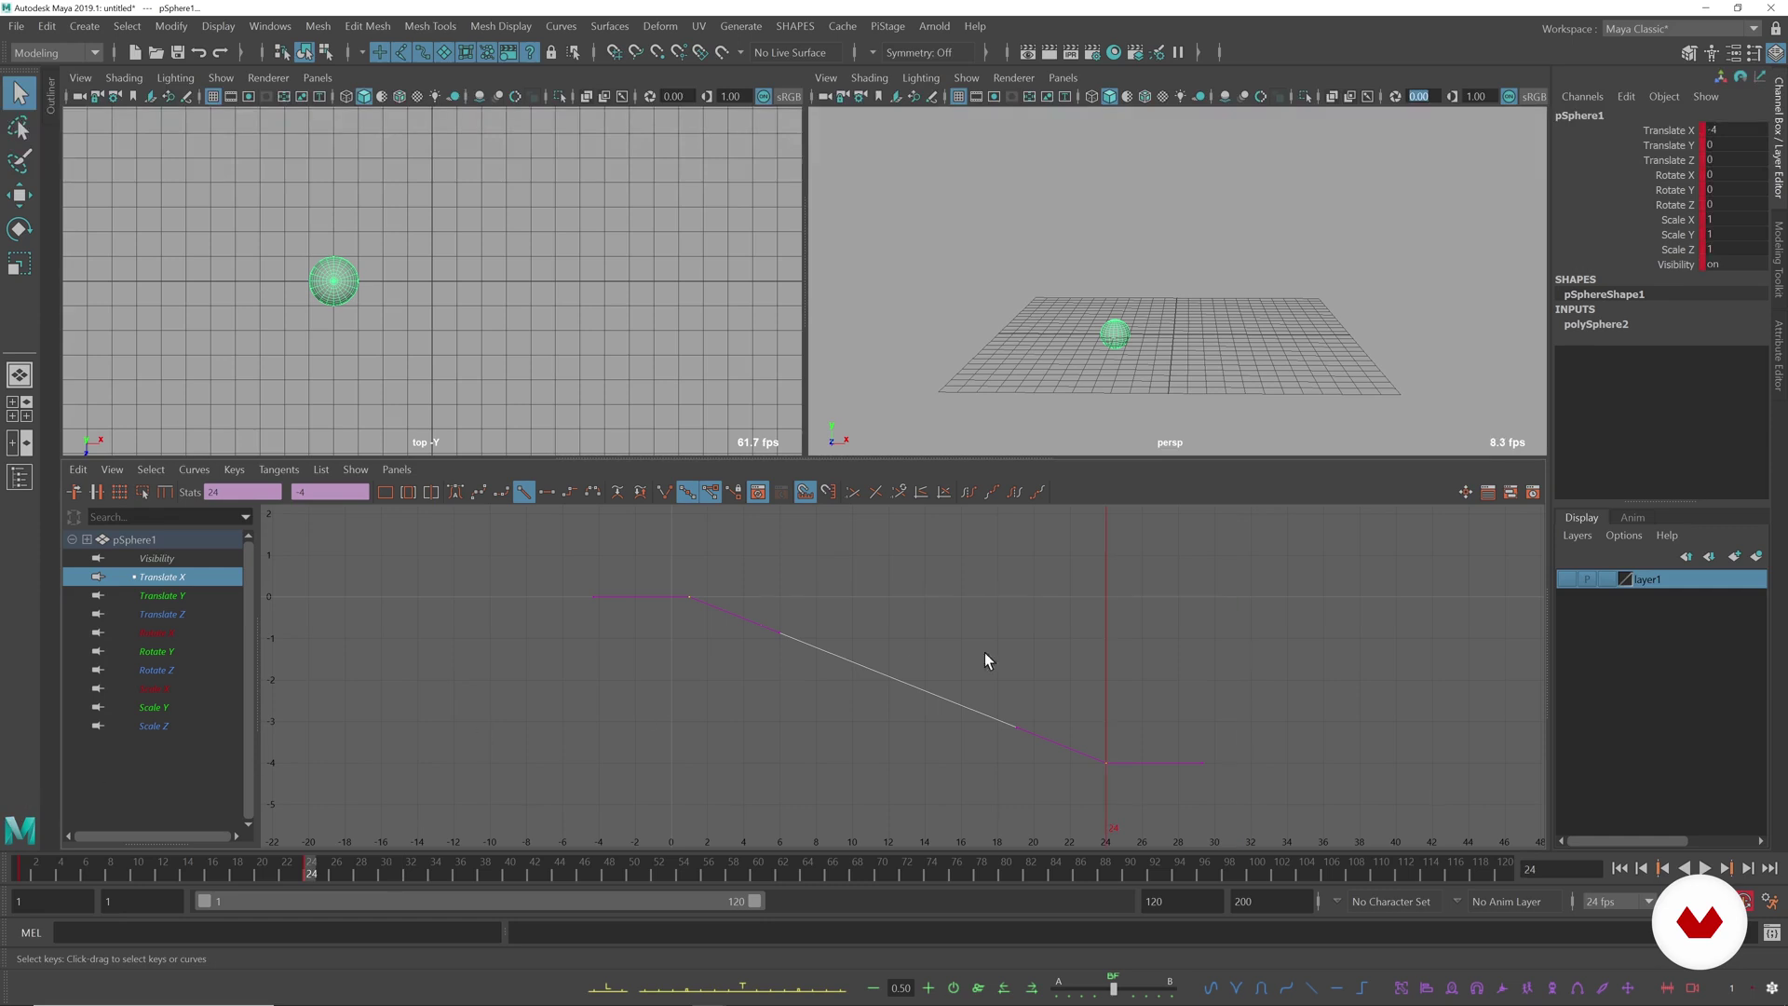
- Set both Translate X keys to auto tangents and frame the curve in the Graph Editor
{"action": "left_click", "coordinate": [455, 491]}
{"action": "key", "text": "f"}
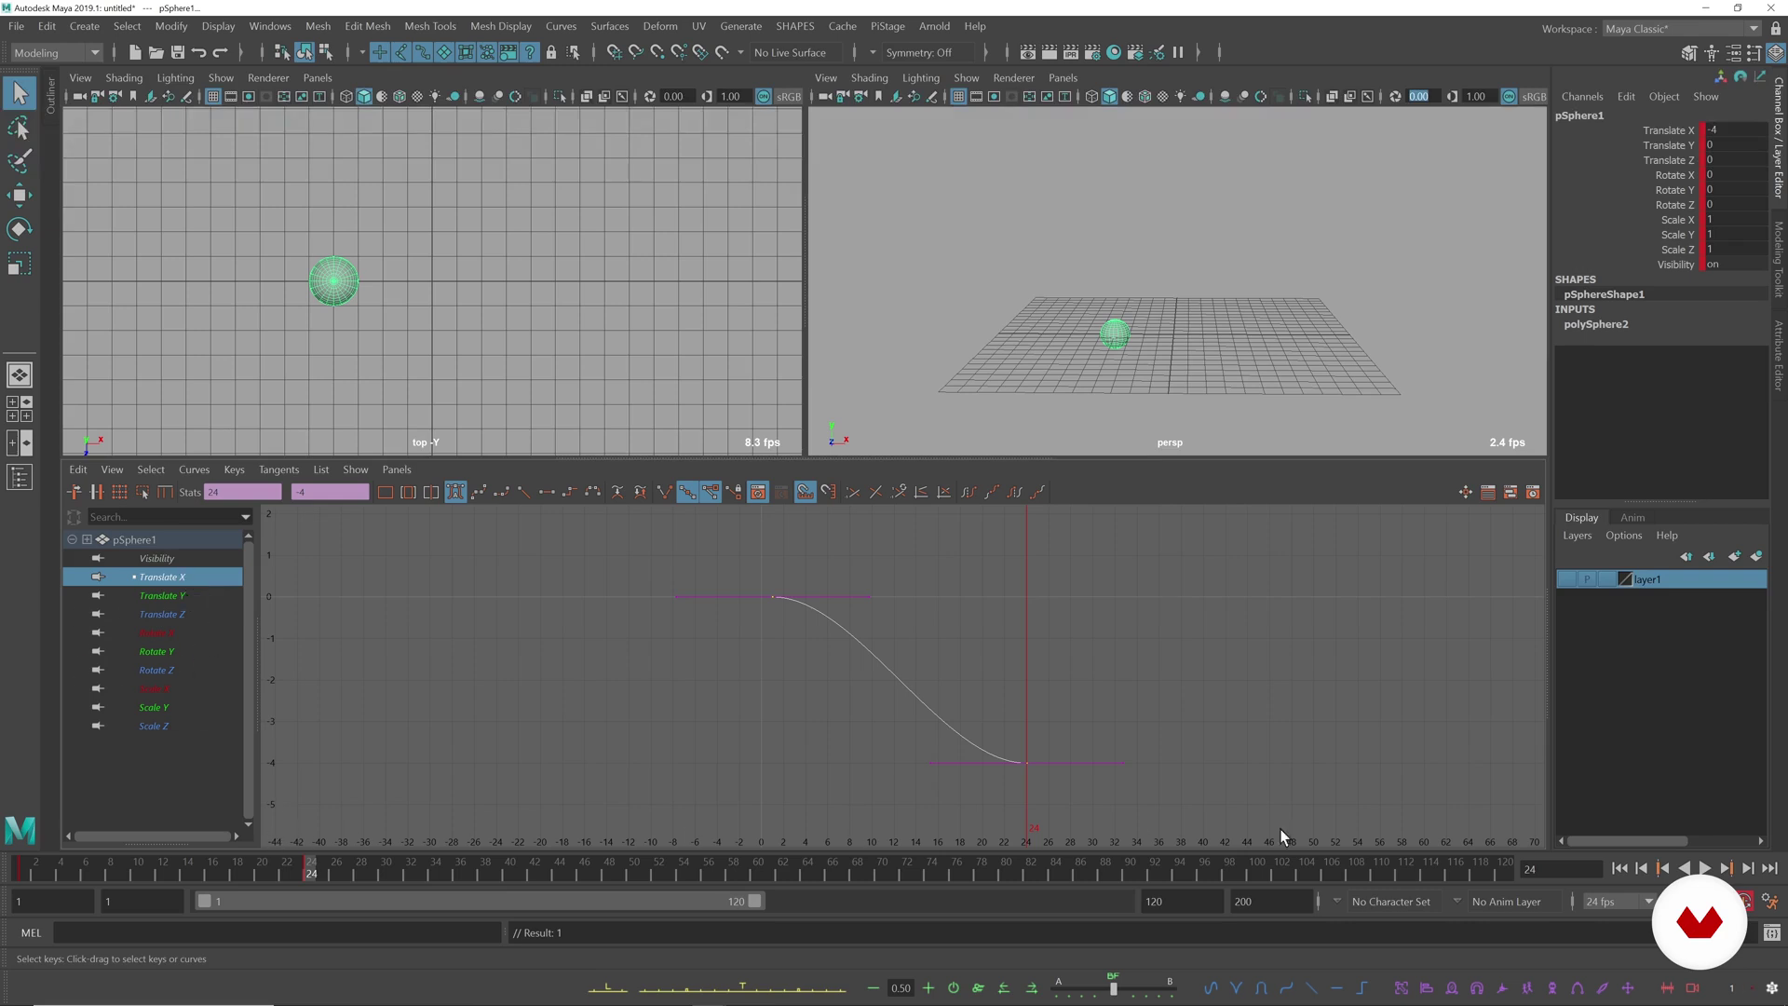
{"action": "right_click_drag", "start_coordinate": [1542, 832], "coordinate": [703, 745], "text": "alt"}
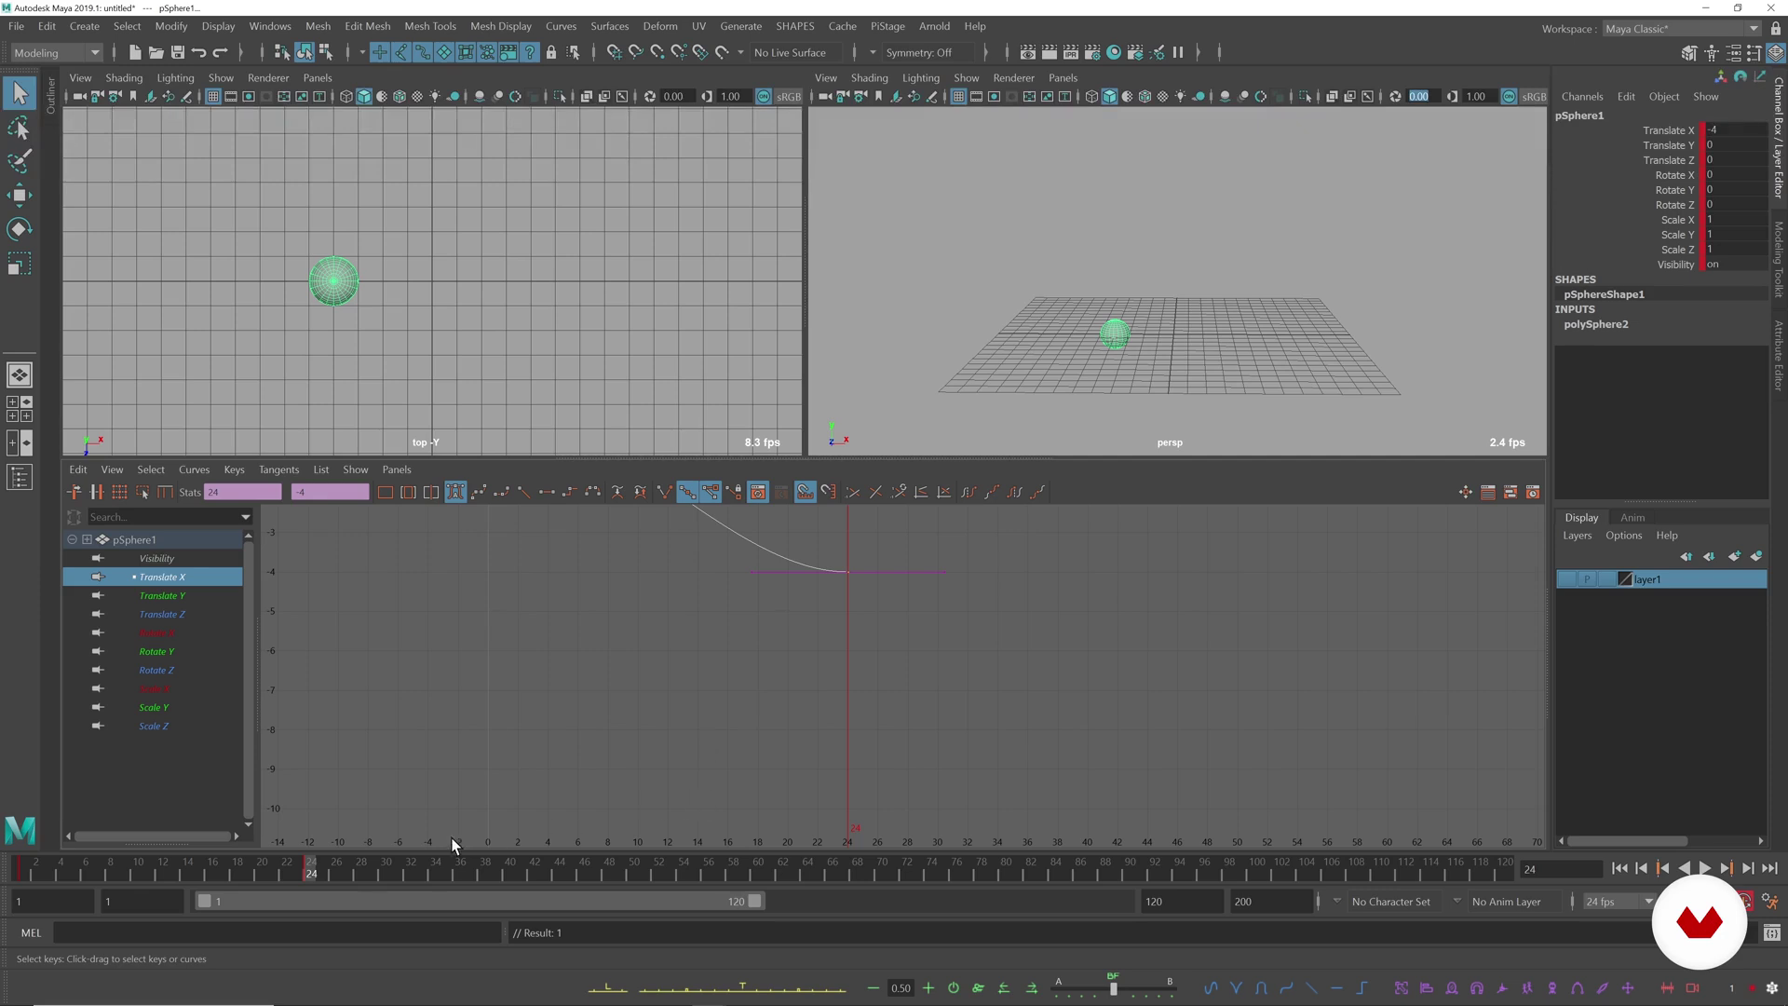
{"action": "right_click_drag", "start_coordinate": [1545, 838], "coordinate": [1137, 699], "text": "alt"}
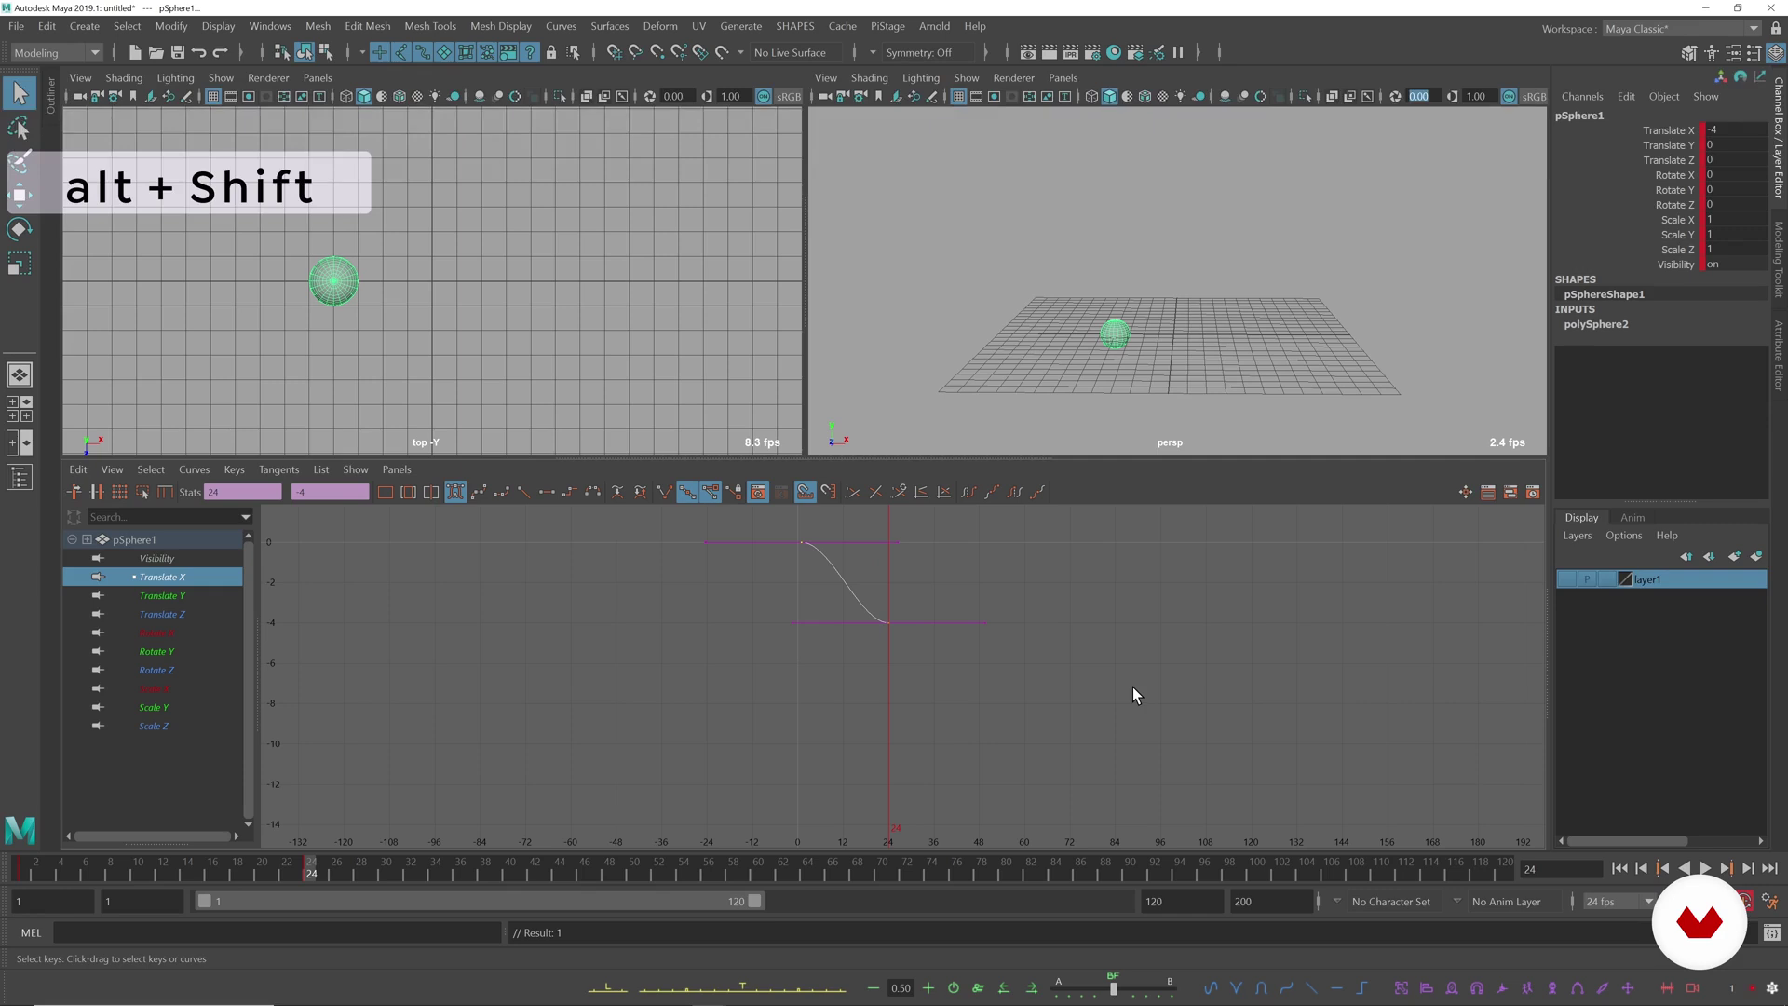
- Stretch the Graph Editor view along the time and value axes separately to examine the Translate X curve's eased ends
{"action": "right_click_drag", "start_coordinate": [897, 651], "coordinate": [1078, 667], "text": "alt+shift"}
{"action": "middle_click_drag", "start_coordinate": [1078, 666], "coordinate": [1014, 719], "text": "alt"}
{"action": "right_click_drag", "start_coordinate": [851, 653], "coordinate": [814, 663], "text": "alt+shift"}
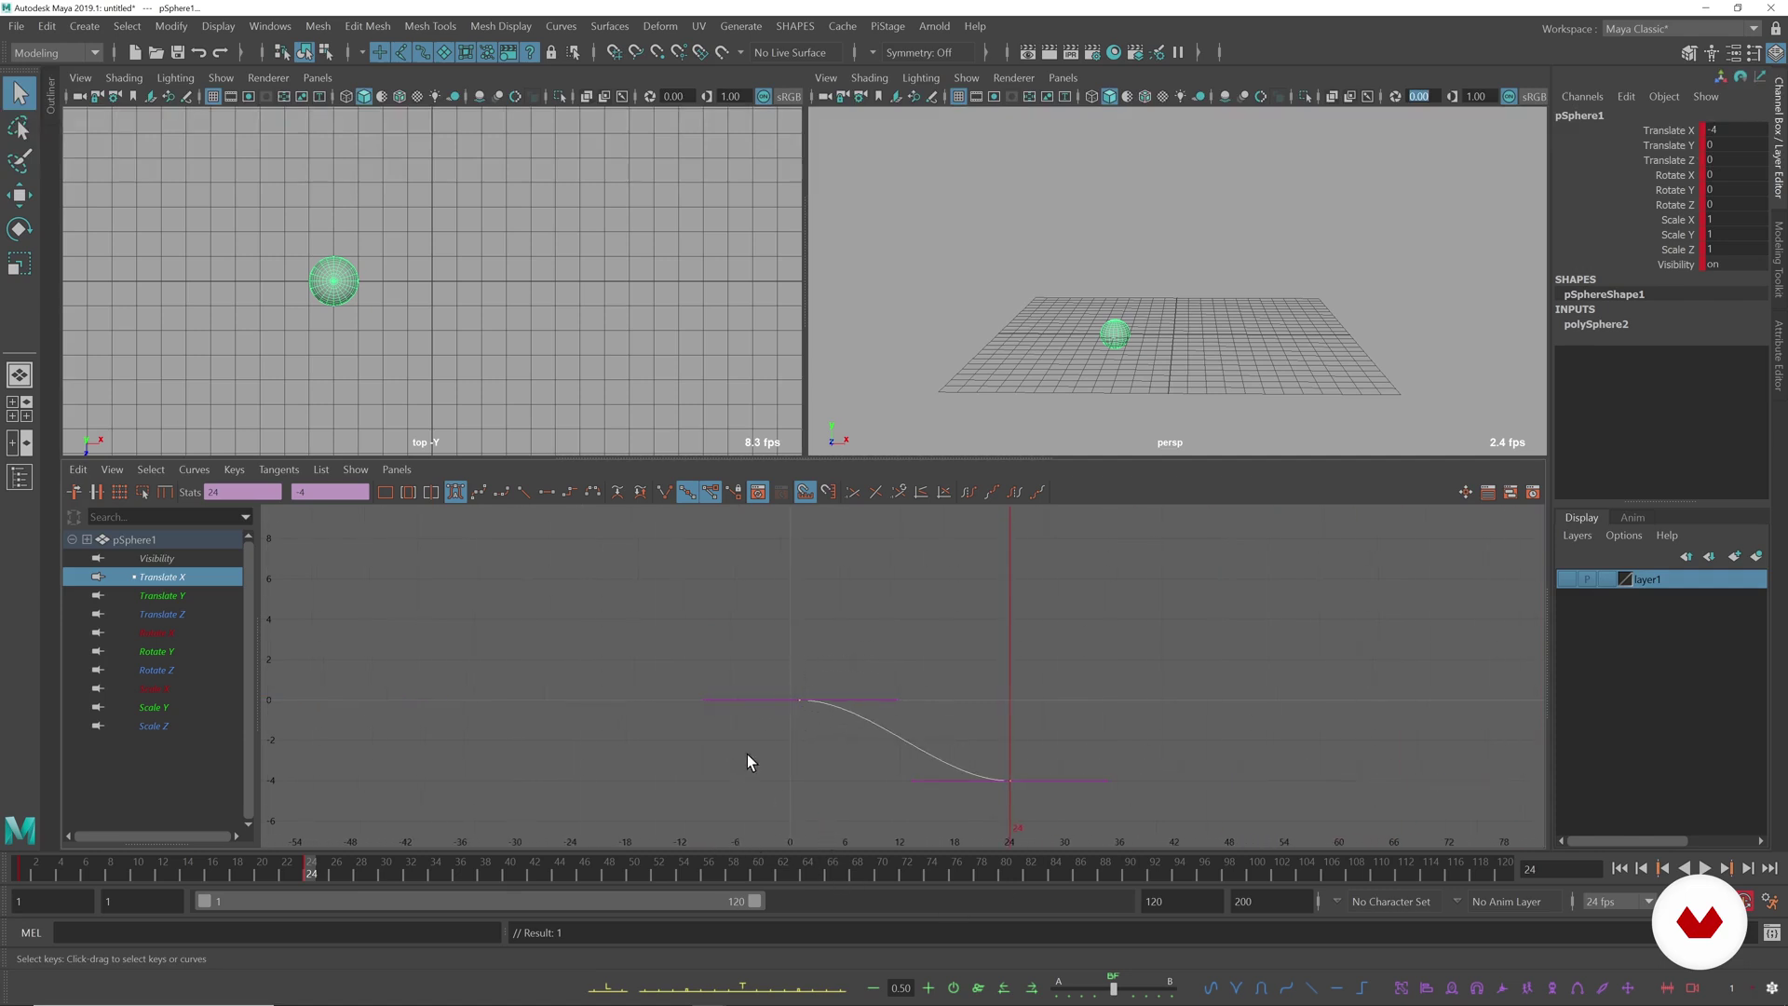
{"action": "right_click_drag", "start_coordinate": [910, 614], "coordinate": [921, 615], "text": "alt+shift"}
{"action": "right_click_drag", "start_coordinate": [1136, 621], "coordinate": [1185, 623], "text": "alt+shift"}
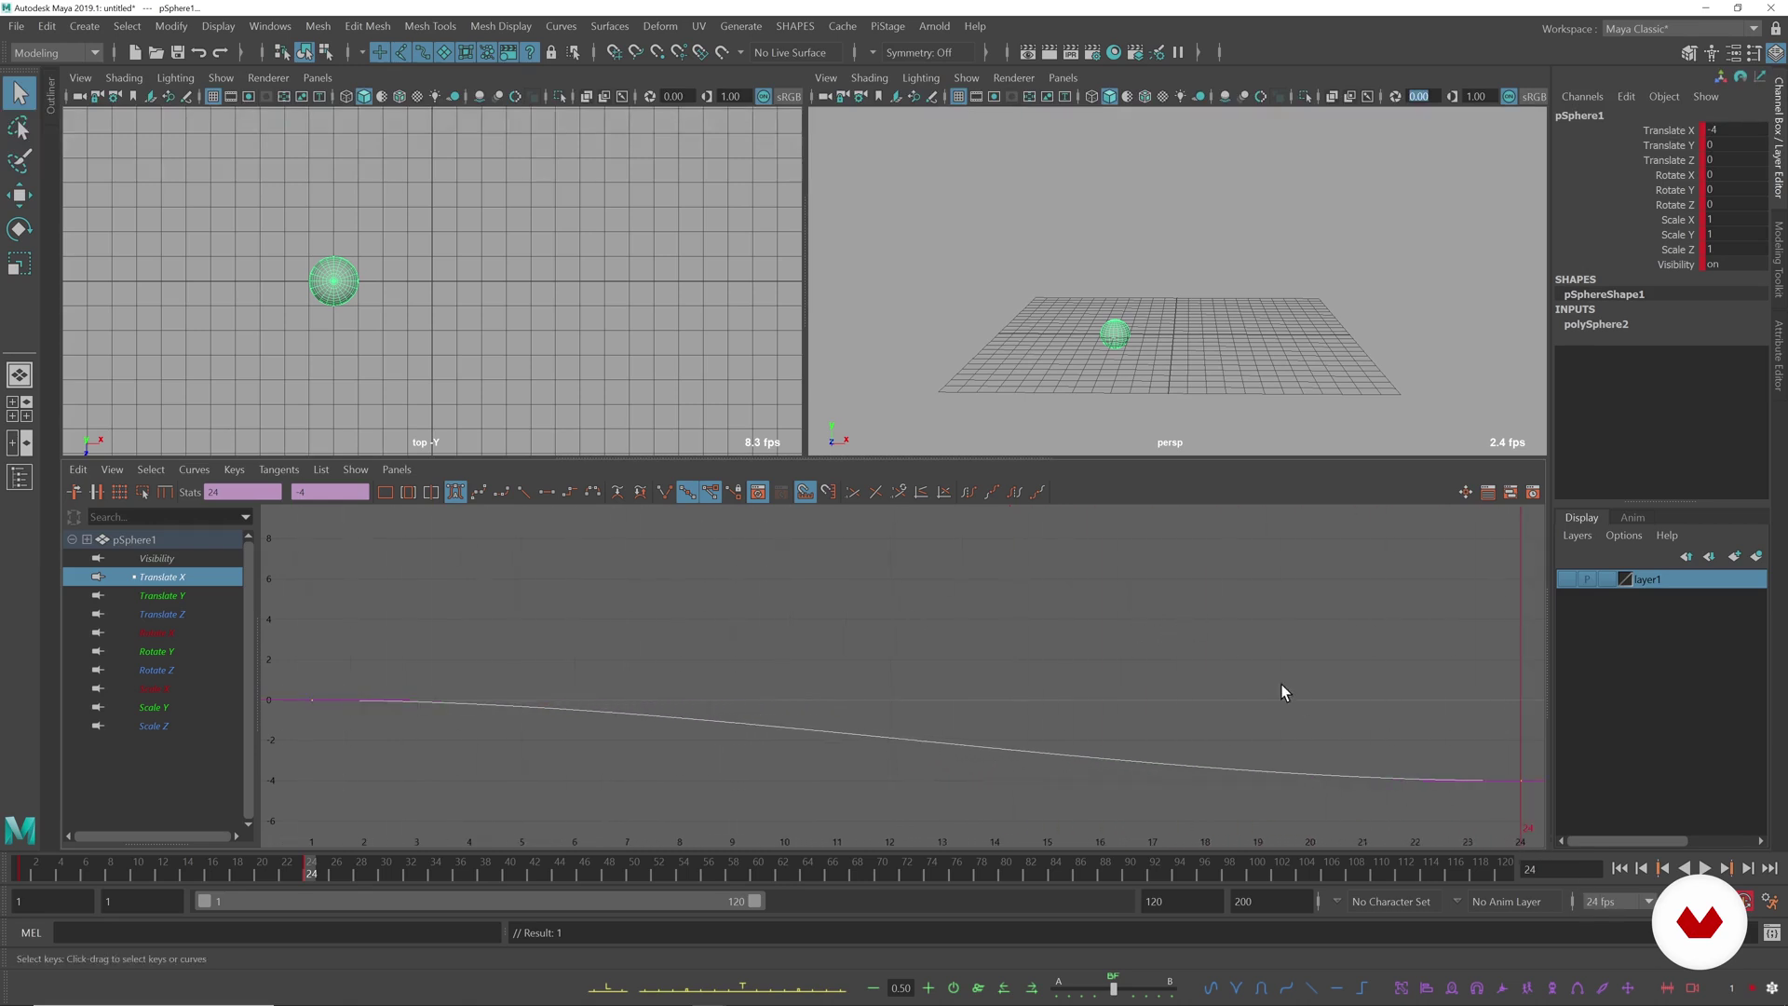
{"action": "right_click_drag", "start_coordinate": [703, 684], "coordinate": [605, 598], "text": "alt"}
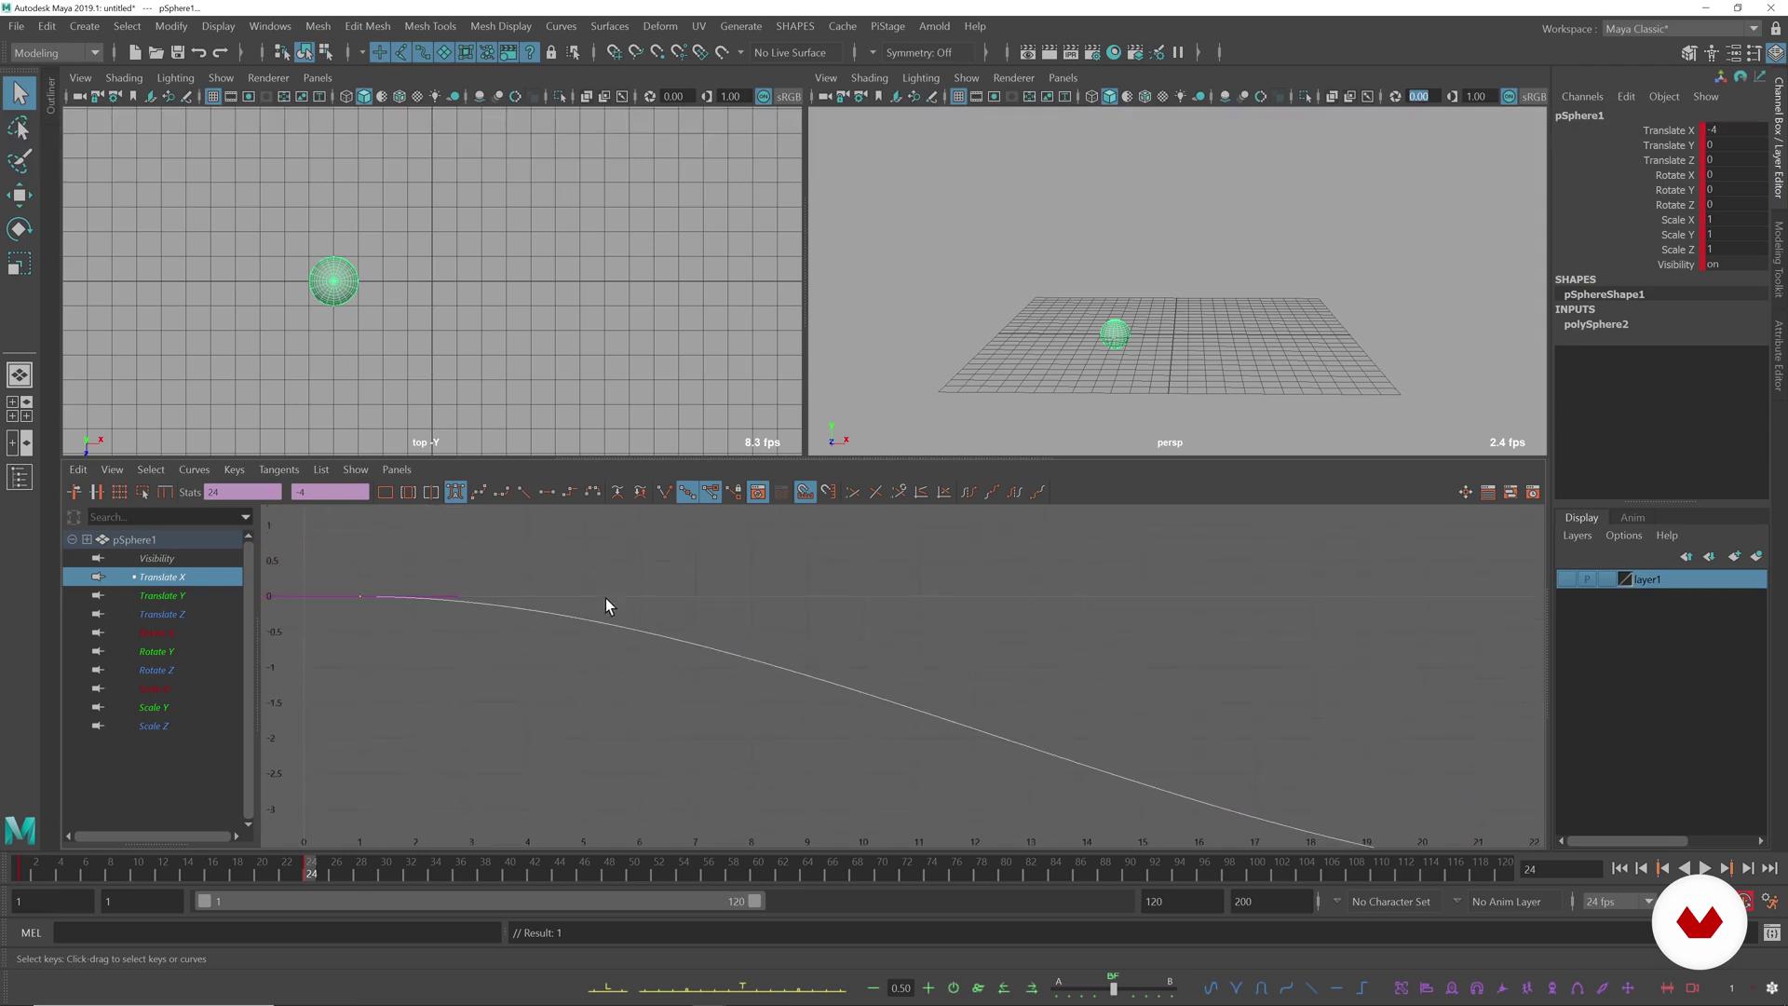
{"action": "right_click_drag", "start_coordinate": [1165, 733], "coordinate": [1117, 718], "text": "alt+shift"}
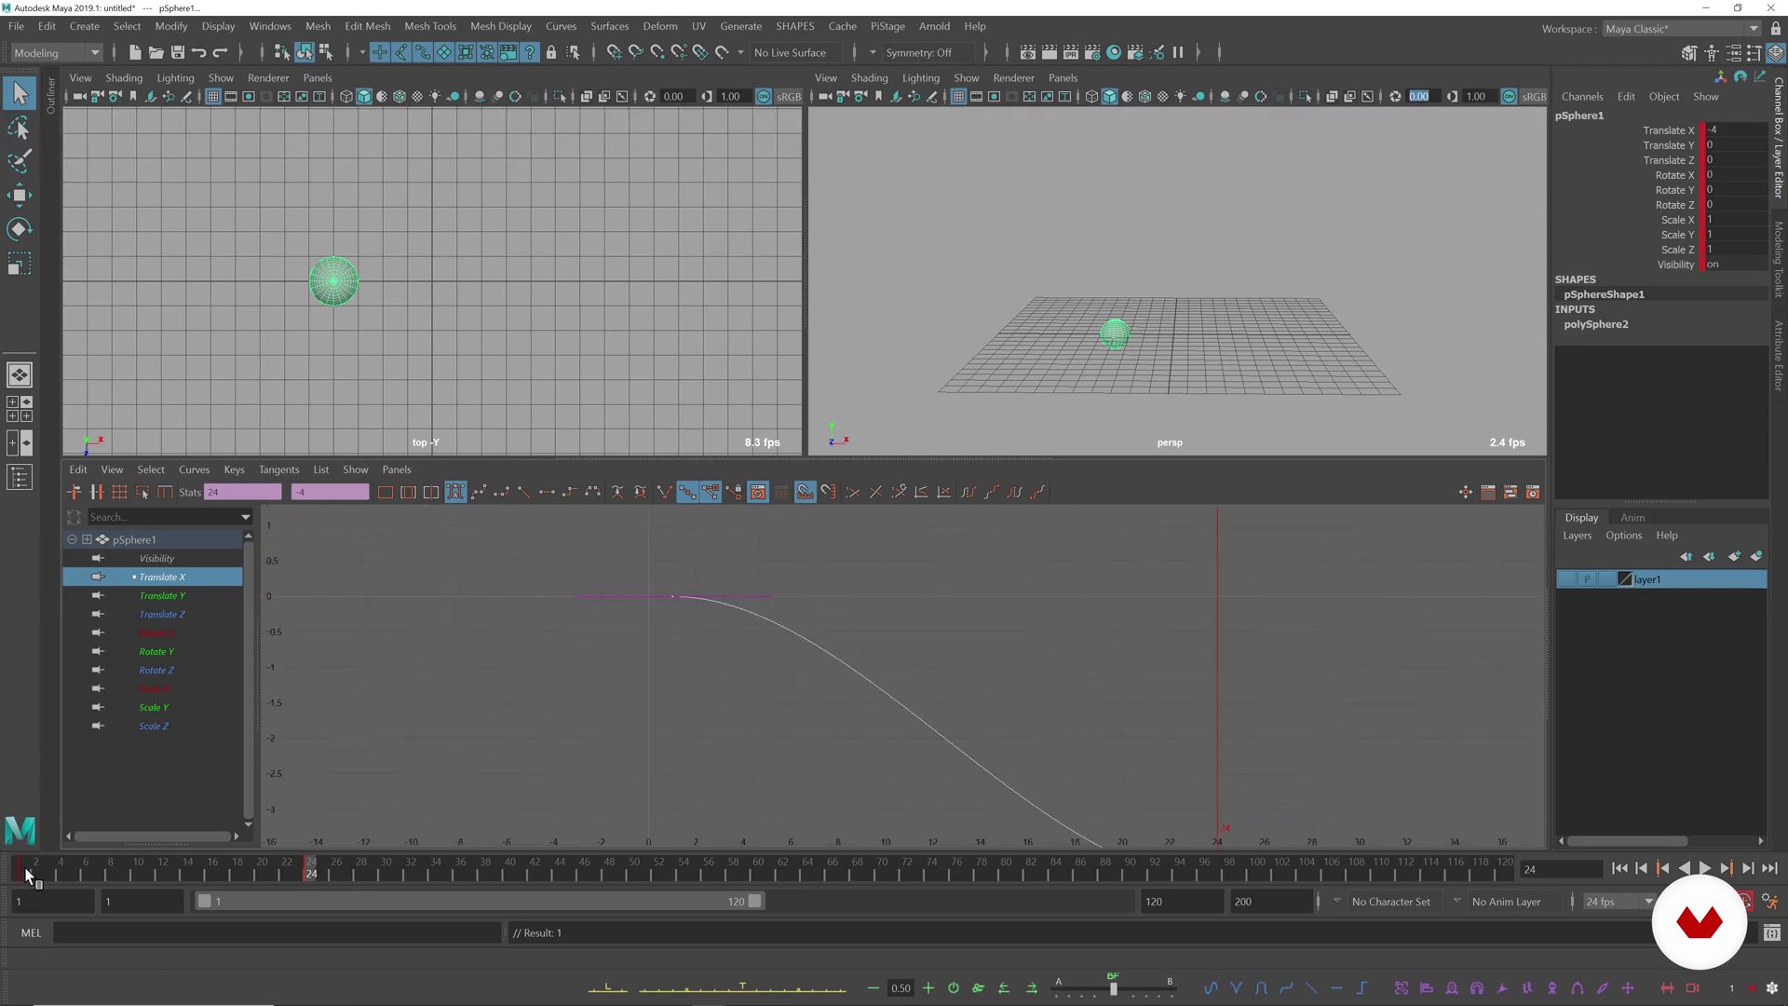
- Go to frame 12, insert a key there on the Translate X curve, and select it for moving
{"action": "left_click", "coordinate": [89, 871]}
{"action": "left_click_drag", "start_coordinate": [90, 863], "coordinate": [161, 866]}
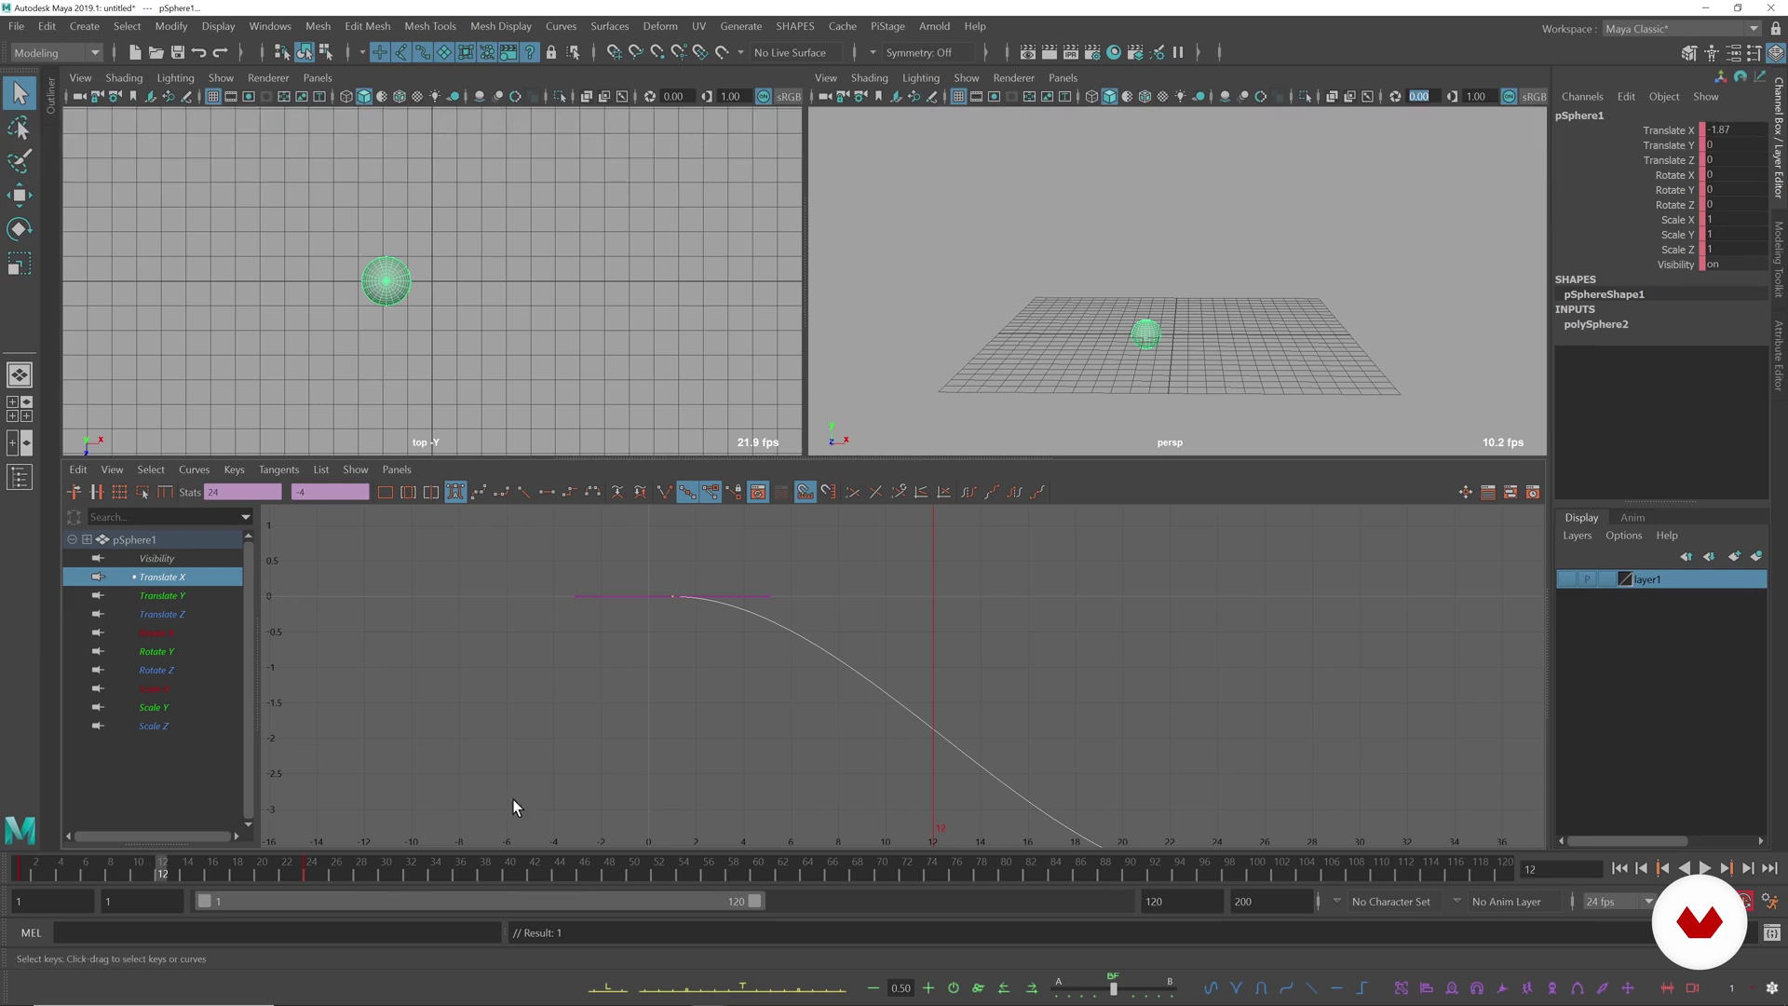
{"action": "right_click_drag", "start_coordinate": [1109, 715], "coordinate": [980, 659], "text": "alt"}
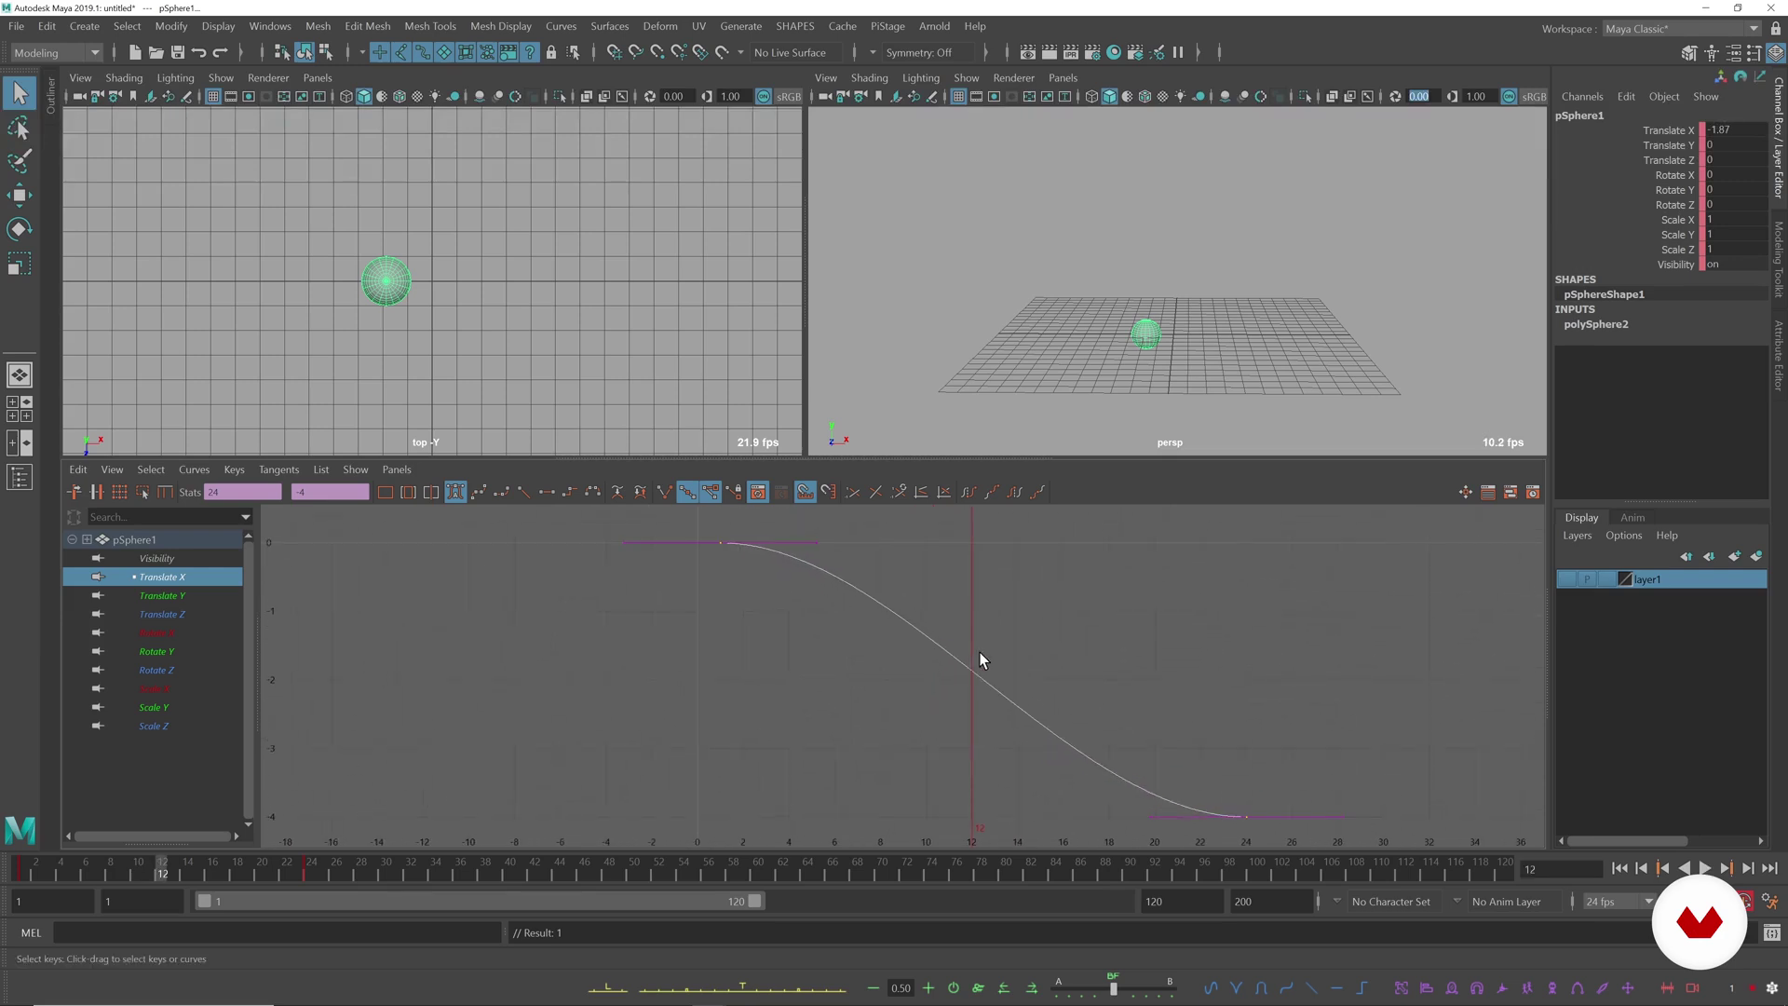
{"action": "right_click", "coordinate": [970, 668]}
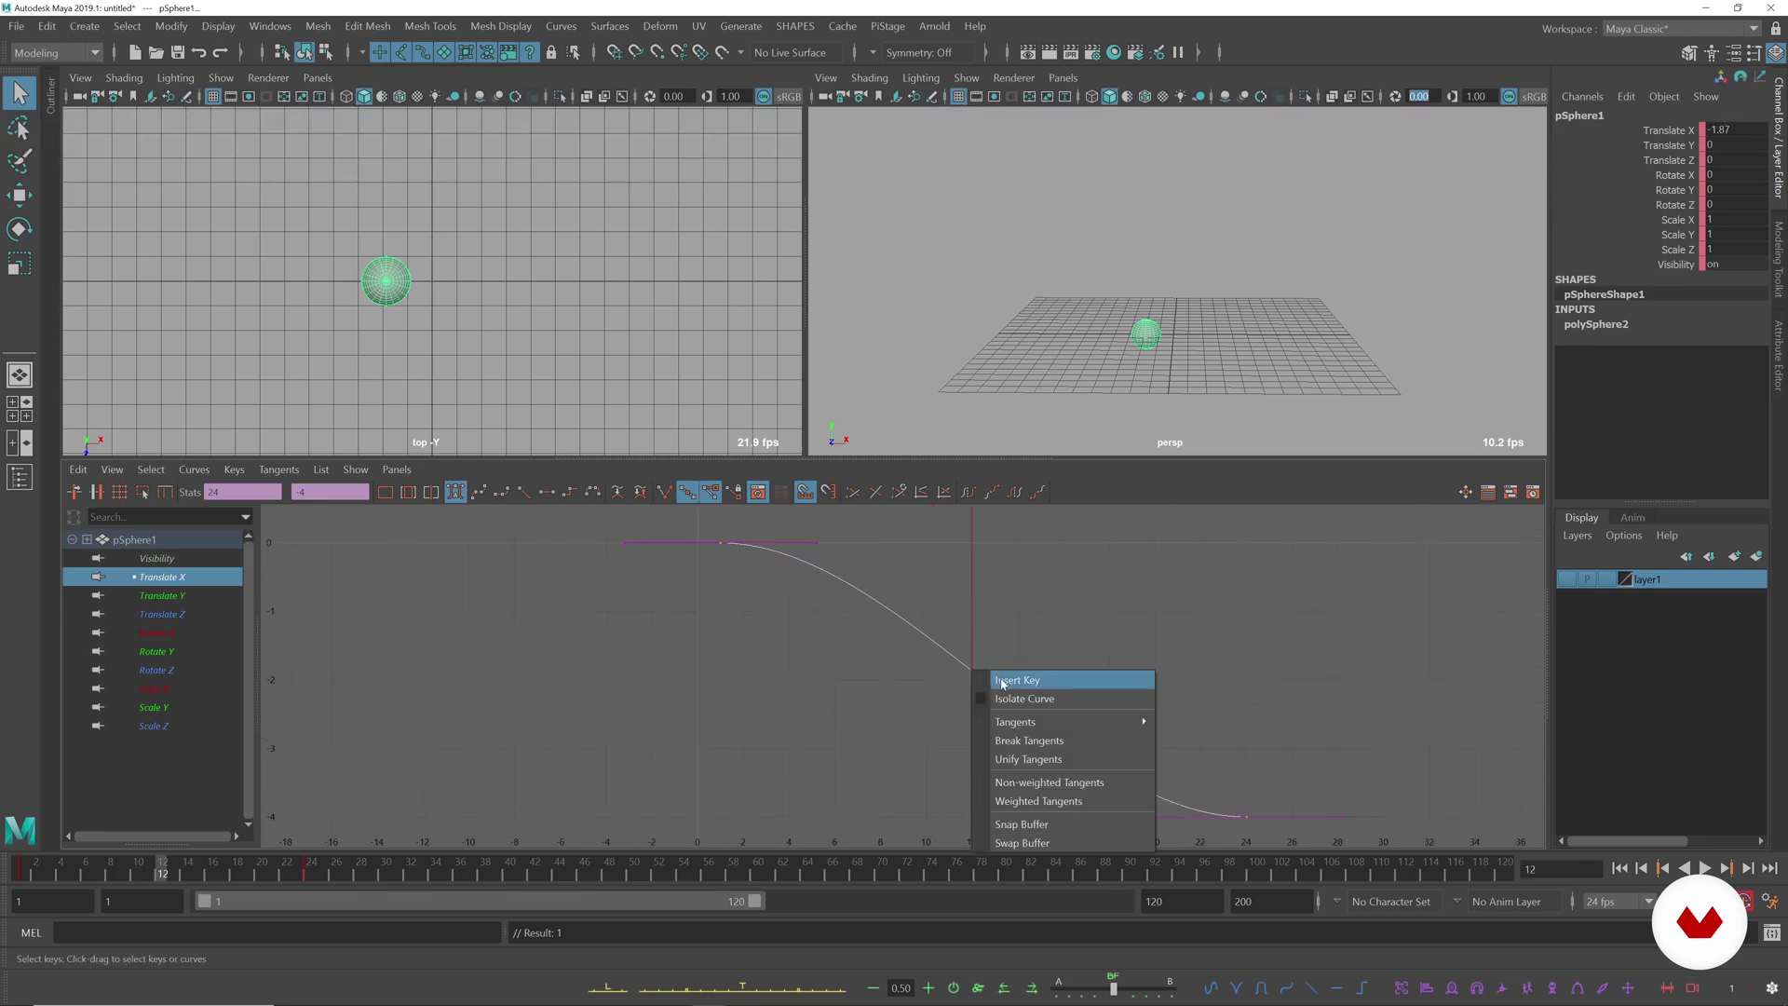
{"action": "left_click", "coordinate": [998, 678]}
{"action": "left_click", "coordinate": [973, 669]}
{"action": "key", "text": "w"}
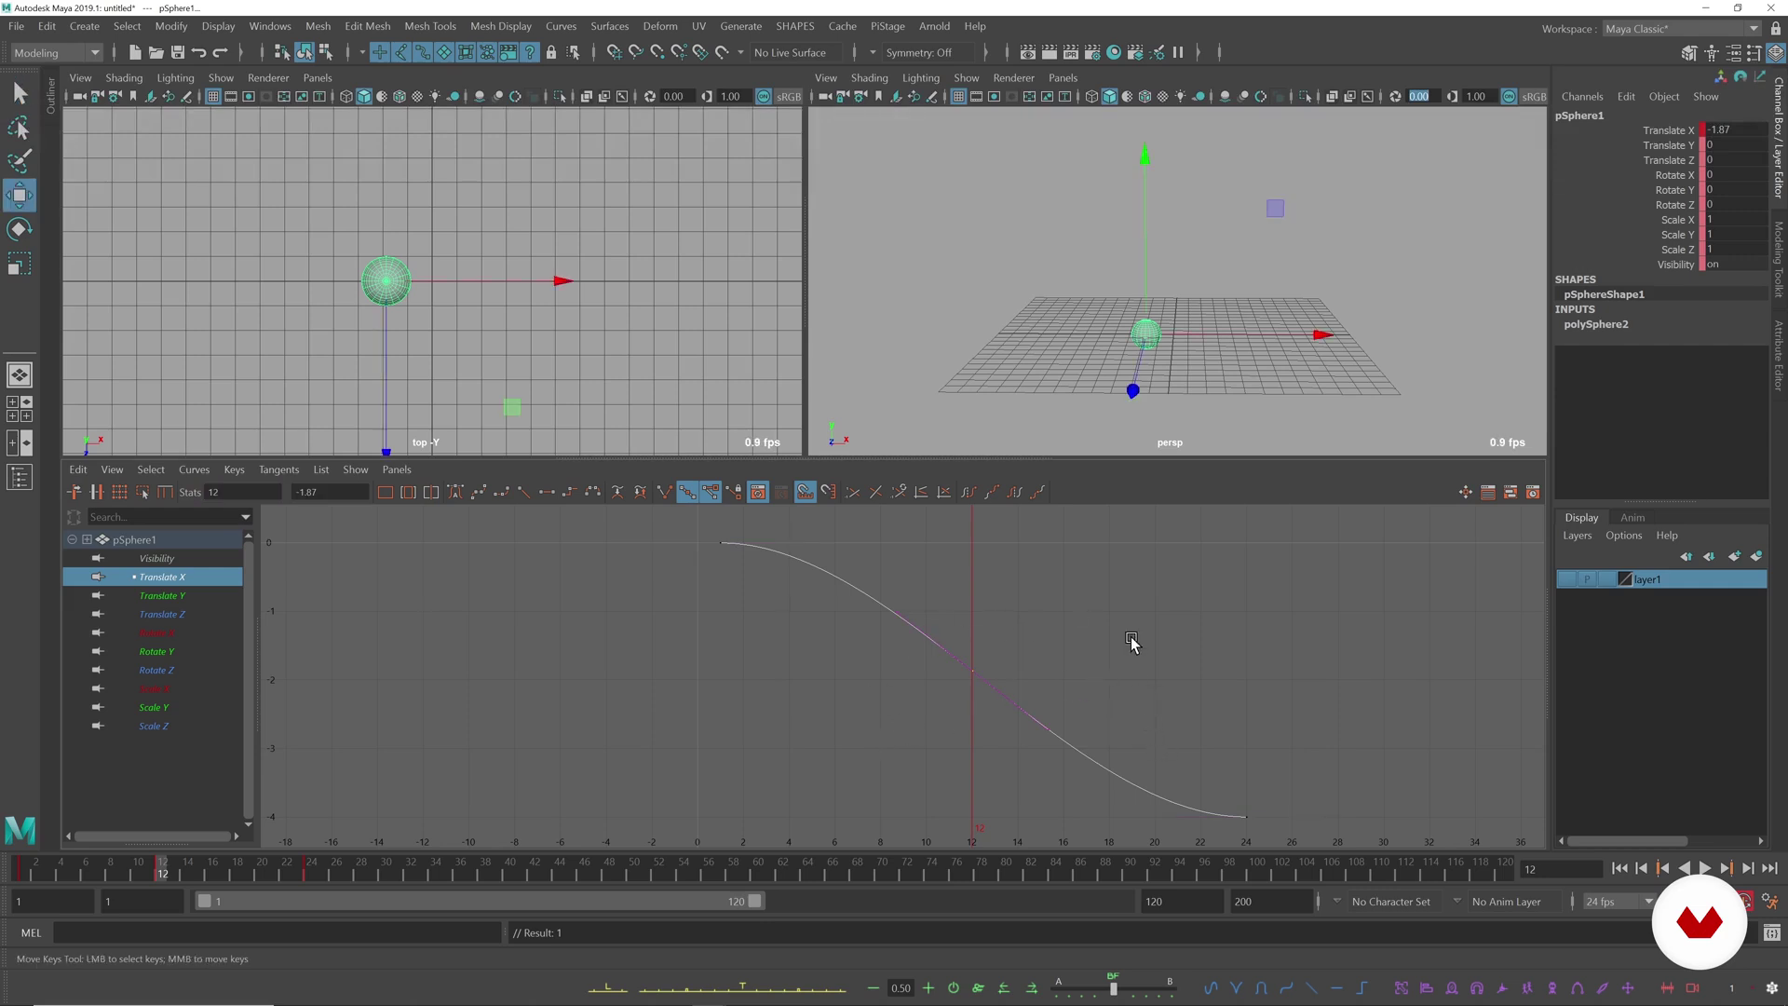
- Move the frame 12 Translate X key up to a value of about 2.772 in the Graph Editor
{"action": "middle_click_drag", "start_coordinate": [1140, 612], "coordinate": [1138, 706]}
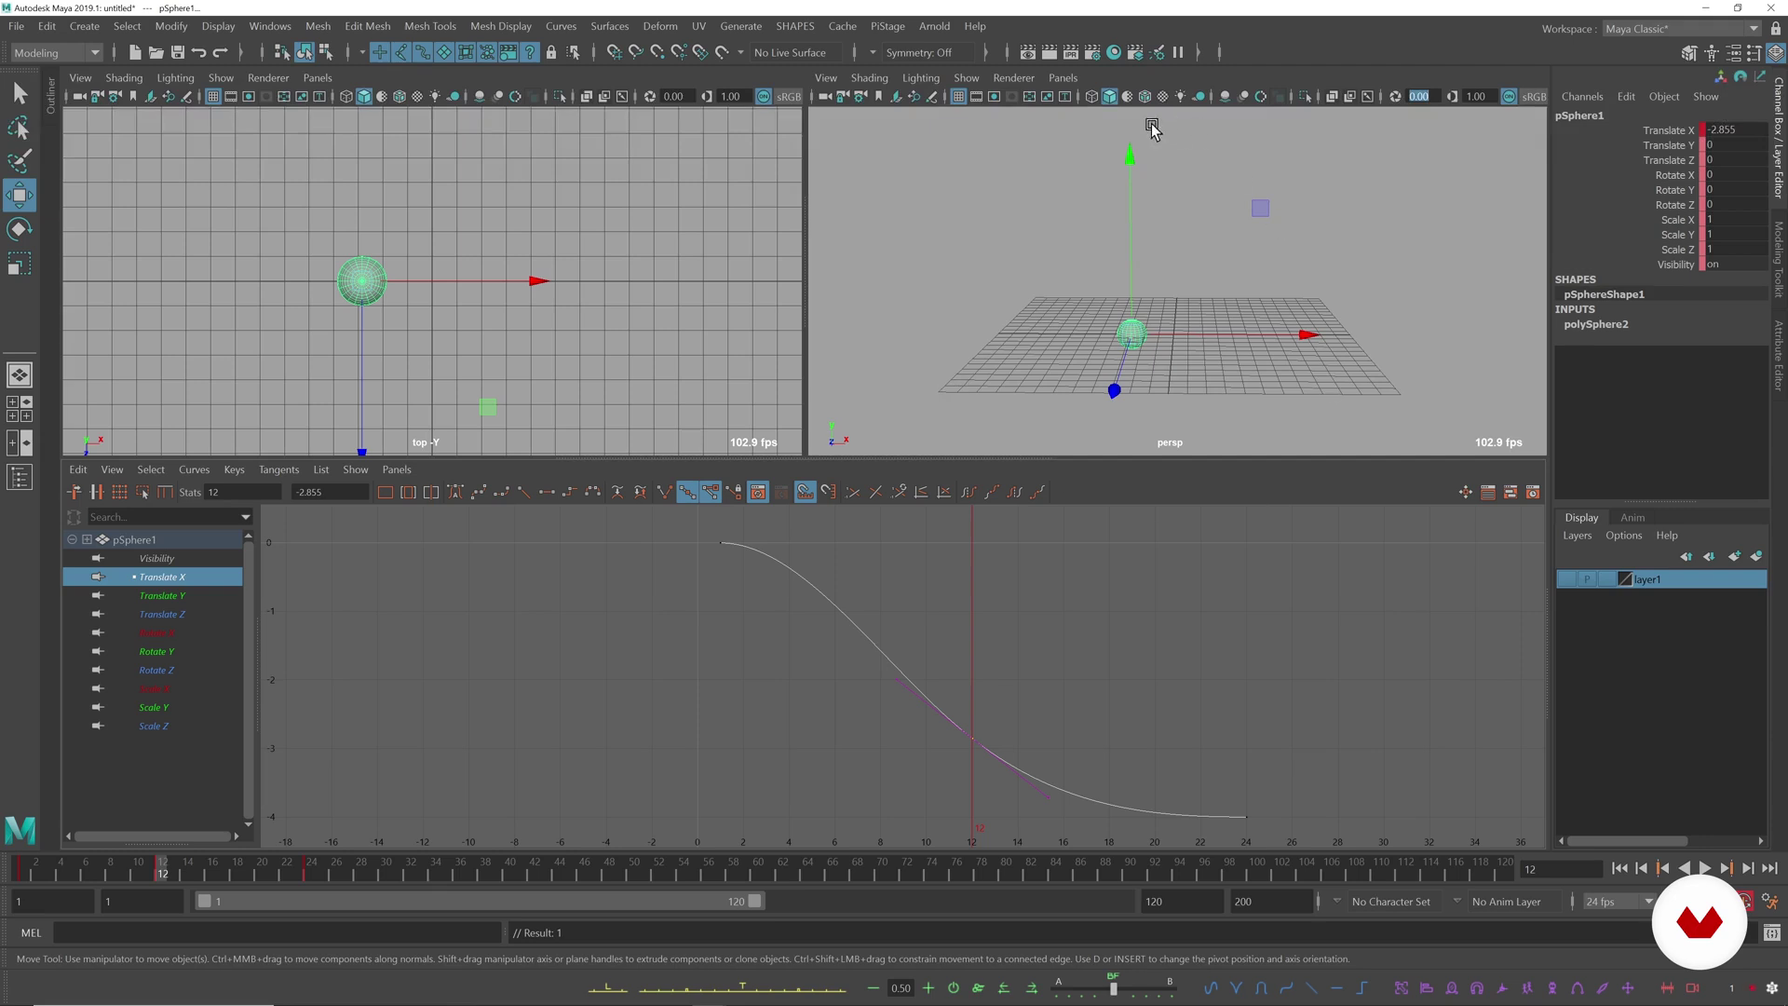
{"action": "right_click_drag", "start_coordinate": [1110, 667], "coordinate": [1008, 731], "text": "alt"}
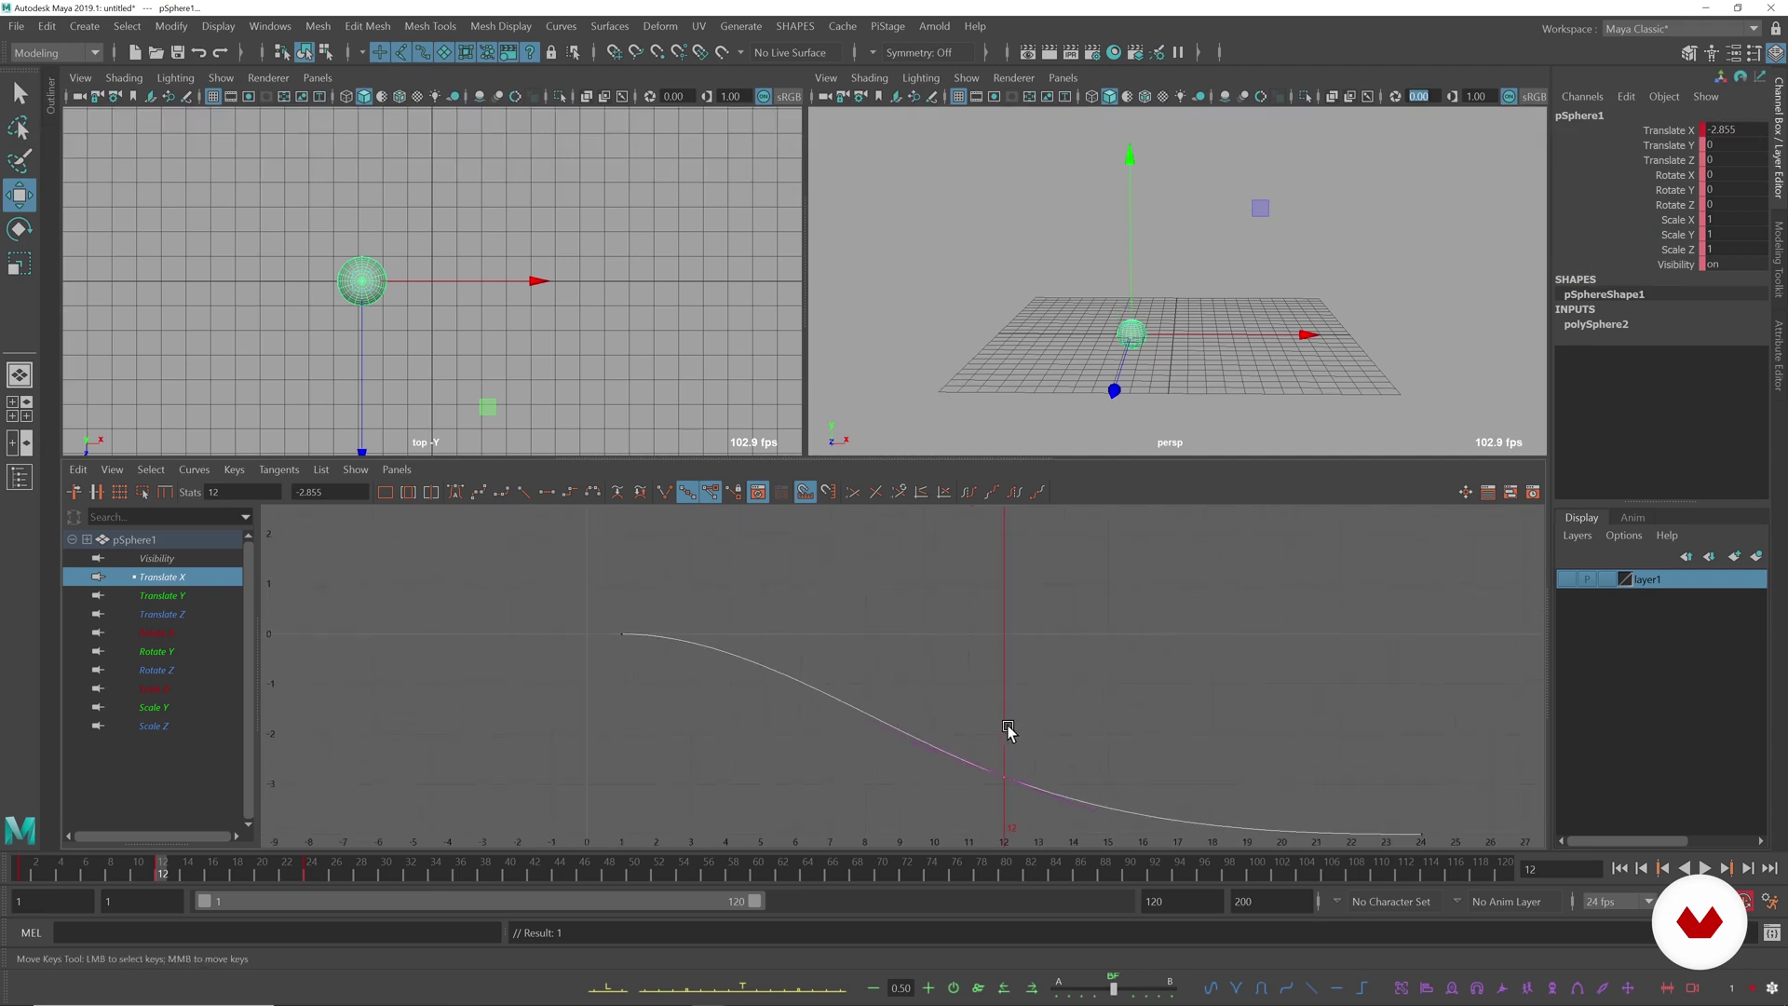
{"action": "middle_click_drag", "start_coordinate": [1055, 722], "coordinate": [1062, 391]}
{"action": "right_click_drag", "start_coordinate": [1069, 671], "coordinate": [926, 770], "text": "alt"}
{"action": "right_click_drag", "start_coordinate": [1360, 689], "coordinate": [1040, 773], "text": "alt"}
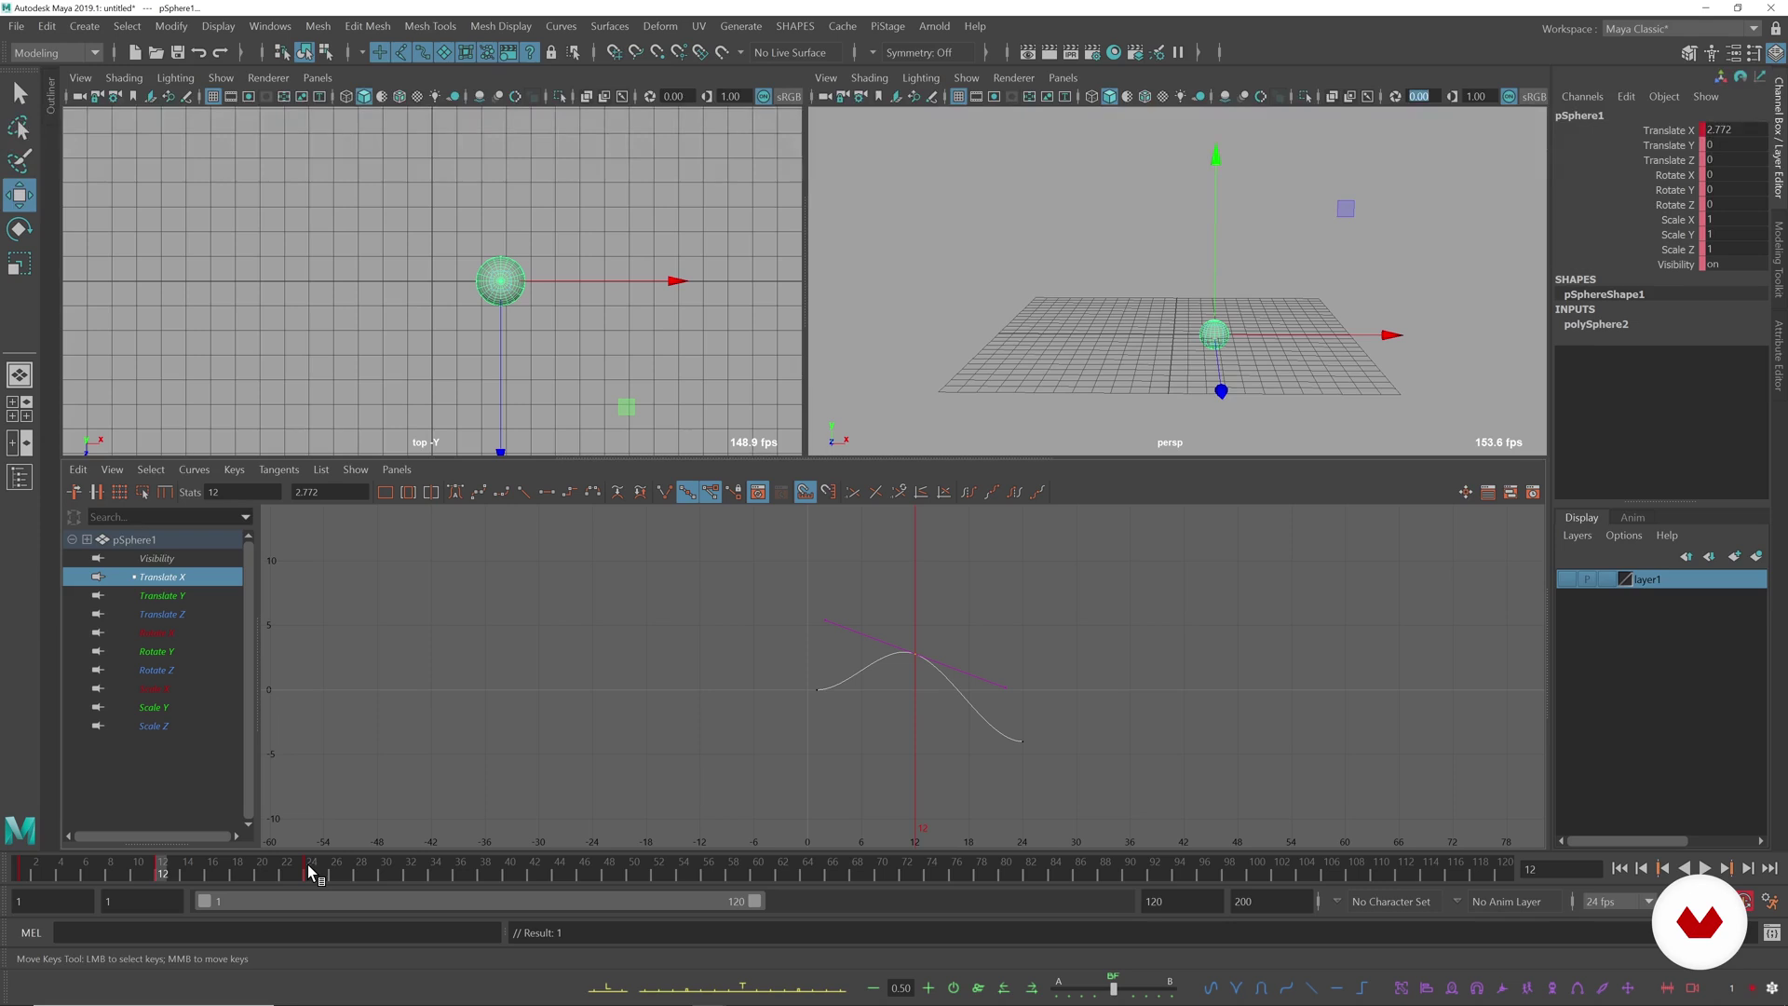
- Scrub to frame 24 and play the animation, enlarging the perspective view temporarily, to examine the sphere's back-and-forth motion
{"action": "left_click_drag", "start_coordinate": [147, 880], "coordinate": [310, 858]}
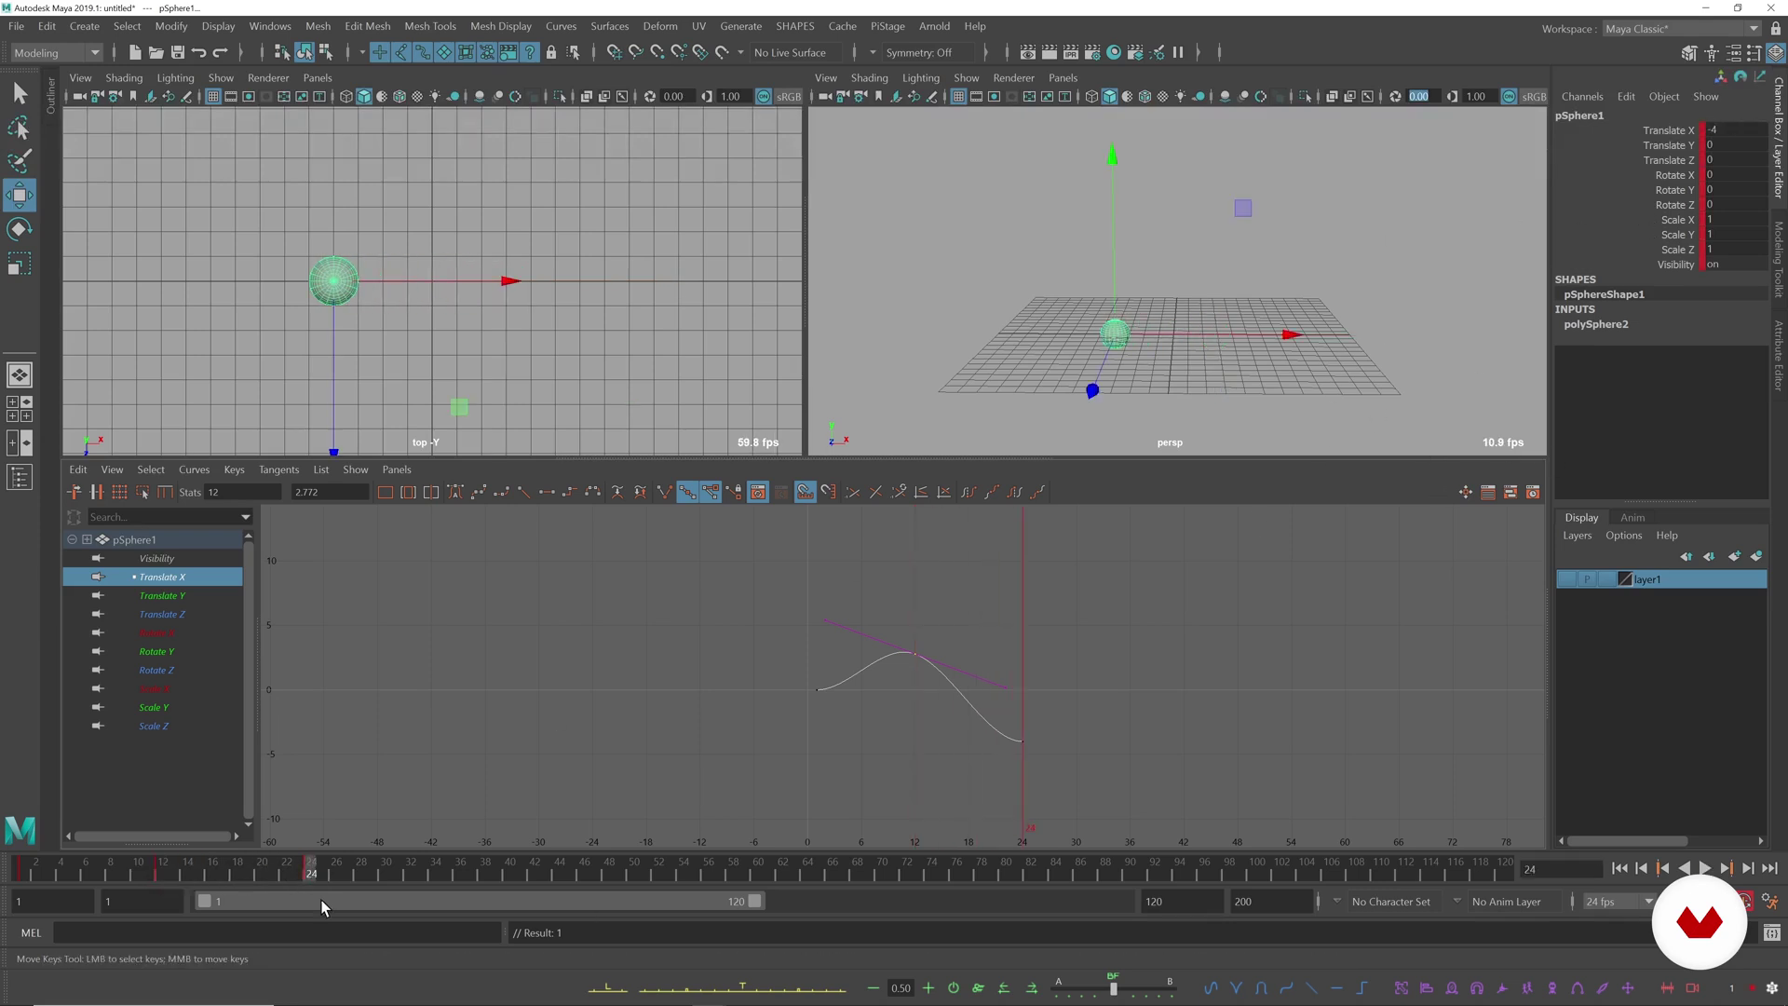
{"action": "key", "text": "alt+v"}
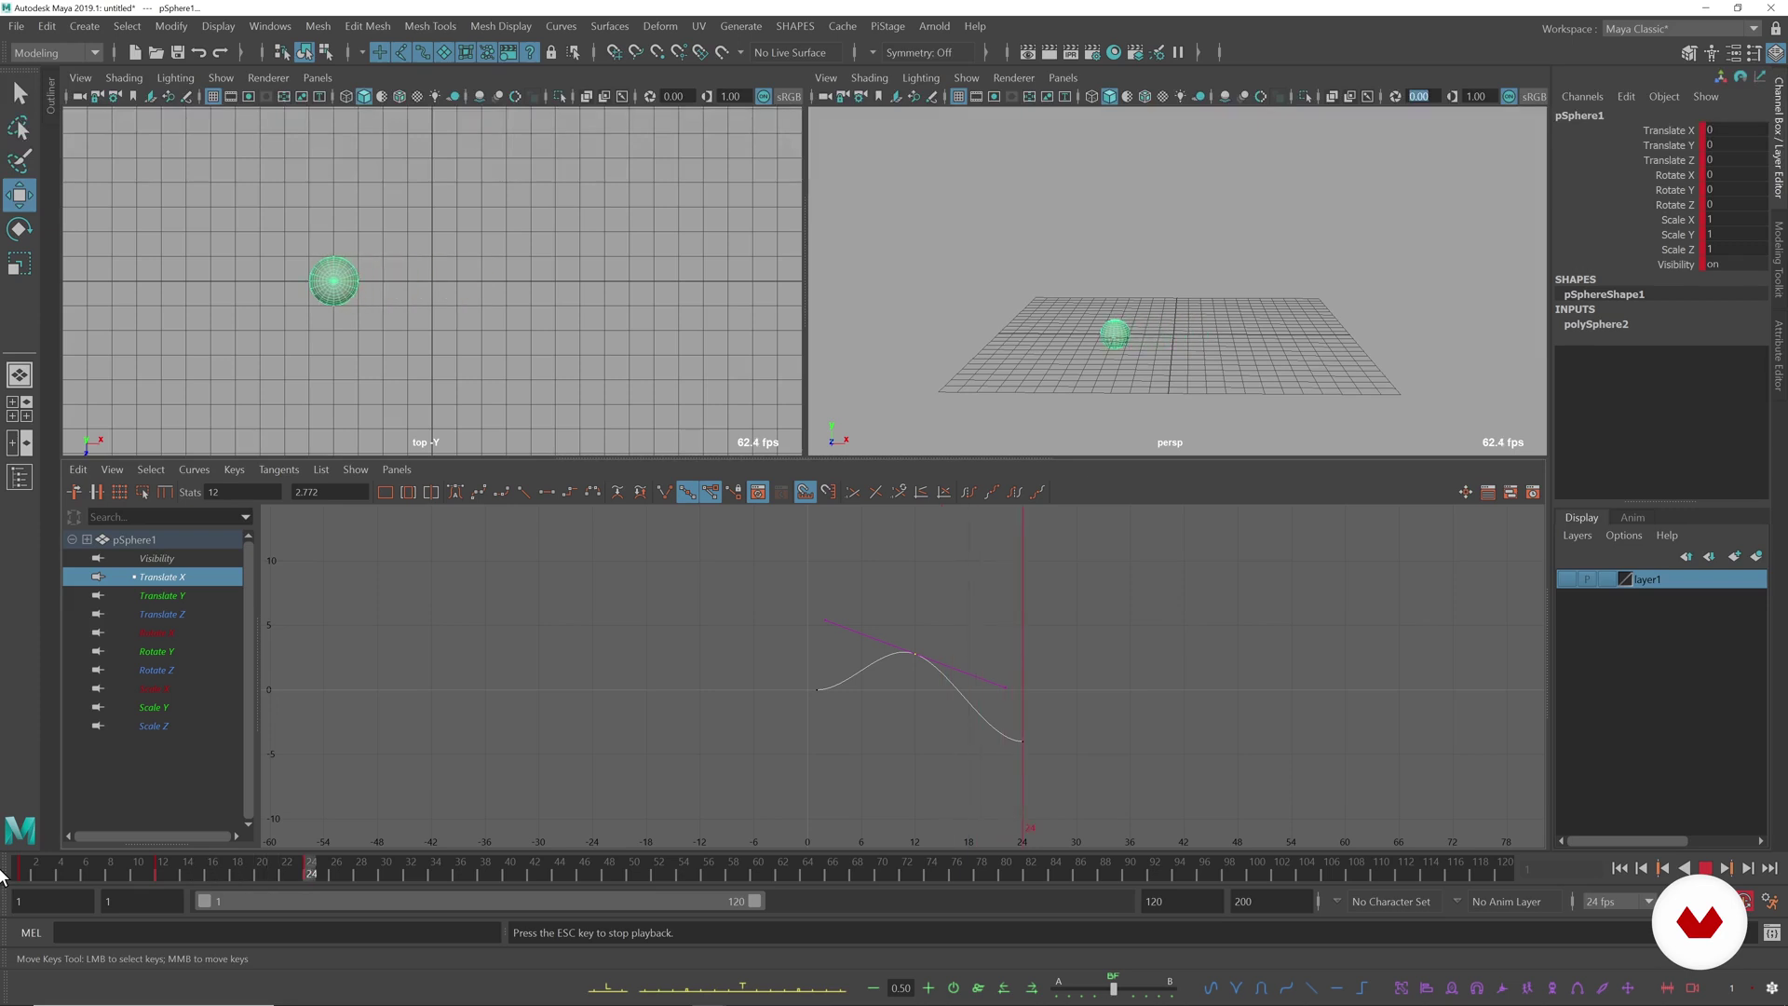
{"action": "key", "text": "Escape"}
{"action": "key", "text": "space"}
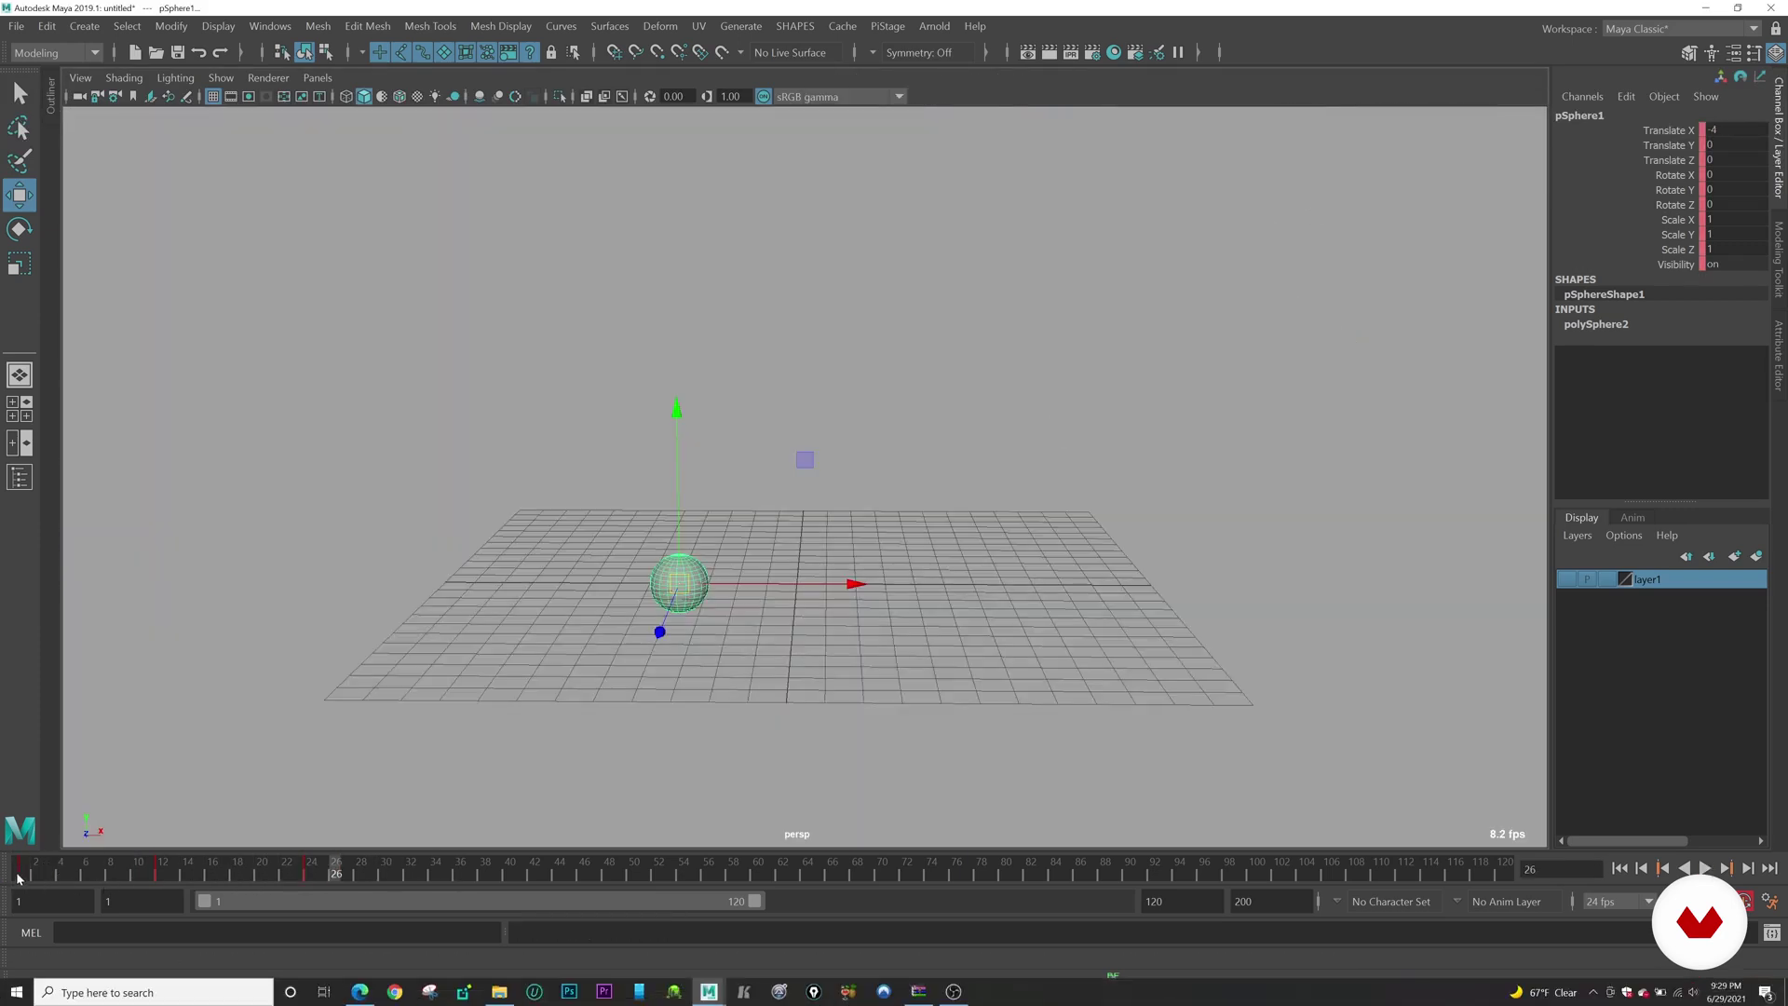
{"action": "key", "text": "alt+shift+v"}
{"action": "key", "text": "space"}
- Add a key to the Translate X curve at frame 5 and lower its value to about 0.512
{"action": "right_click_drag", "start_coordinate": [770, 691], "coordinate": [871, 711], "text": "alt"}
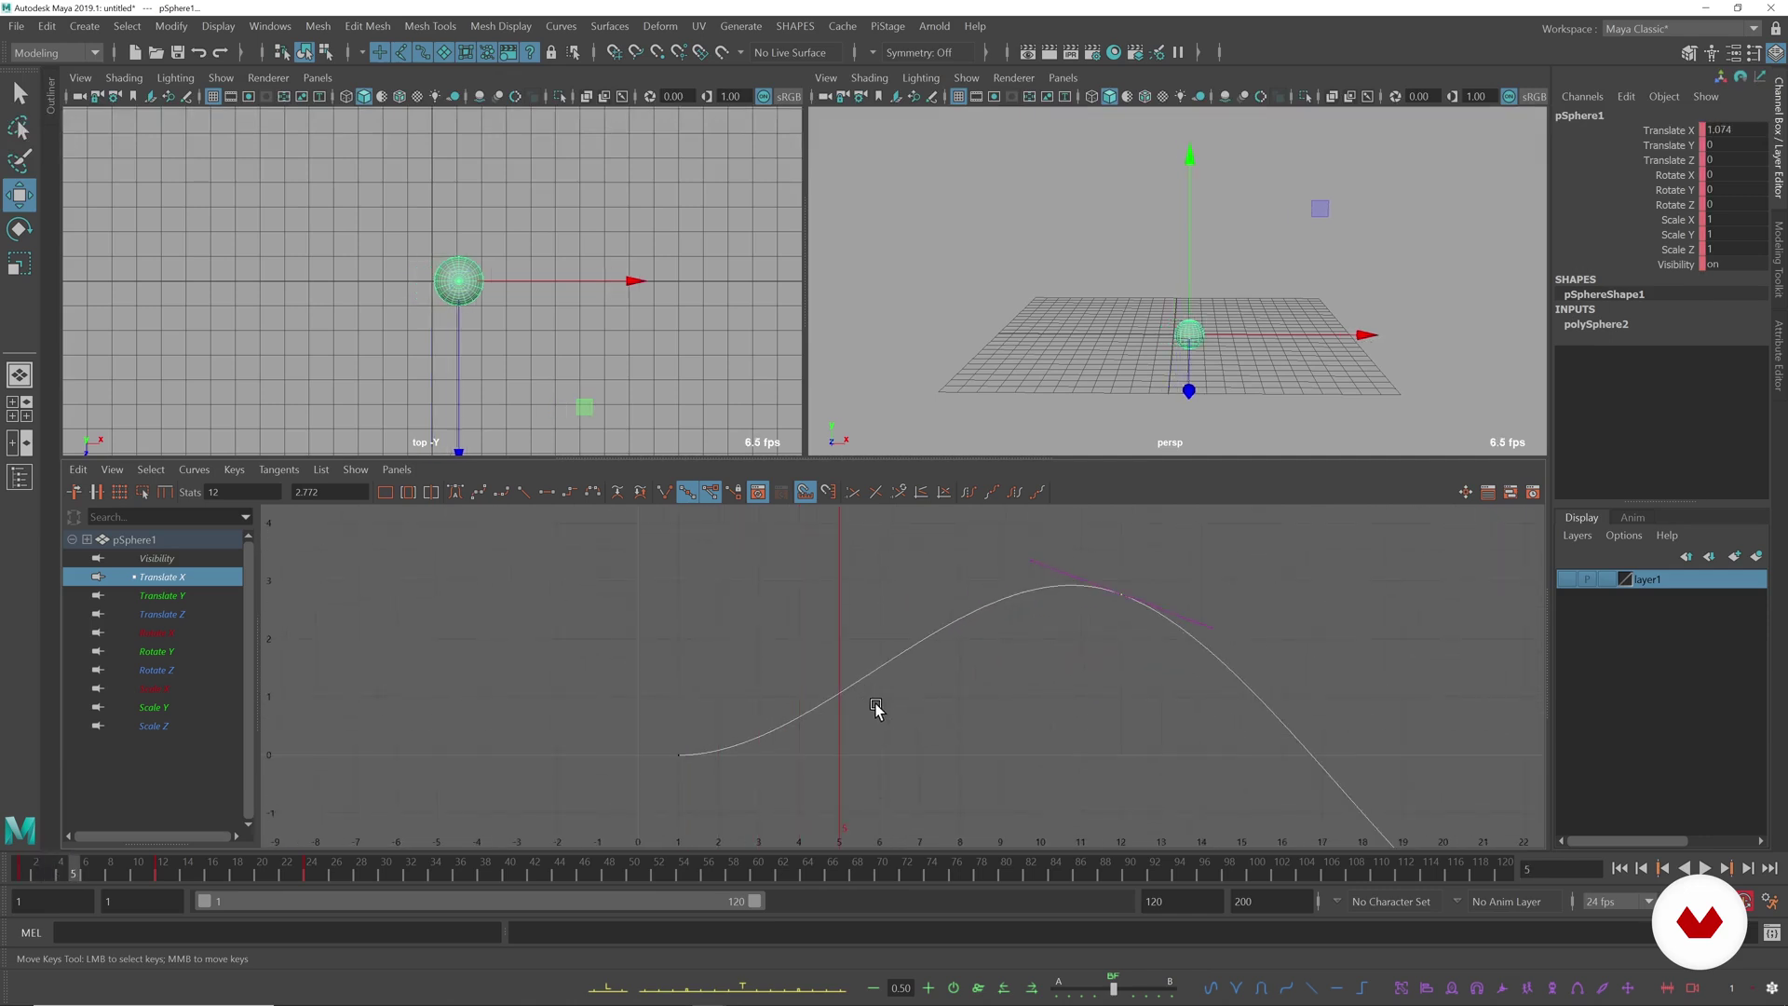
{"action": "left_click", "coordinate": [839, 692]}
{"action": "middle_click_drag", "start_coordinate": [944, 551], "coordinate": [908, 643]}
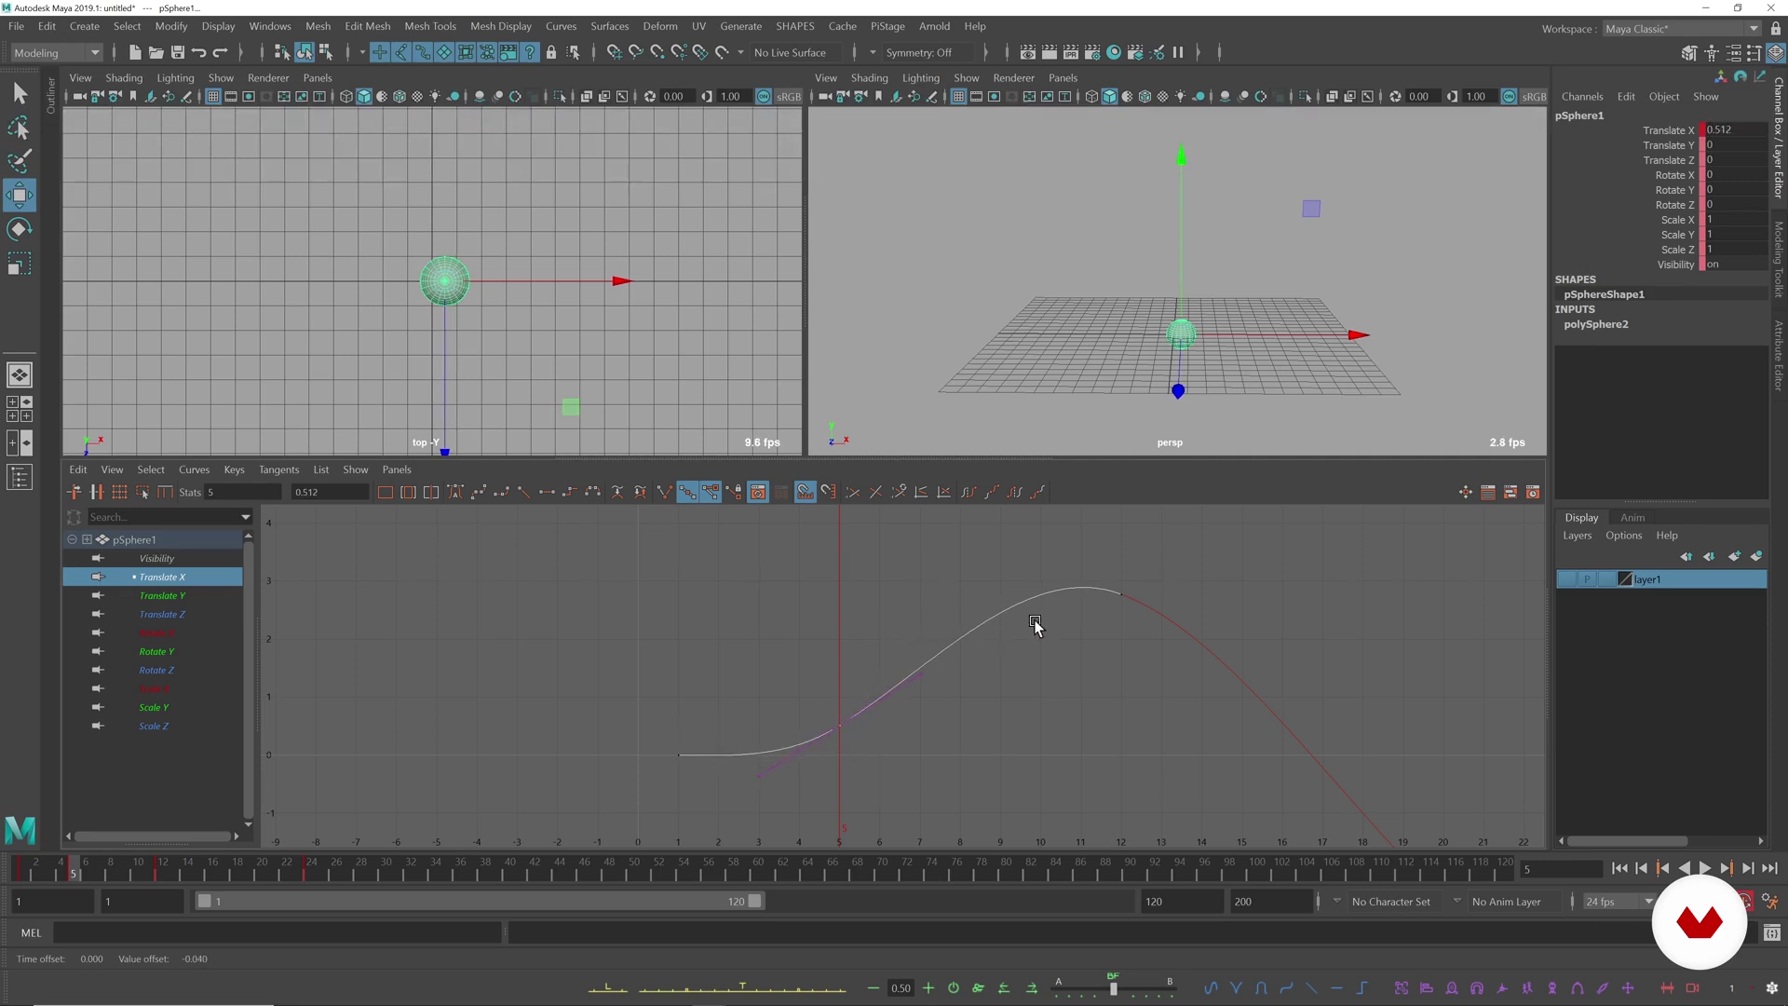
- Go to frame 19 and add a key there on the sphere's Translate X curve
{"action": "scroll", "coordinate": [1211, 652], "scroll_direction": "down", "scroll_amount": 3}
{"action": "key", "text": "alt+period"}
{"action": "key", "text": "alt+period"}
{"action": "key", "text": "alt+period"}
{"action": "key", "text": "alt+period"}
{"action": "left_click_drag", "start_coordinate": [149, 854], "coordinate": [248, 868]}
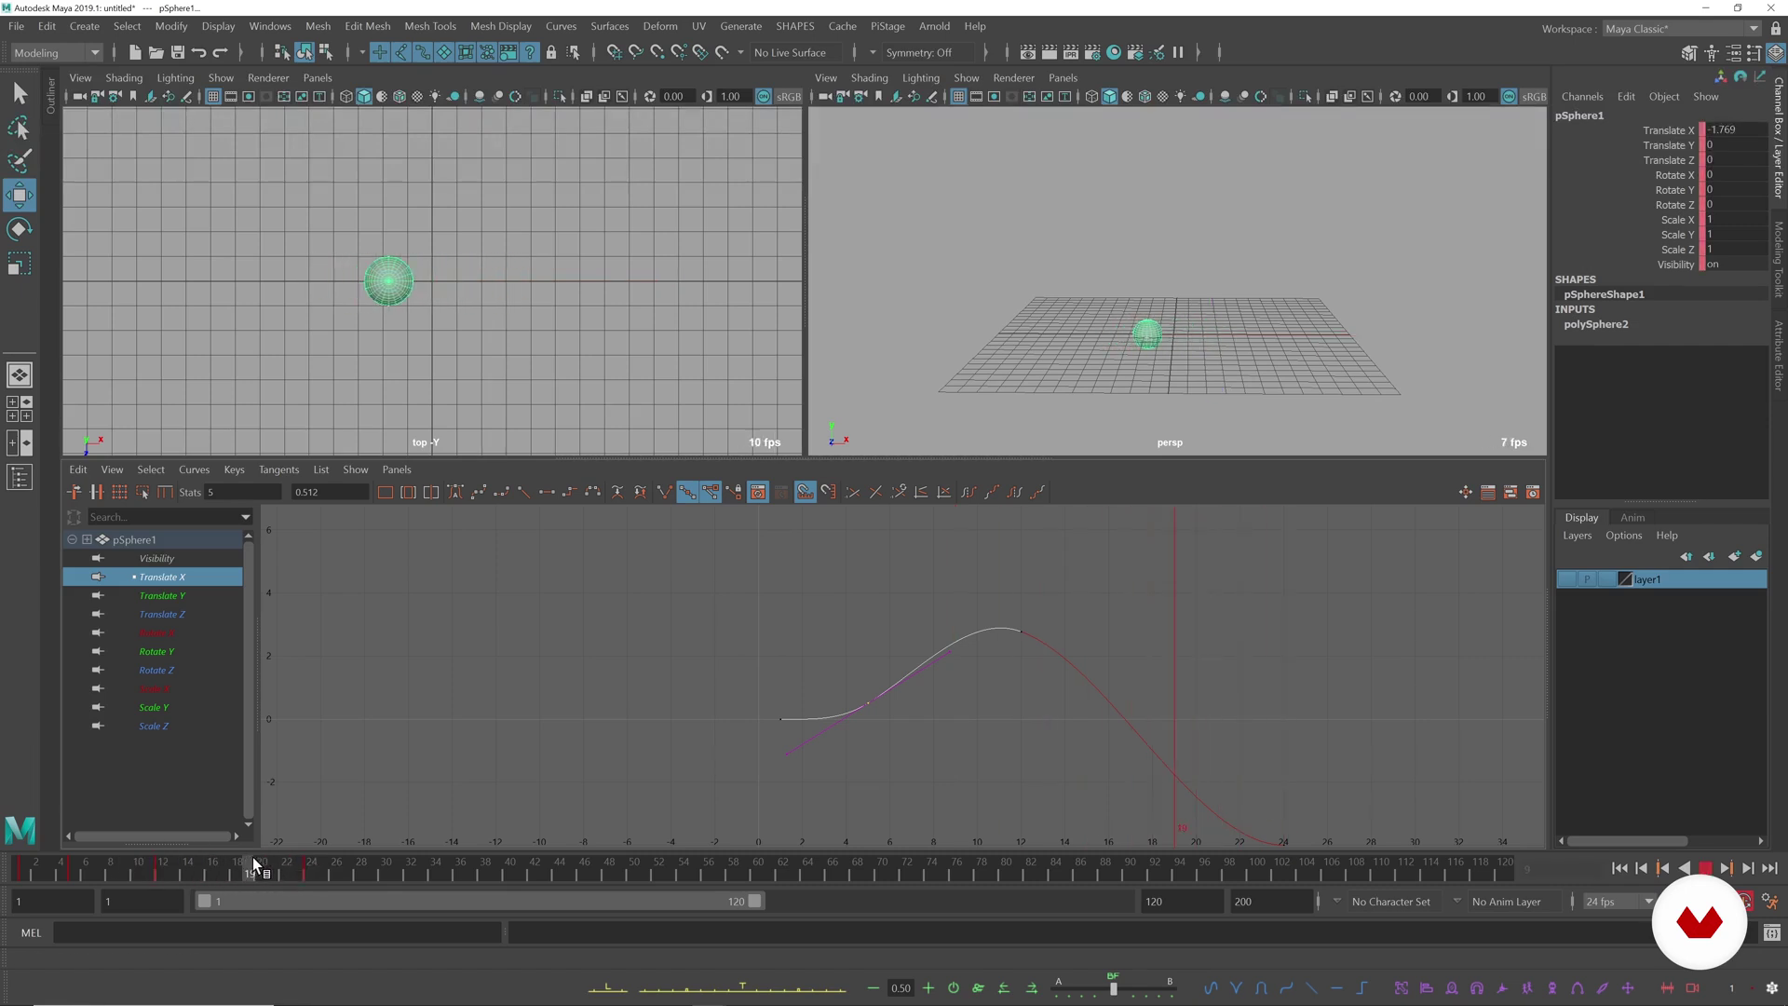
{"action": "key", "text": "s"}
- Select the frame 19 Translate X key and lower its value to about -2.923
{"action": "middle_click_drag", "start_coordinate": [1277, 728], "coordinate": [1221, 643], "text": "alt"}
{"action": "right_click_drag", "start_coordinate": [1221, 643], "coordinate": [1341, 646], "text": "alt"}
{"action": "left_click_drag", "start_coordinate": [1309, 725], "coordinate": [1369, 651]}
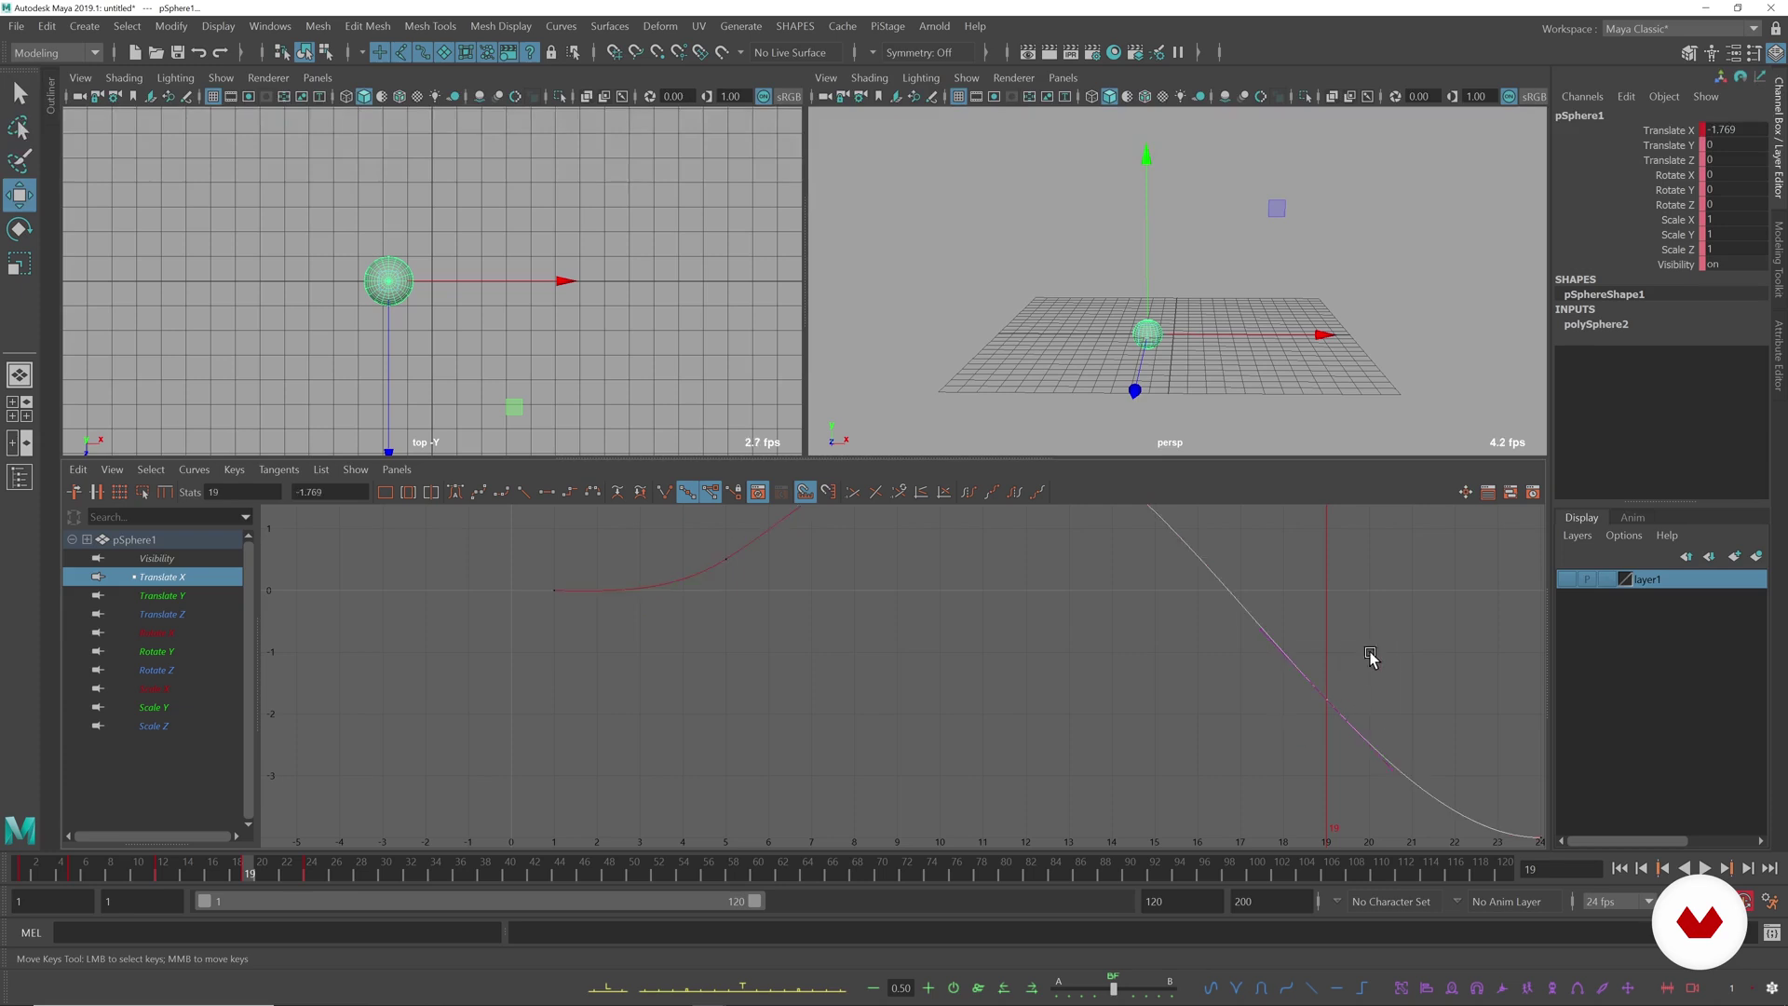
{"action": "middle_click_drag", "start_coordinate": [1384, 650], "coordinate": [1385, 722]}
- Steepen the frame 19 key's tangent with its handle so the Translate X curve dips before frame 24
{"action": "middle_click_drag", "start_coordinate": [1384, 722], "coordinate": [1216, 639], "text": "alt"}
{"action": "left_click", "coordinate": [1220, 758]}
{"action": "middle_click_drag", "start_coordinate": [1226, 801], "coordinate": [1285, 783]}
{"action": "right_click_drag", "start_coordinate": [1312, 674], "coordinate": [792, 633], "text": "alt"}
{"action": "right_click_drag", "start_coordinate": [927, 651], "coordinate": [1131, 712], "text": "alt"}
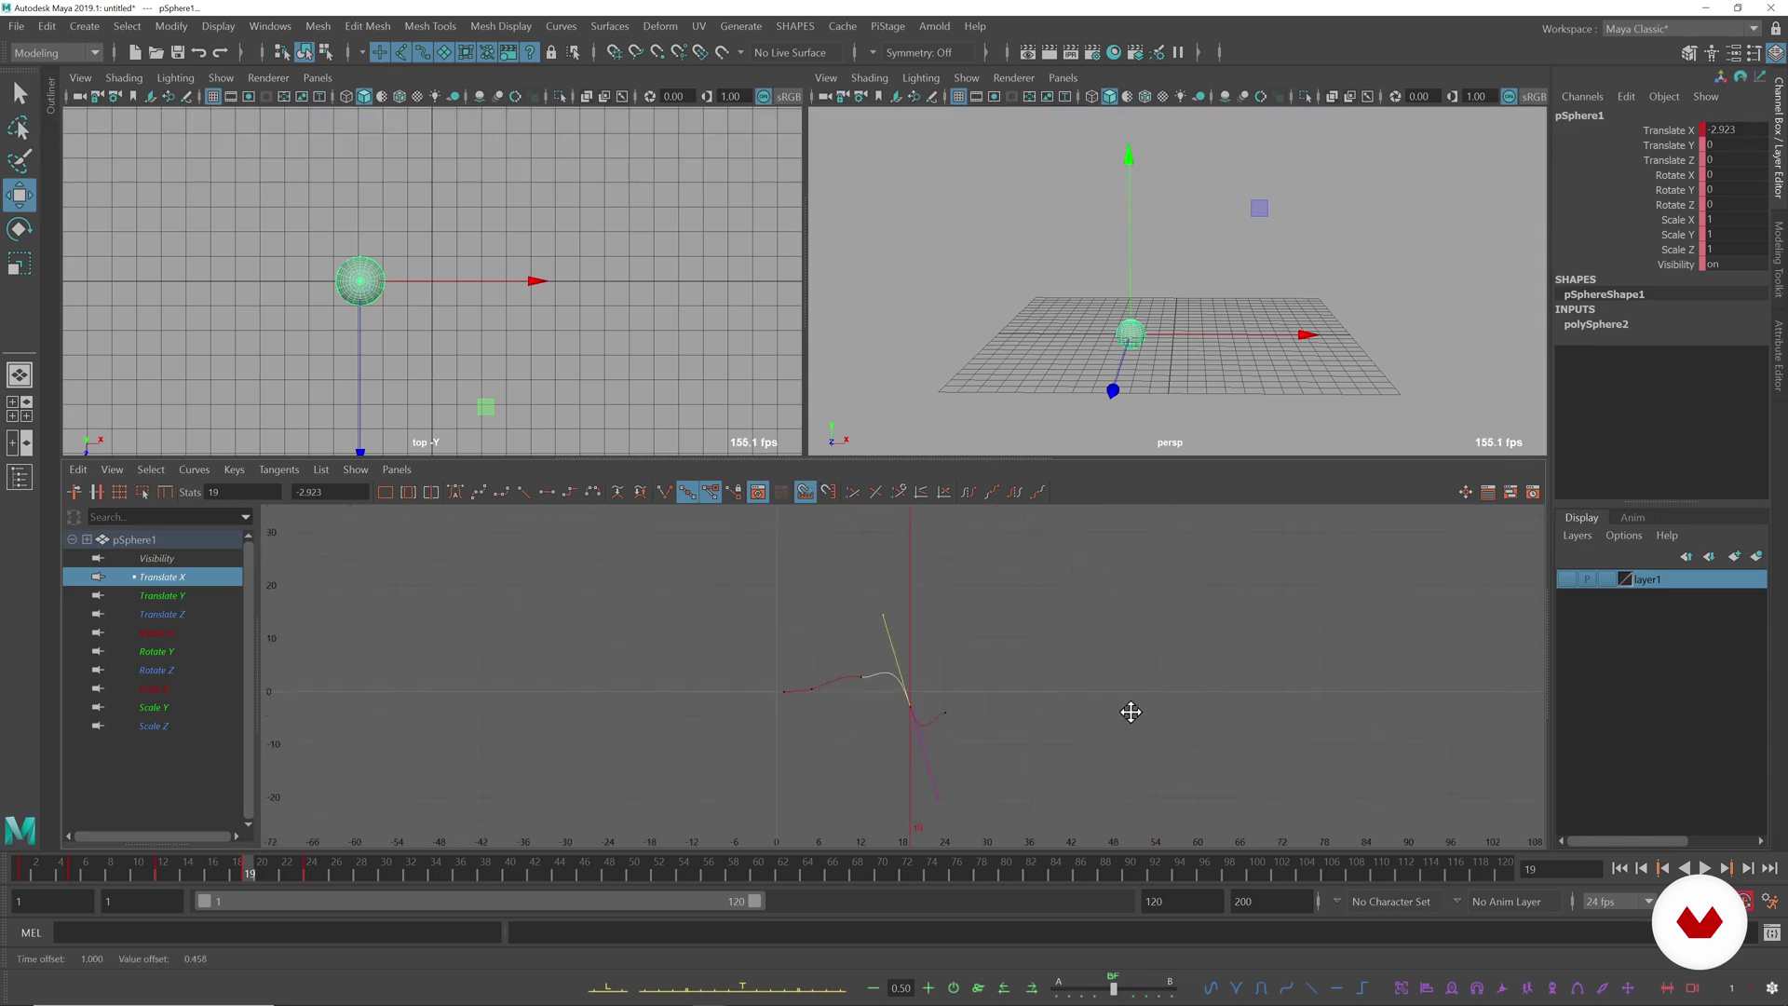
- Undo the steep tangent edits on the frame 19 Translate X key, back to the smooth slope toward frame 24
{"action": "middle_click_drag", "start_coordinate": [910, 587], "coordinate": [926, 682]}
{"action": "key", "text": "ctrl+z"}
{"action": "right_click_drag", "start_coordinate": [820, 659], "coordinate": [772, 656], "text": "alt"}
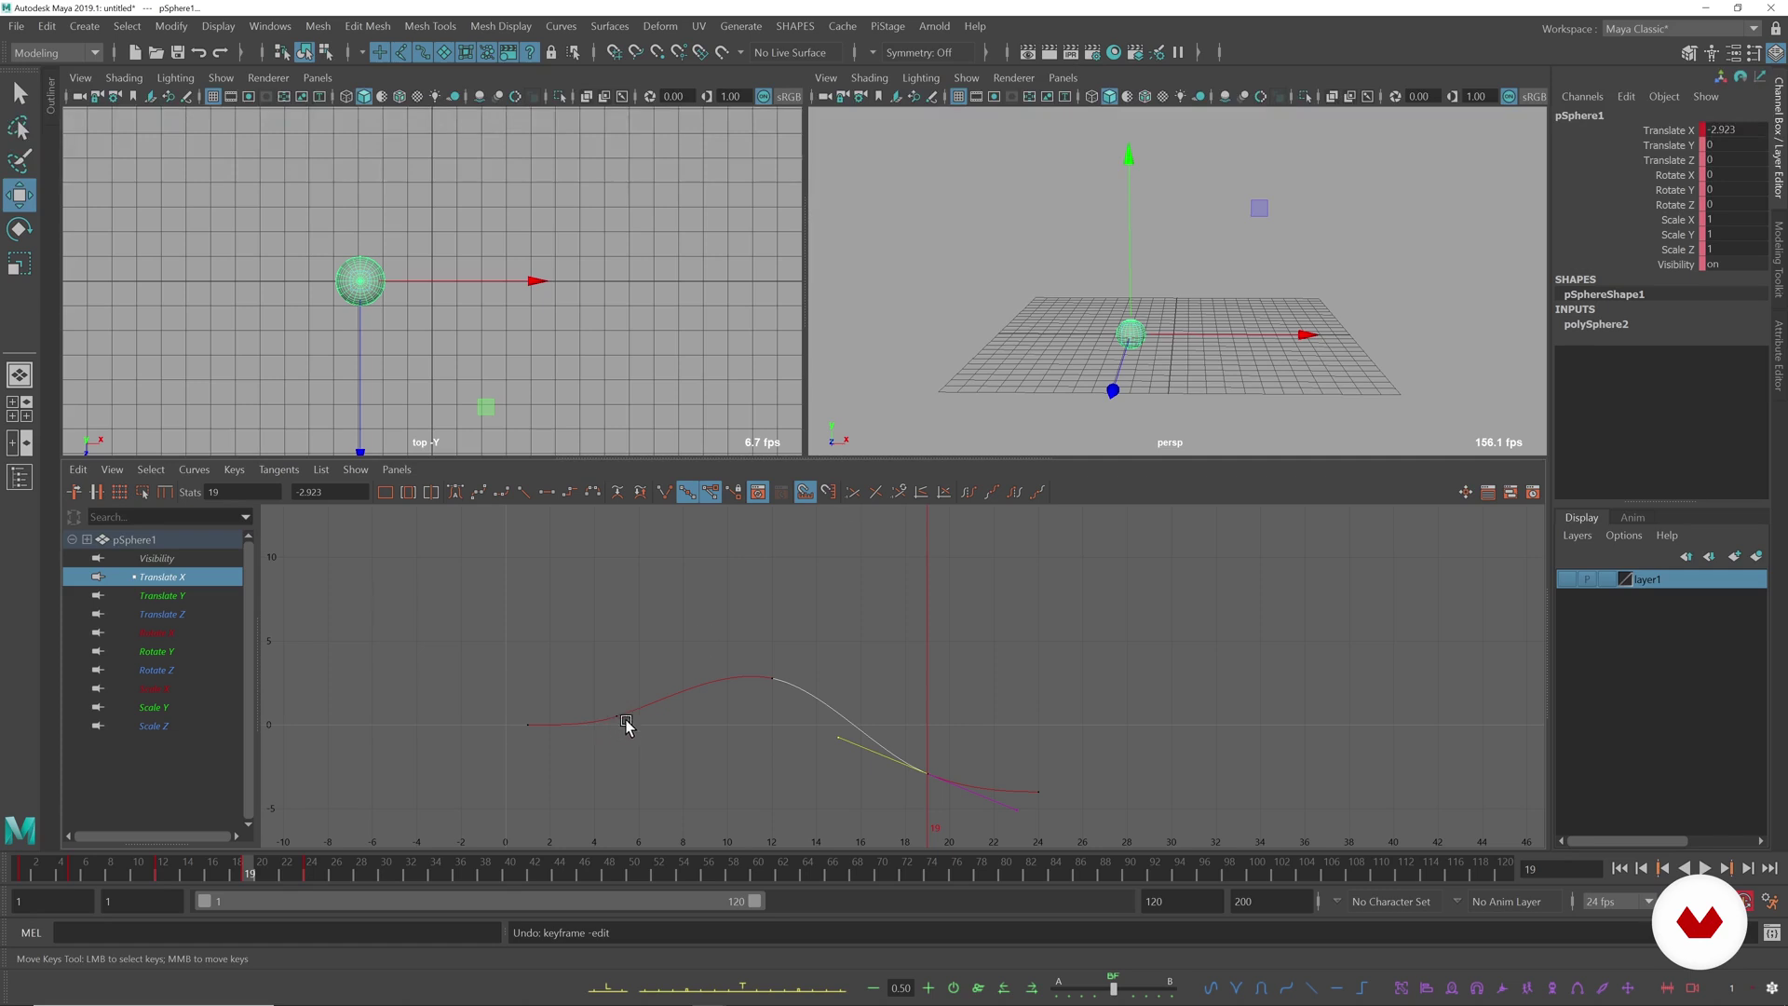
- Play the sphere animation from frame 1 to review its motion, stop playback and return to frame 1
{"action": "left_click_drag", "start_coordinate": [110, 871], "coordinate": [58, 872]}
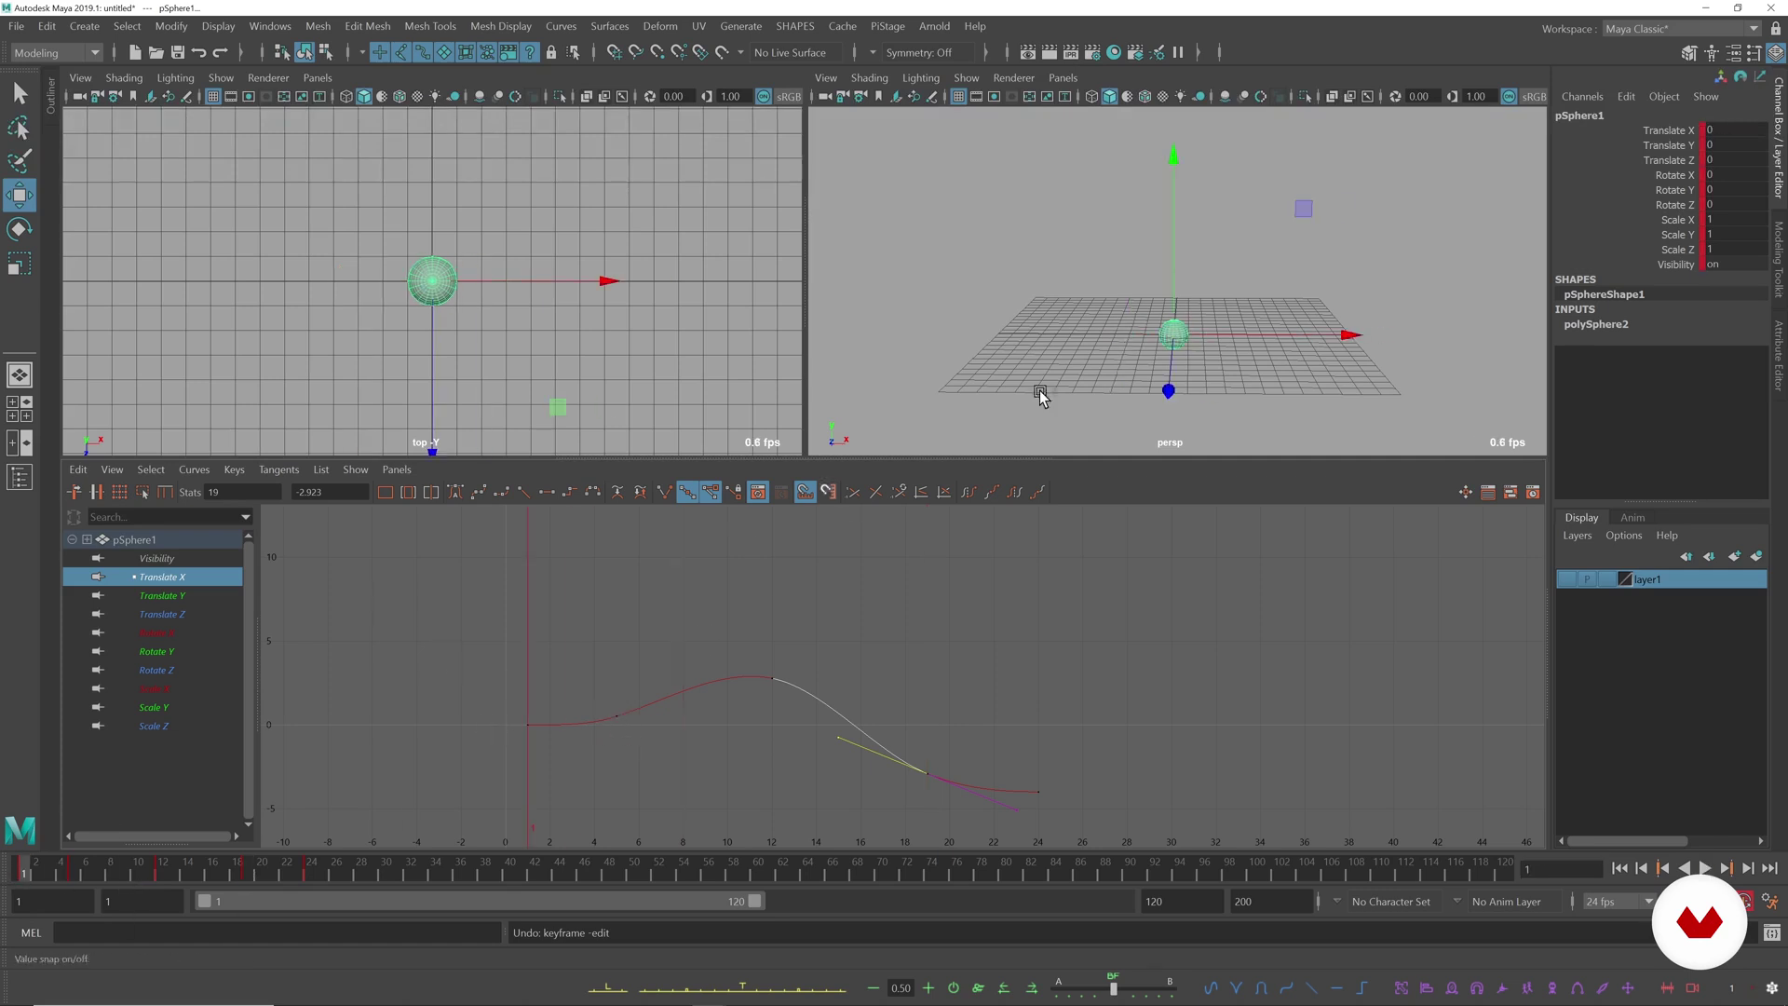
{"action": "key", "text": "alt+v"}
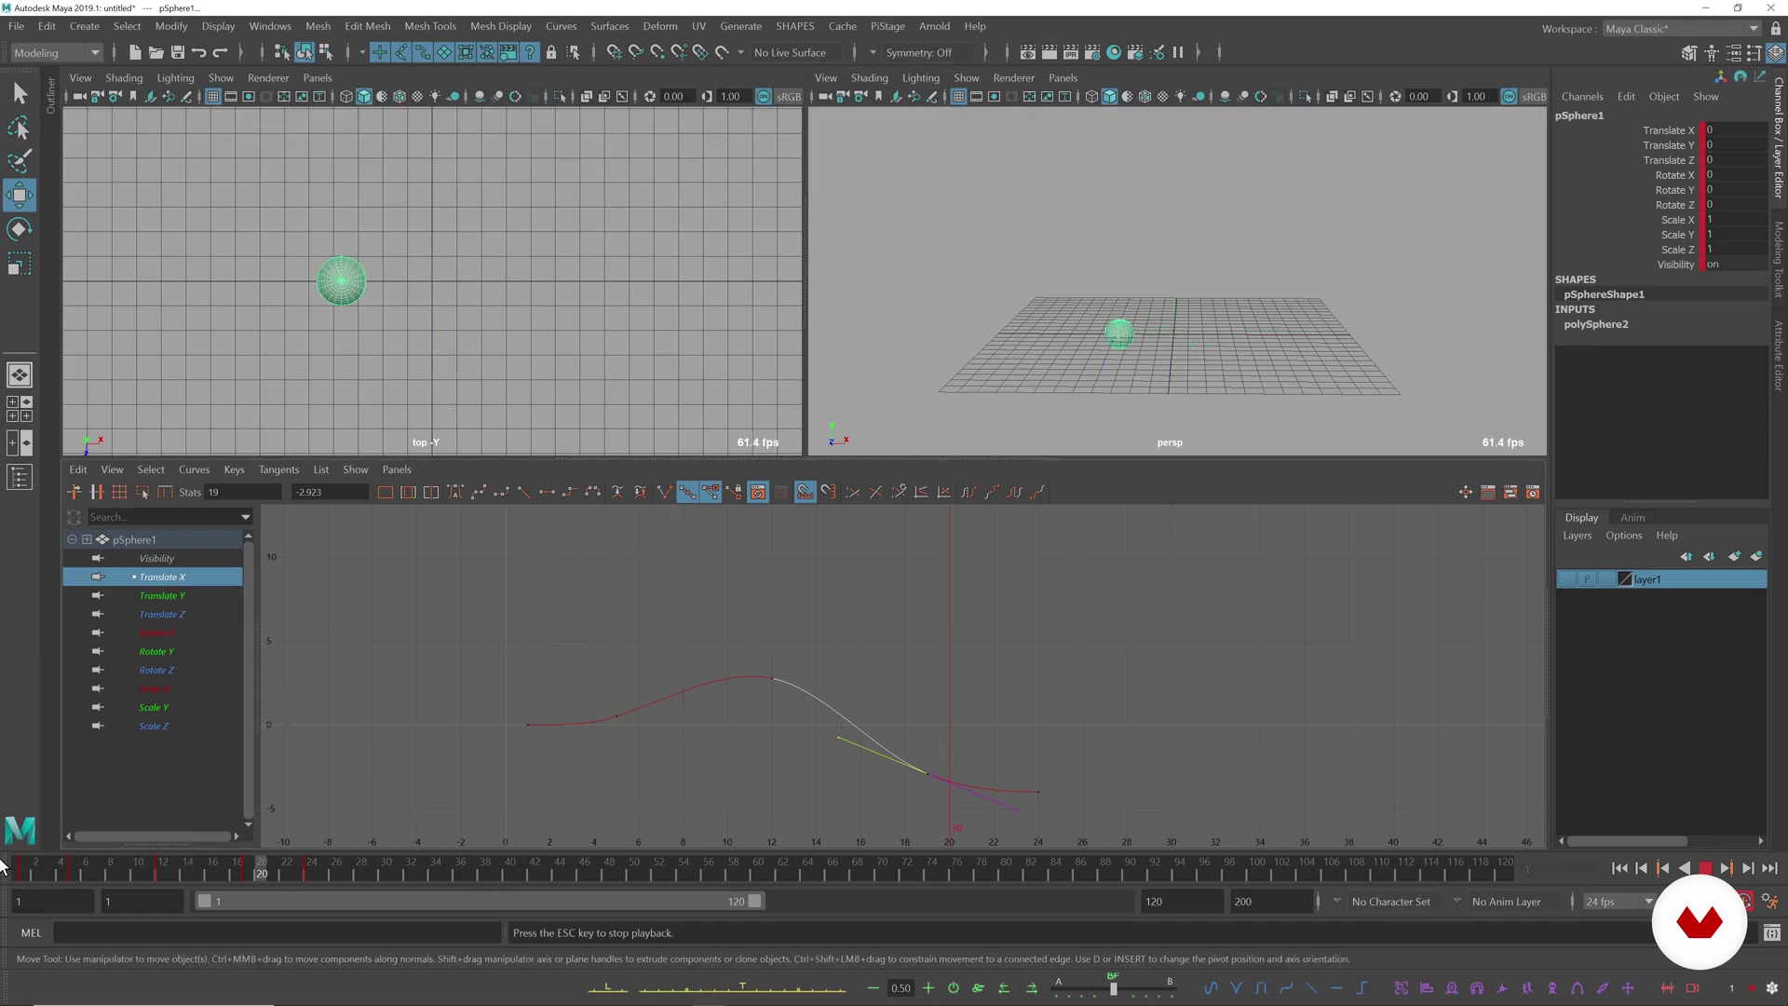
{"action": "key", "text": "Escape"}
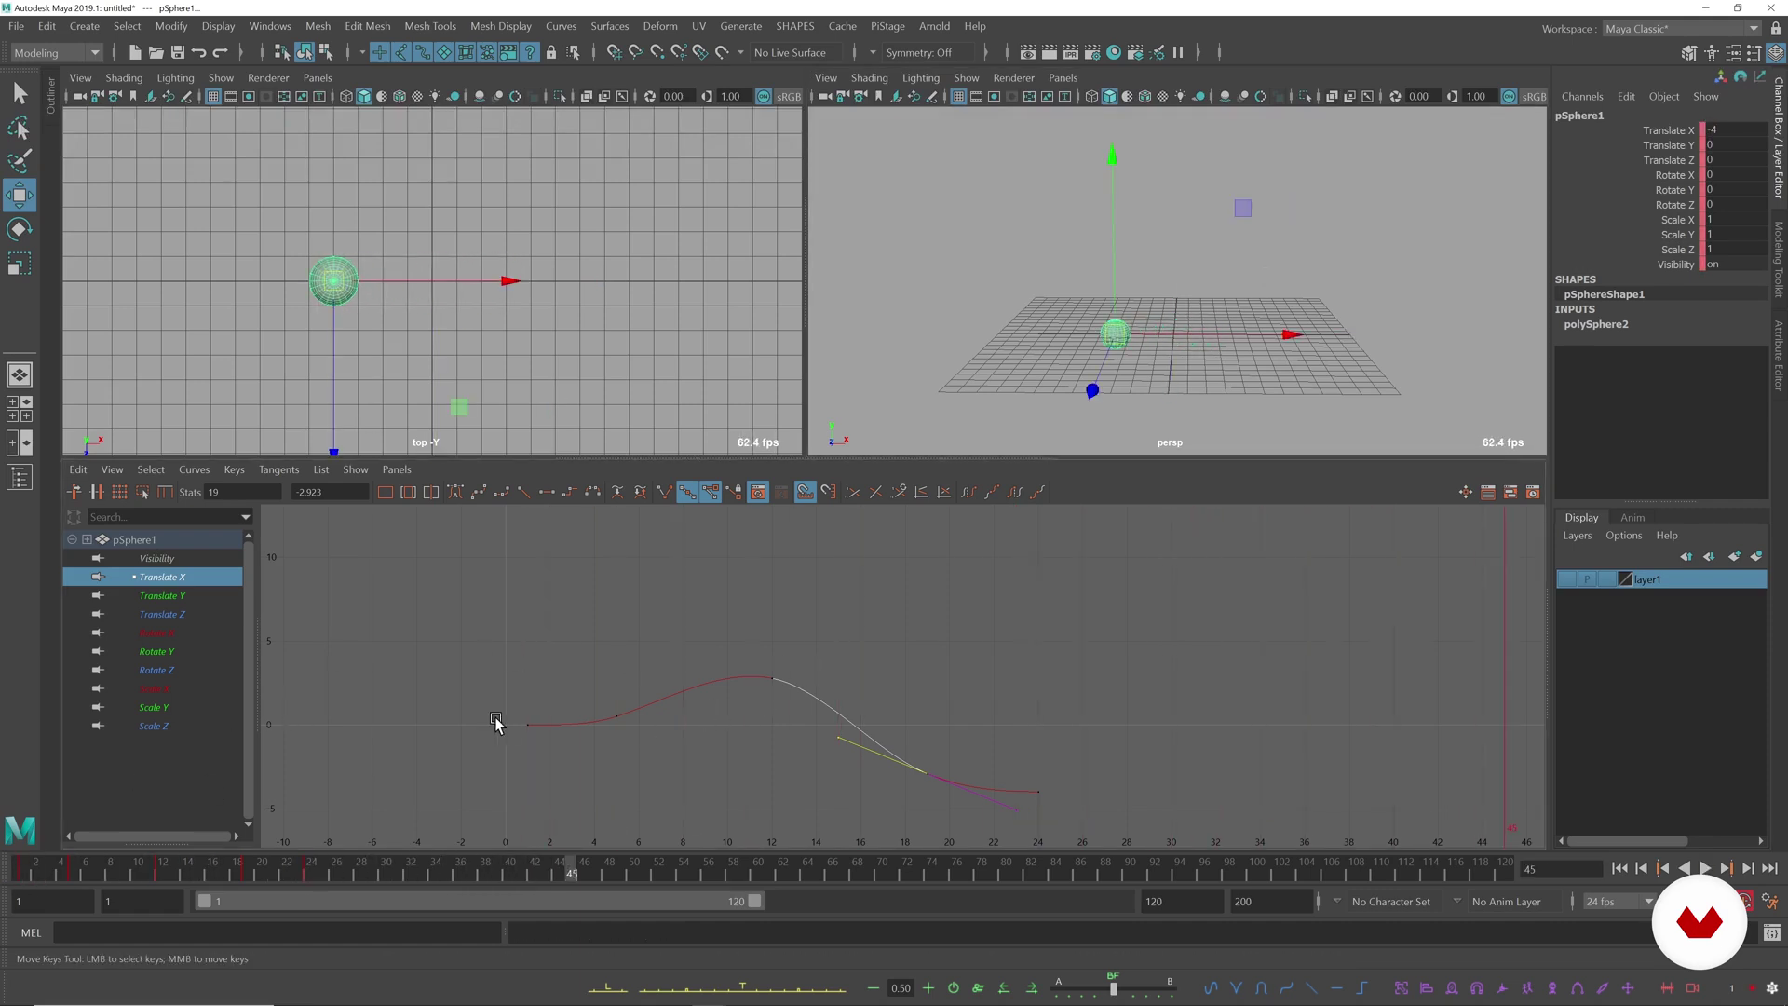
{"action": "right_click_drag", "start_coordinate": [990, 770], "coordinate": [974, 771], "text": "alt"}
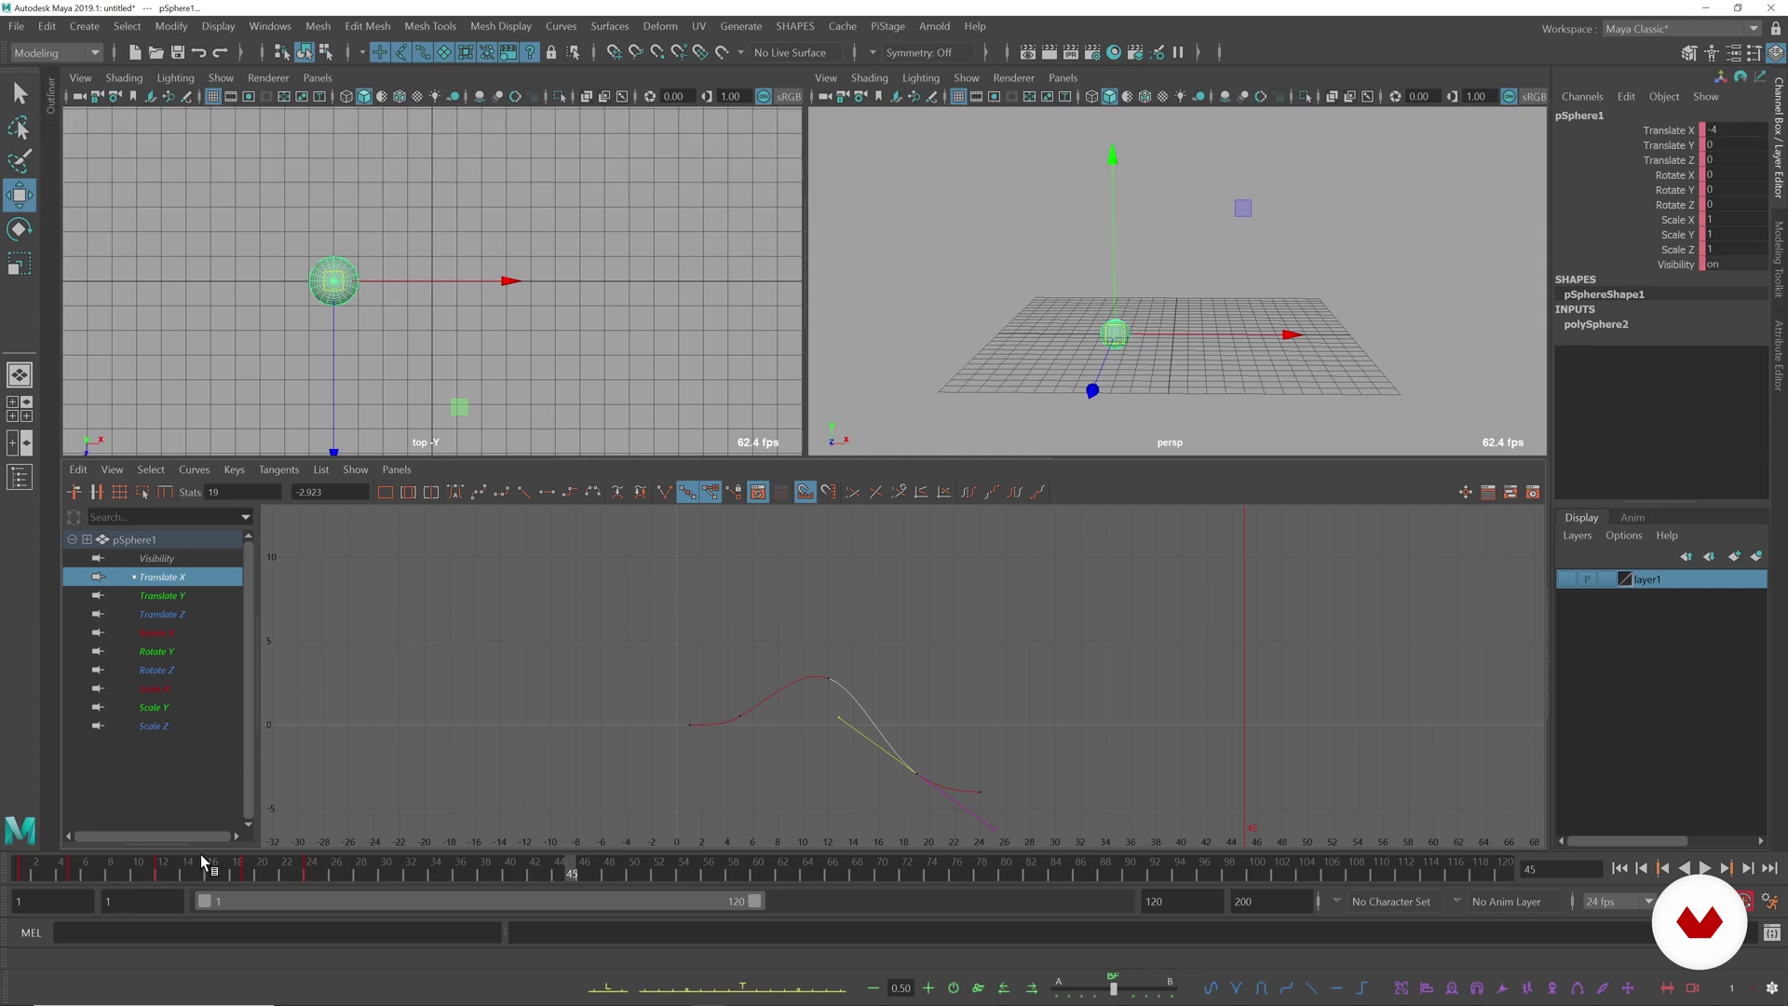
{"action": "left_click", "coordinate": [11, 866]}
{"action": "left_click", "coordinate": [13, 870]}
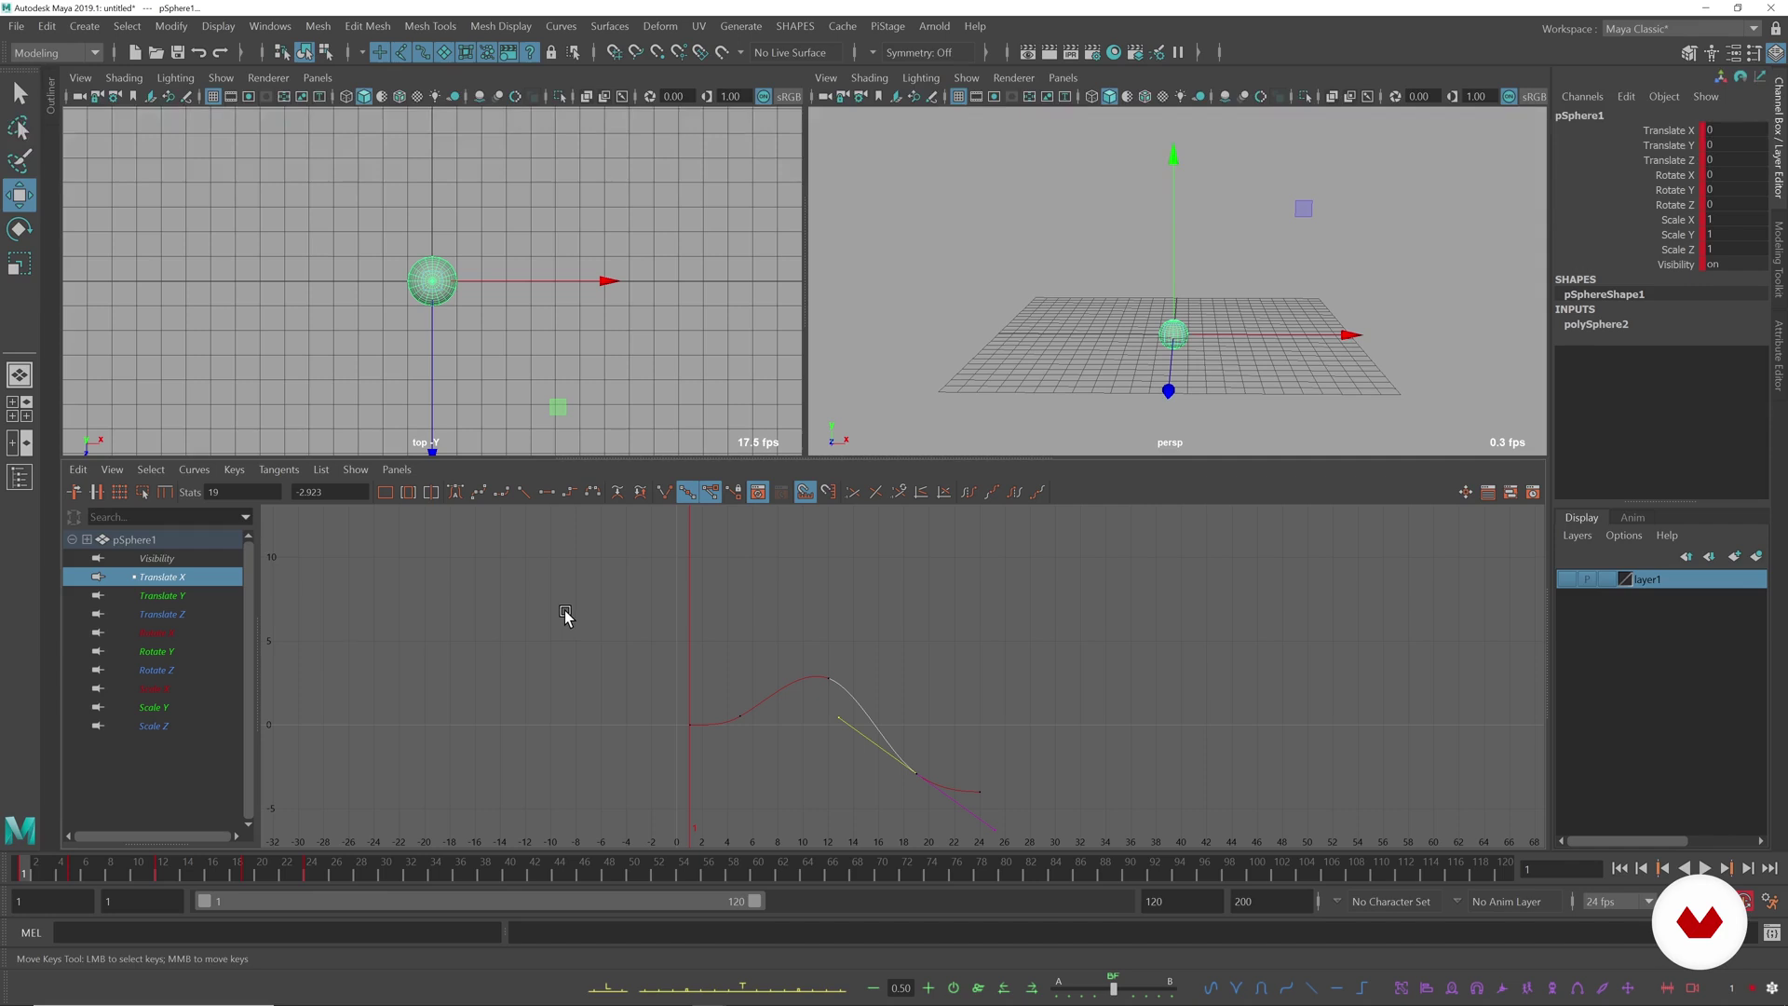
- Add keys on the sphere's Translate X curve at frames 15 and 8, on either side of the frame 12 key
{"action": "left_click_drag", "start_coordinate": [28, 866], "coordinate": [201, 869]}
{"action": "scroll", "coordinate": [678, 718], "scroll_direction": "up", "scroll_amount": 5}
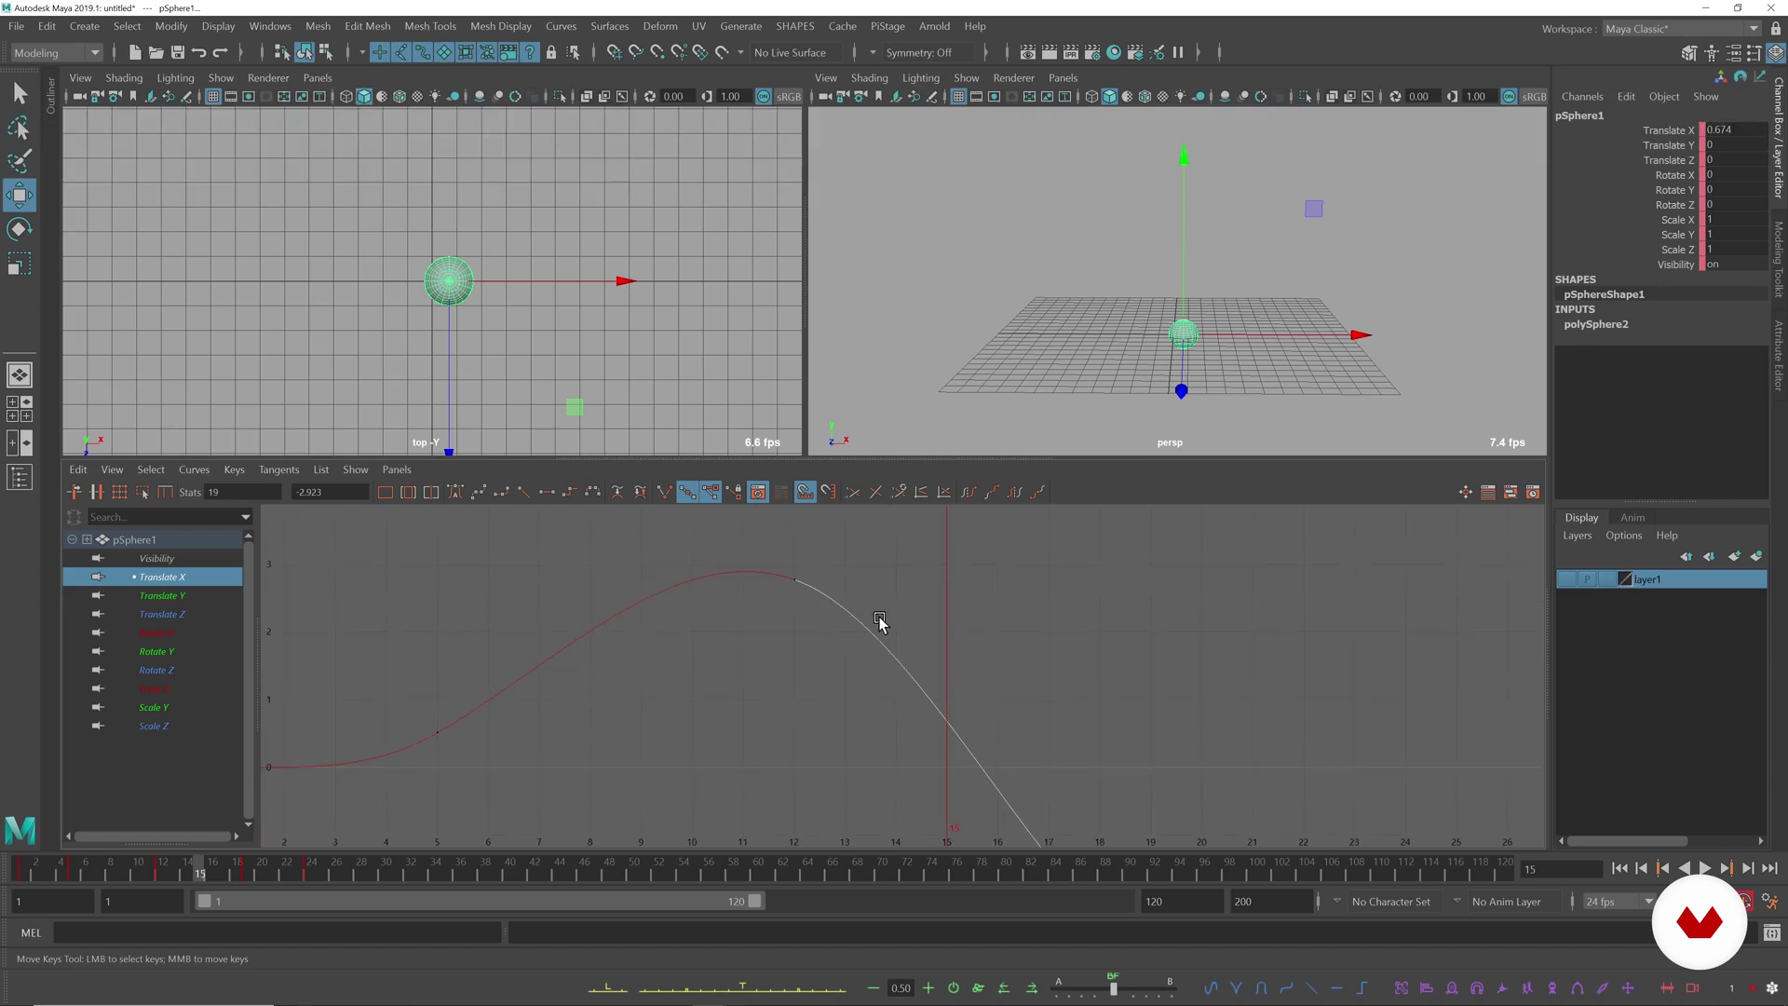
{"action": "left_click_drag", "start_coordinate": [870, 624], "coordinate": [829, 622]}
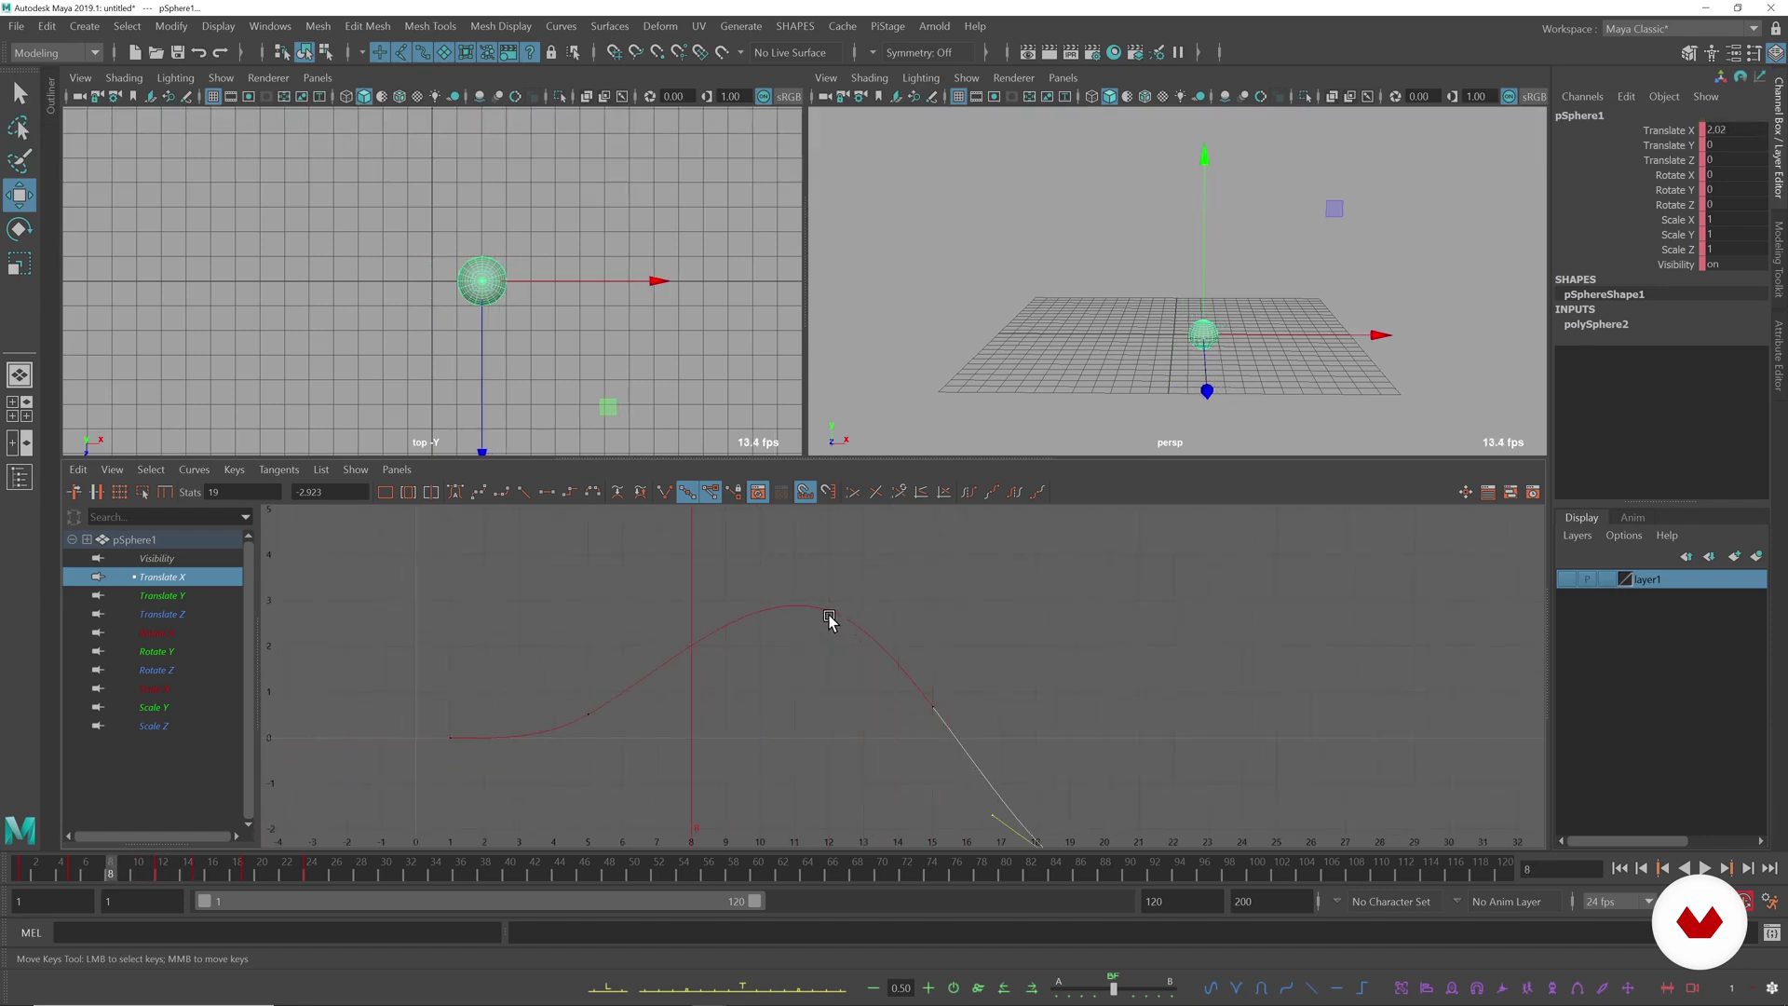
{"action": "left_click_drag", "start_coordinate": [913, 578], "coordinate": [812, 640]}
{"action": "left_click", "coordinate": [706, 633]}
{"action": "right_click_drag", "start_coordinate": [690, 644], "coordinate": [900, 652]}
- Delete the Translate X key at frame 12 so the curve runs directly between the frame 8 and frame 15 keys
{"action": "left_click", "coordinate": [830, 610]}
{"action": "middle_click_drag", "start_coordinate": [854, 607], "coordinate": [866, 632]}
{"action": "left_click", "coordinate": [371, 800]}
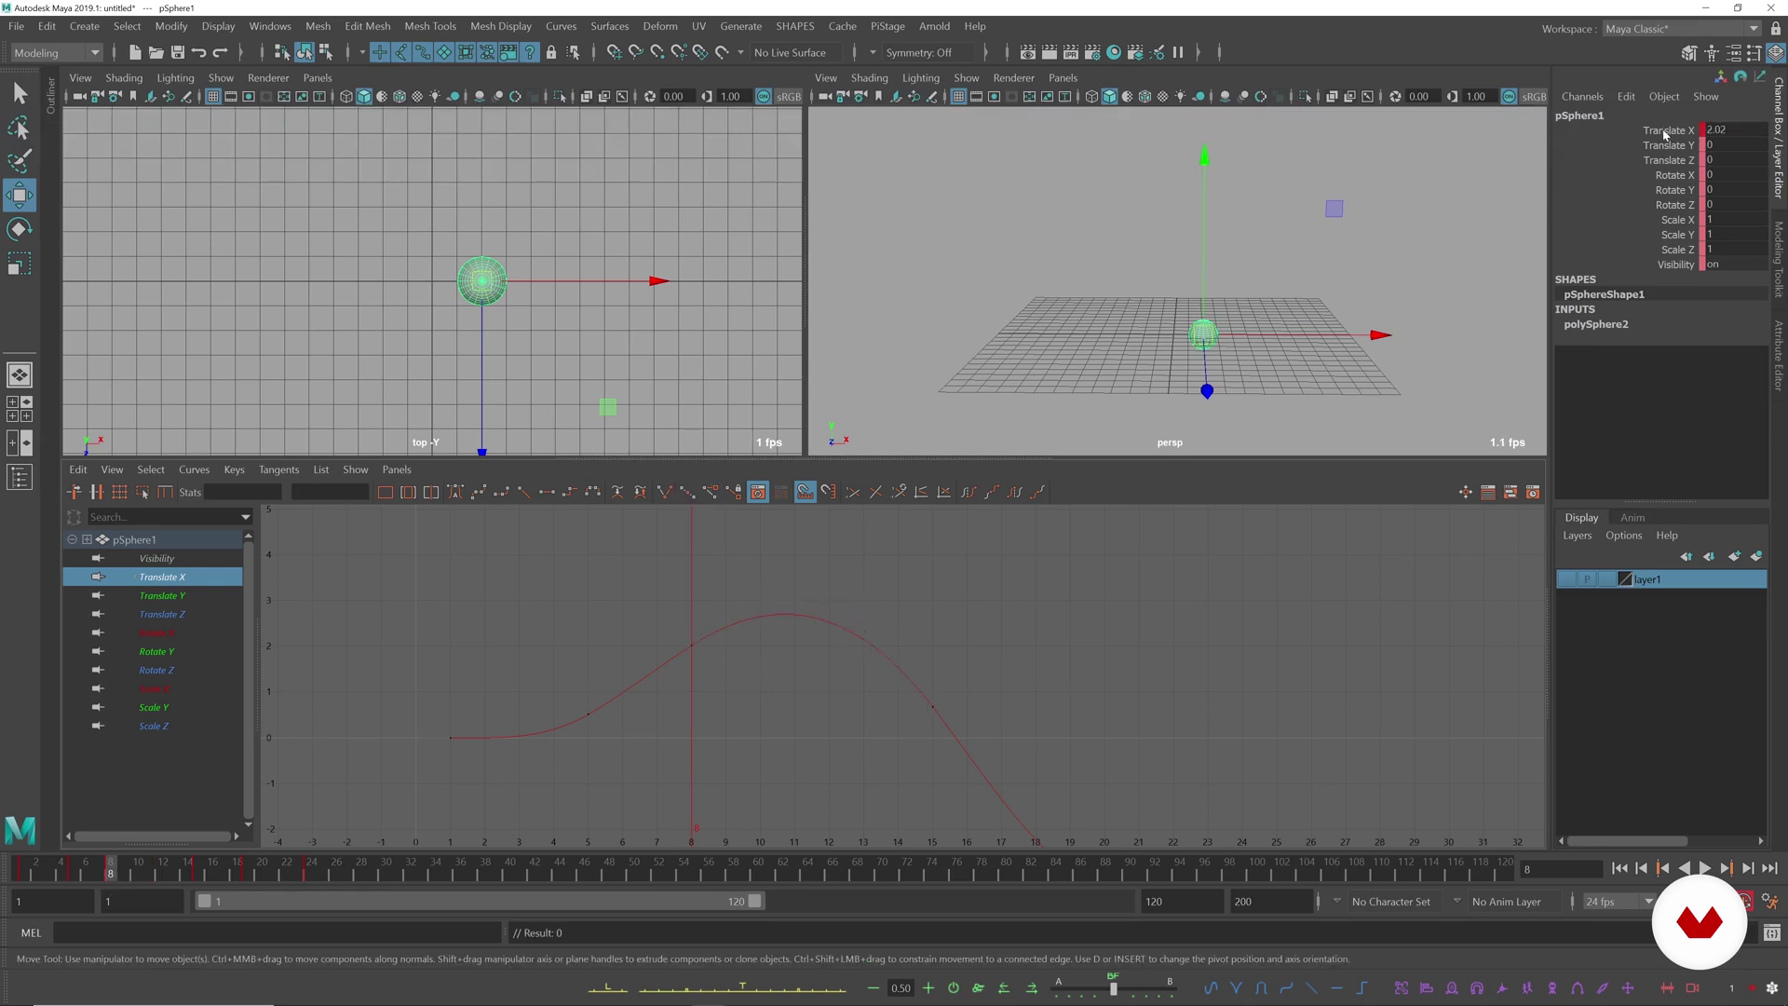
{"action": "key", "text": "ctrl+z"}
{"action": "left_click", "coordinate": [162, 871]}
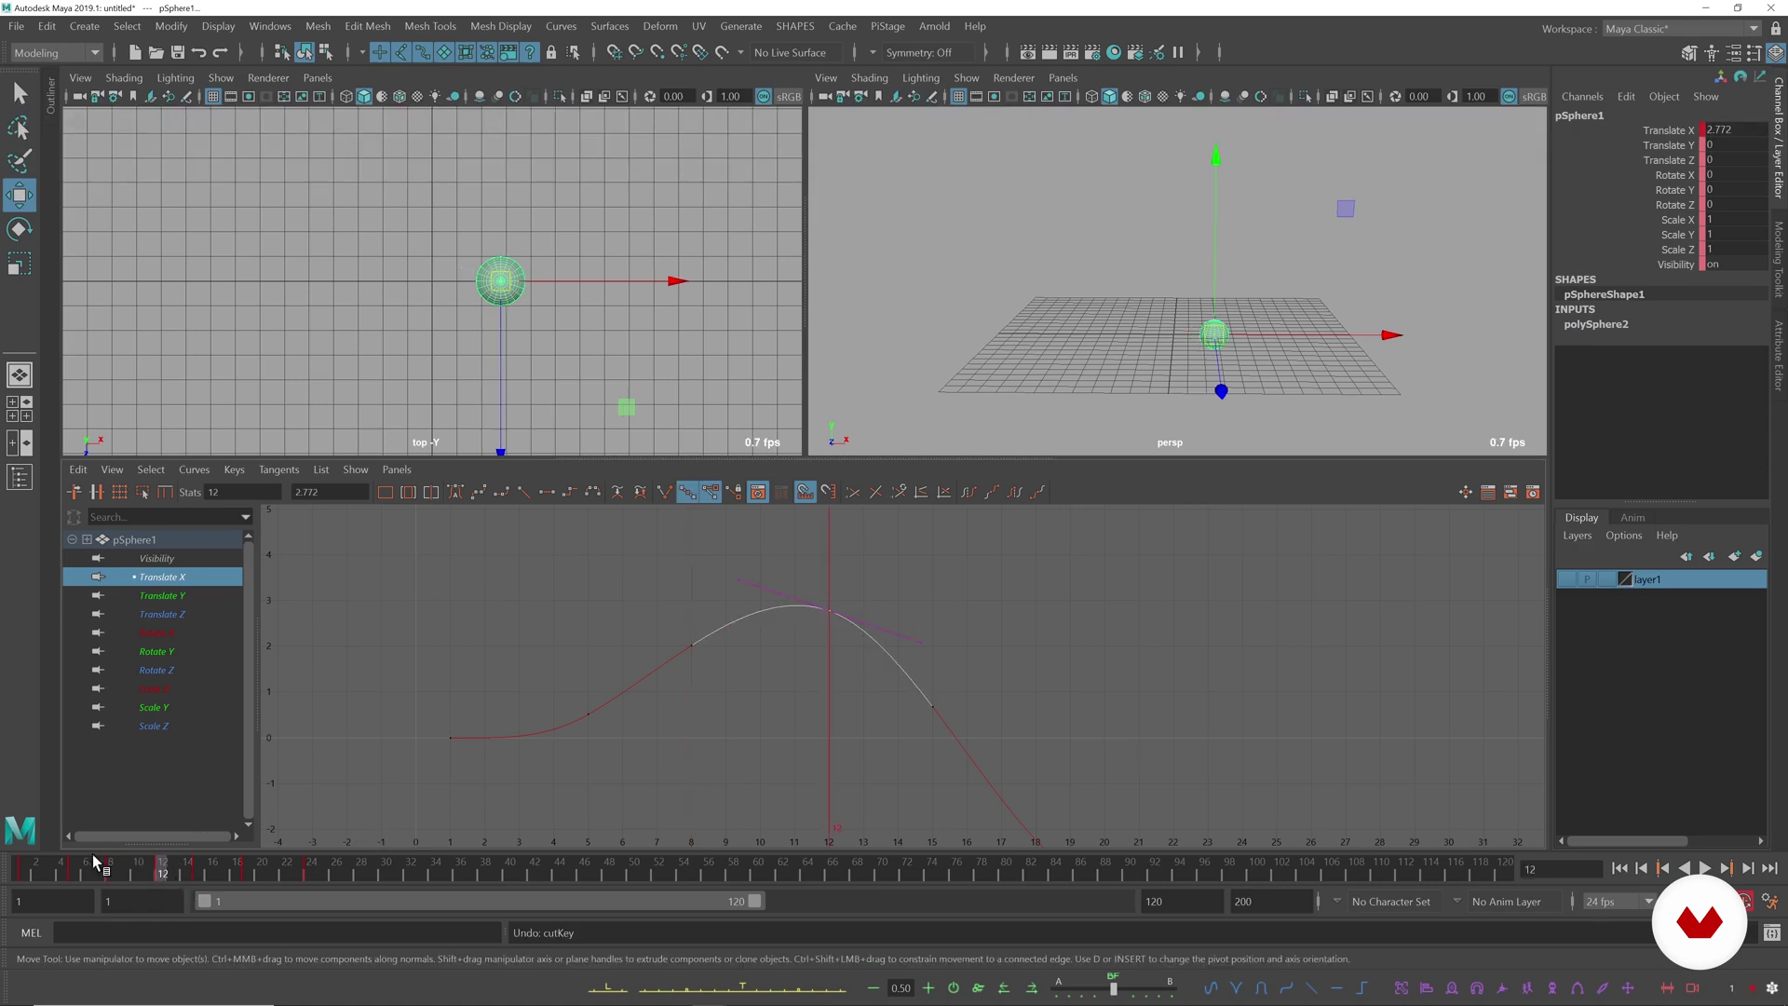
{"action": "mouse_move", "coordinate": [158, 868]}
{"action": "left_mouse_down"}
{"action": "mouse_move", "coordinate": [129, 867]}
{"action": "mouse_move", "coordinate": [162, 868]}
{"action": "left_mouse_up"}
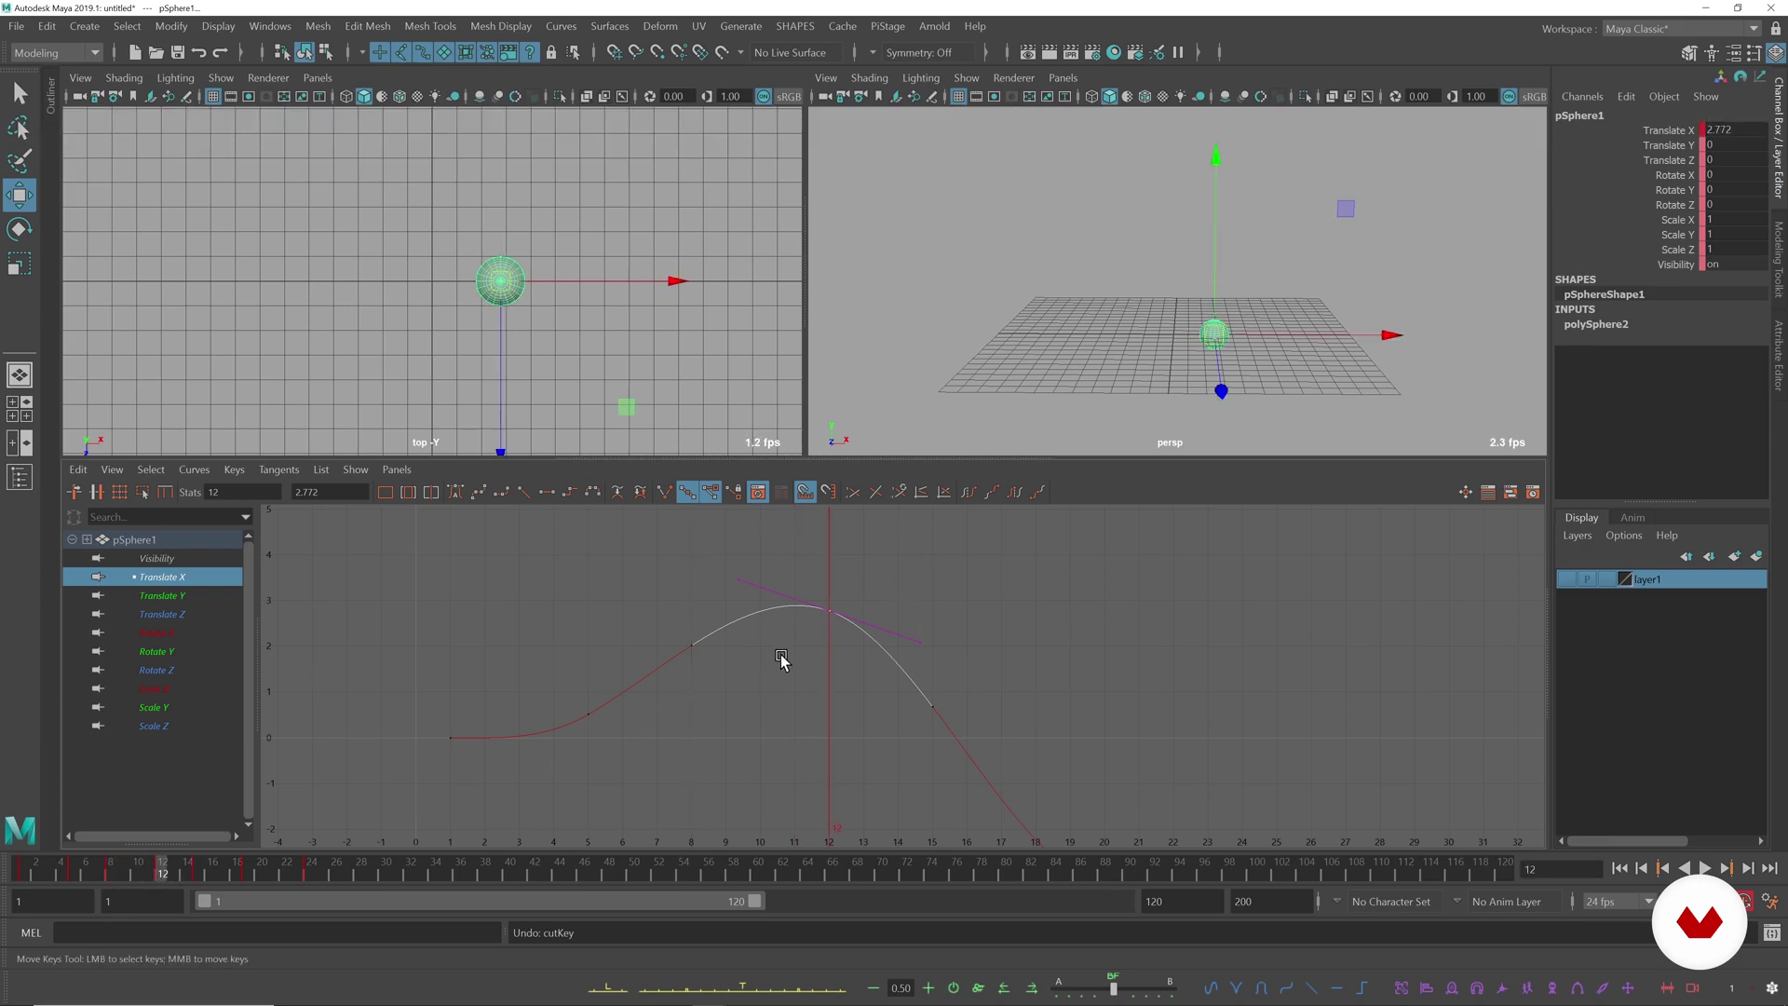
{"action": "key", "text": "Delete"}
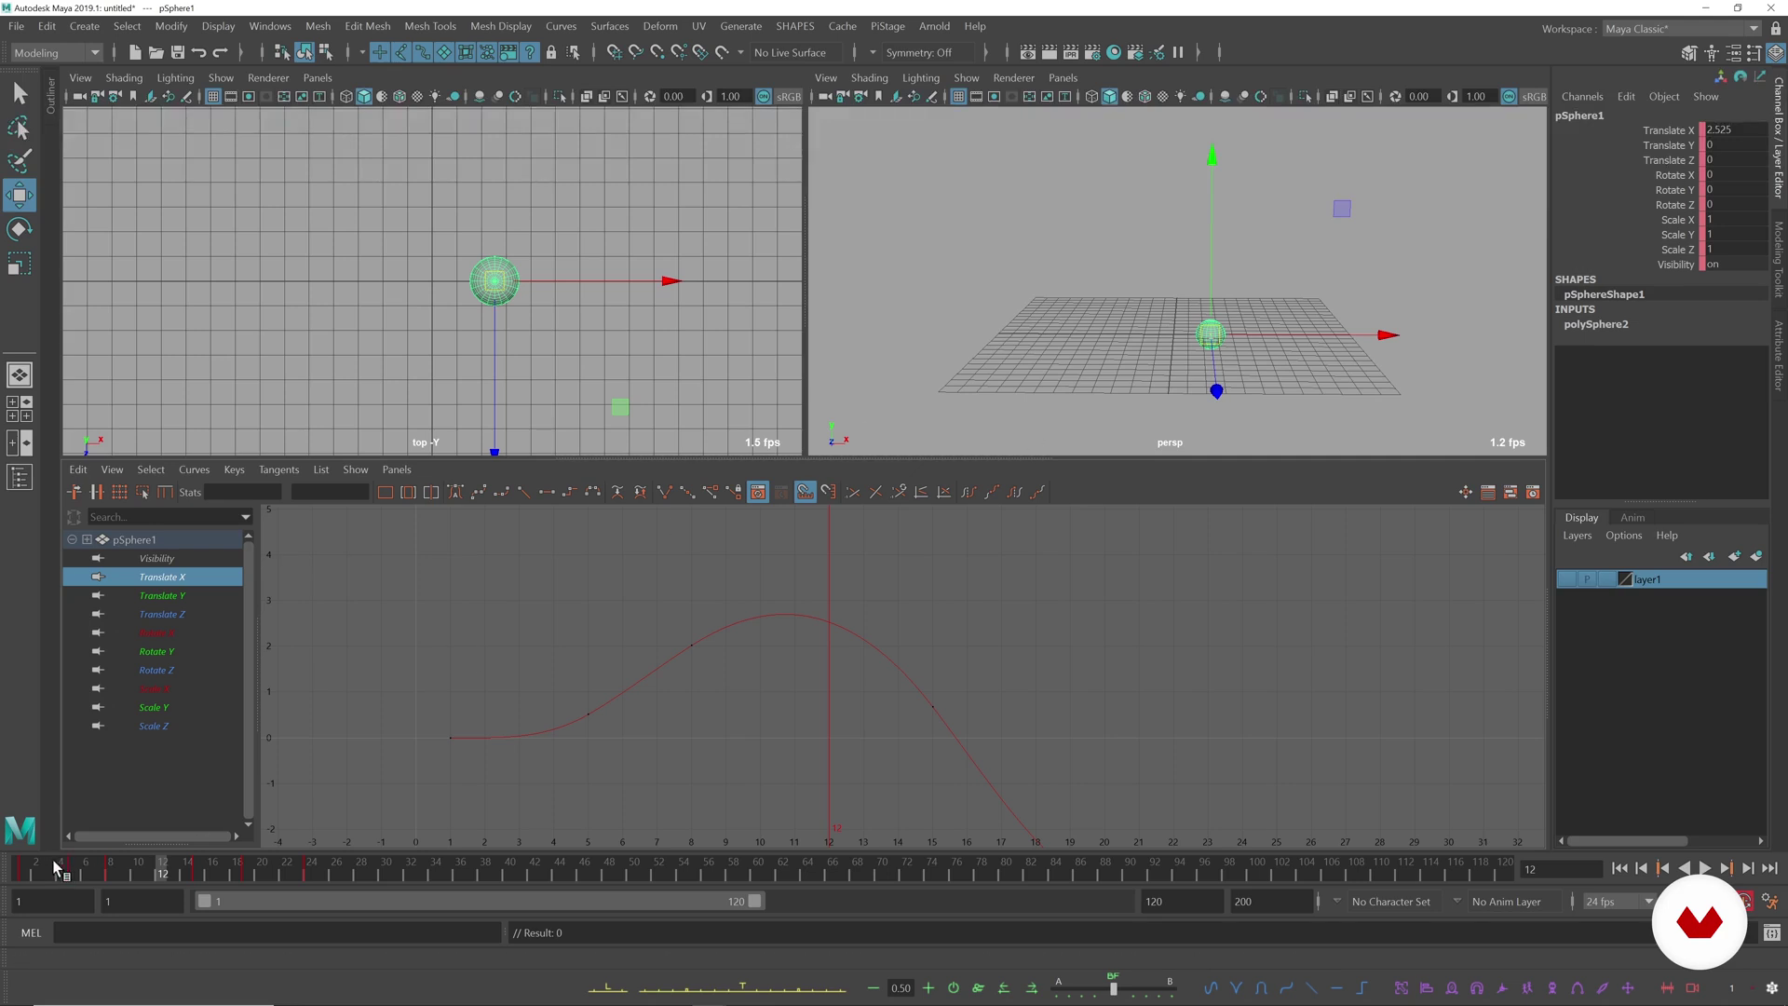
- Preview the sphere's motion and shorten the playback range to end at frame 24
{"action": "key", "text": "alt+v"}
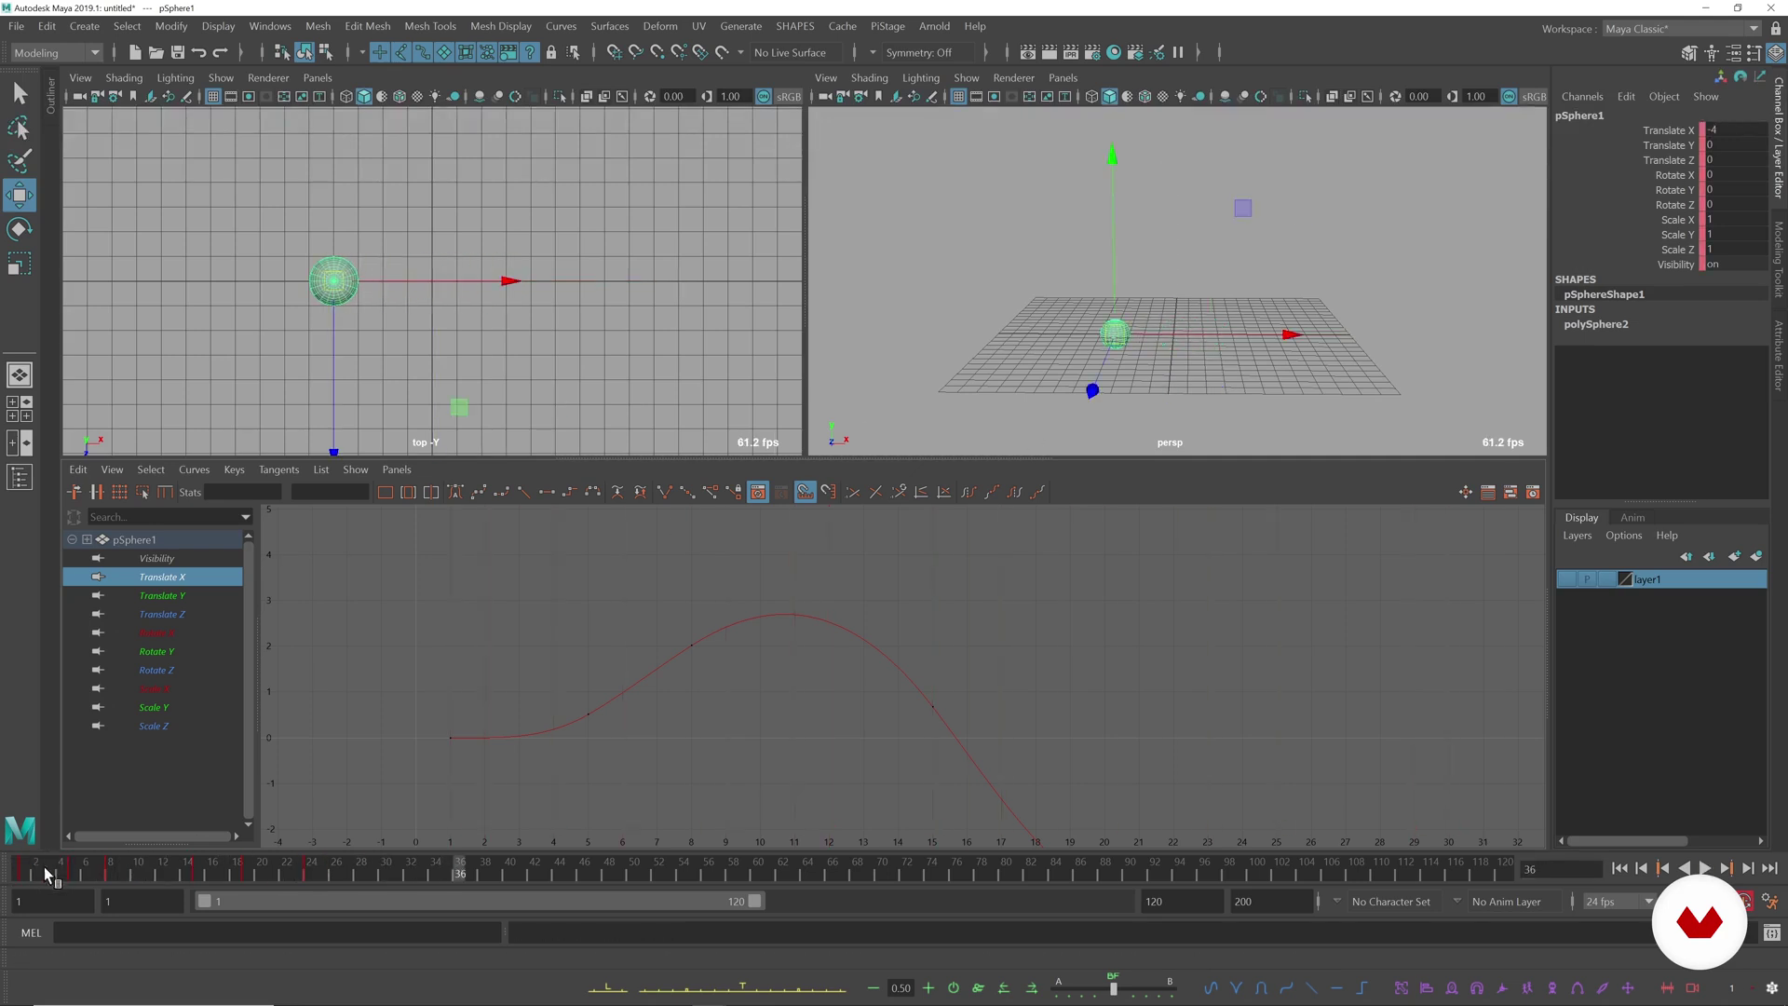
{"action": "key", "text": "w"}
{"action": "left_click_drag", "start_coordinate": [754, 902], "coordinate": [292, 938]}
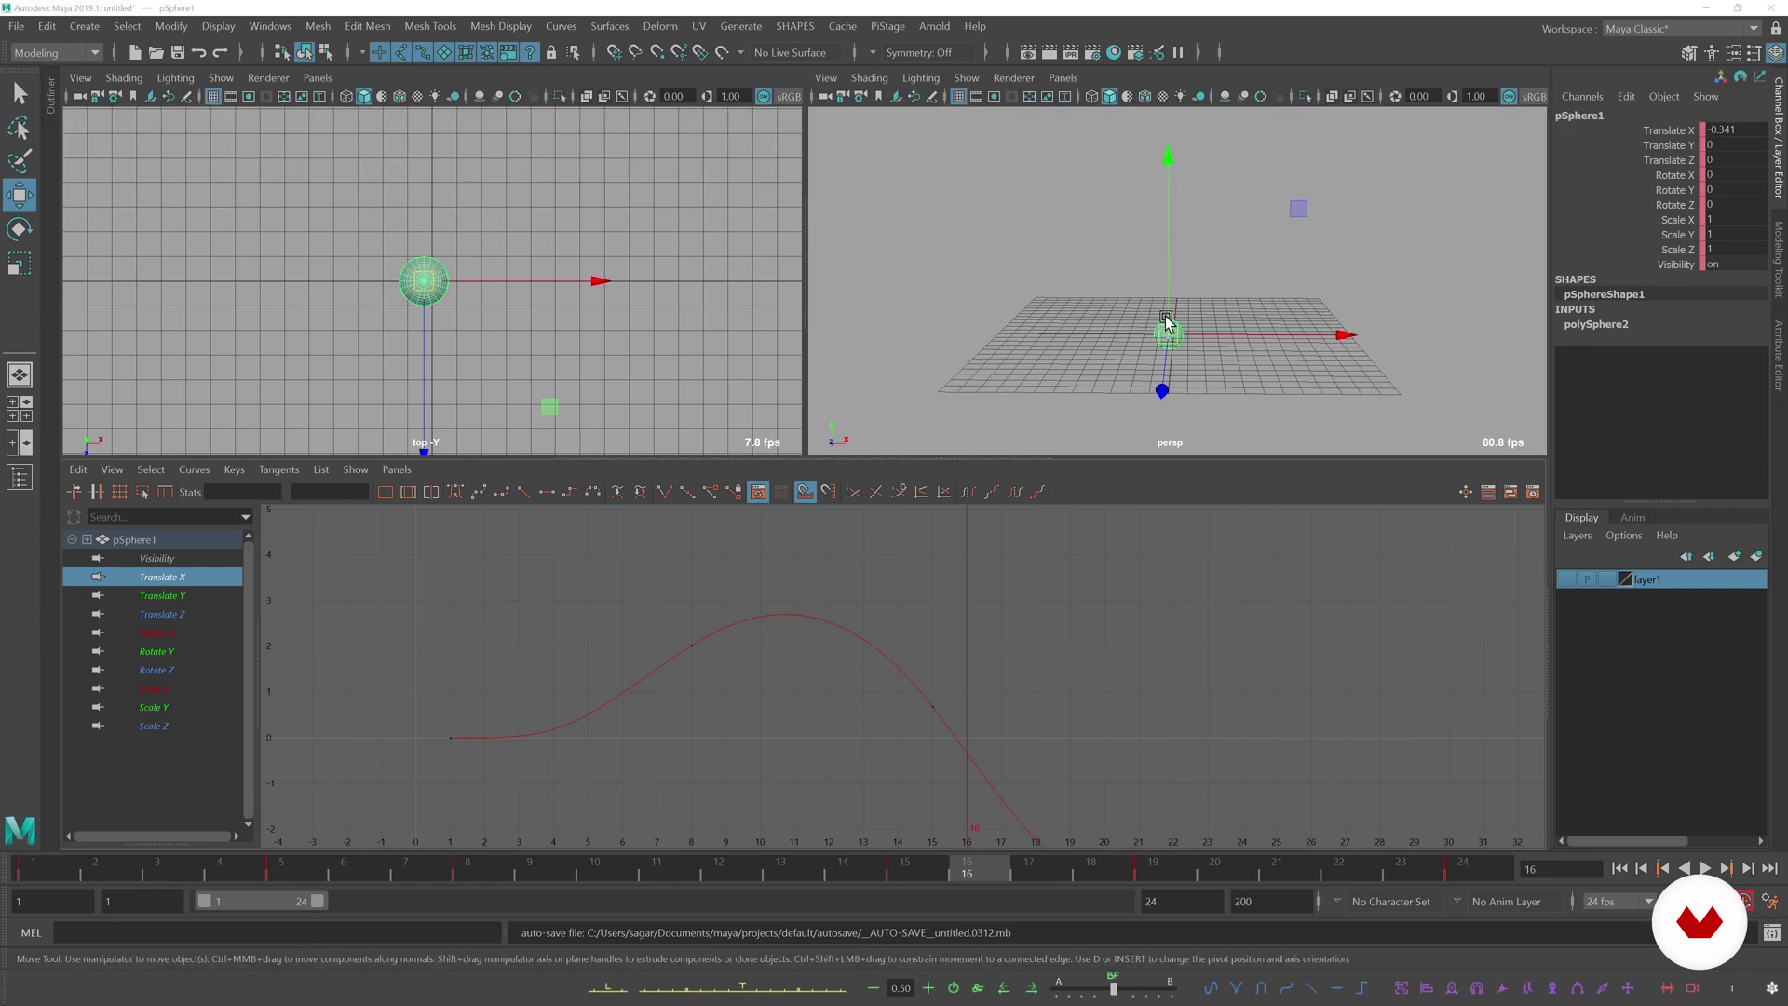
- Play the 24-frame loop in the maximized perspective view, and replay it in the split layout with the whole Translate X curve framed
{"action": "key", "text": "space"}
{"action": "key", "text": "alt+v"}
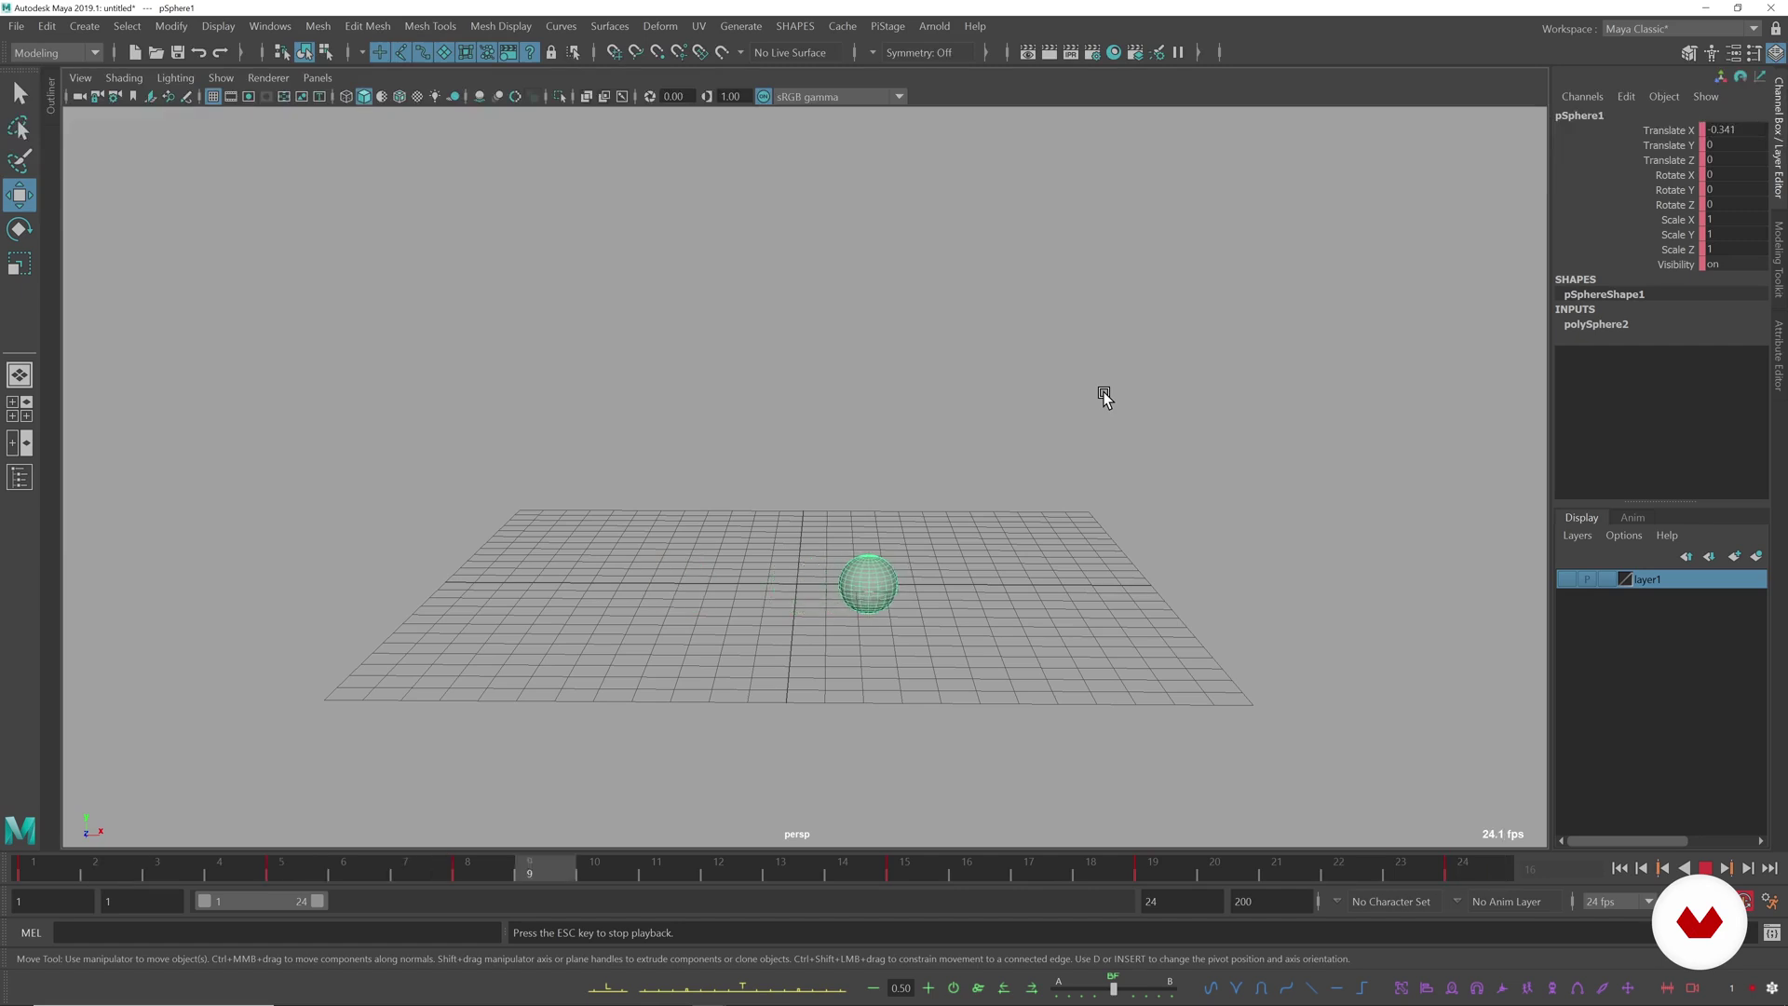
{"action": "key", "text": "Escape"}
{"action": "key", "text": "space"}
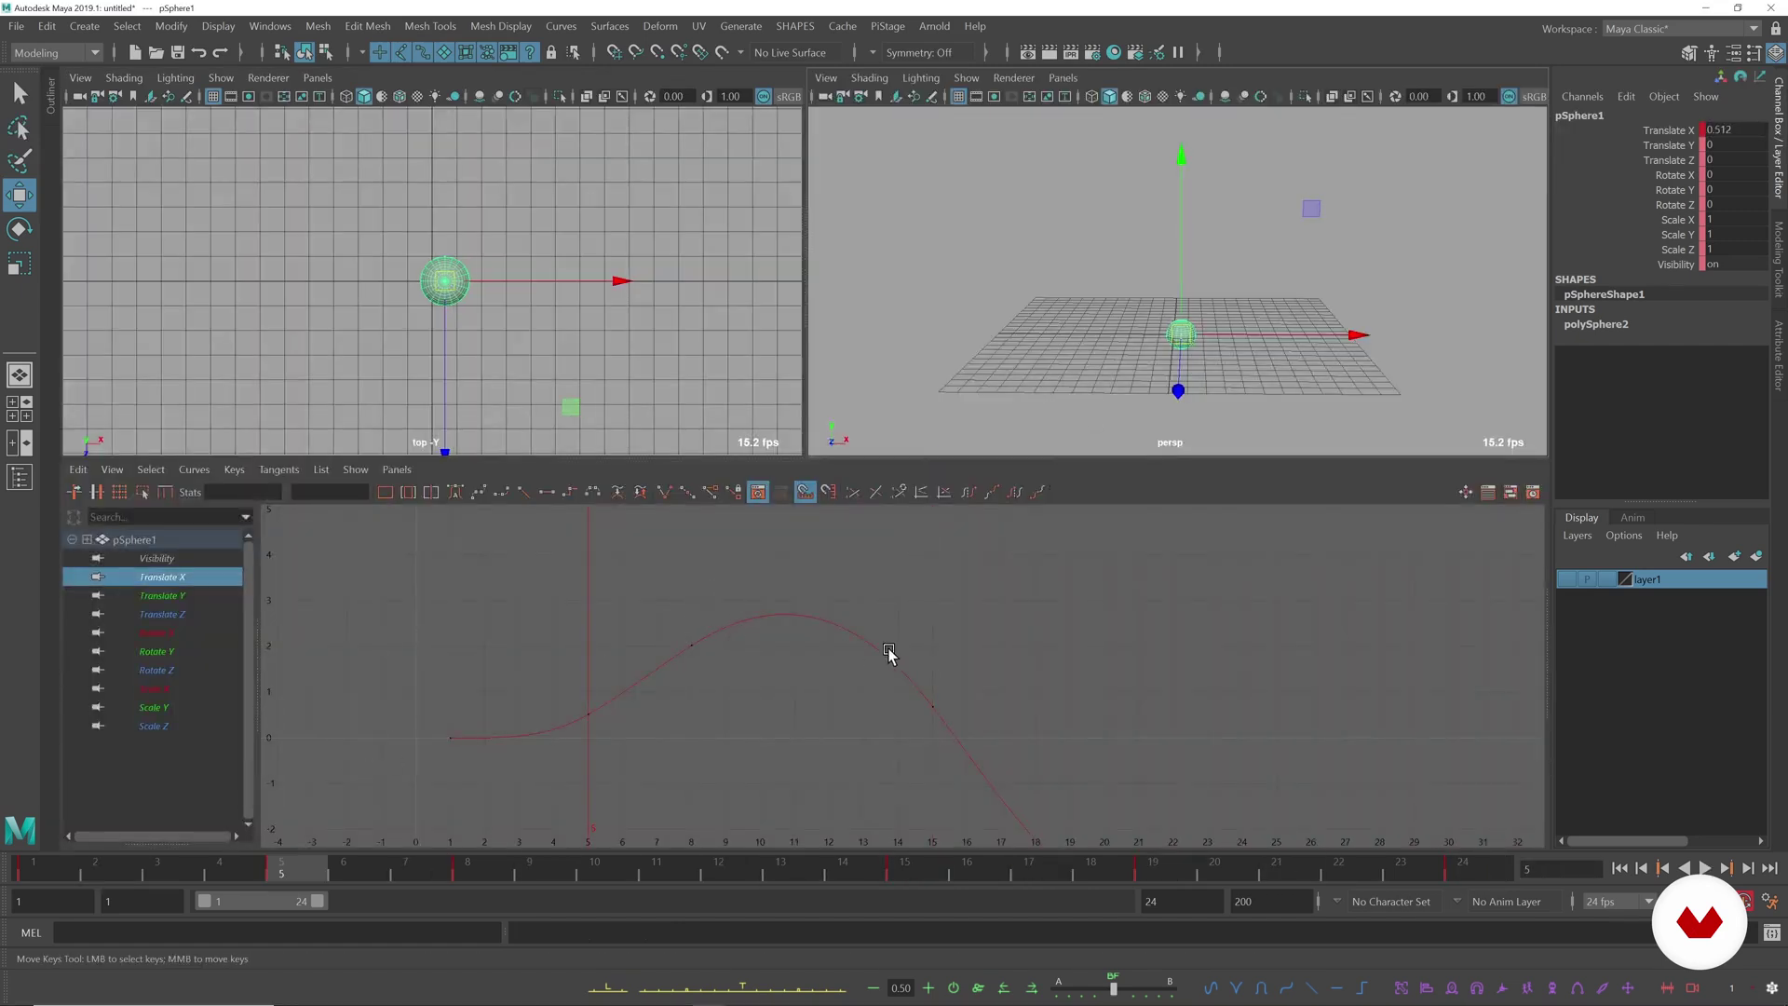
{"action": "scroll", "coordinate": [886, 655], "scroll_direction": "down", "scroll_amount": 5}
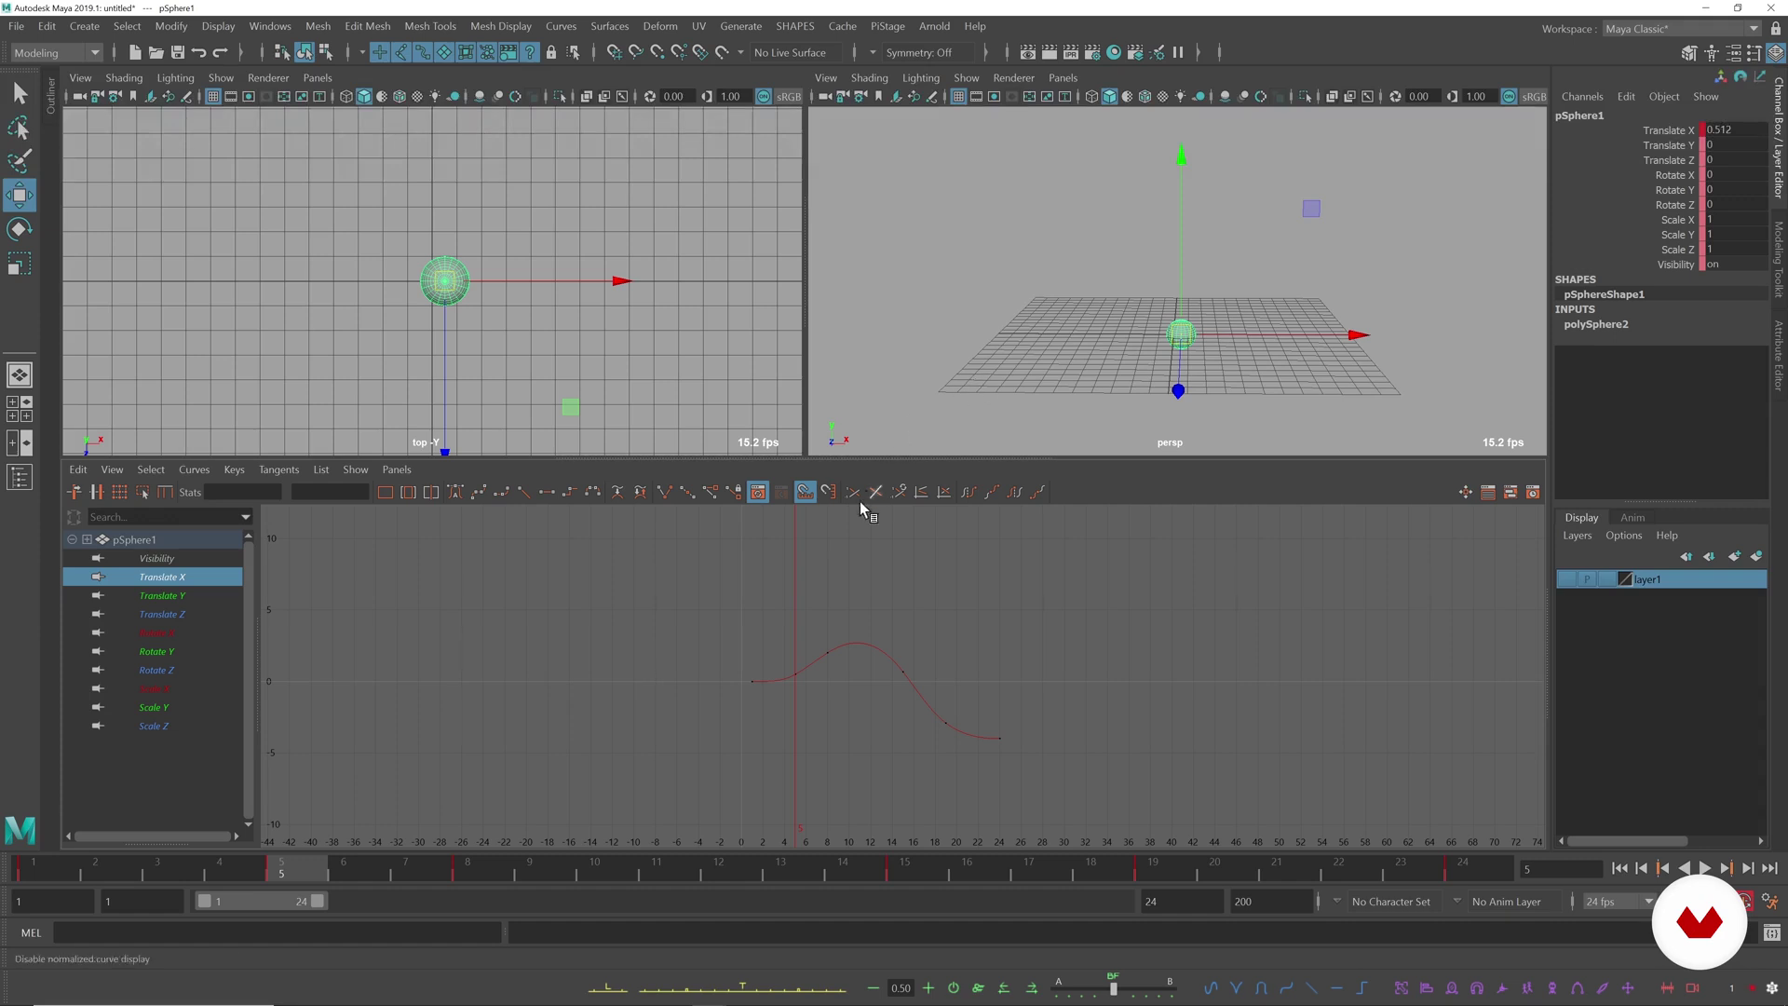
{"action": "key", "text": "alt+v"}
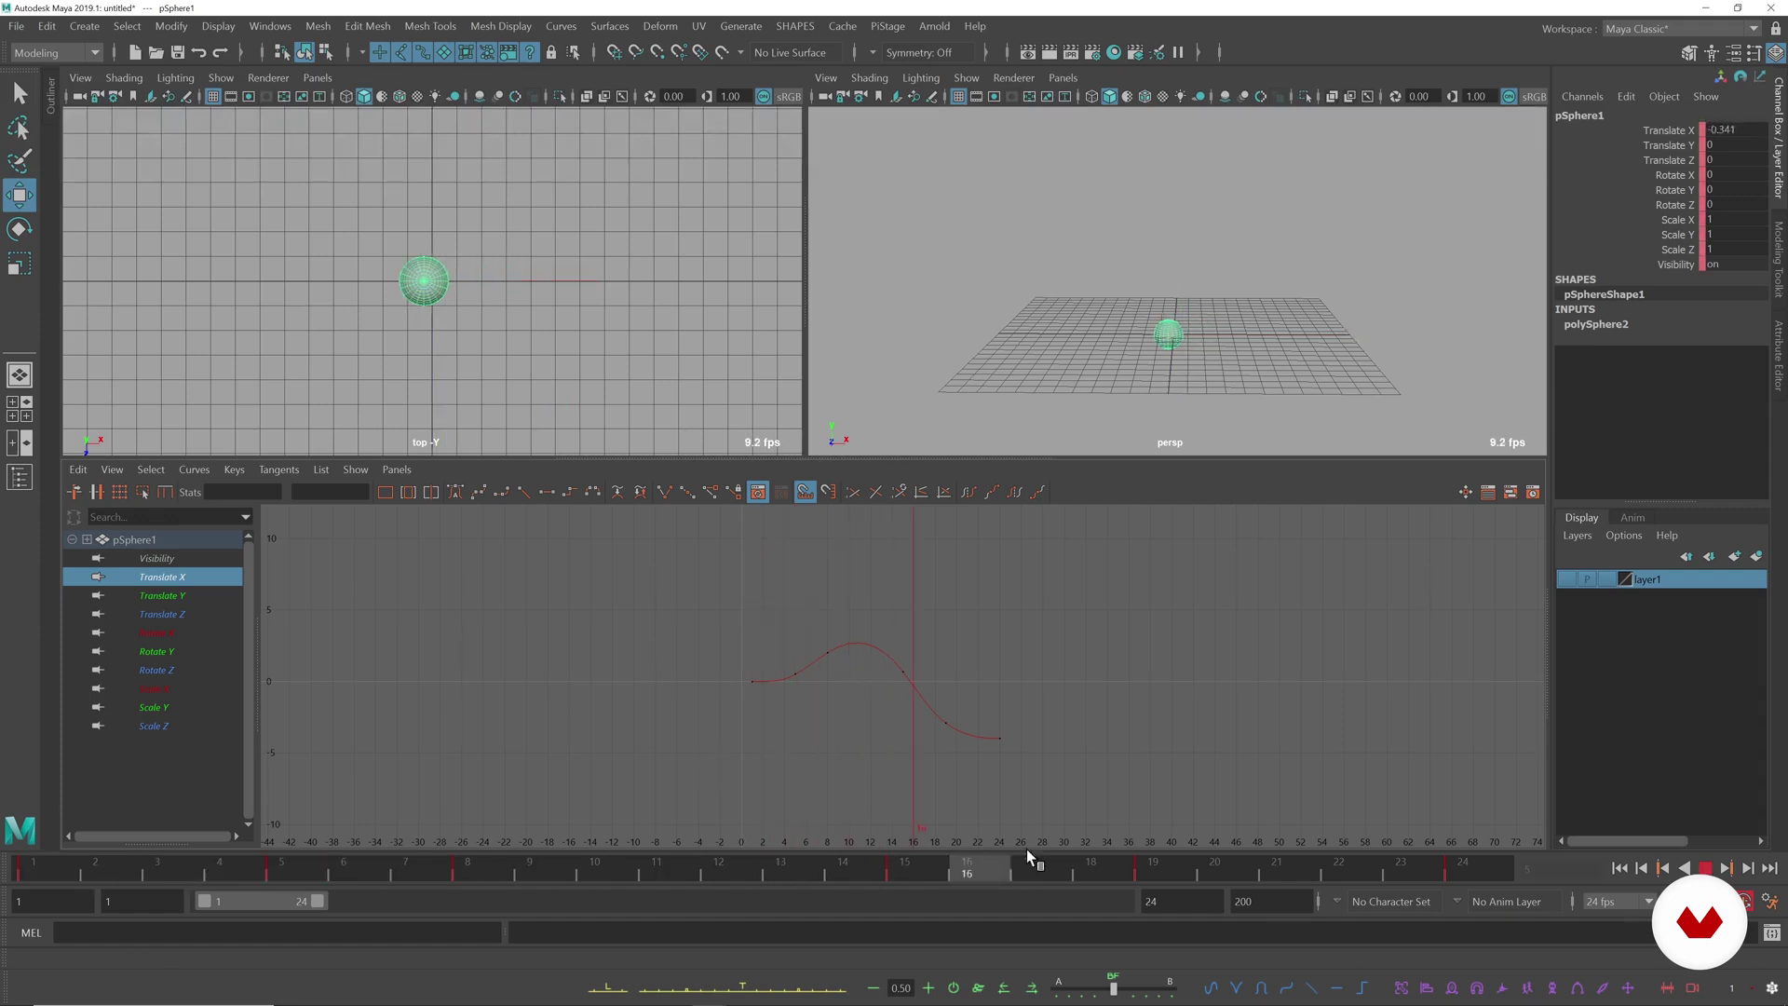